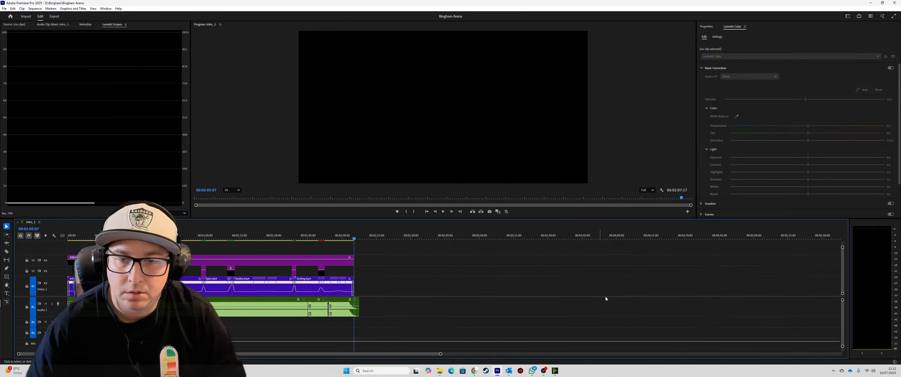
# Switch to Chrome and open YouTube Studio for the signed-in channel, and return to Premiere Pro with OBS minimized.
pyautogui.moveTo(475, 372)
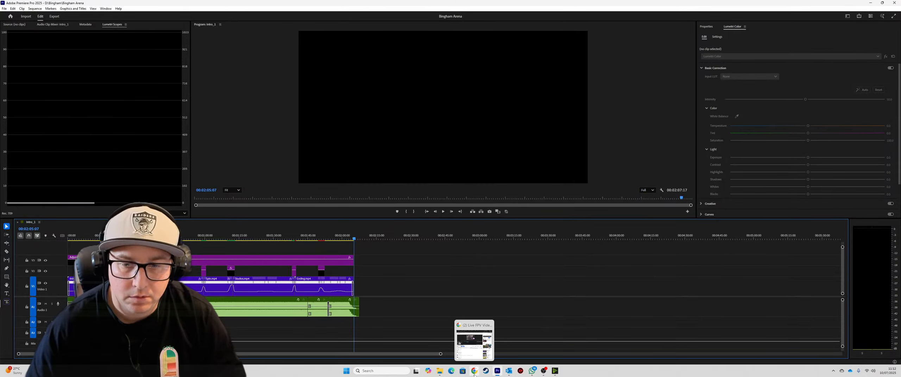
pyautogui.click(543, 373)
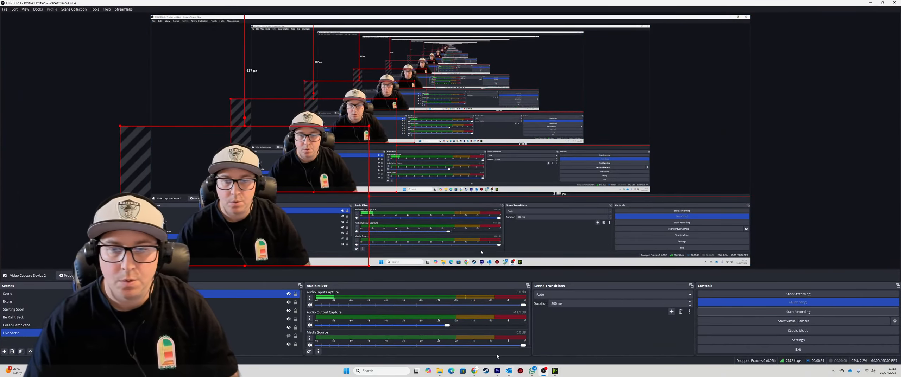
pyautogui.click(474, 371)
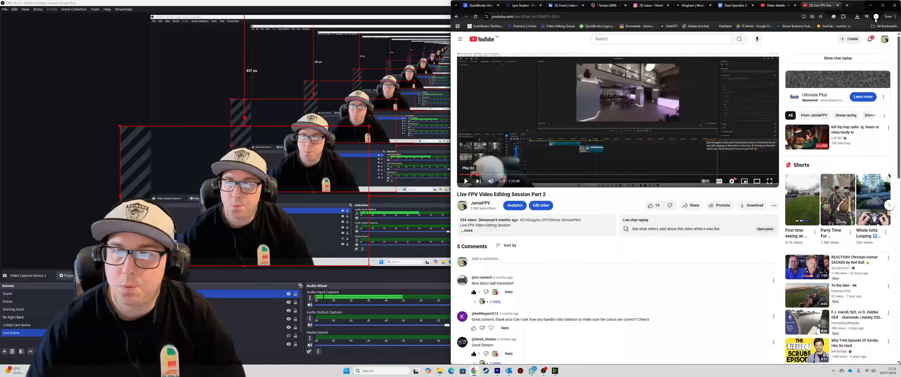
pyautogui.click(885, 39)
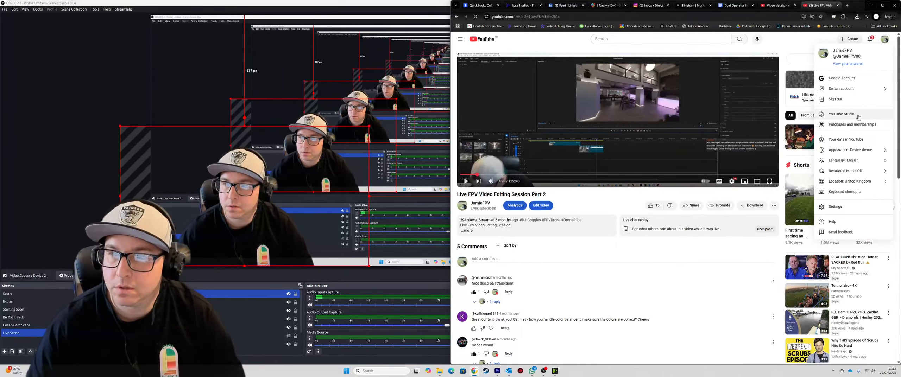
pyautogui.click(858, 114)
pyautogui.hotkey('alt', 'Tab')
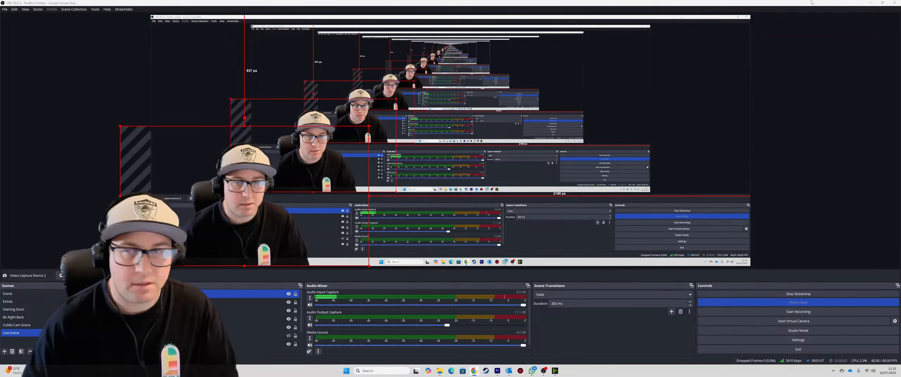
pyautogui.click(871, 4)
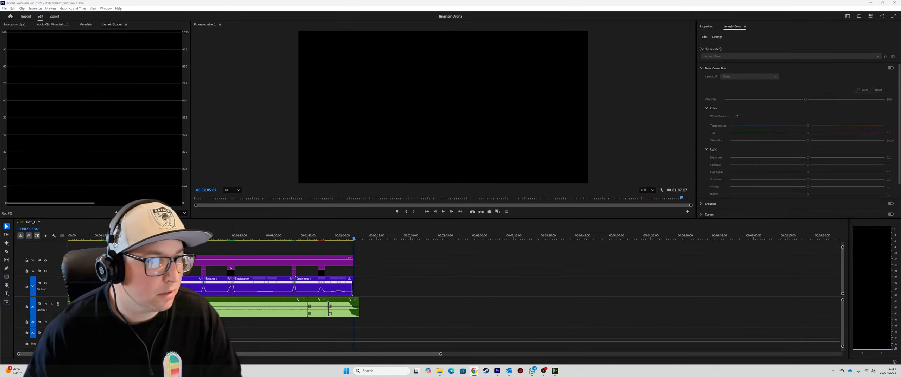
# Reset the Edit workspace in Premiere Pro to its saved layout.
pyautogui.click(106, 9)
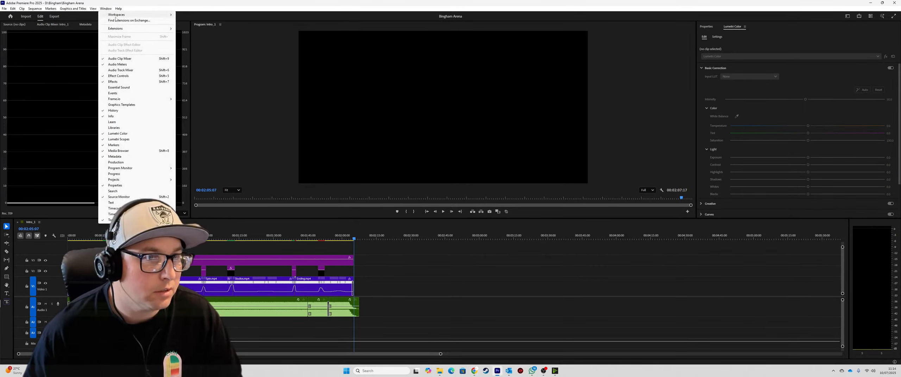
pyautogui.moveTo(119, 14)
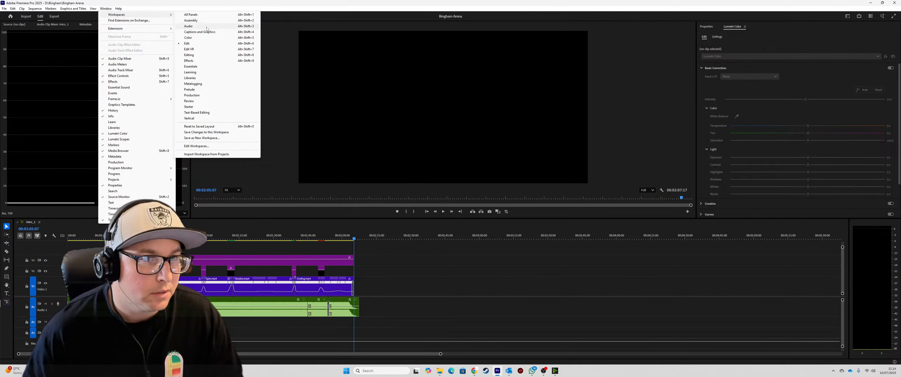
pyautogui.click(208, 127)
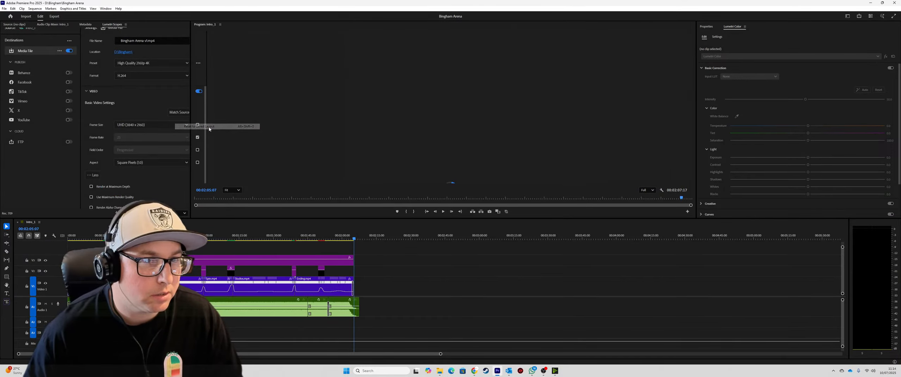
# Try the Editing workspace, followed by the Edit VR workspace.
pyautogui.click(105, 8)
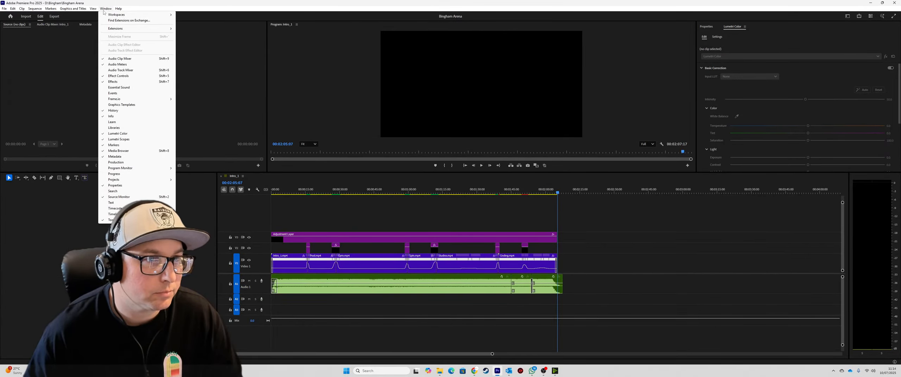
pyautogui.moveTo(133, 16)
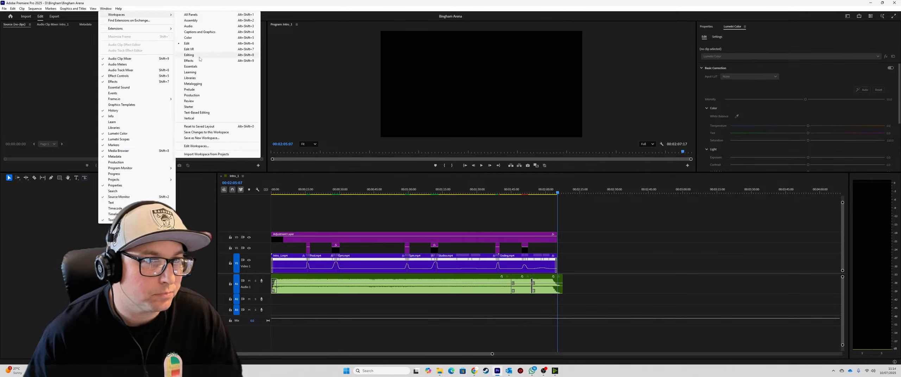
pyautogui.click(200, 56)
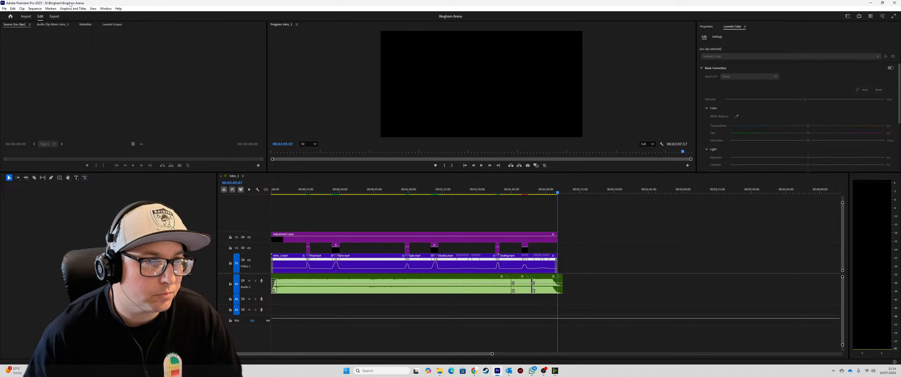
pyautogui.click(112, 9)
pyautogui.moveTo(120, 14)
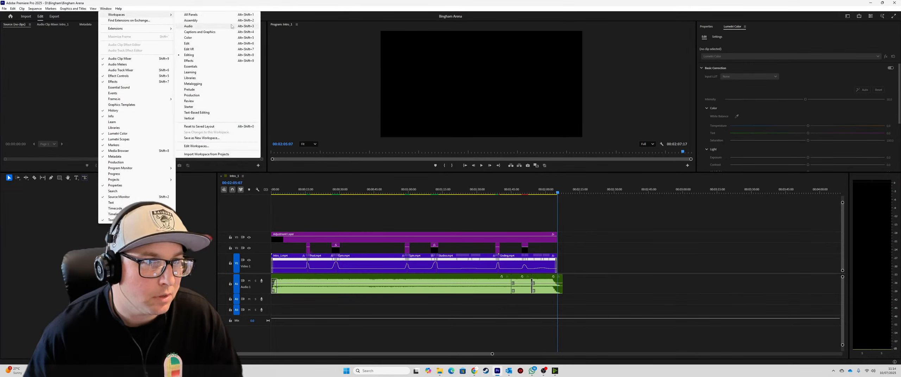
pyautogui.click(194, 45)
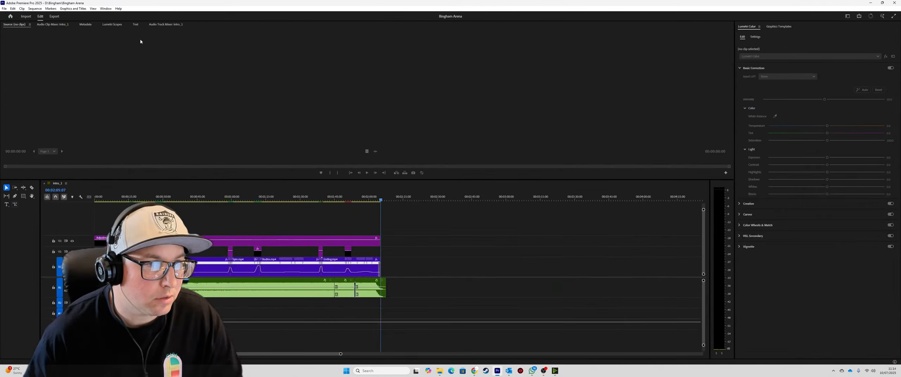
# Try the Effects workspace and compare its Graphics Templates and Effects panels.
pyautogui.click(106, 8)
pyautogui.moveTo(141, 14)
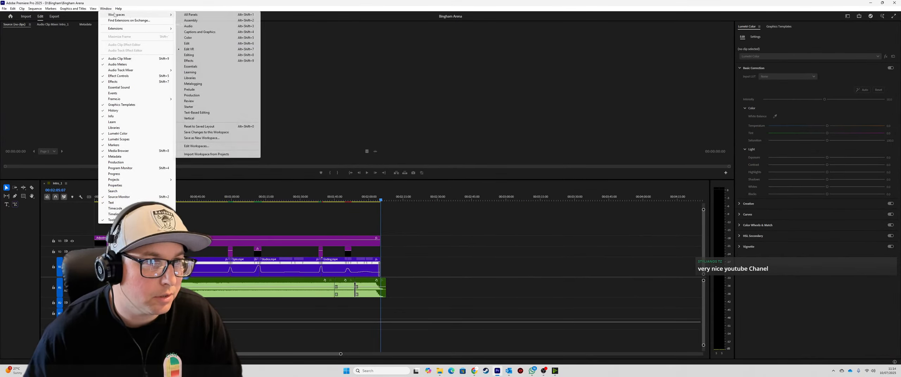
pyautogui.click(203, 62)
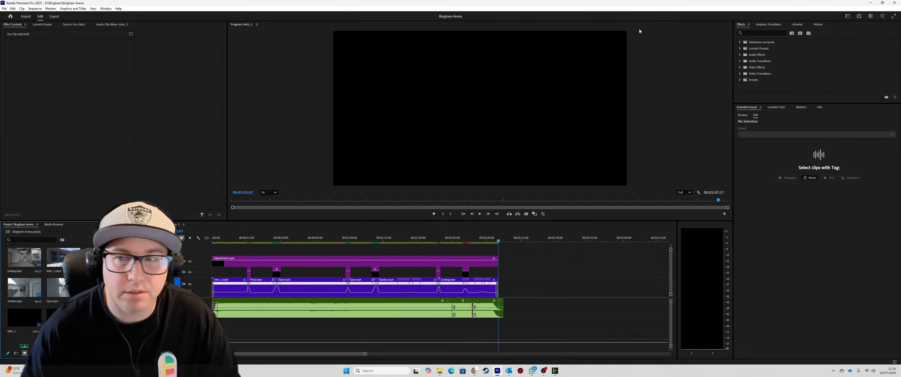
pyautogui.click(768, 25)
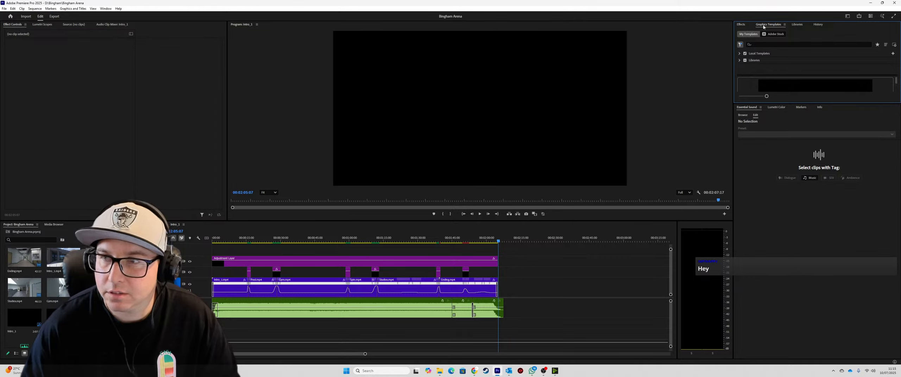
pyautogui.click(738, 25)
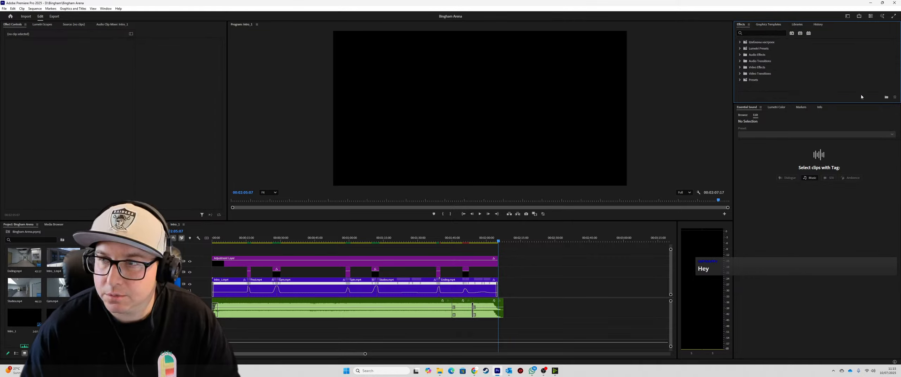
# Switch the layout to the Editing workspace.
pyautogui.click(107, 9)
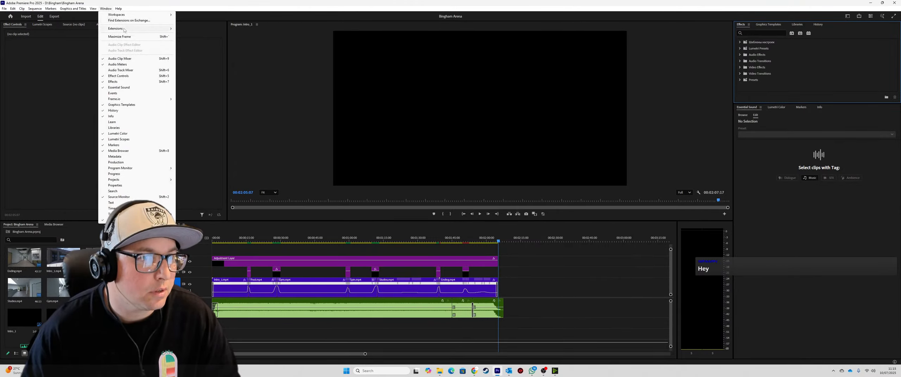
pyautogui.moveTo(147, 15)
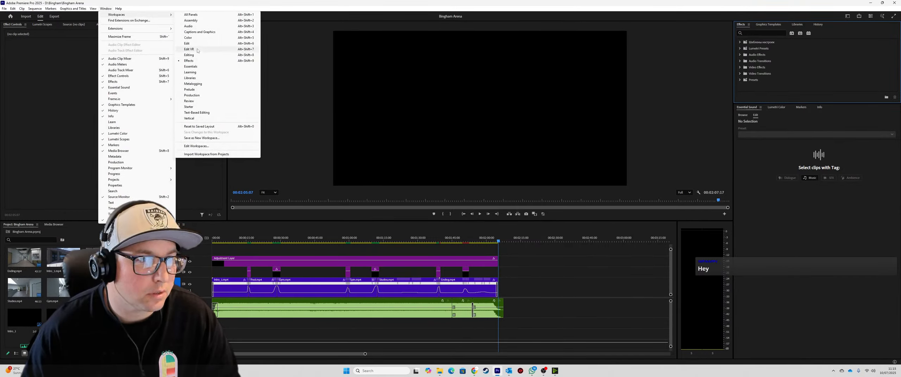
pyautogui.click(194, 55)
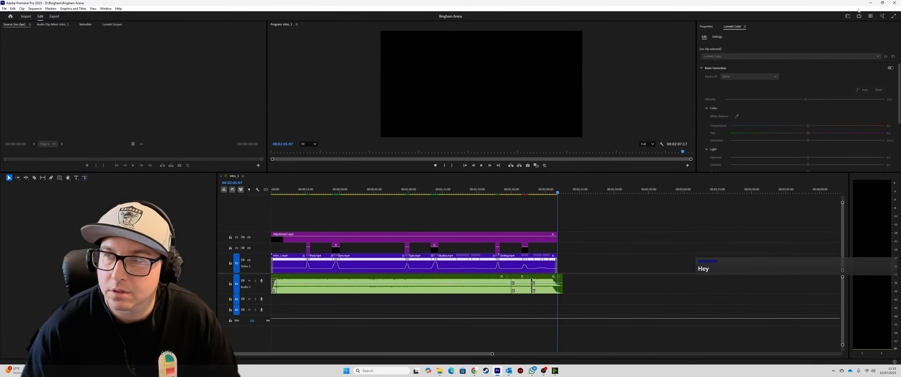
# Clear the Premiere Pro, WhatsApp, Outlook and File Explorer windows off the desktop.
pyautogui.click(870, 4)
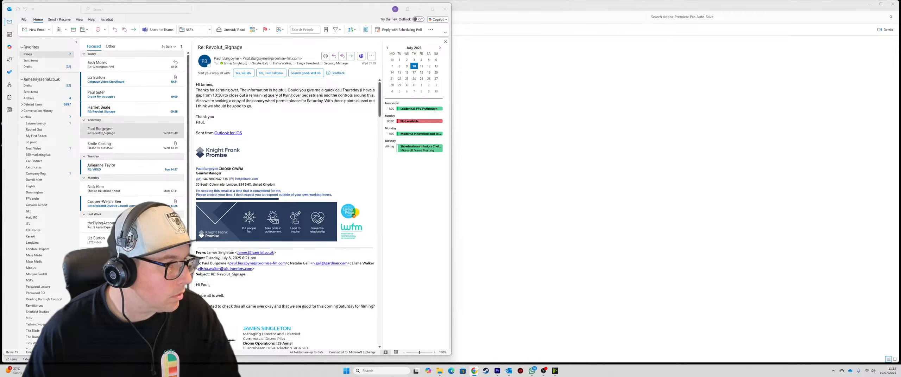
pyautogui.click(532, 371)
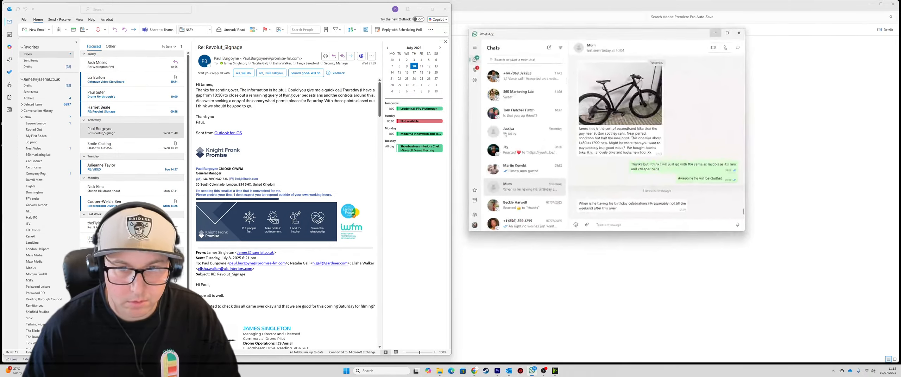
pyautogui.click(638, 5)
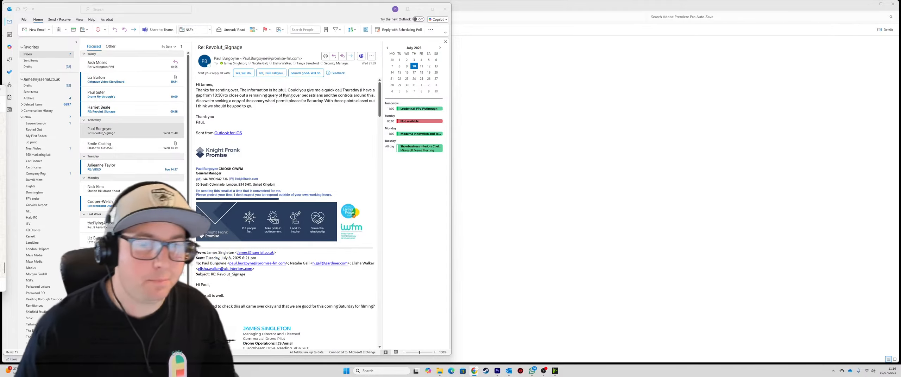
pyautogui.click(420, 9)
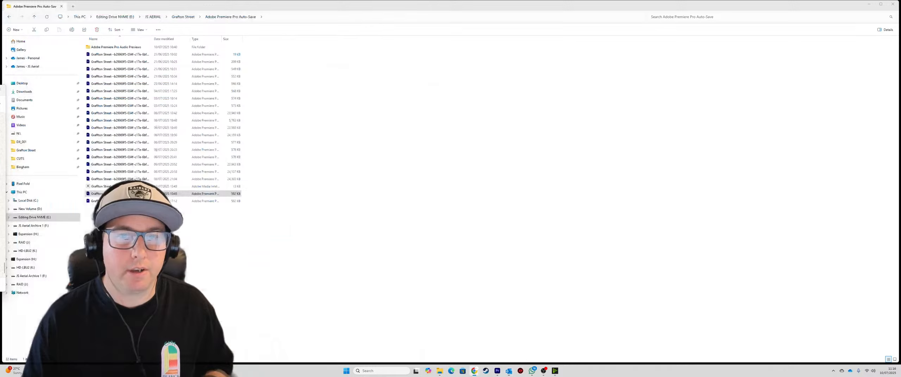
pyautogui.click(893, 4)
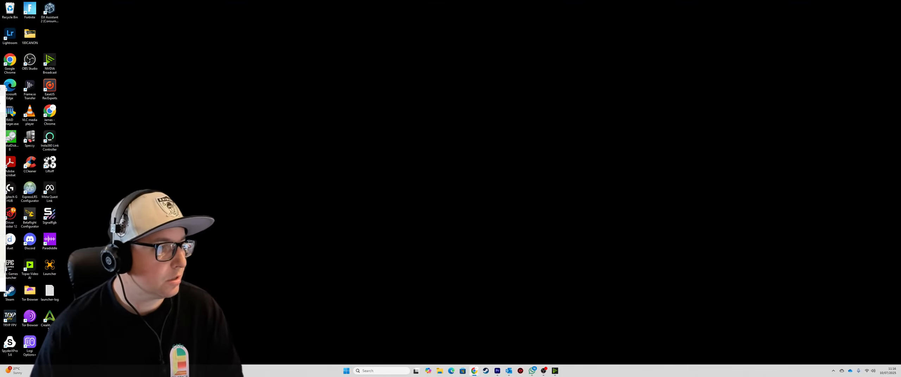
# Bring Premiere Pro forward and close it, and minimize the OBS window.
pyautogui.click(497, 372)
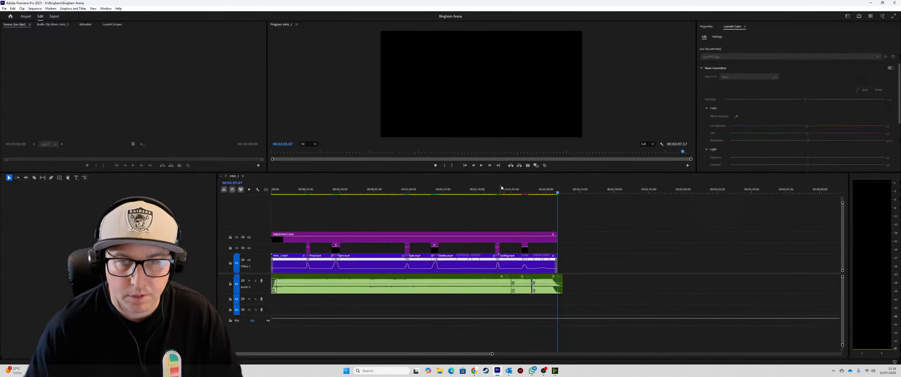
pyautogui.click(895, 3)
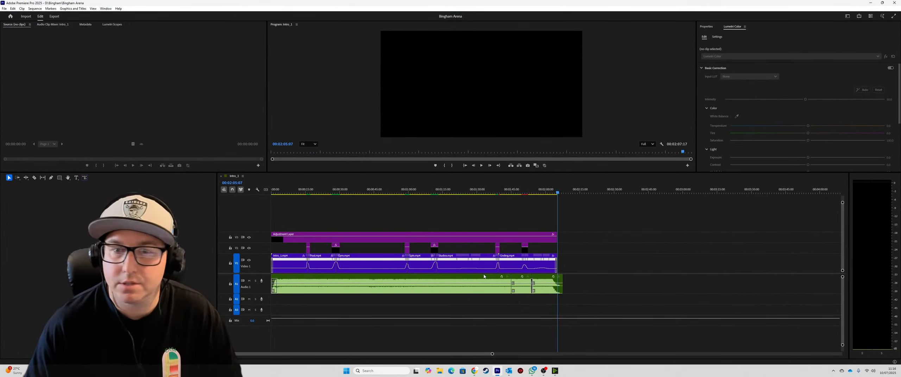
pyautogui.click(544, 371)
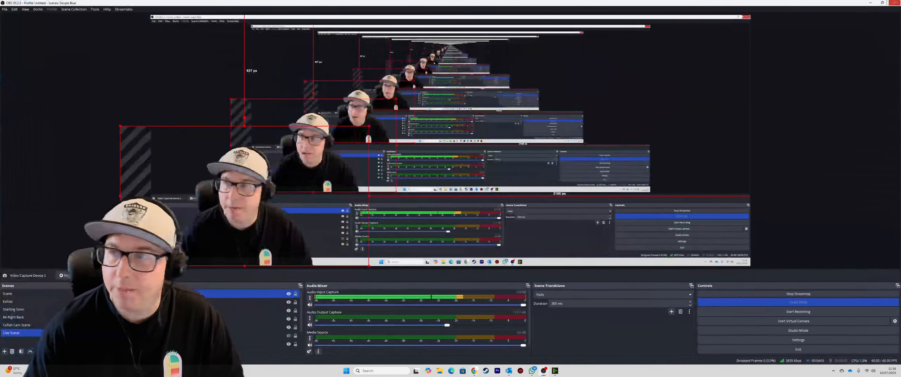
pyautogui.click(544, 371)
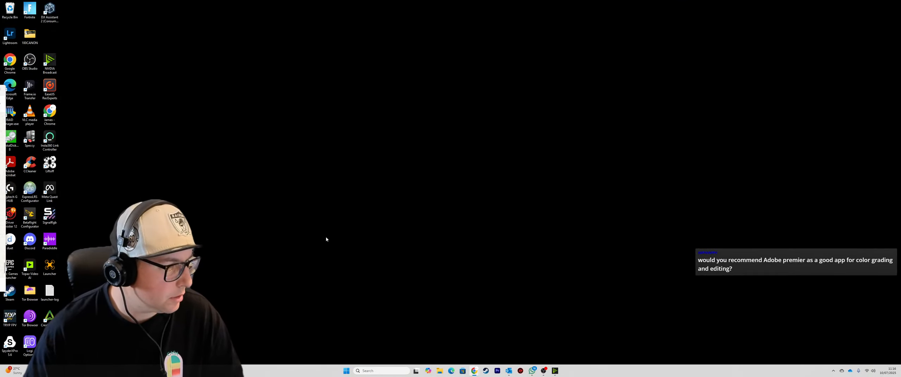
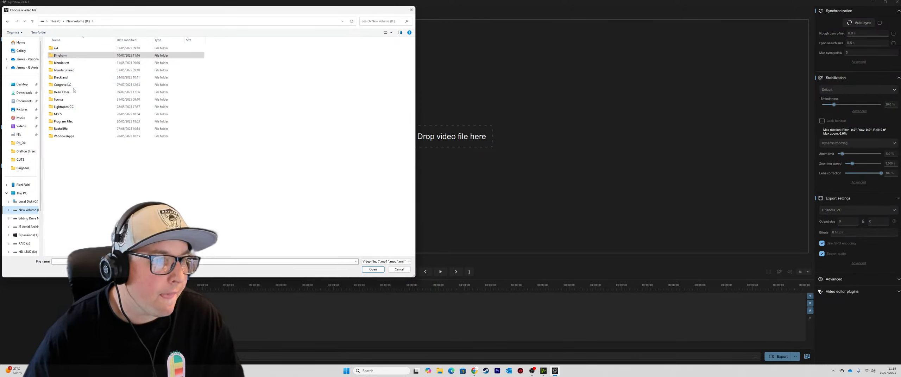
# Browse to the DJI_001 folder under Rushcliffe > DCIM on New Volume (D:) and show its clips as large thumbnails.
pyautogui.doubleClick(62, 130)
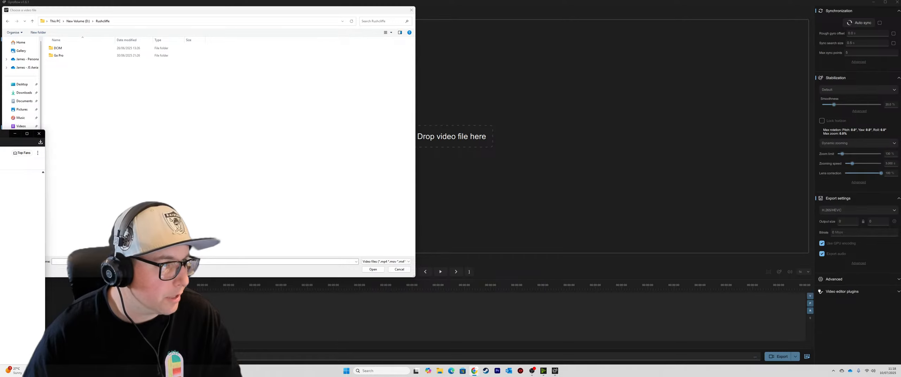
pyautogui.moveTo(4, 134); pyautogui.dragTo(0, 113)
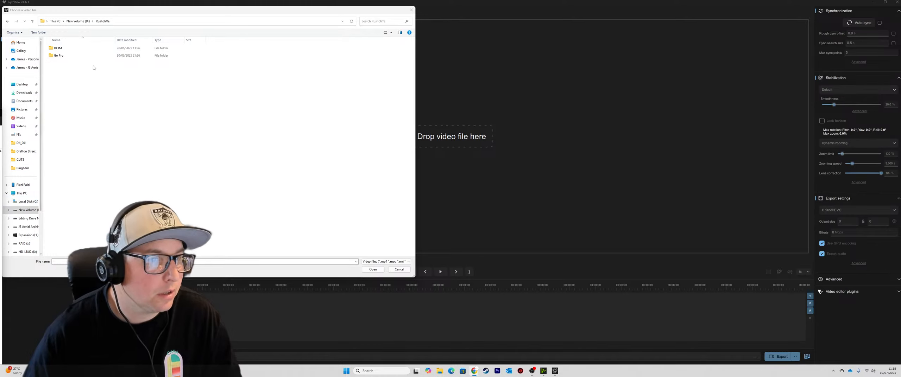
pyautogui.doubleClick(73, 49)
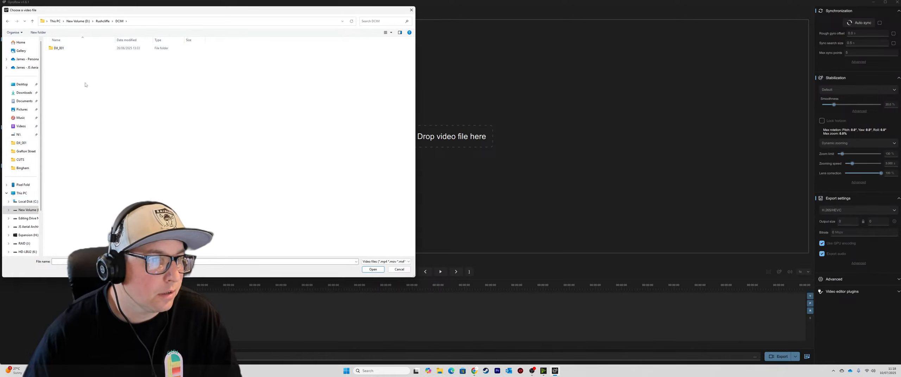
pyautogui.doubleClick(59, 48)
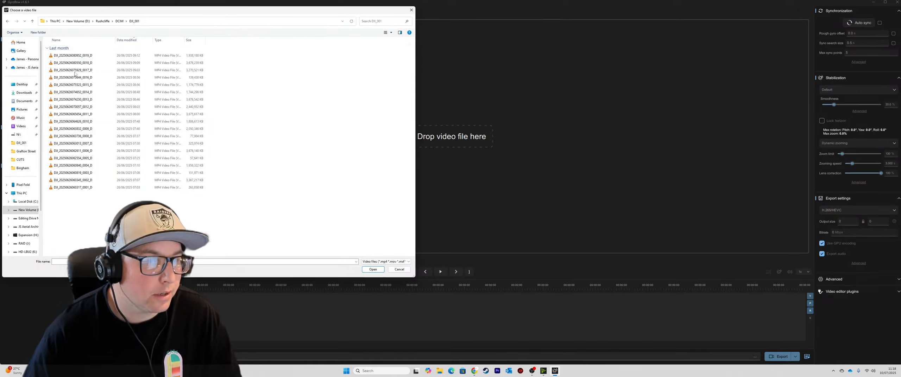
pyautogui.rightClick(277, 118)
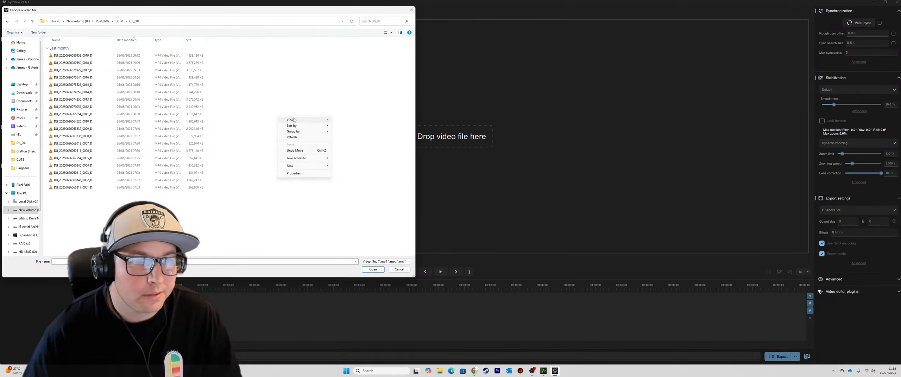
pyautogui.click(352, 122)
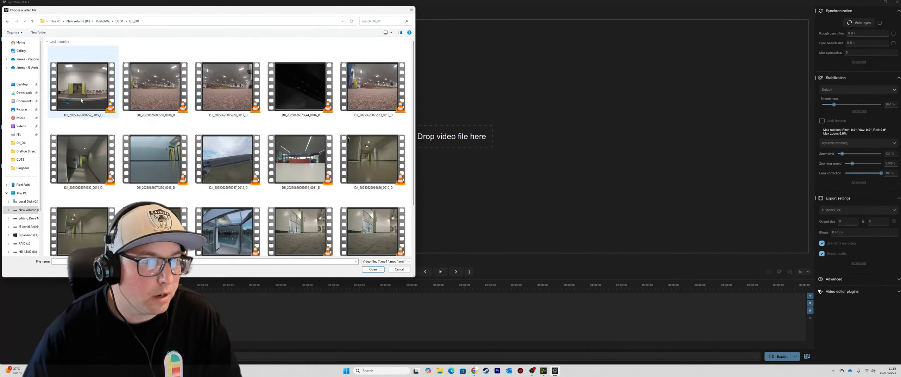
# Load the outdoor building clip ending in 0012_D and play a short stretch of it as a preview.
pyautogui.scroll(-2, 167, 183)
pyautogui.scroll(2, 167, 183)
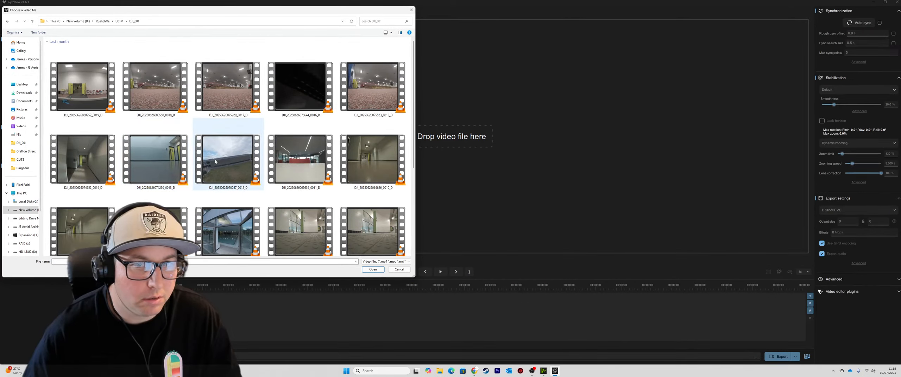
pyautogui.click(226, 169)
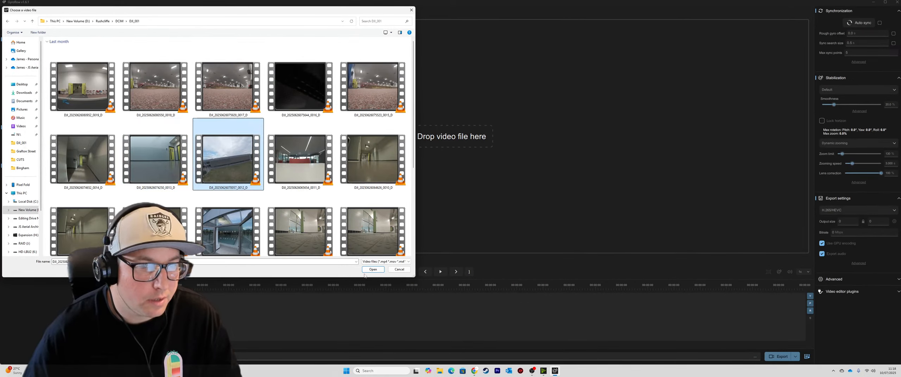
pyautogui.click(375, 271)
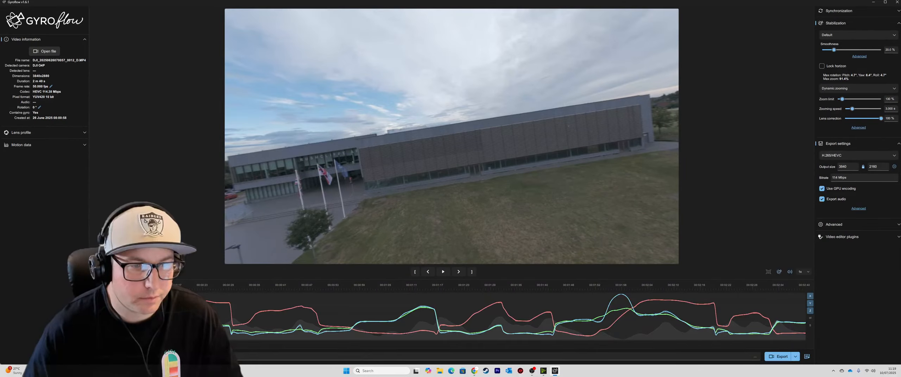
pyautogui.moveTo(176, 317); pyautogui.dragTo(159, 317)
pyautogui.press('space')
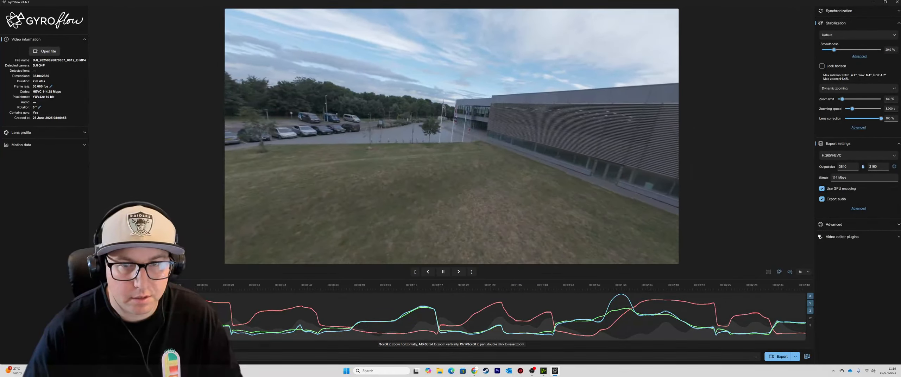
pyautogui.press('space')
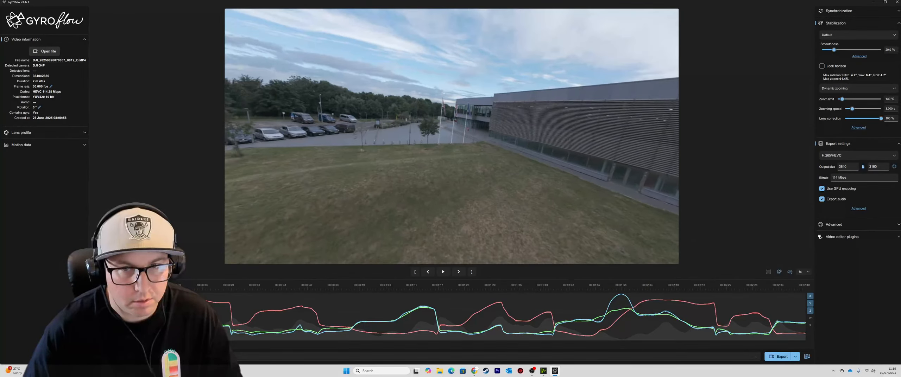
# Reopen the video file chooser and select the clip ending in 0011_D.
pyautogui.click(45, 51)
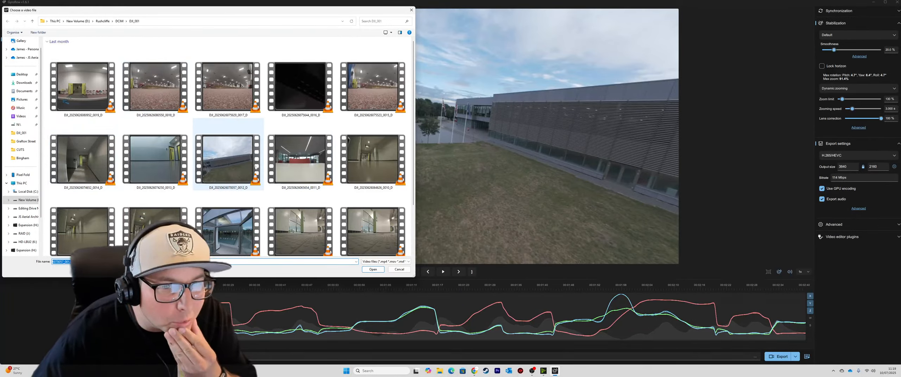
pyautogui.click(302, 167)
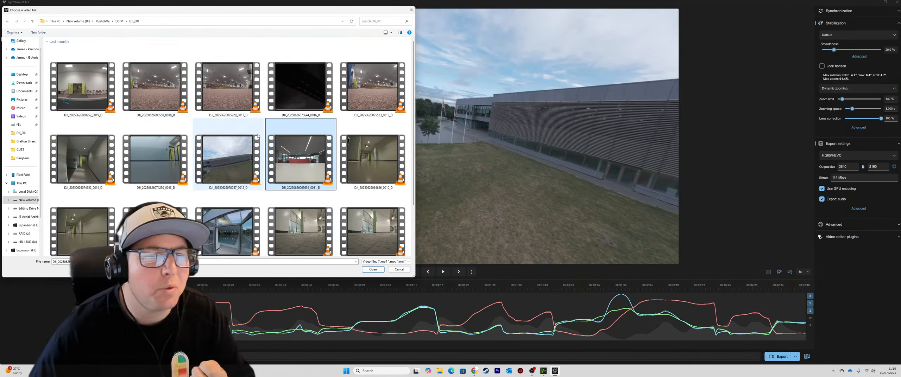
pyautogui.rightClick(294, 155)
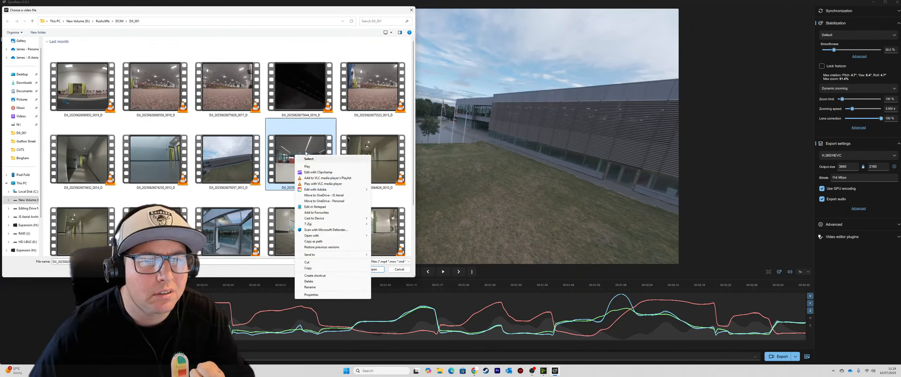
pyautogui.rightClick(313, 51)
pyautogui.rightClick(360, 41)
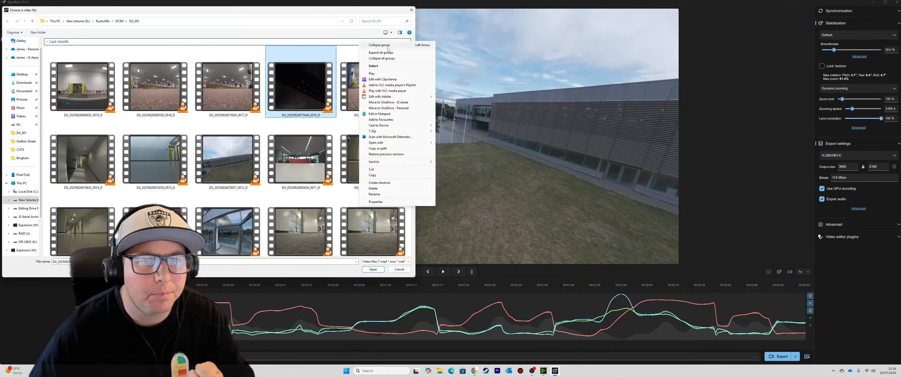
pyautogui.click(324, 44)
pyautogui.hotkey('ctrl', 'a')
pyautogui.rightClick(344, 50)
pyautogui.rightClick(339, 48)
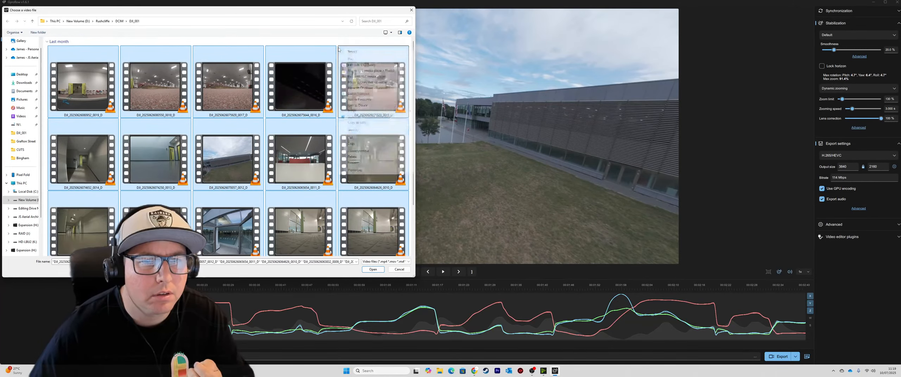
pyautogui.click(330, 42)
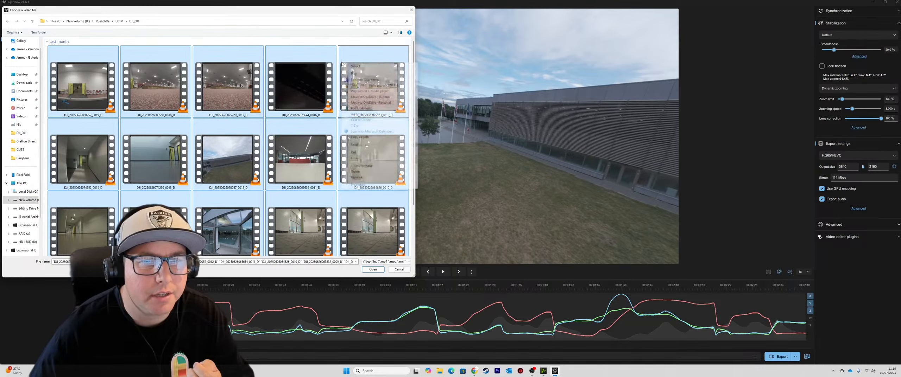
pyautogui.rightClick(351, 53)
pyautogui.click(353, 56)
pyautogui.rightClick(352, 56)
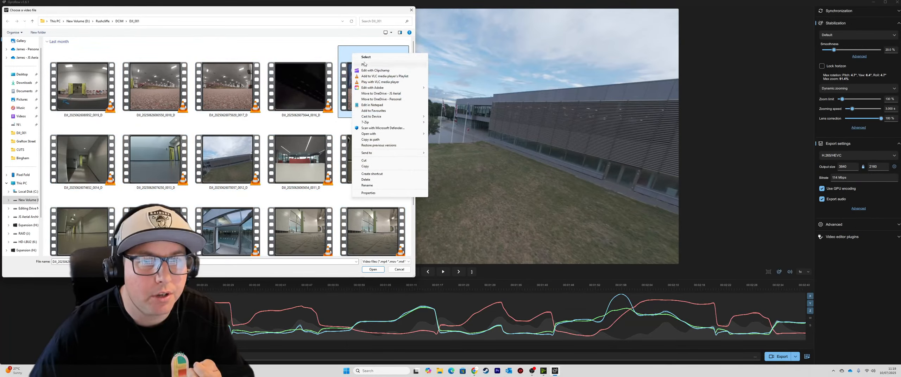
pyautogui.rightClick(337, 45)
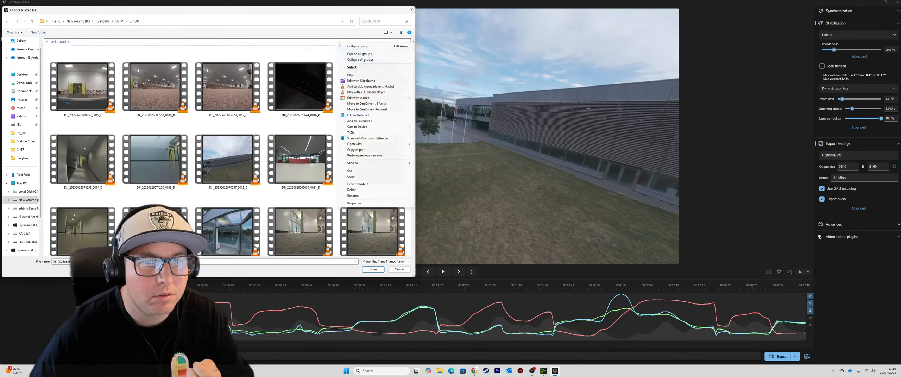
pyautogui.click(336, 65)
# Sort the clips by date modified, oldest first, using the Details view, and display them as large icons again.
pyautogui.rightClick(338, 62)
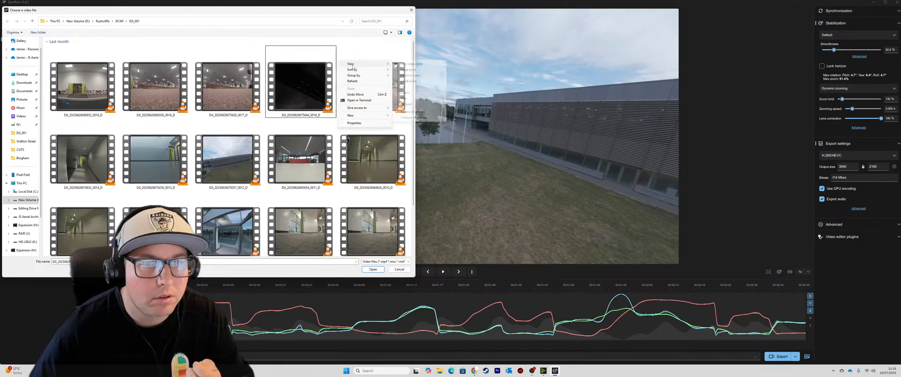
pyautogui.moveTo(383, 65)
pyautogui.click(405, 93)
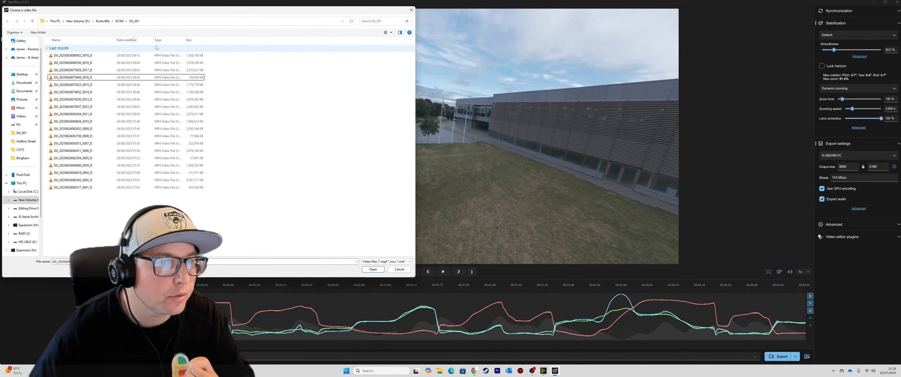
pyautogui.click(126, 40)
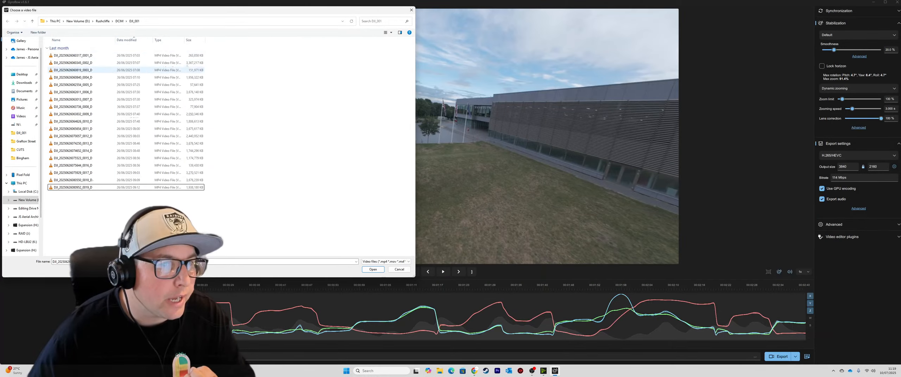
pyautogui.rightClick(258, 131)
pyautogui.moveTo(273, 135)
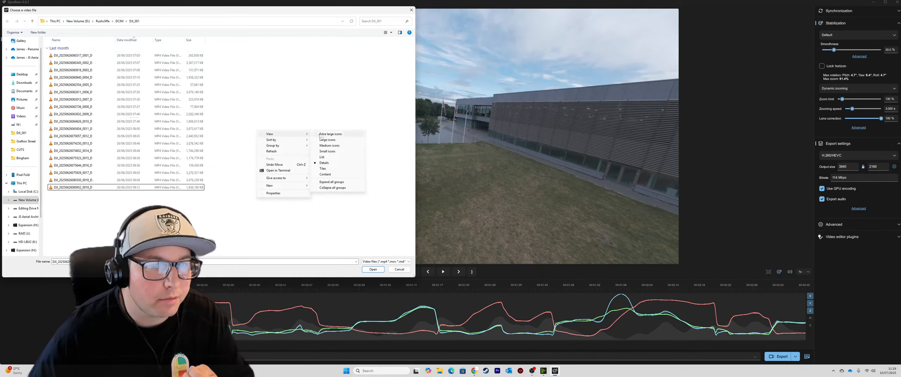
pyautogui.click(338, 139)
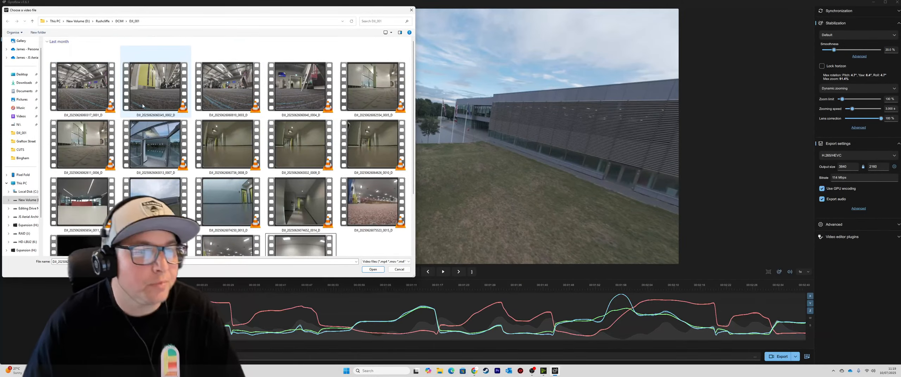
# Load the indoor clip ending in 0011_D and move the playhead through the reception shot to the car park shot.
pyautogui.scroll(-1, 173, 149)
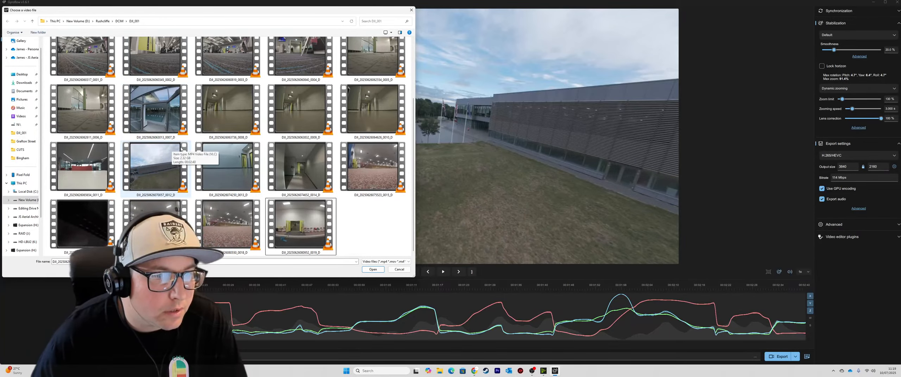
pyautogui.click(83, 165)
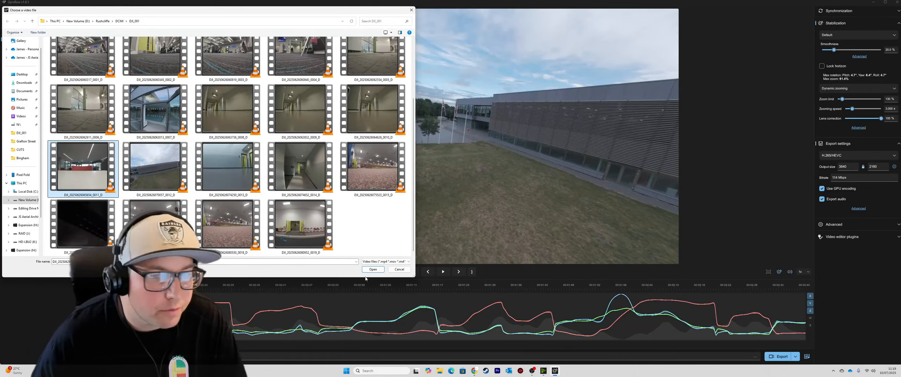
pyautogui.click(373, 270)
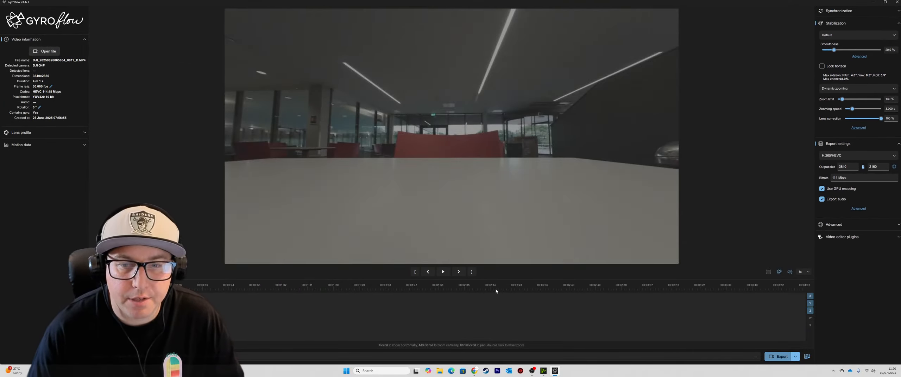
pyautogui.click(526, 327)
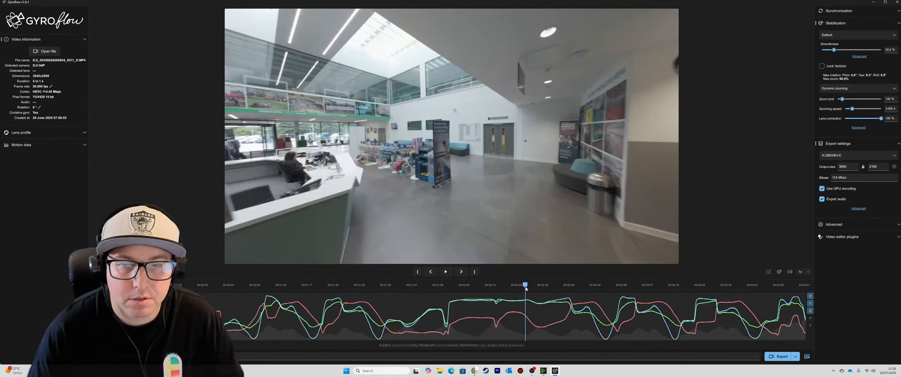
pyautogui.click(567, 289)
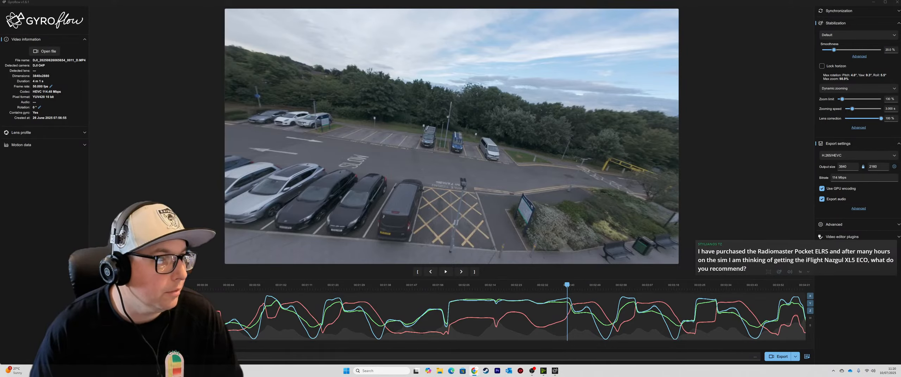
# Switch to the Google Chrome window and search Google for "Radiomaster Pocket ELRS".
pyautogui.moveTo(312, 87); pyautogui.dragTo(274, 24)
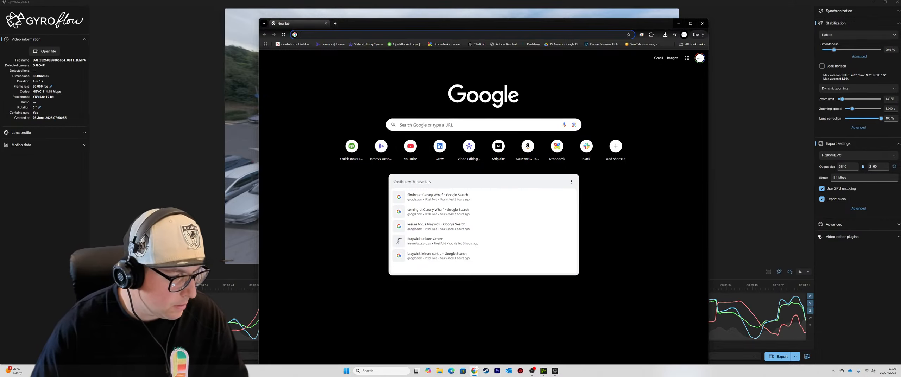
pyautogui.press('super+d')
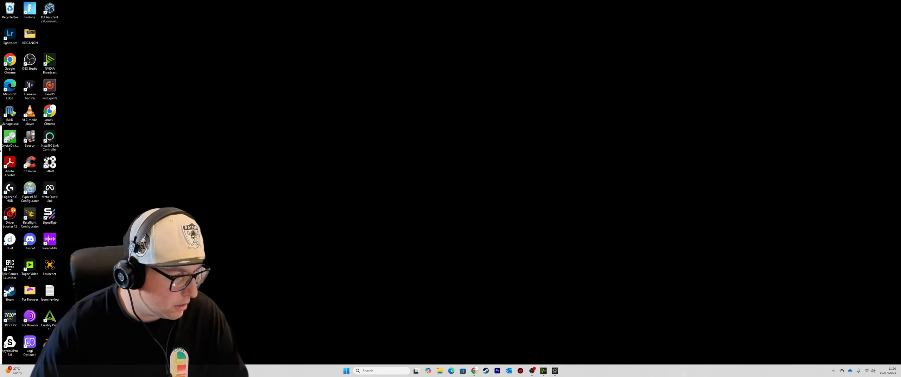
pyautogui.press('super+d')
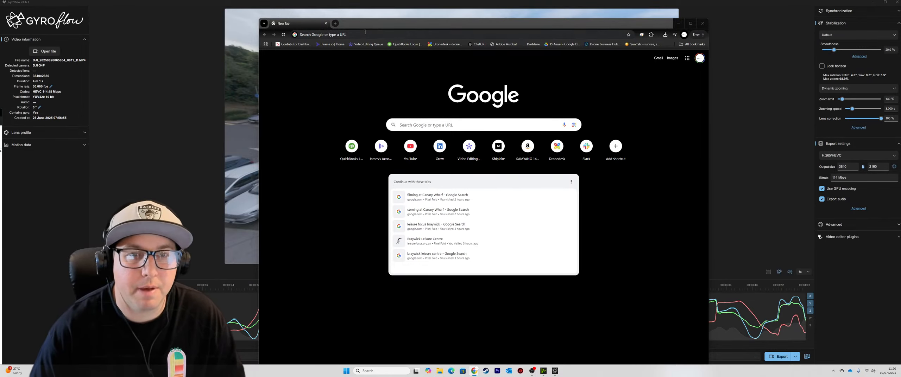
pyautogui.write('Radiomaster Pocket ELRS')
pyautogui.press('Return')
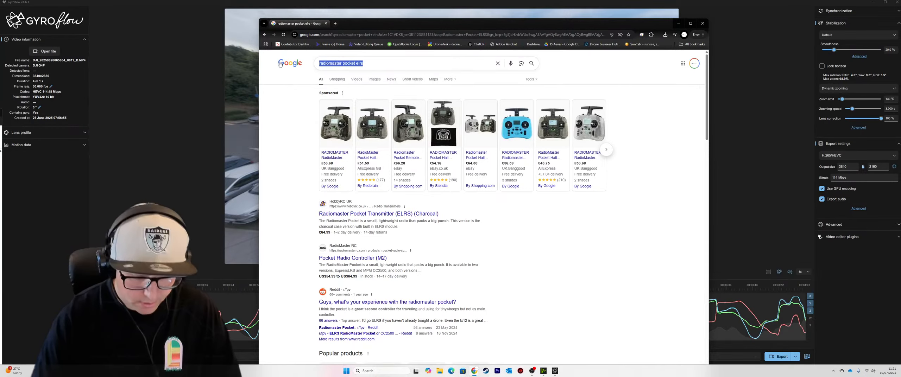
# Search Google for "iflight nazgul xl5 eco" and open the Unmanned Tech listing for the 6S freestyle quadcopter.
pyautogui.write('iflight naz')
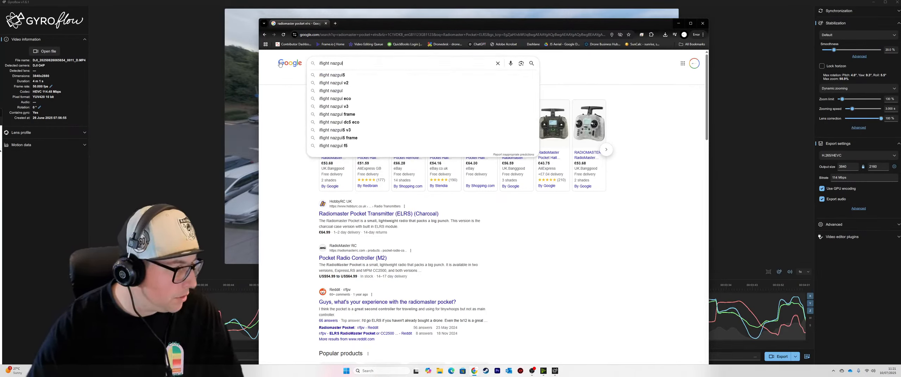
pyautogui.write('gul xl')
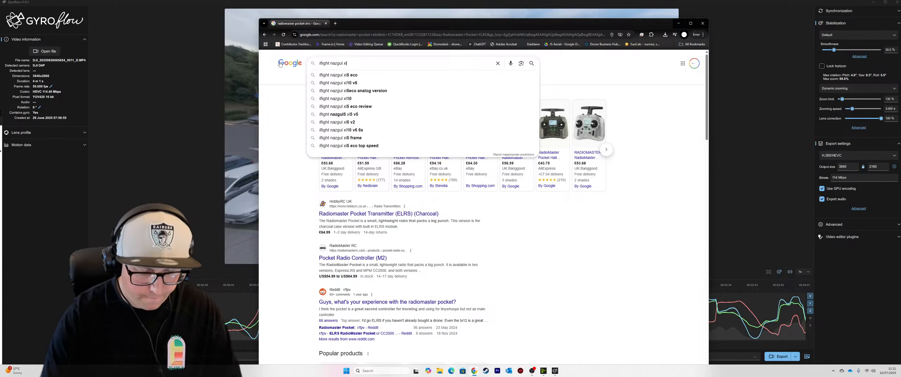
pyautogui.write('5 eco')
pyautogui.press('Return')
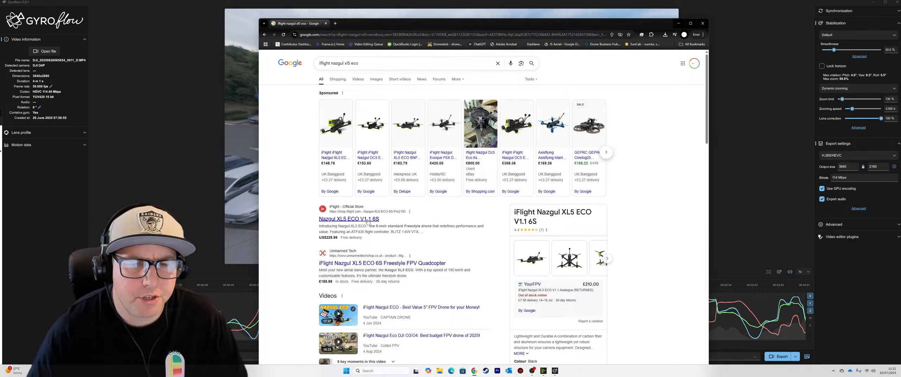
pyautogui.click(374, 264)
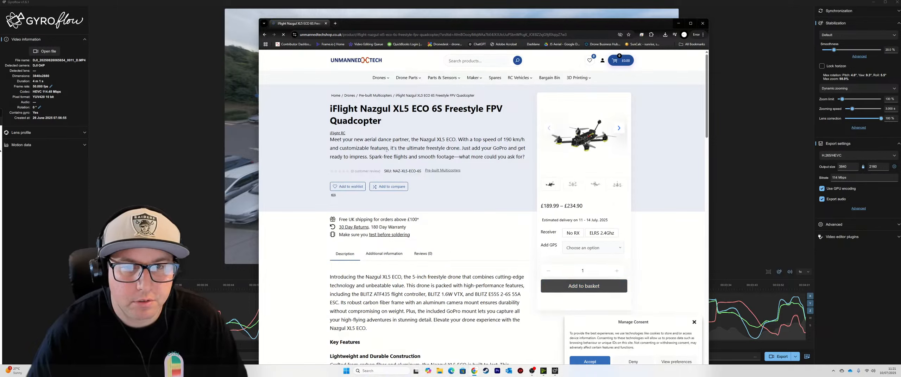
# Look over the Nazgul XL5 ECO product page and browse its enlarged photos as far as the GoPro-mounted view.
pyautogui.scroll(-2, 542, 275)
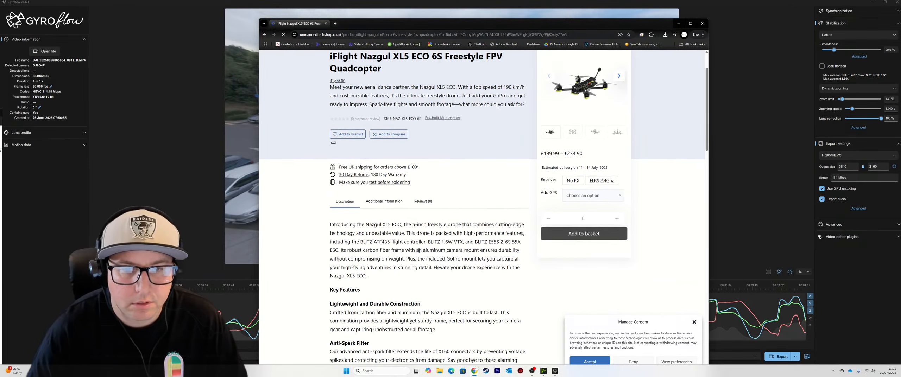
pyautogui.scroll(2, 581, 151)
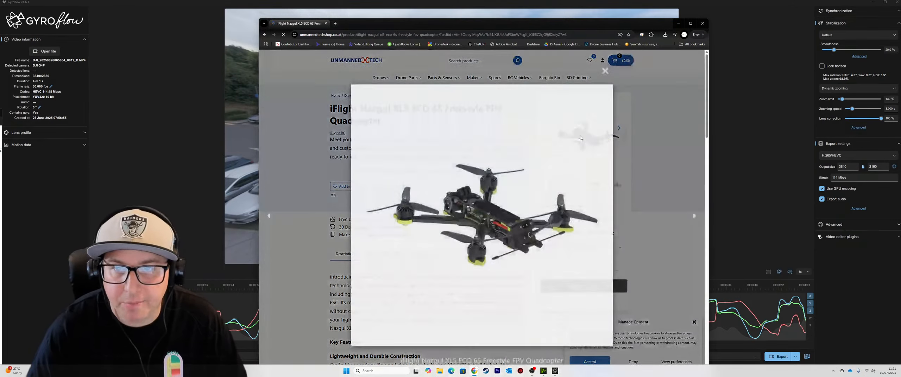
pyautogui.click(614, 136)
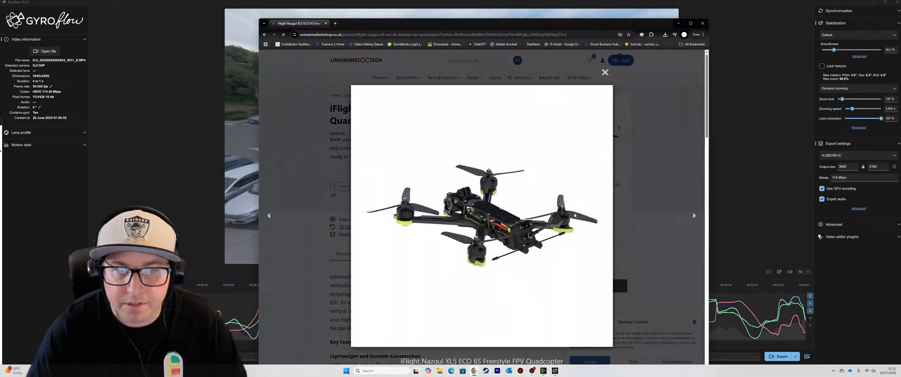
pyautogui.click(694, 216)
pyautogui.click(694, 216)
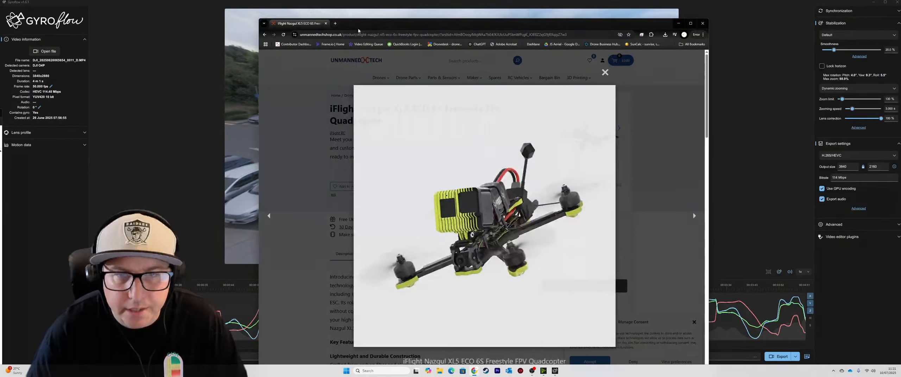
# Look up "geprc" in the browser and open the suggested Unmanned Tech page for the GEPRC Vapor-D5 O4 Pro drone.
pyautogui.click(349, 34)
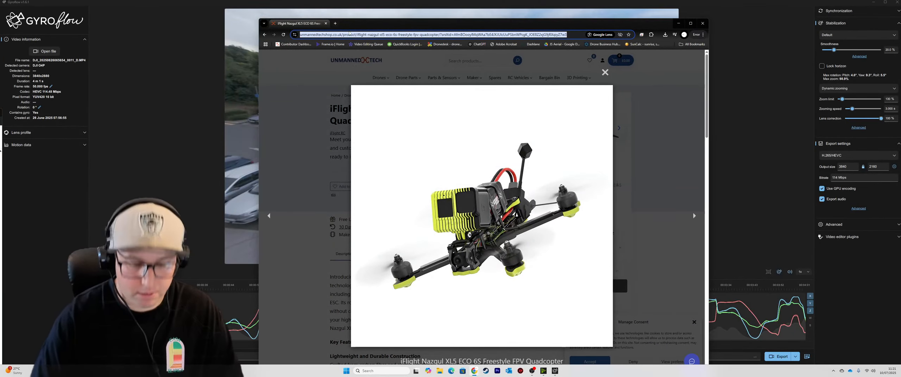
pyautogui.write('geprc')
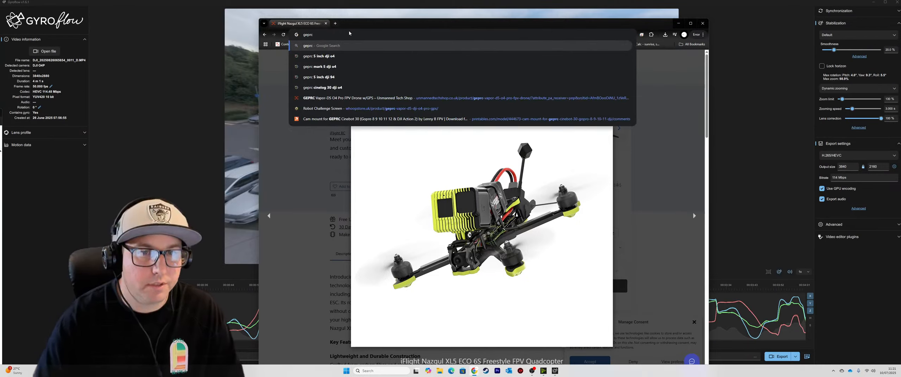
pyautogui.click(349, 100)
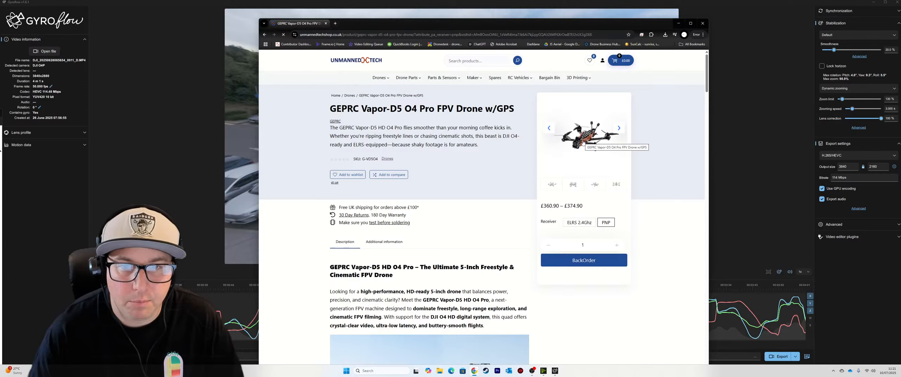
# Browse the GEPRC Vapor-D5 product photos, view one enlarged, and return to Gyroflow.
pyautogui.click(619, 129)
pyautogui.click(618, 131)
pyautogui.click(550, 132)
pyautogui.click(550, 132)
pyautogui.click(581, 141)
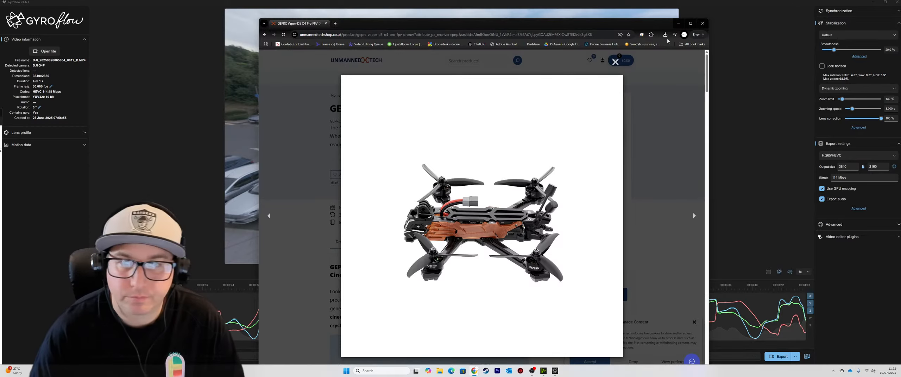
pyautogui.click(612, 64)
pyautogui.click(679, 23)
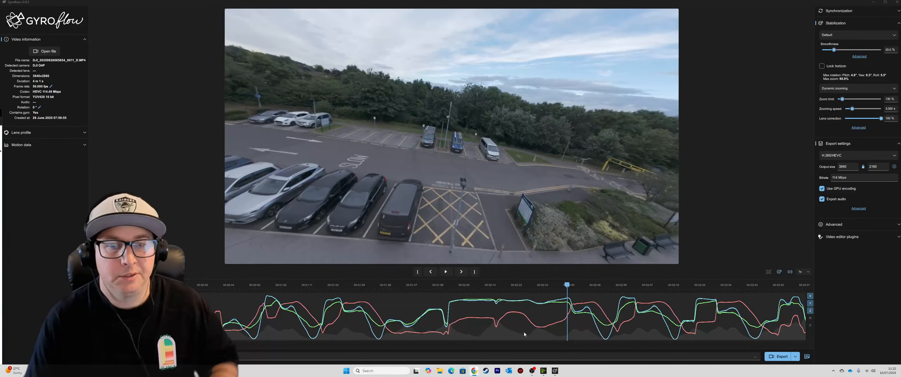
# Move the playhead forward to the shot of the building and parked cars, and play it briefly.
pyautogui.moveTo(566, 283); pyautogui.dragTo(641, 273)
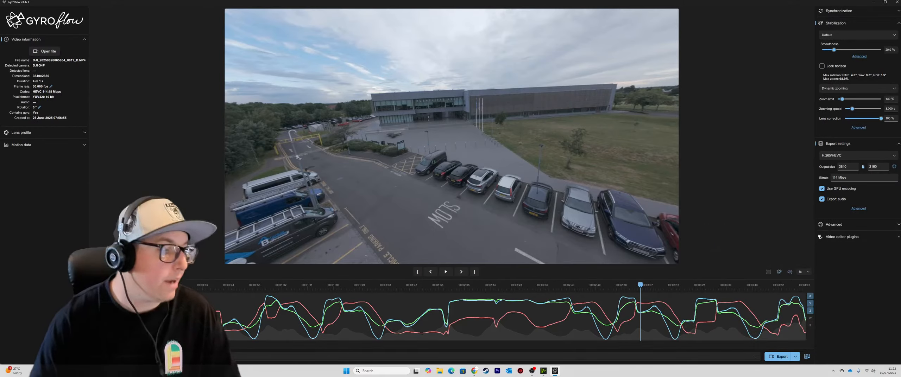
pyautogui.press('space')
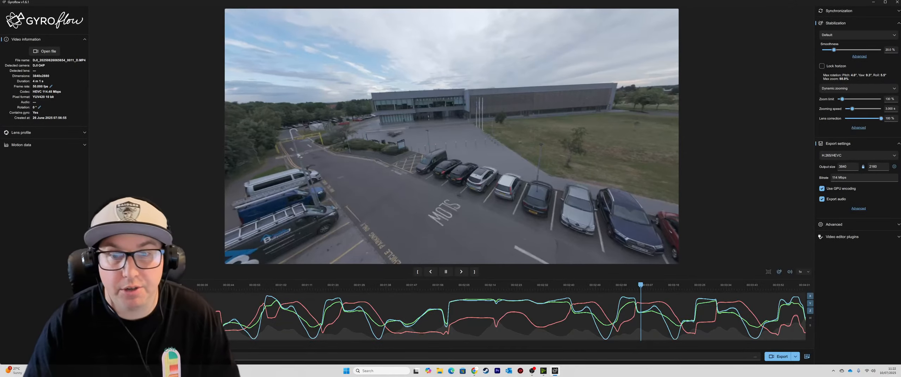
pyautogui.press('space')
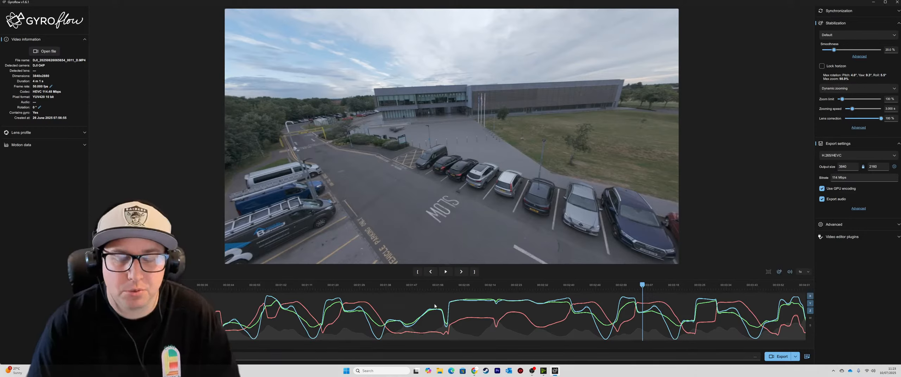
# Launch Speccy from Windows search and make its window taller and wider.
pyautogui.click(369, 370)
pyautogui.write('spec')
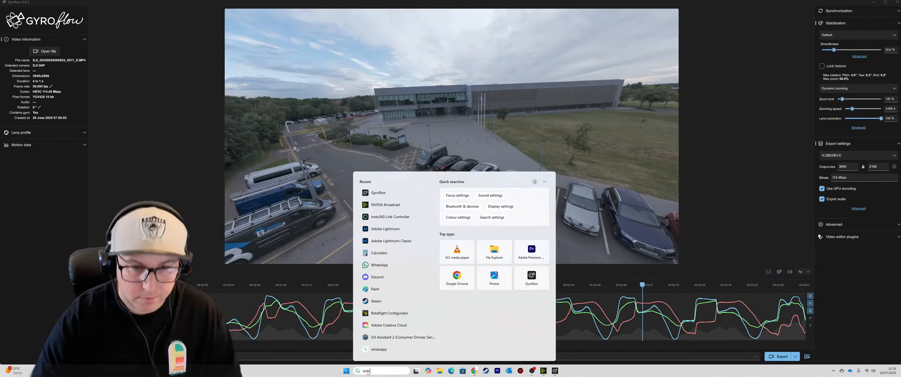
pyautogui.press('Return')
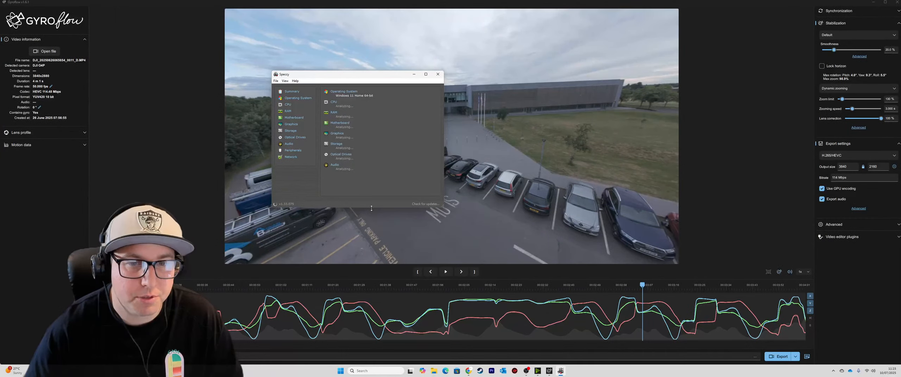
pyautogui.moveTo(372, 208); pyautogui.dragTo(367, 274)
pyautogui.moveTo(444, 188); pyautogui.dragTo(555, 183)
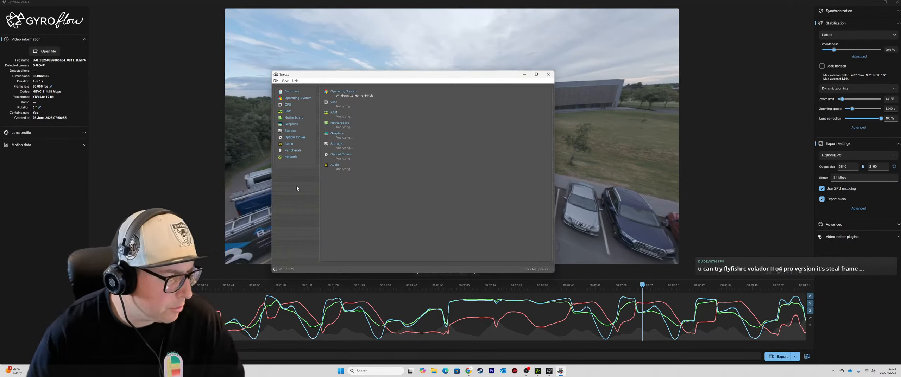
# Switch to the Google Chrome window and search Google for "flyfishrc volador II o4 pro versio".
pyautogui.hotkey('alt', 'Tab')
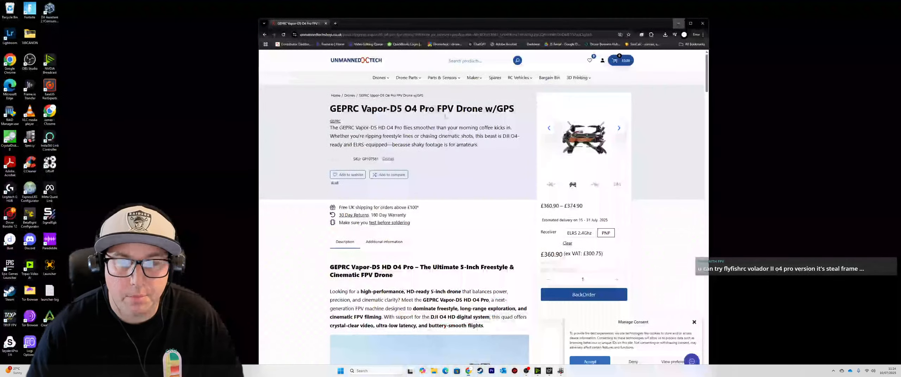
pyautogui.click(498, 350)
pyautogui.click(414, 34)
pyautogui.write('flyfishrc volador II o4 pro versio')
pyautogui.press('Return')
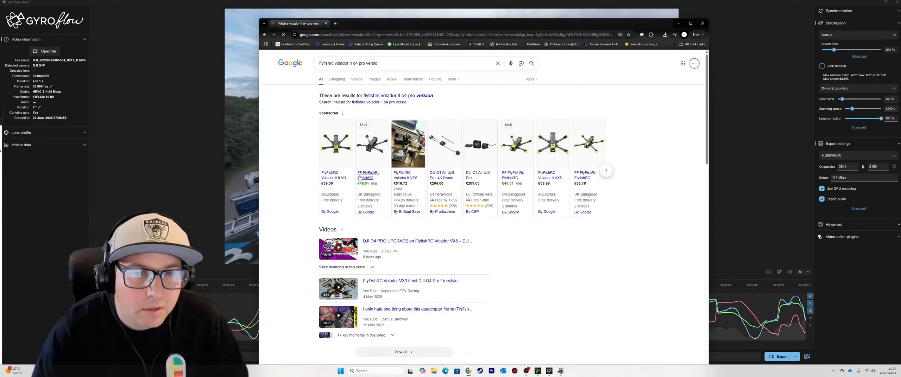
# Check the sponsored Volador frames and open the Unmanned Tech Shop result for the Volador II VD6 O4 Deadcat frame.
pyautogui.moveTo(340, 178)
pyautogui.moveTo(374, 178)
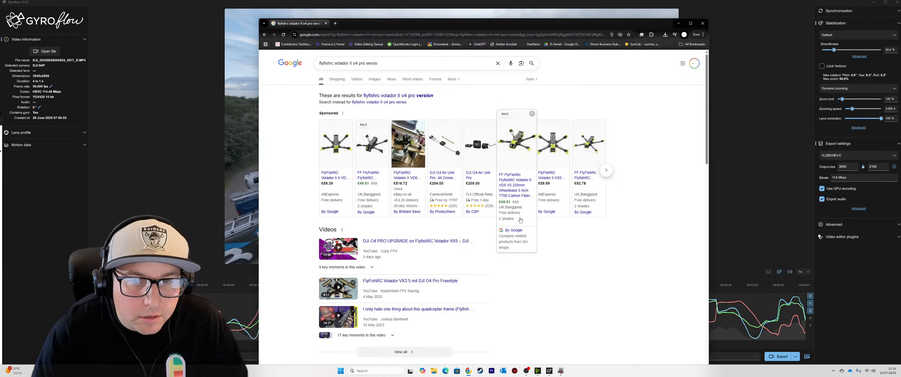
pyautogui.scroll(-5, 507, 265)
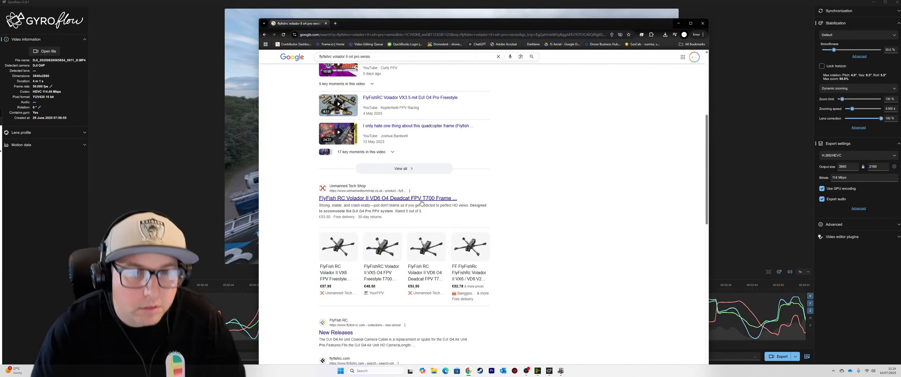
pyautogui.click(421, 202)
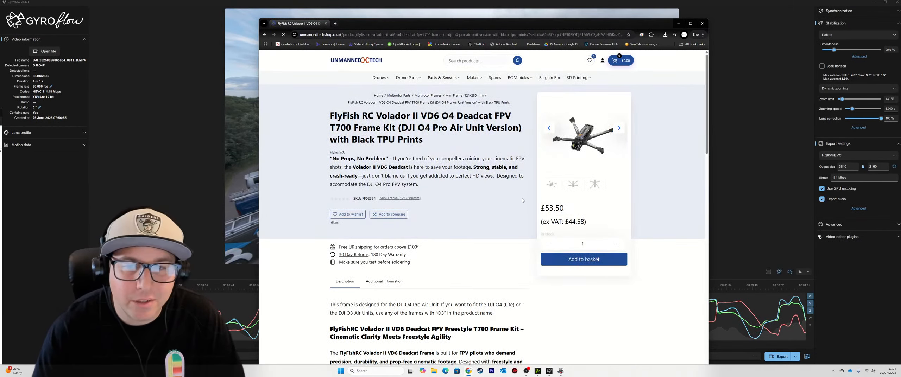
# Enlarge the Volador II VD6 frame kit photo, page through the gallery, and close the enlarged view.
pyautogui.click(585, 178)
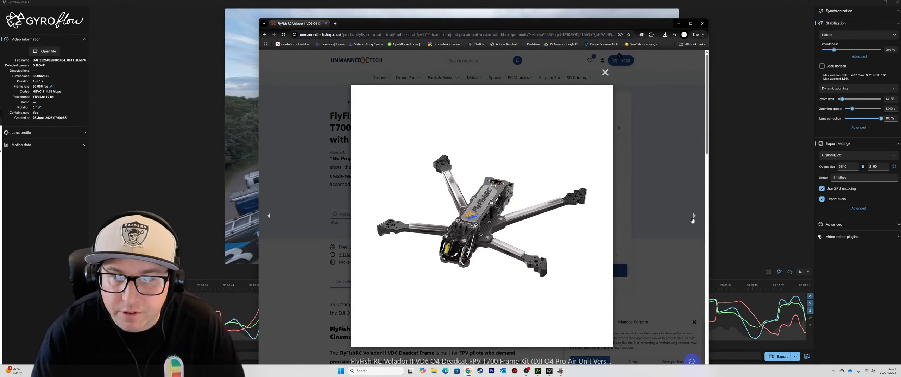
pyautogui.click(694, 216)
pyautogui.click(693, 216)
pyautogui.click(694, 216)
pyautogui.click(657, 90)
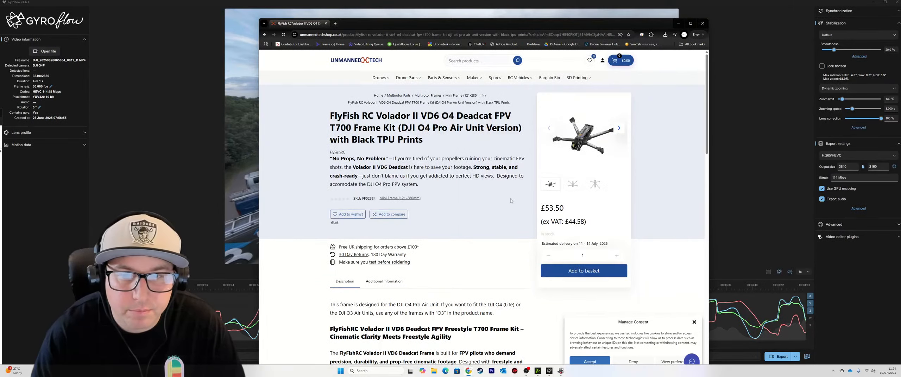
# Read the Volador II VD6 description, go back to the Google results, and look through the other Volador listings.
pyautogui.scroll(-3, 400, 178)
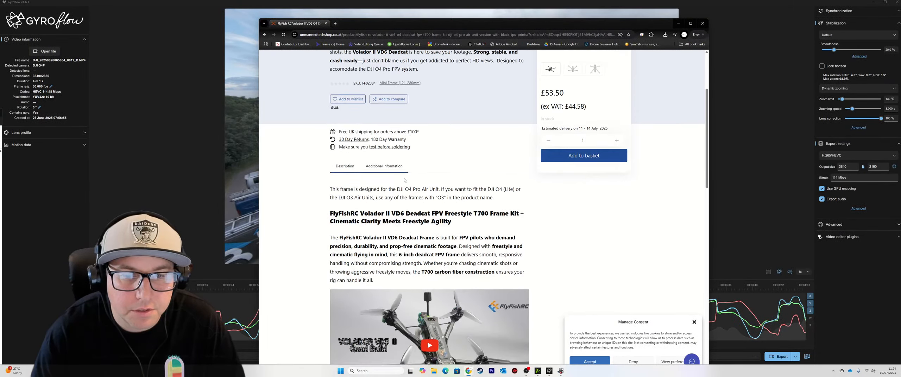
pyautogui.scroll(-3, 405, 180)
pyautogui.hotkey('alt', 'Left')
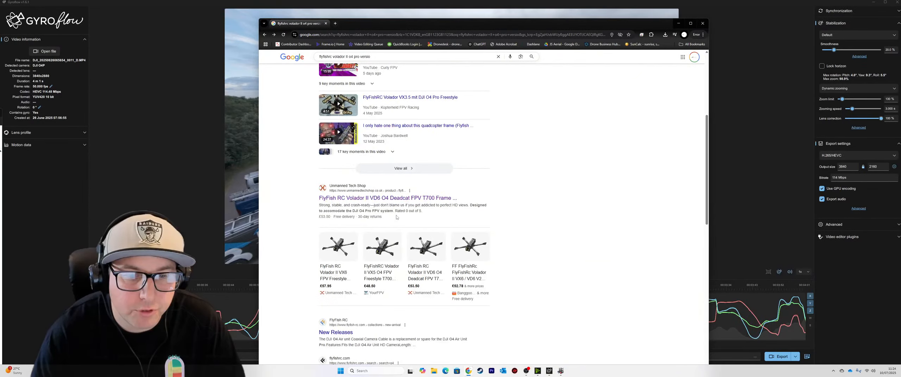
pyautogui.scroll(-4, 397, 218)
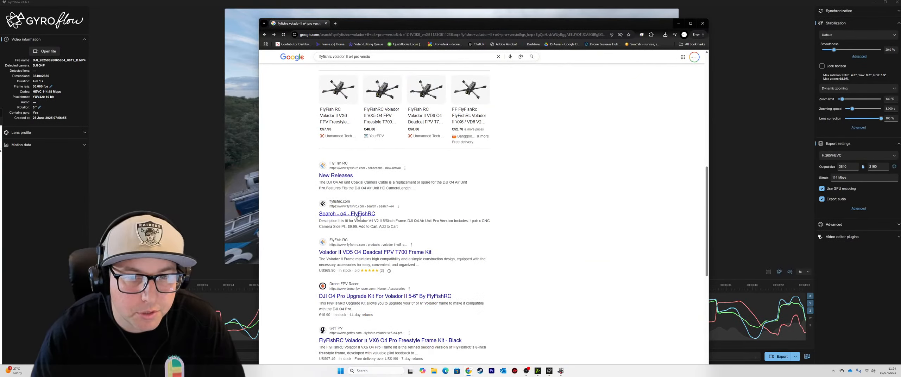
pyautogui.scroll(-1, 422, 218)
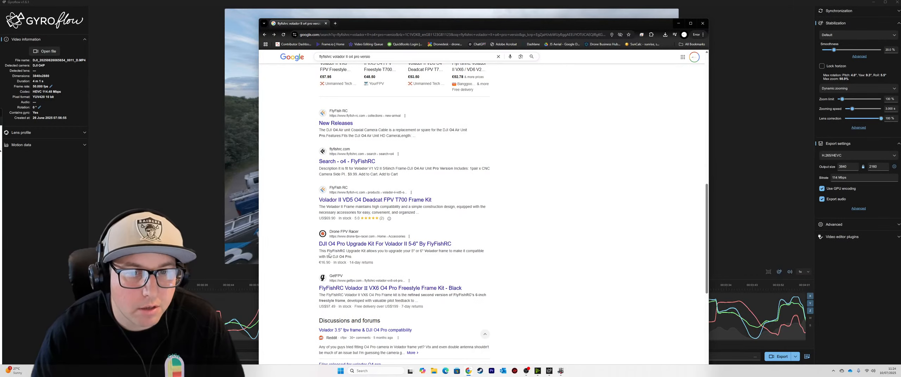
pyautogui.scroll(10, 342, 248)
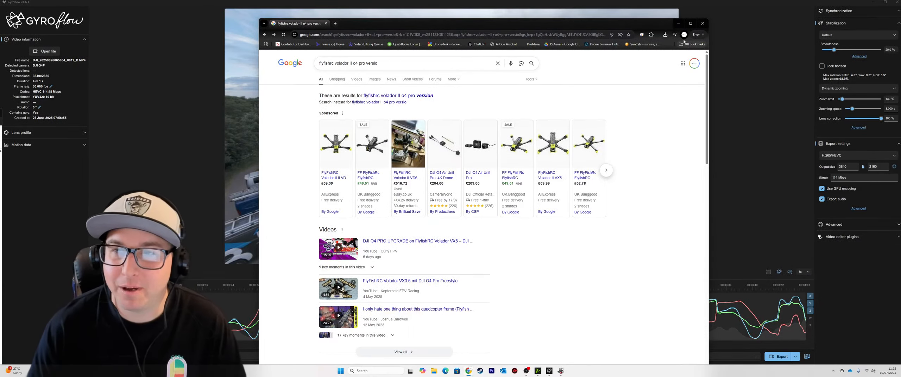
# Leave the browser, move the Speccy window aside, and open Task Manager.
pyautogui.click(678, 23)
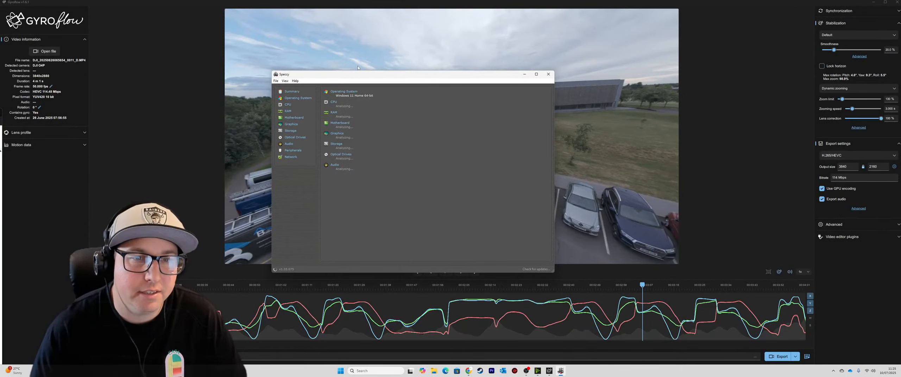
pyautogui.moveTo(406, 79); pyautogui.dragTo(343, 74)
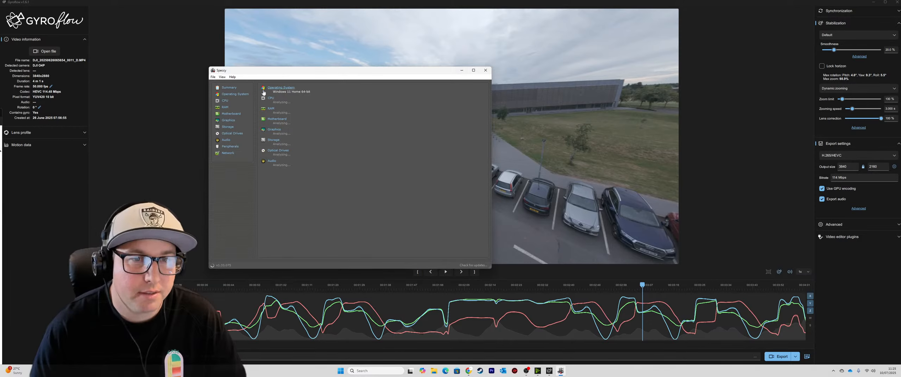
pyautogui.click(375, 372)
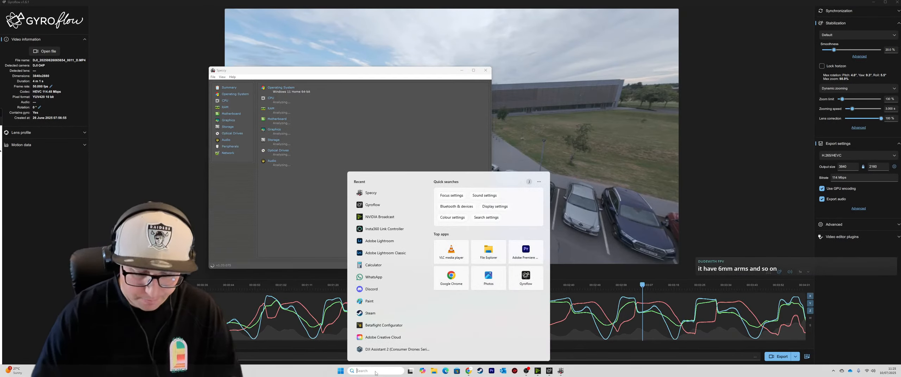
pyautogui.click(755, 162)
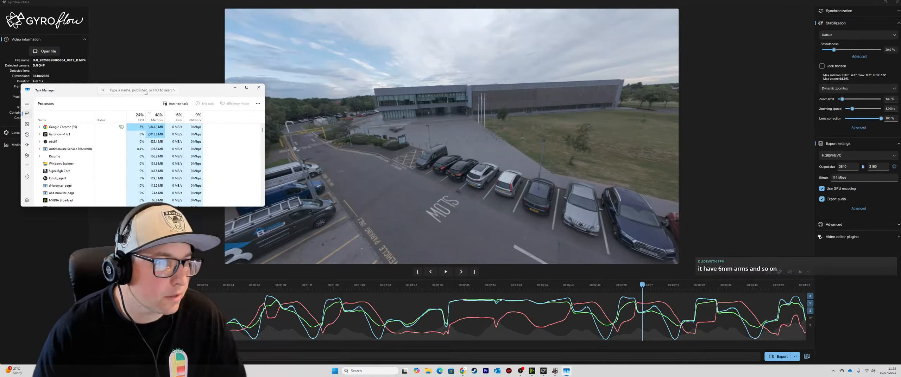
# Check the memory, CPU, and GPU performance details in Task Manager, and close it.
pyautogui.moveTo(191, 83); pyautogui.dragTo(192, 20)
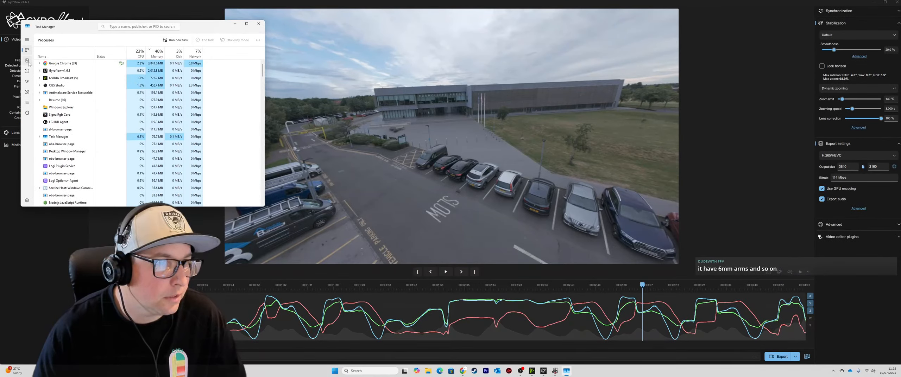
pyautogui.click(27, 61)
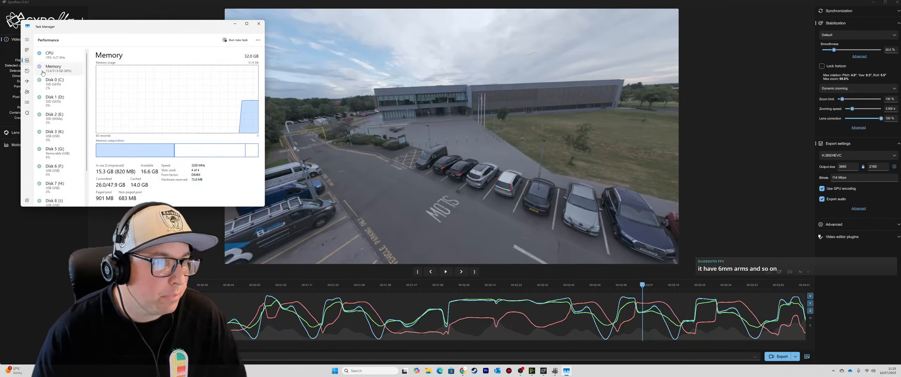
pyautogui.click(69, 57)
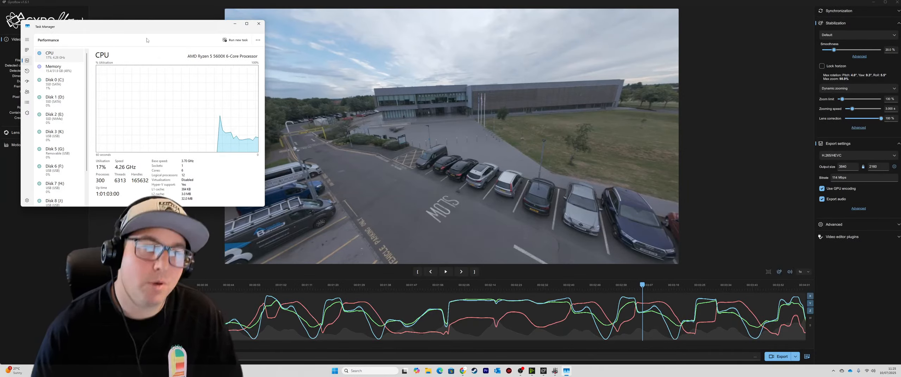
pyautogui.click(68, 70)
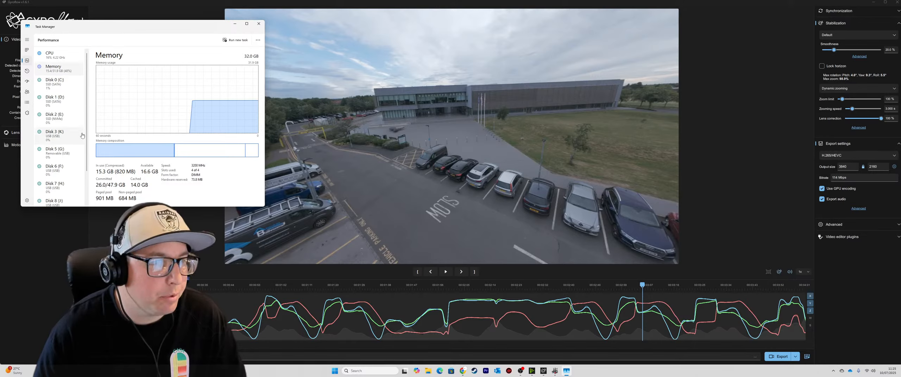
pyautogui.scroll(-3, 77, 169)
pyautogui.click(81, 196)
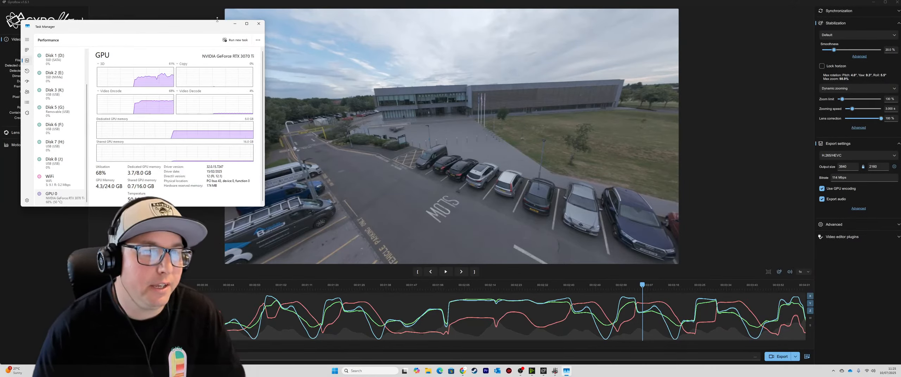
pyautogui.click(259, 24)
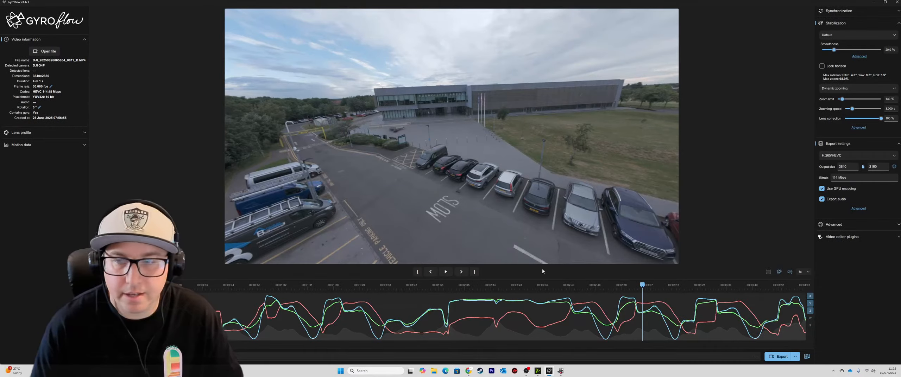
# Play the car park clip onward and skip ahead to review its final pass by the building entrance.
pyautogui.click(636, 288)
pyautogui.press('space')
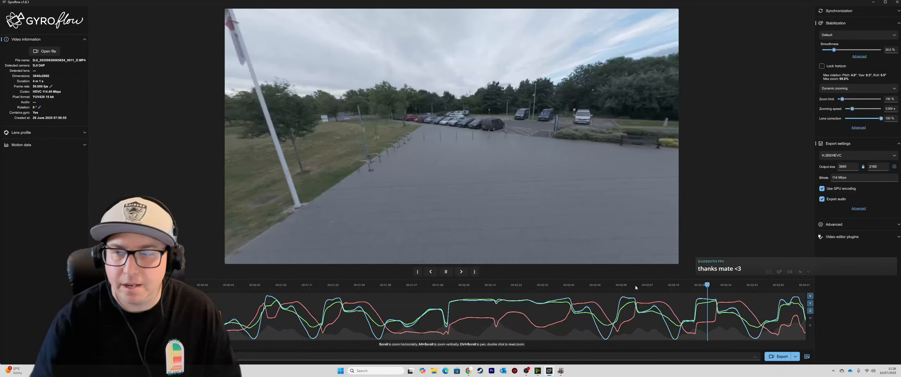
pyautogui.click(734, 286)
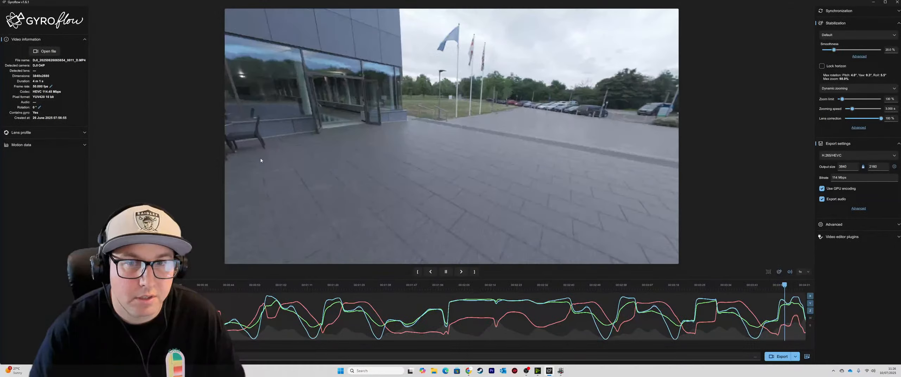
# Open drone clip 0012 from the DJI_001 folder.
pyautogui.hotkey('ctrl', 'o')
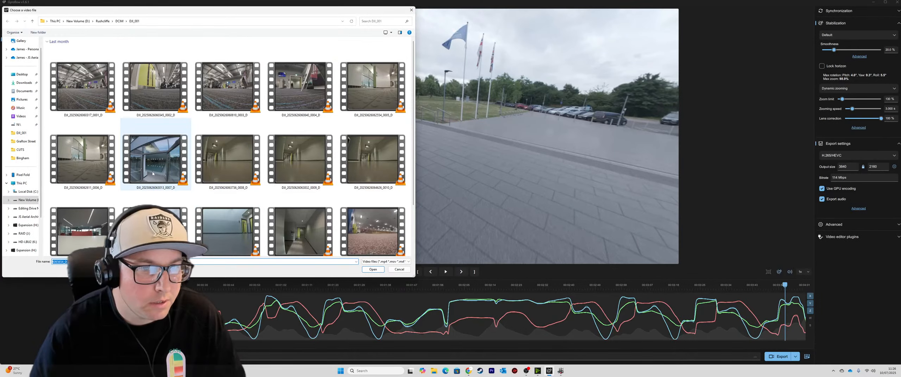
pyautogui.scroll(-2, 85, 217)
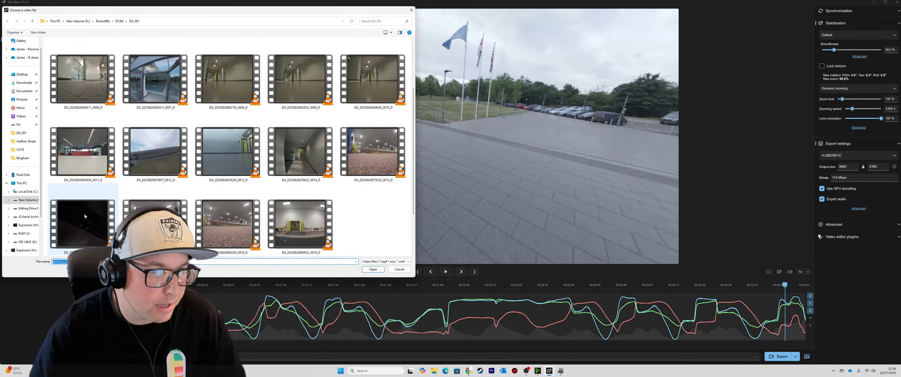
pyautogui.click(142, 156)
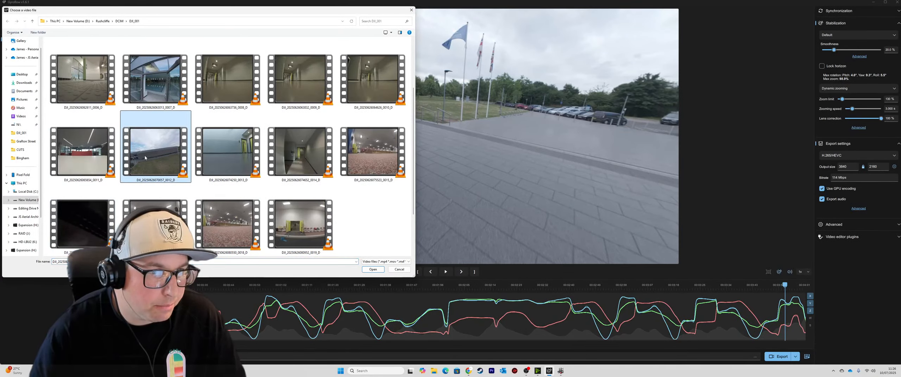
pyautogui.click(373, 269)
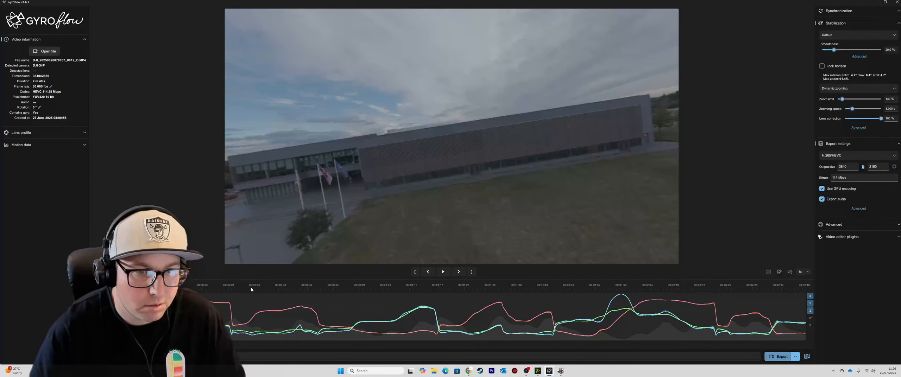
# Scrub ahead in the new clip, play its last indoor pass, and pause at the open corridor doors.
pyautogui.click(267, 288)
pyautogui.moveTo(267, 288); pyautogui.dragTo(621, 290)
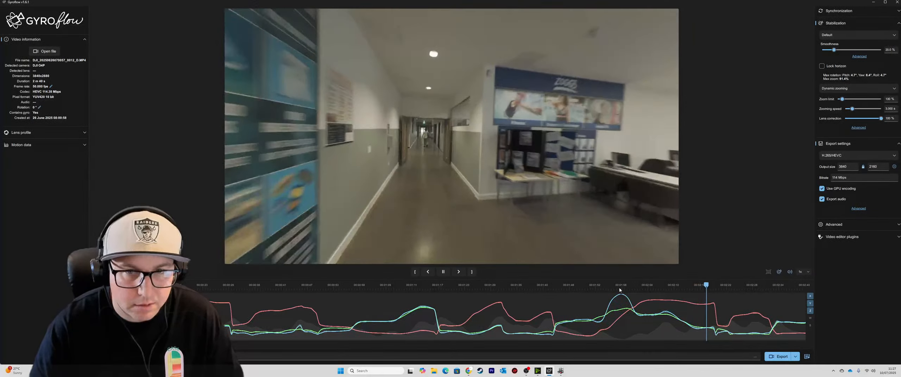
pyautogui.press('space')
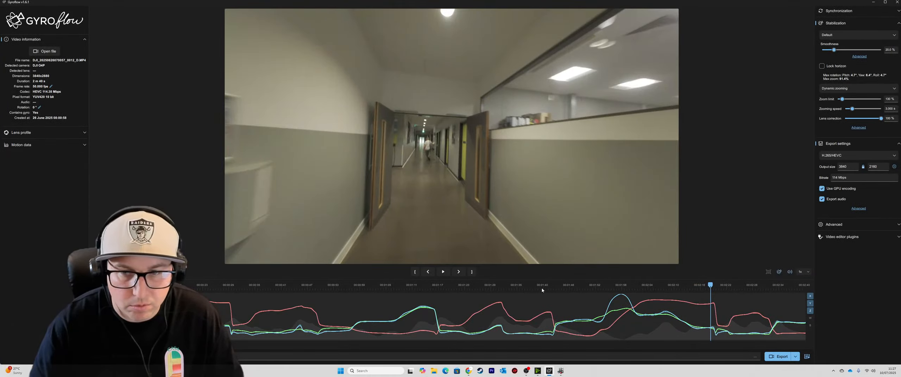
# Return to the clip's first outdoor approach and play it through the revolving door into the lobby.
pyautogui.press('Home')
pyautogui.moveTo(141, 317); pyautogui.dragTo(154, 317)
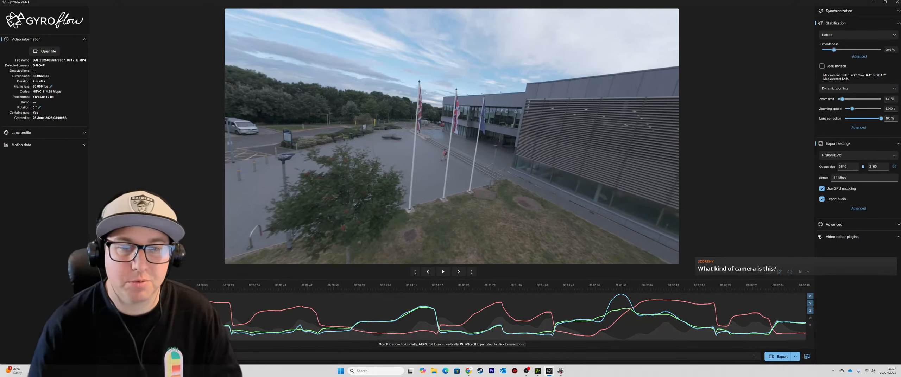
pyautogui.click(158, 313)
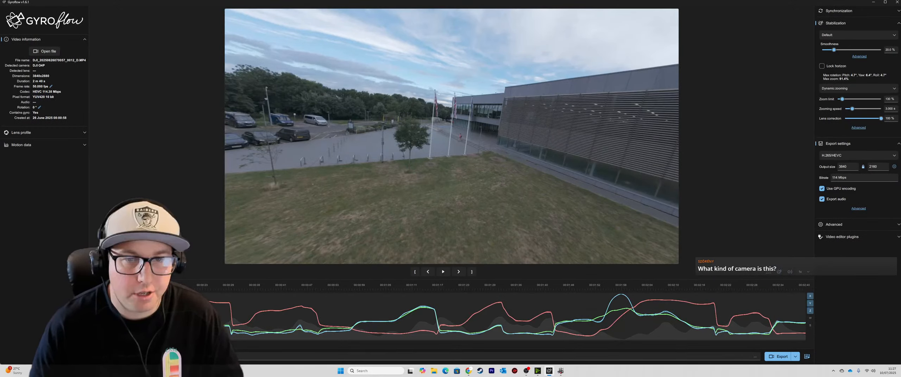
pyautogui.press('space')
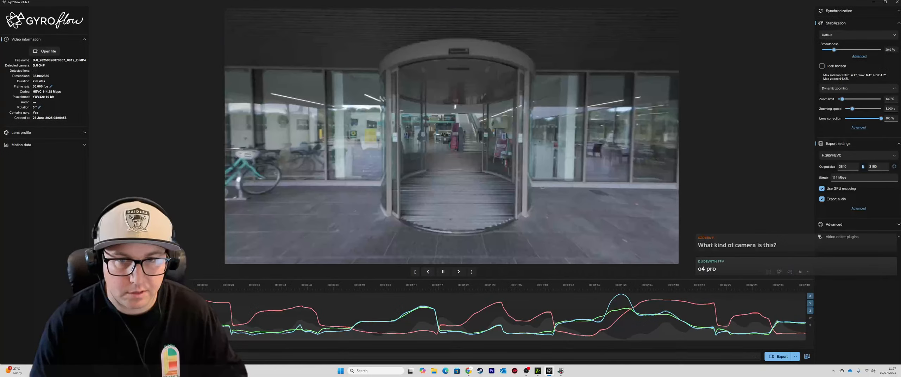
pyautogui.press('space')
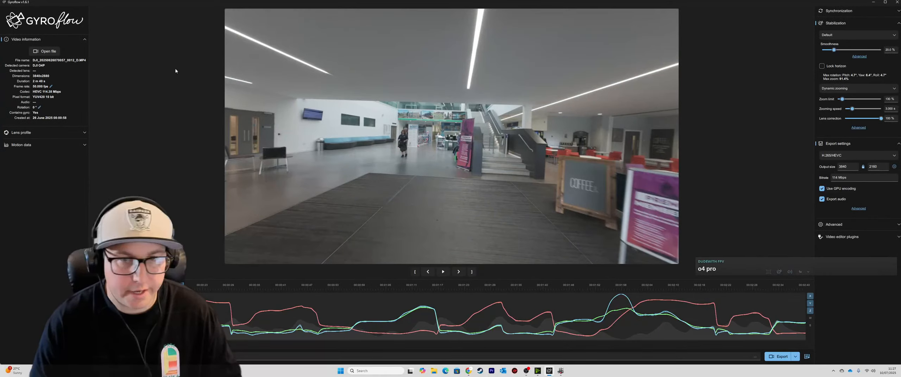
# Scrub through the clip to compare its repeated outdoor approaches, revolving door passes, and corridor flights.
pyautogui.click(363, 284)
pyautogui.click(390, 287)
pyautogui.click(278, 288)
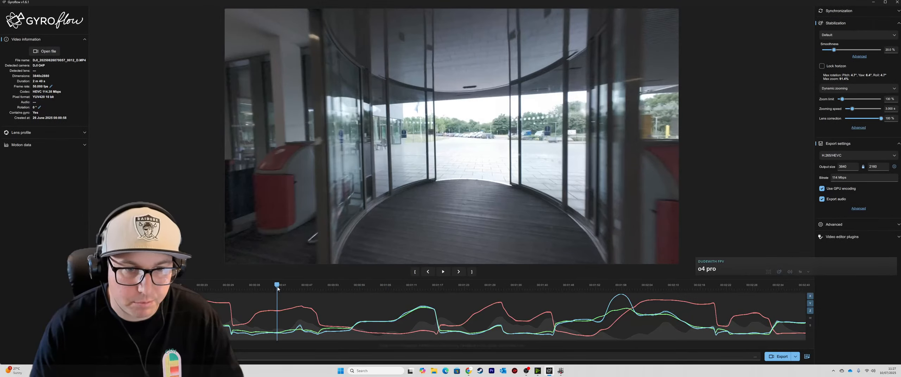
pyautogui.moveTo(282, 289); pyautogui.dragTo(420, 289)
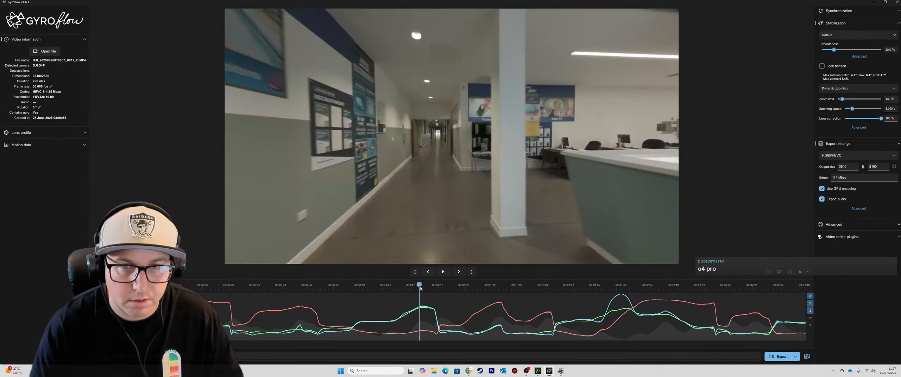
pyautogui.click(460, 290)
pyautogui.click(489, 295)
pyautogui.click(537, 288)
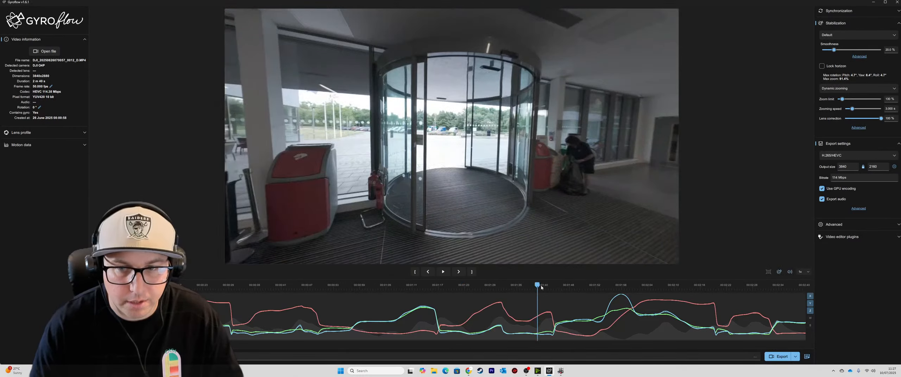
pyautogui.click(563, 288)
pyautogui.click(634, 289)
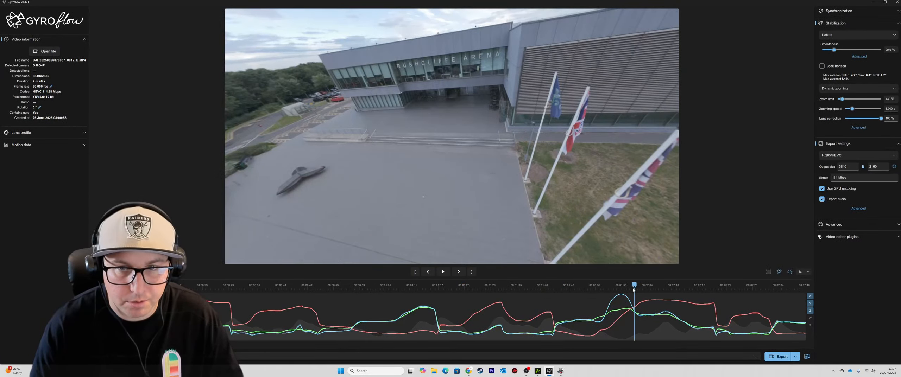
# Go back to the Rushcliffe Arena sign close-up and play from there to the corridor doors.
pyautogui.click(604, 290)
pyautogui.click(583, 290)
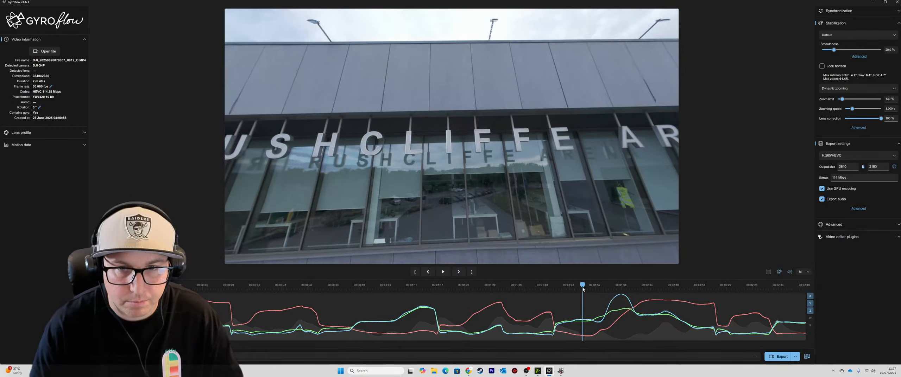
pyautogui.press('space')
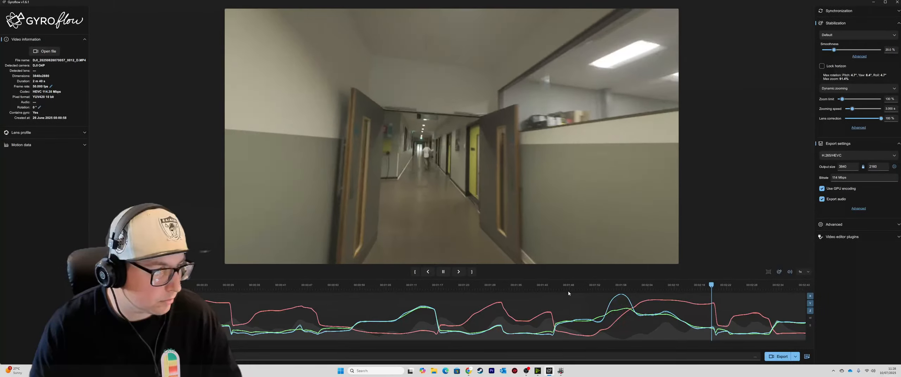
pyautogui.press('space')
# Return to an earlier take and play its outdoor approach through the lobby to the reception desk.
pyautogui.click(241, 287)
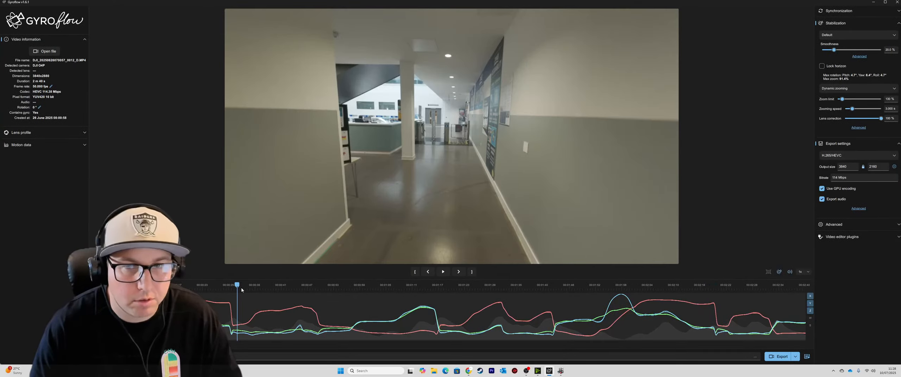
pyautogui.click(276, 290)
pyautogui.press('space')
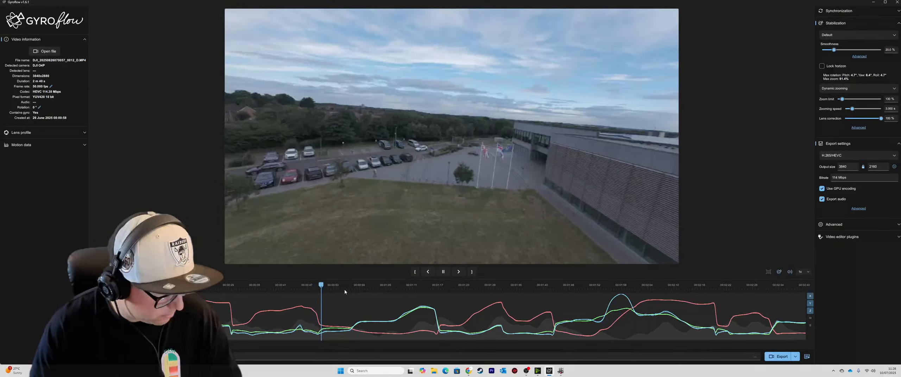
pyautogui.press('space')
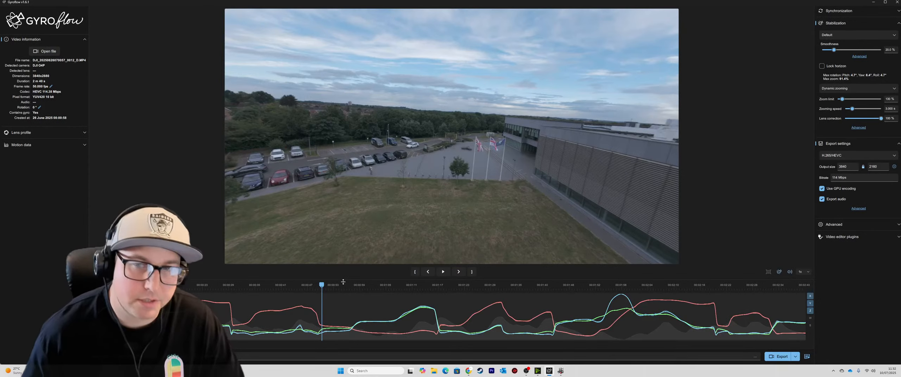
pyautogui.press('space')
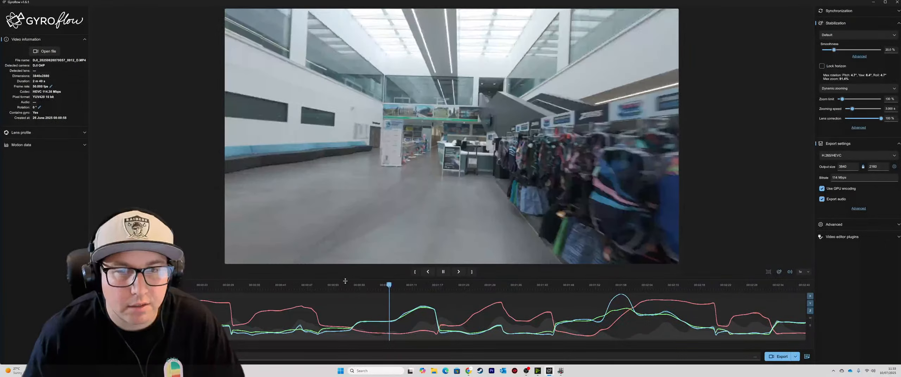
pyautogui.press('space')
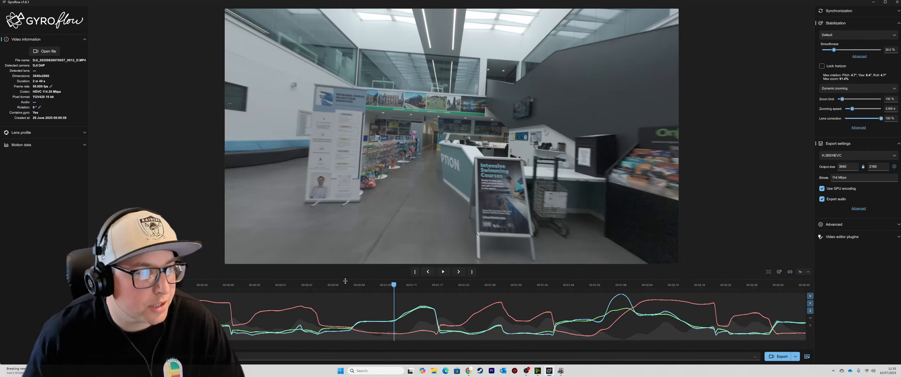
# Go back to the same take's approach over the grass and replay it up to the reception turnstiles.
pyautogui.click(359, 287)
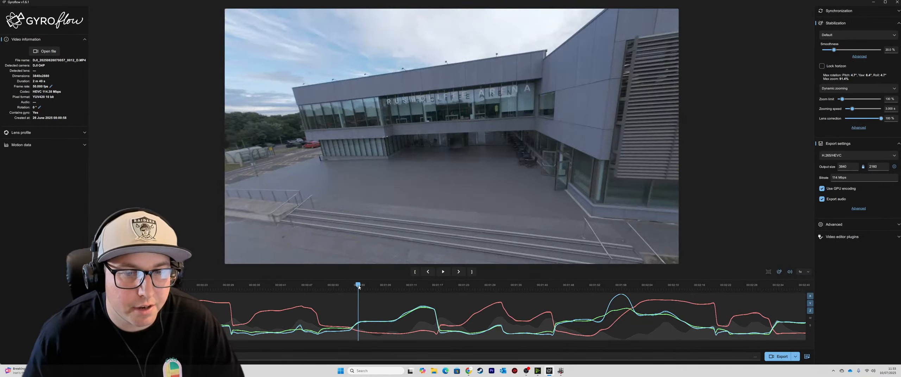
pyautogui.click(334, 287)
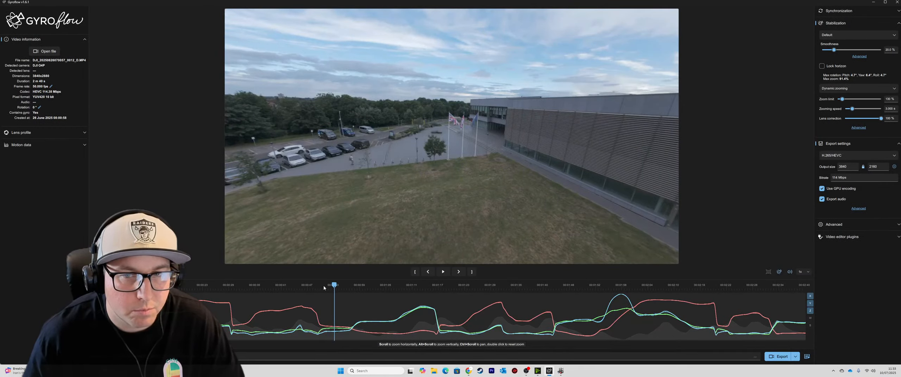
pyautogui.press('space')
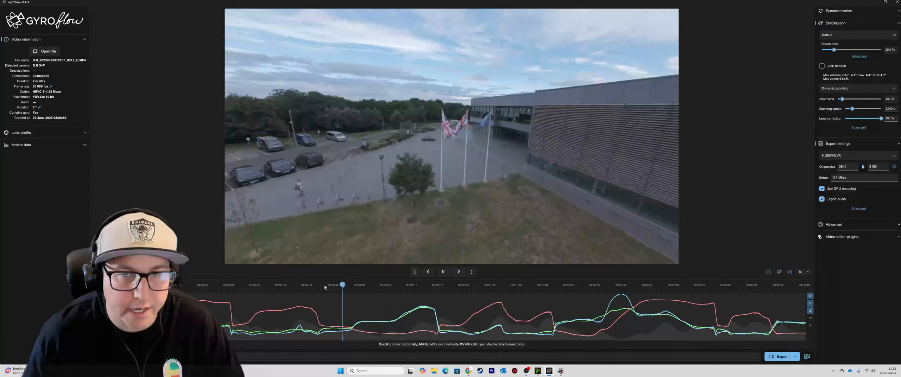
pyautogui.press('space')
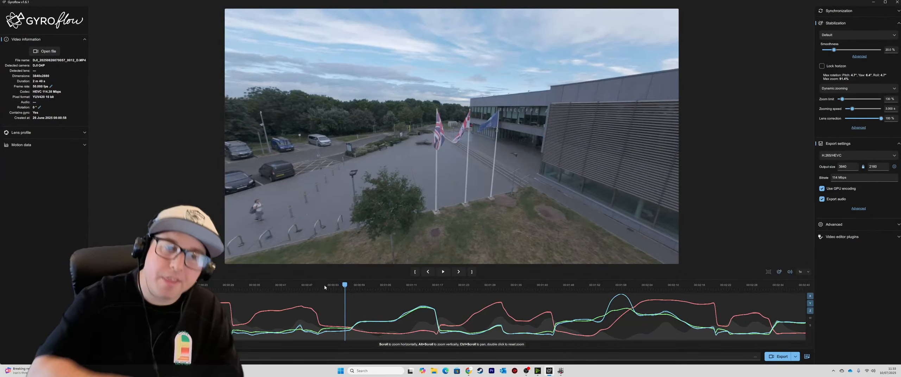
pyautogui.press('space')
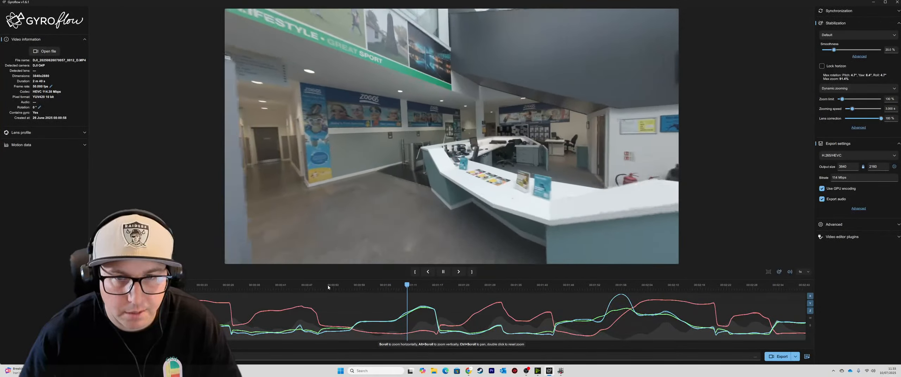
pyautogui.press('space')
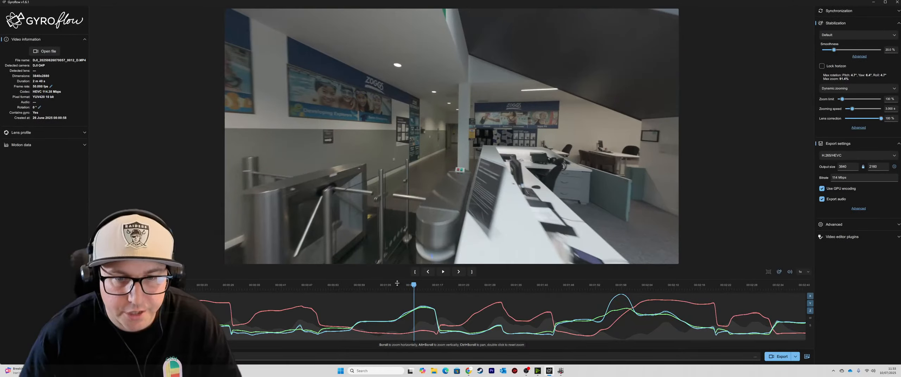
# Replay the reception desk and entrance shots, and trim the clip's start to the approach over the grass beside the building.
pyautogui.click(401, 285)
pyautogui.press('space')
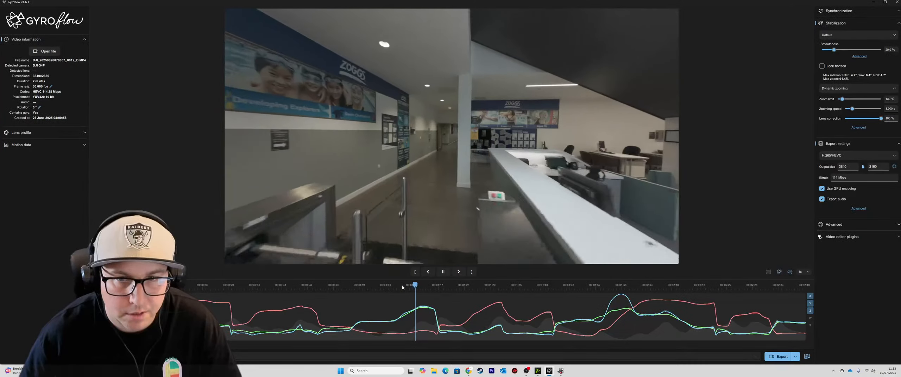
pyautogui.press('space')
pyautogui.click(354, 288)
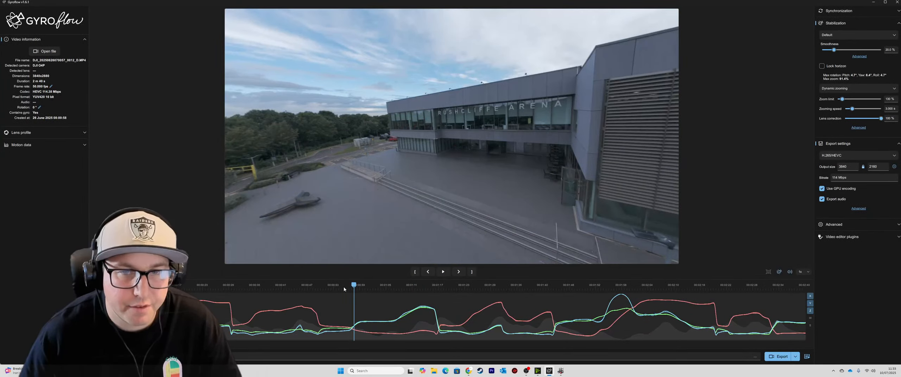
pyautogui.click(320, 291)
pyautogui.press('space')
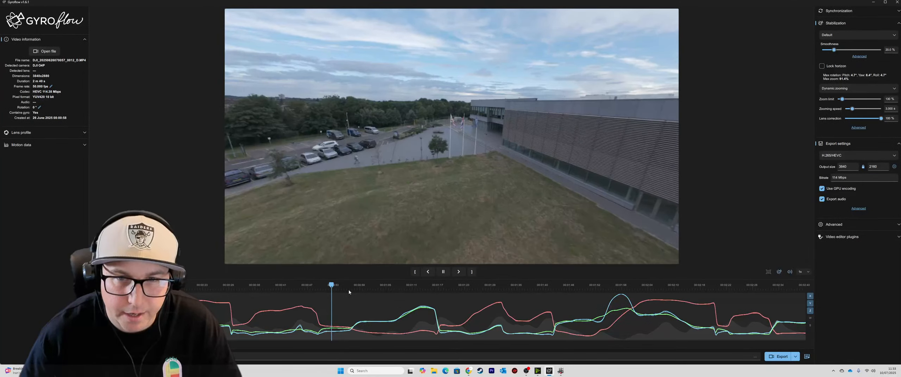
pyautogui.click(414, 273)
# Show the lens profile and motion data details, and play the take with stabilization toggled off and back on.
pyautogui.click(56, 133)
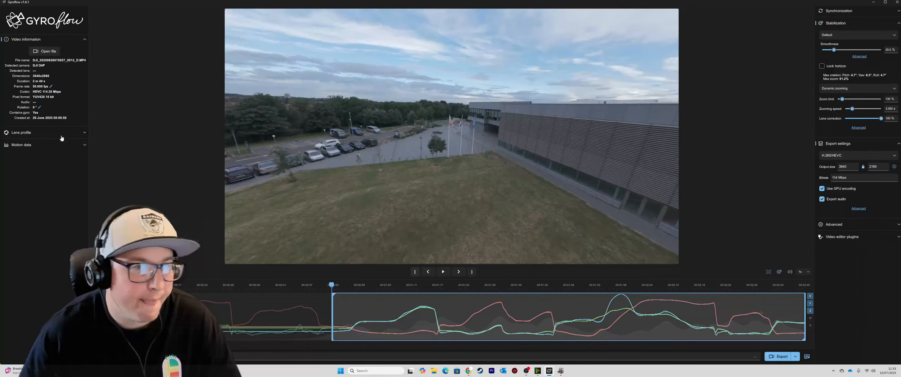
pyautogui.click(49, 217)
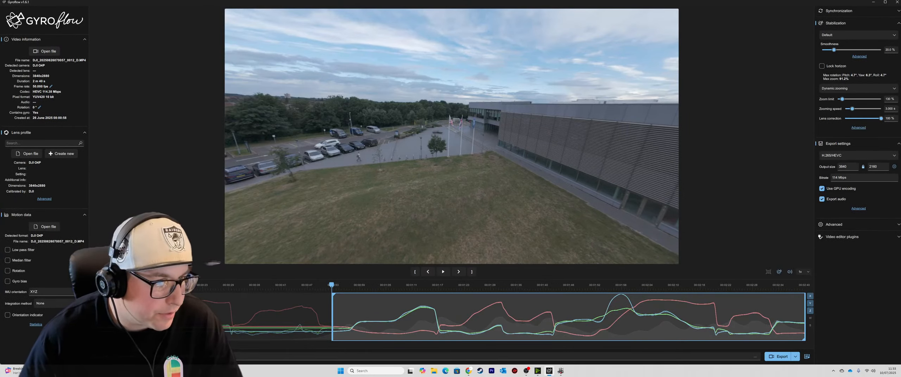
pyautogui.press('space')
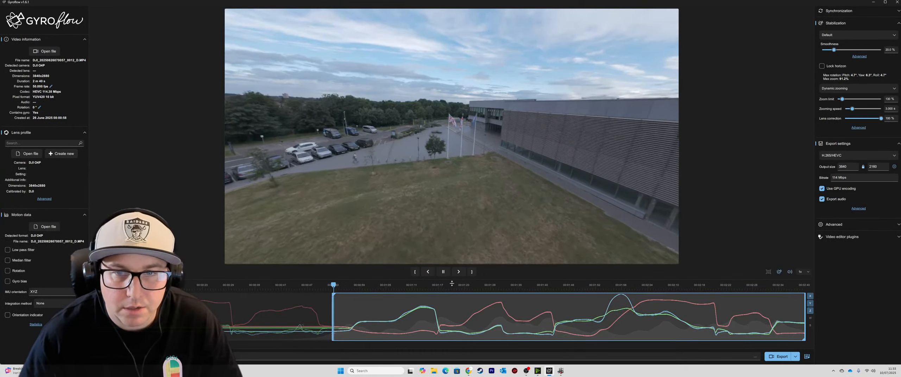
pyautogui.press('space')
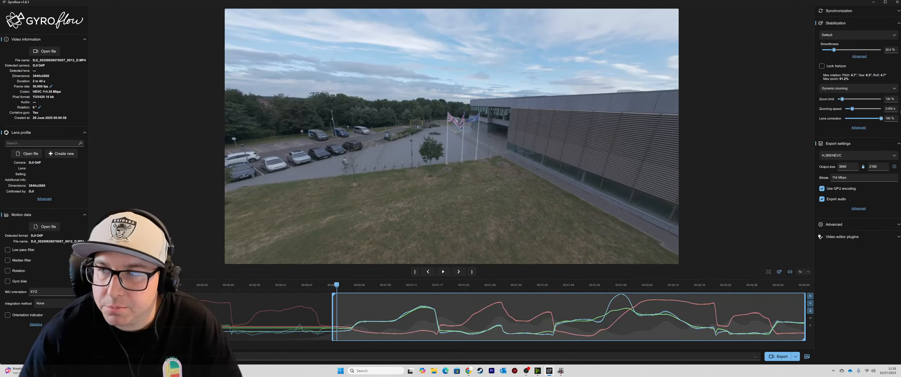
pyautogui.click(779, 275)
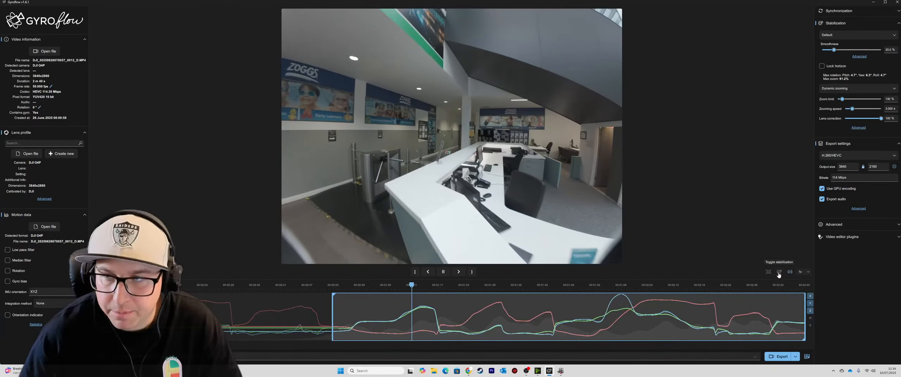
pyautogui.click(778, 274)
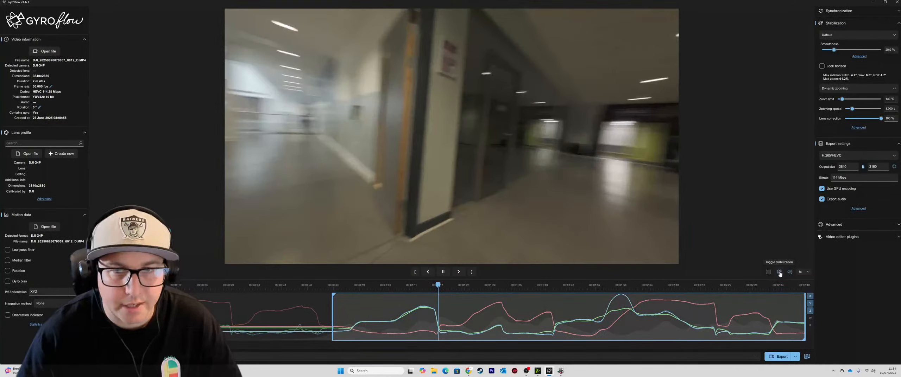
# Trim the take's end to the moment the drone passes through the corridor's double doors.
pyautogui.press('space')
pyautogui.click(434, 286)
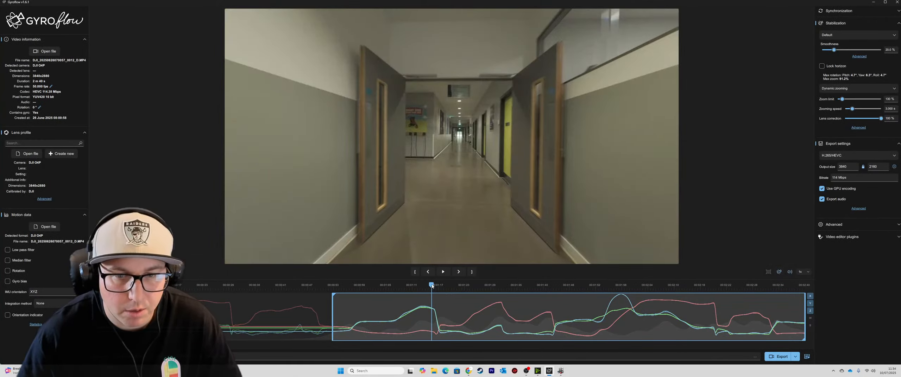
pyautogui.click(473, 272)
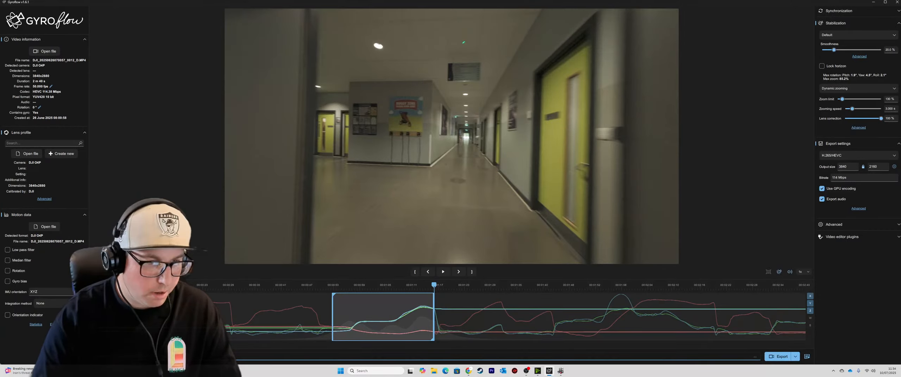
# Set the export bitrate to 150 Mbps.
pyautogui.doubleClick(838, 177)
pyautogui.write('150')
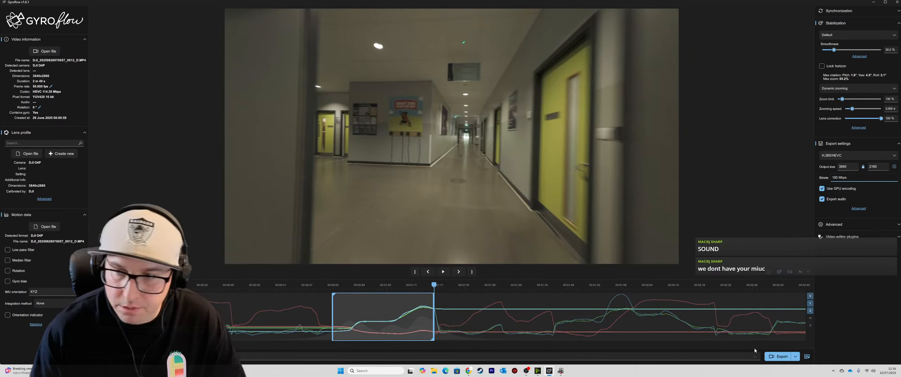
# Try the original 3840 x 2880 output size and return to the proportional 3840 x 2160 preset.
pyautogui.click(895, 167)
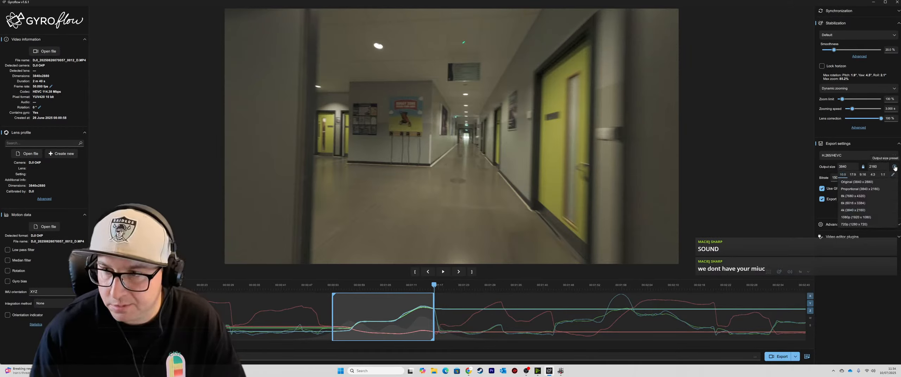
pyautogui.click(874, 183)
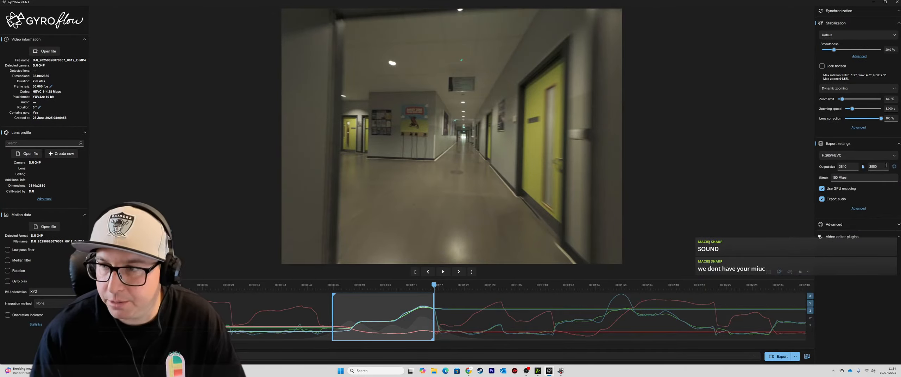
pyautogui.click(894, 168)
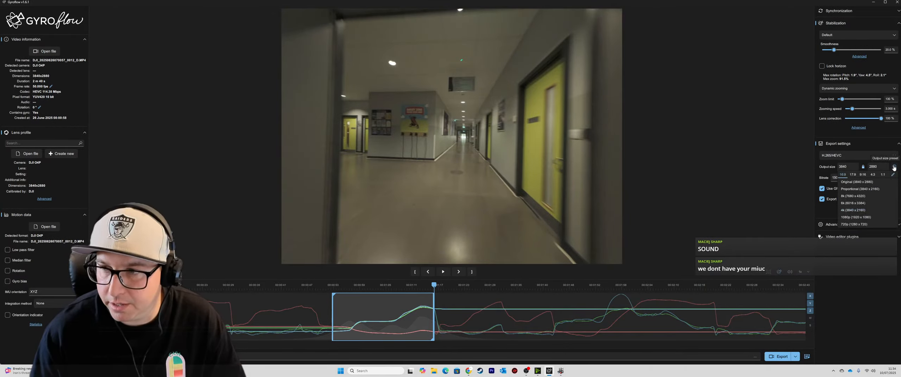
pyautogui.click(870, 190)
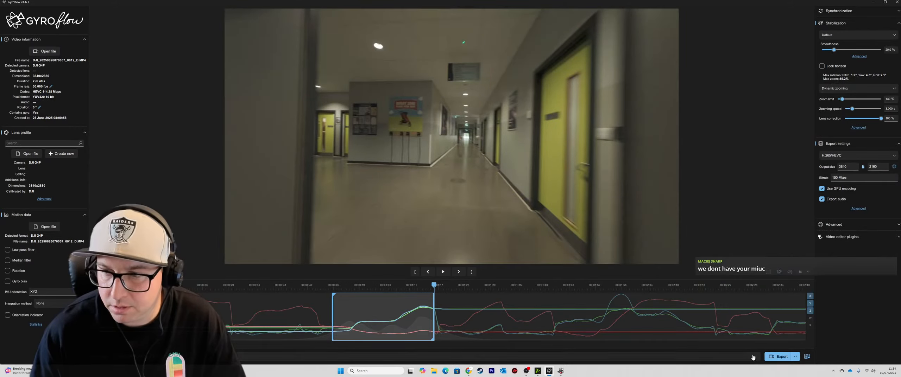
# Export the trimmed take as Intro.mp4, checking the computer's hardware summary in Speccy while it renders.
pyautogui.click(776, 357)
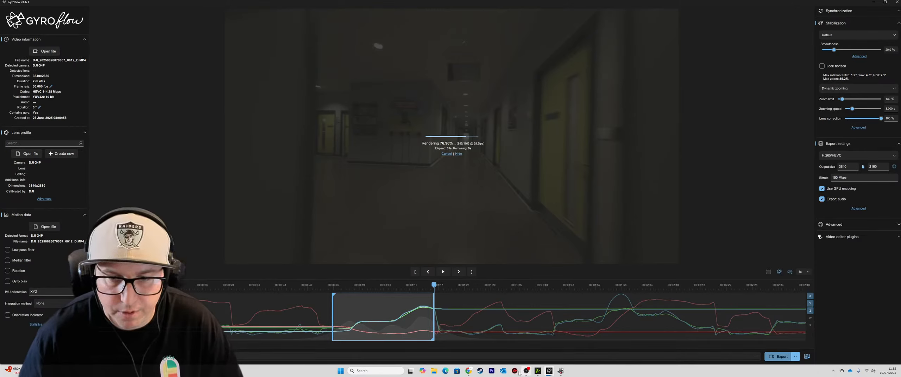
pyautogui.click(563, 373)
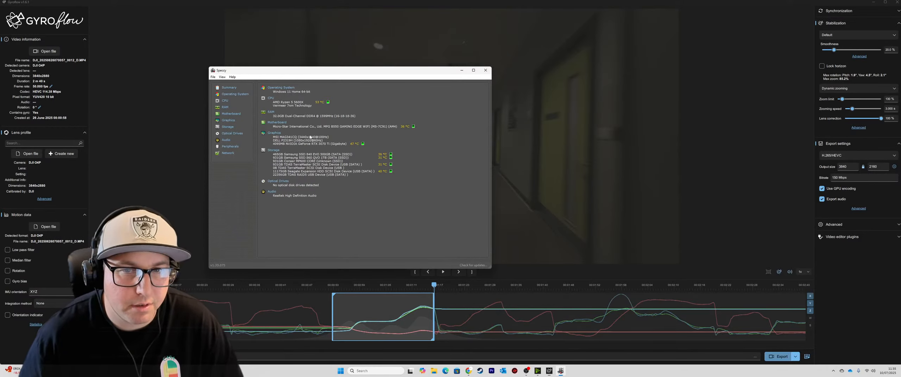
pyautogui.click(486, 70)
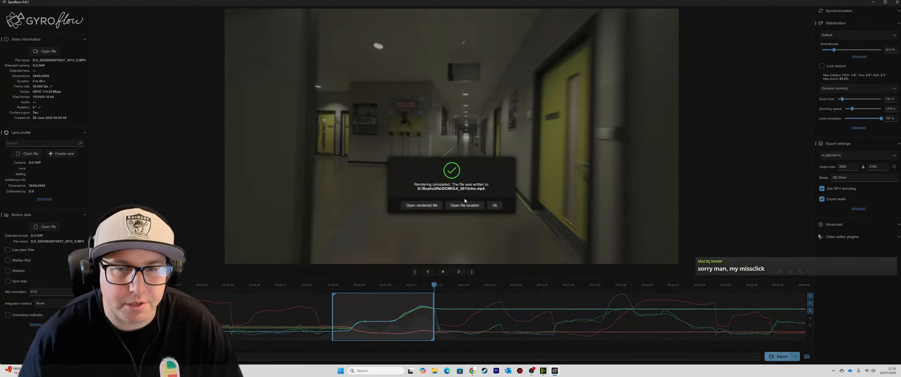
pyautogui.click(495, 206)
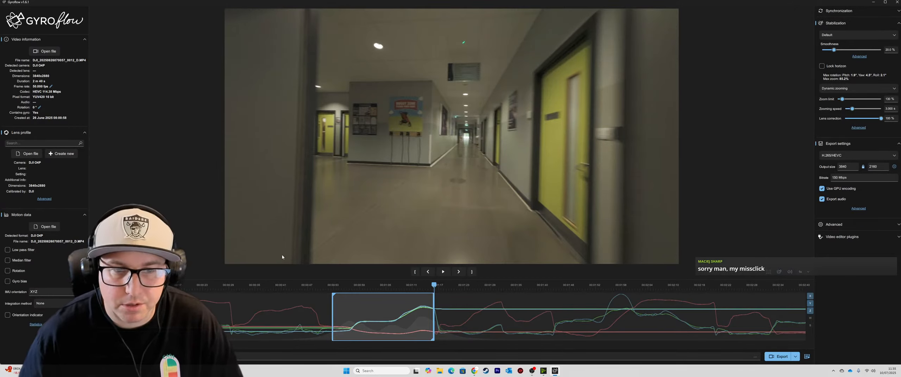
# Open clip 0019 from the DJI_001 folder, the one starting in front of the open yellow double doors.
pyautogui.click(47, 52)
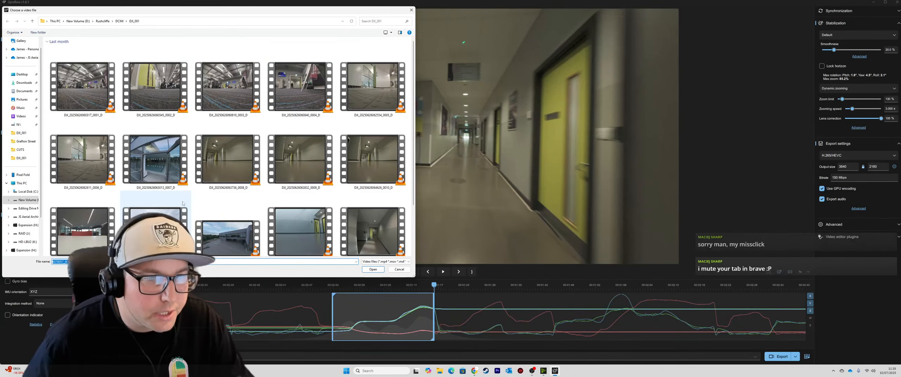
pyautogui.scroll(-2, 283, 108)
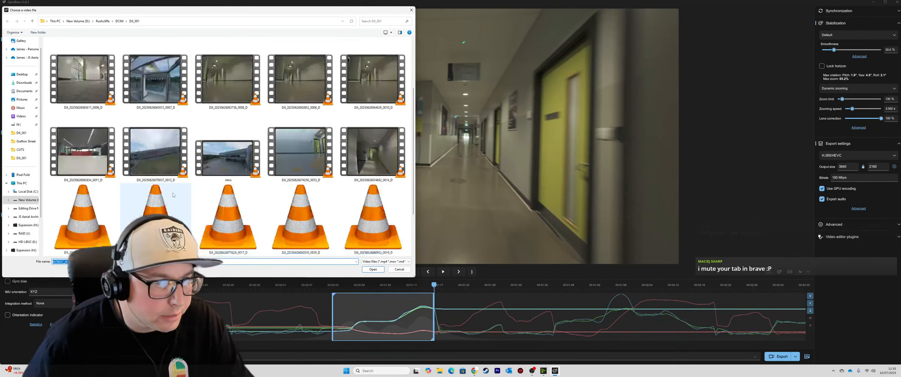
pyautogui.click(371, 238)
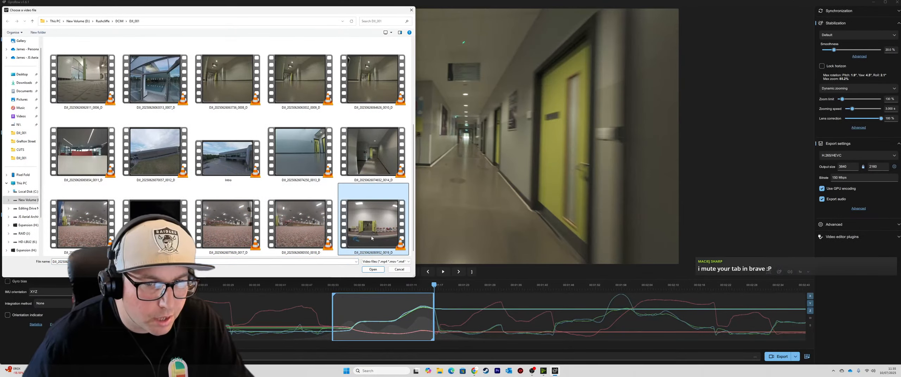
pyautogui.click(374, 270)
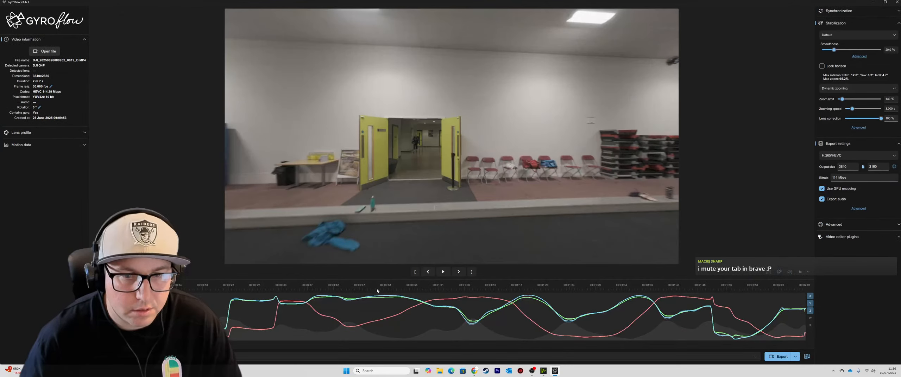
# Scrub through the inflatable park and corridor shots, and trim the clip's start to the corridor beside the Zoggs display.
pyautogui.click(378, 289)
pyautogui.moveTo(378, 291); pyautogui.dragTo(387, 291)
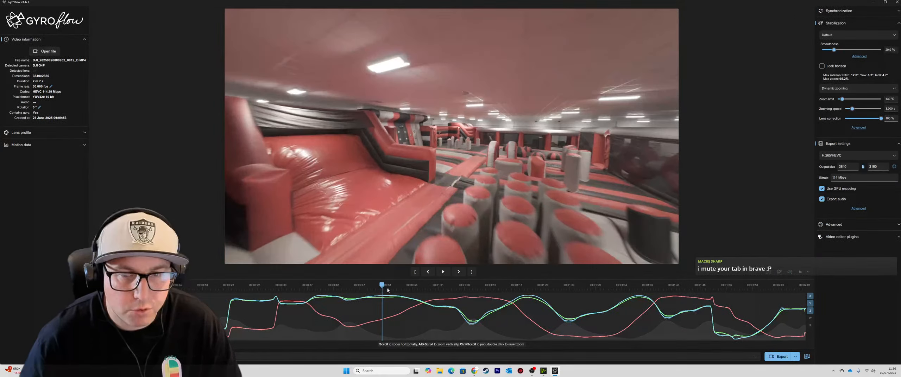
pyautogui.click(235, 289)
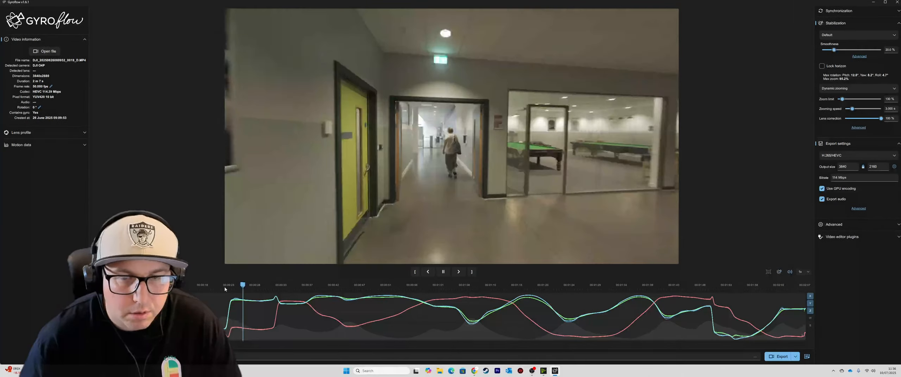
pyautogui.click(274, 289)
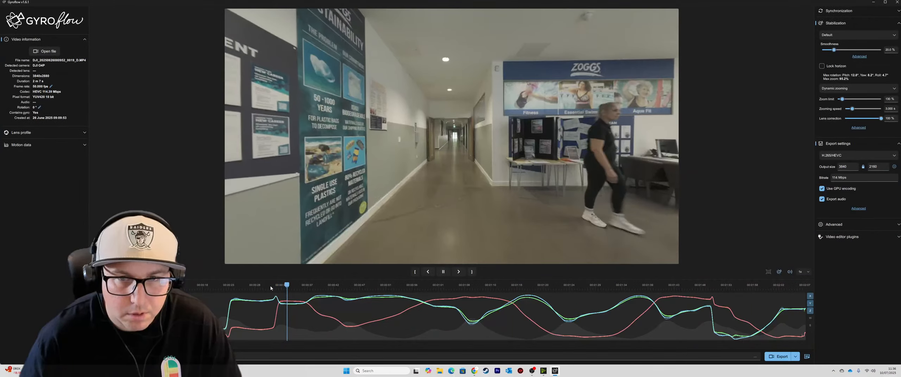
pyautogui.press('space')
pyautogui.click(415, 272)
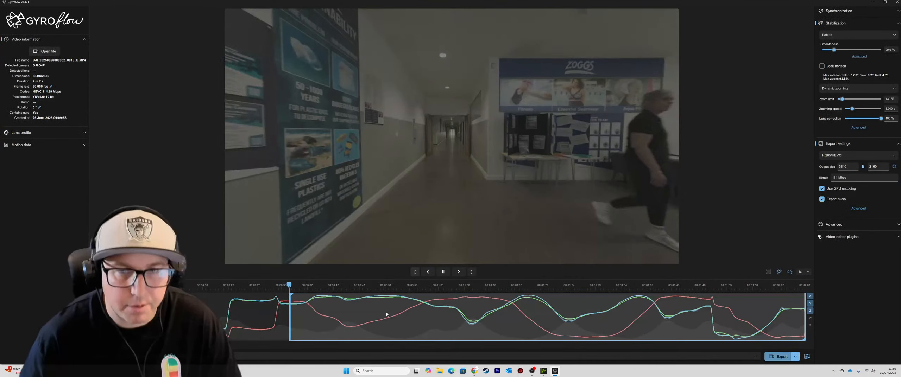
# Play the take from its trimmed start and trim its end at the turn past the yellow corridor doors.
pyautogui.press('space')
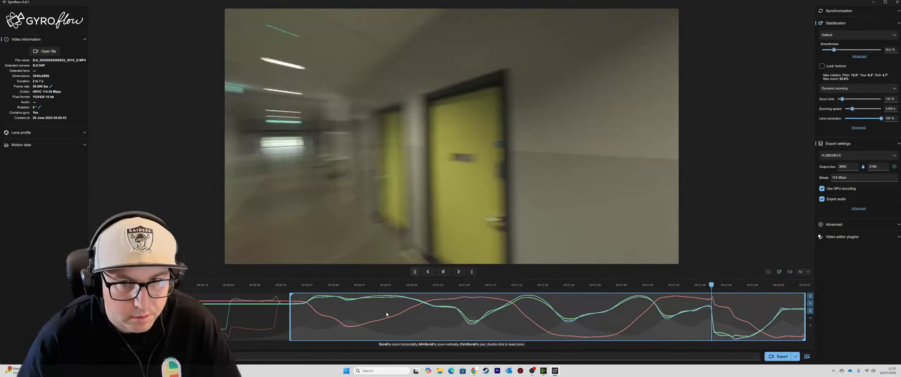
pyautogui.press('space')
pyautogui.press('o')
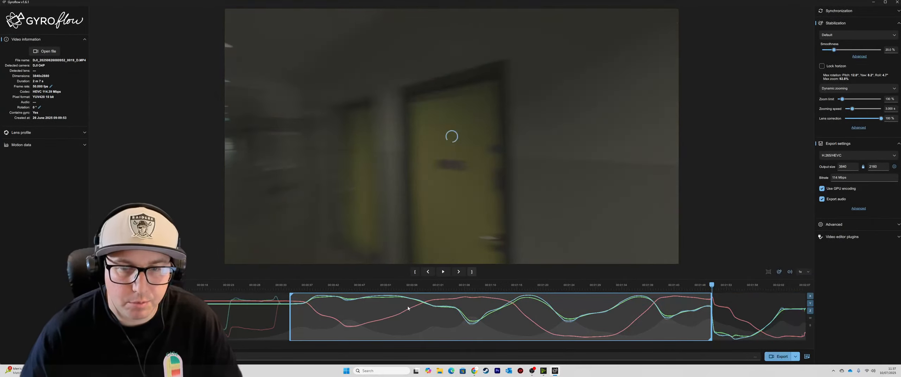
# Set the export bitrate to 150 Mbps and export the trimmed inflatable park take.
pyautogui.doubleClick(837, 178)
pyautogui.write('150')
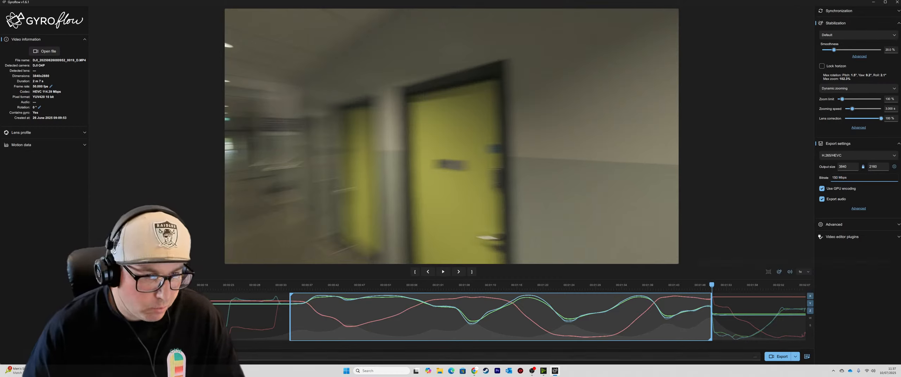
pyautogui.press('Return')
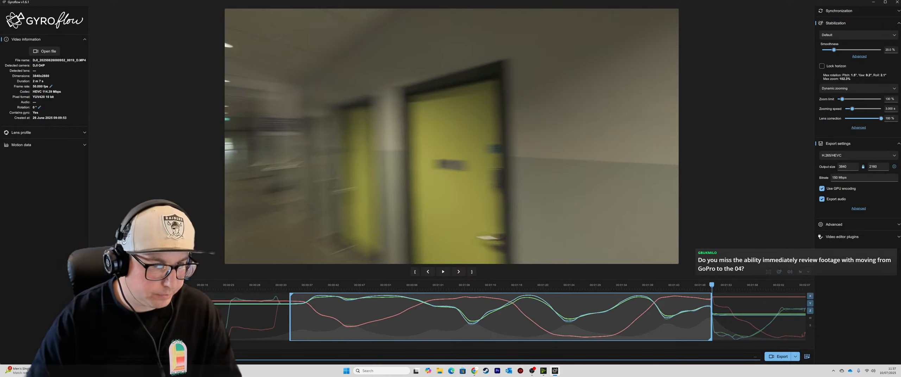
pyautogui.click(780, 357)
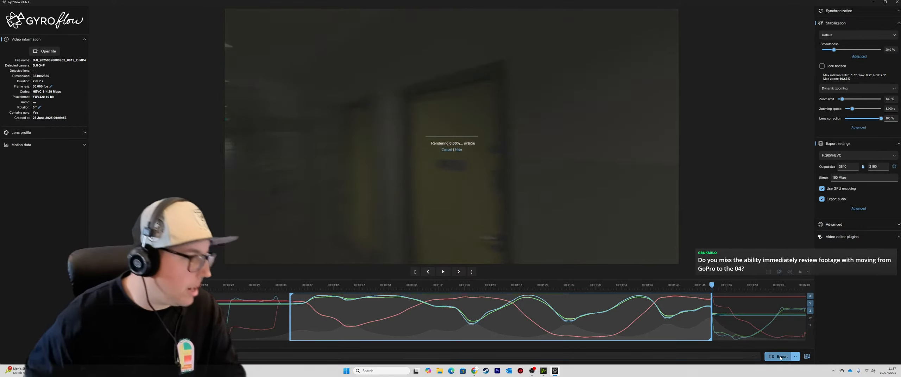
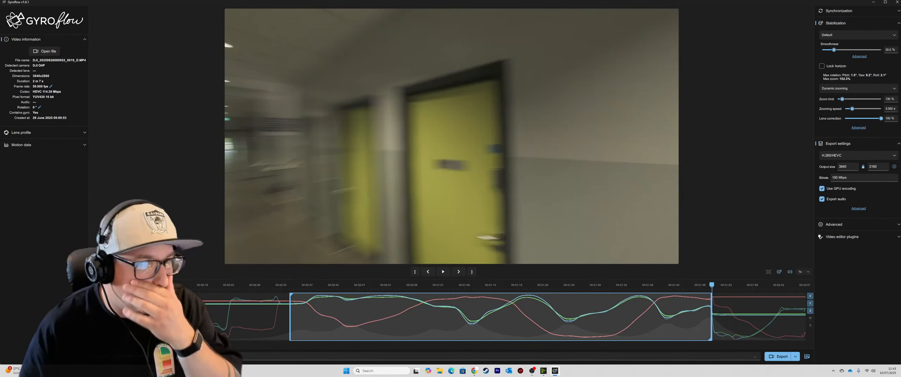
# Open clip 0010 from the DJI_001 folder.
pyautogui.click(46, 51)
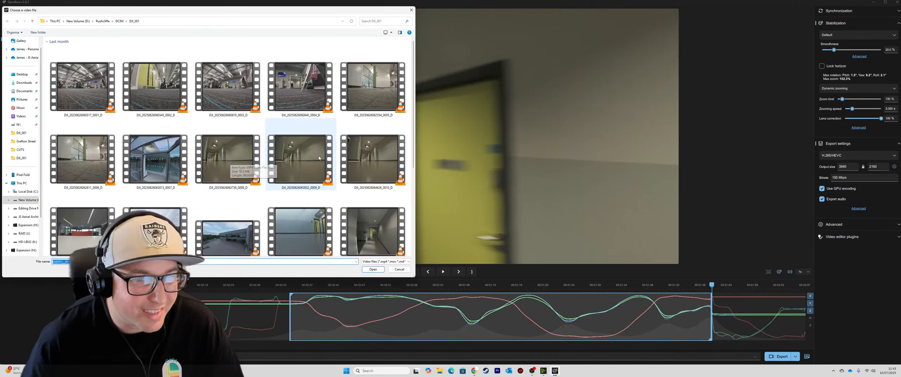
pyautogui.click(355, 163)
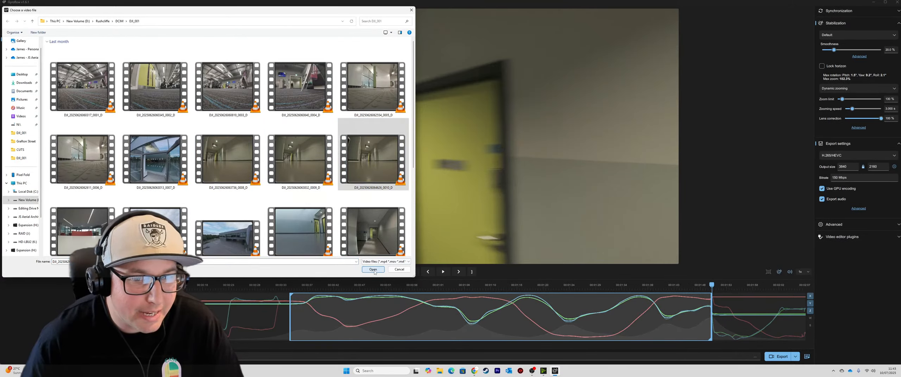
pyautogui.click(373, 269)
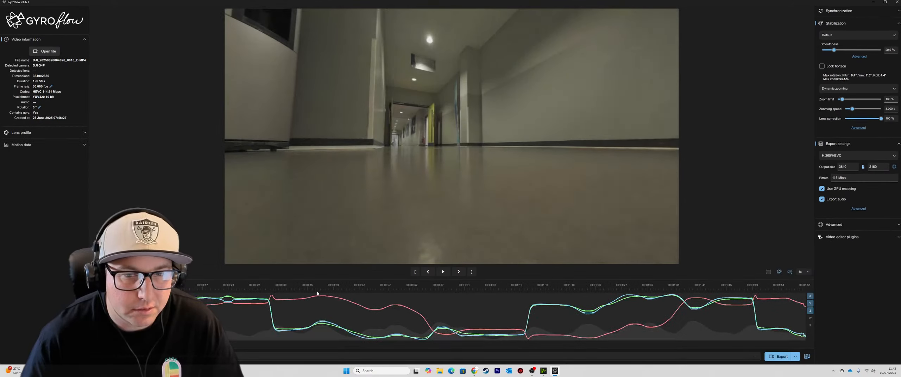
# Scrub through the sports hall and corridor shots, and trim the clip's start to the corridor beside the yellow door, before the sports hall.
pyautogui.click(316, 292)
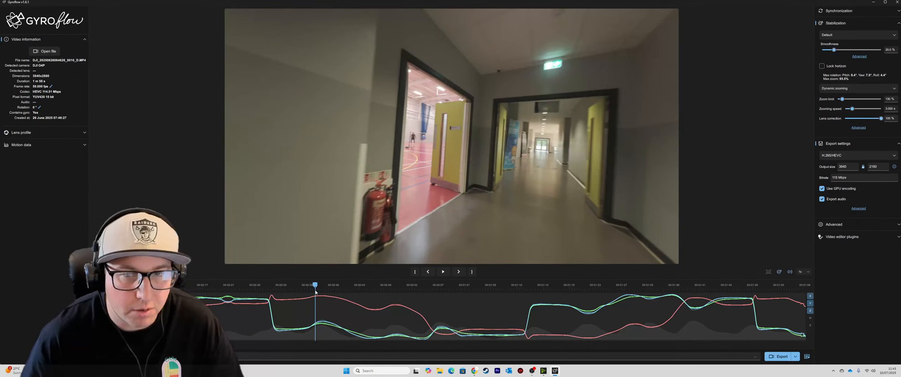
pyautogui.press('space')
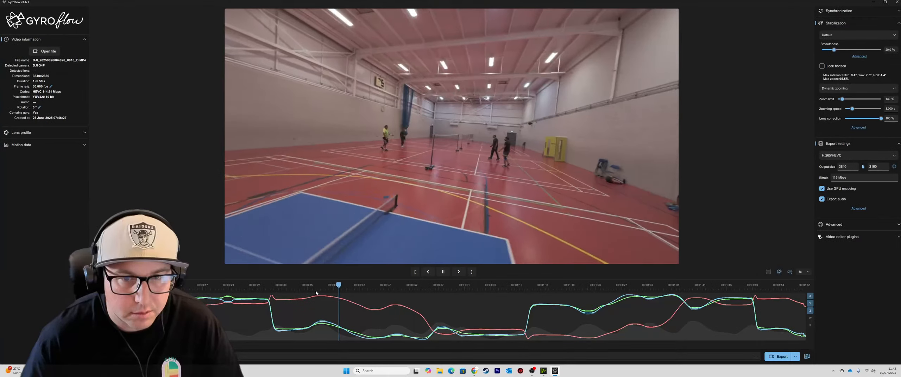
pyautogui.click(470, 296)
pyautogui.click(504, 288)
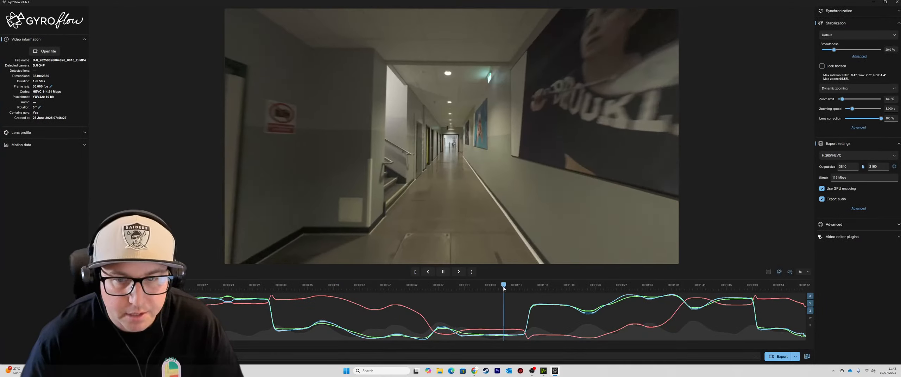
pyautogui.click(520, 289)
pyautogui.click(544, 288)
pyautogui.click(571, 289)
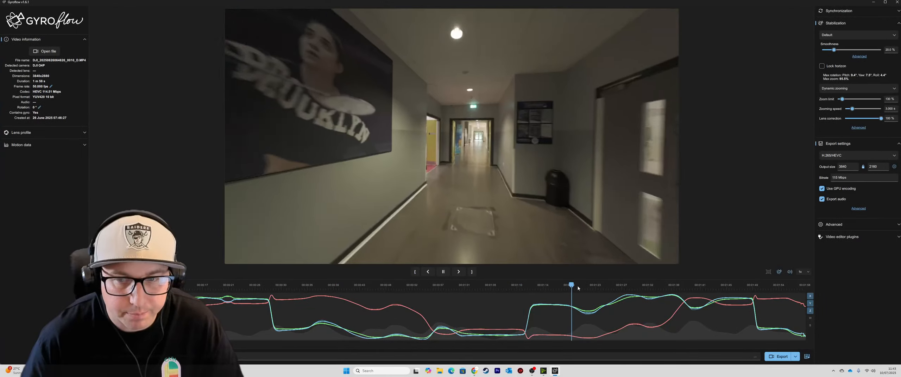
pyautogui.click(626, 289)
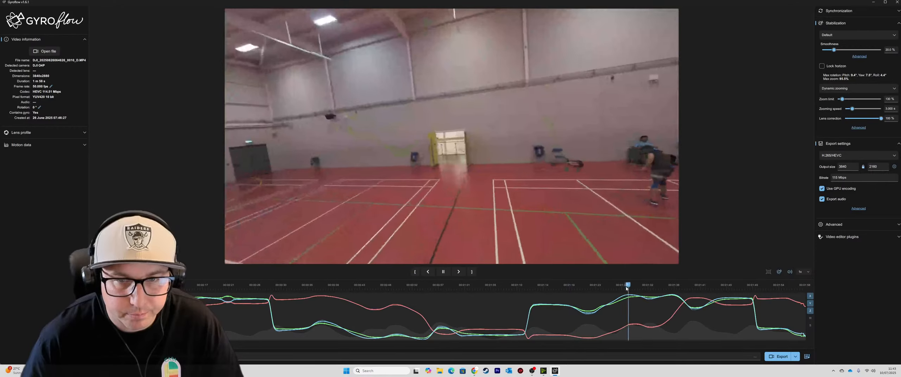
pyautogui.click(573, 289)
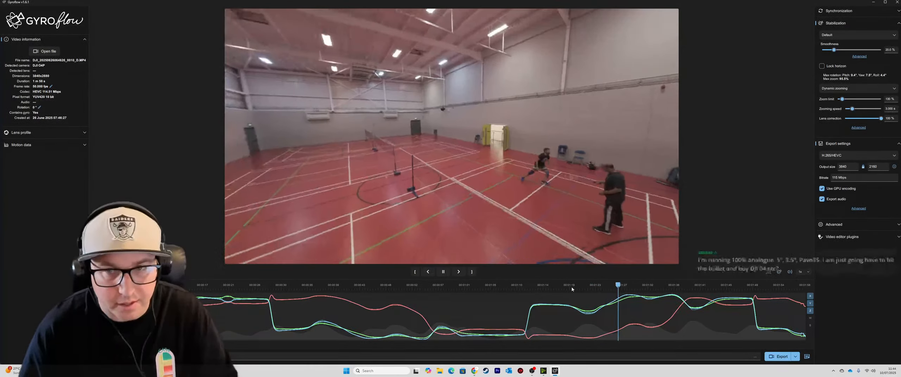
pyautogui.click(538, 288)
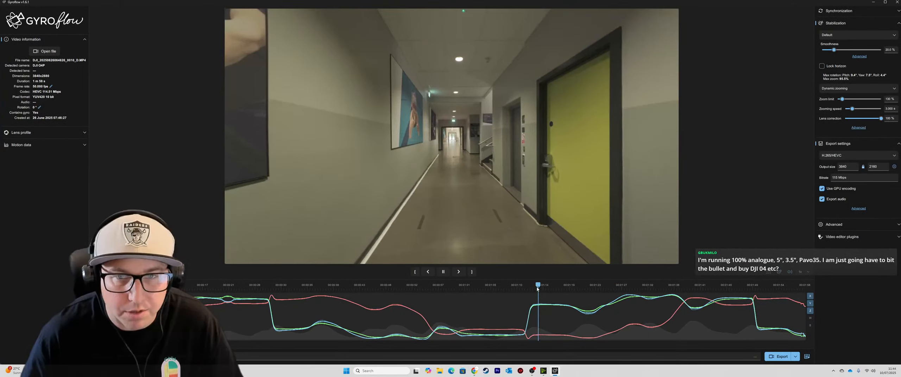
pyautogui.press('space')
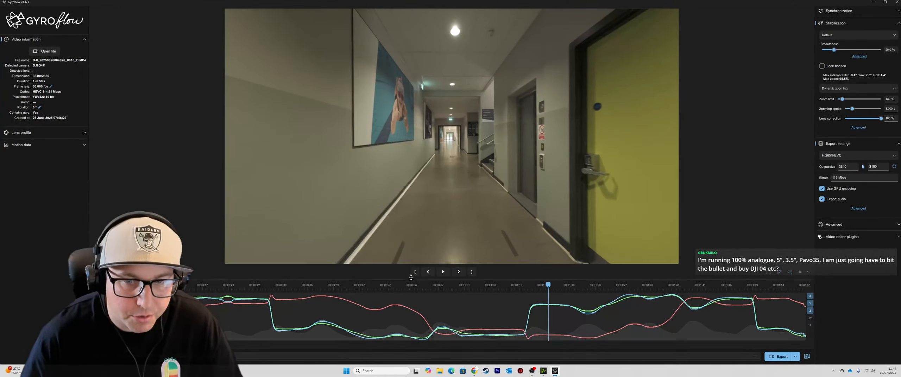
pyautogui.click(414, 273)
# Play the take from its trimmed start, trim its end in the corridor before the yellow double doors, and export it as Sports Hall.mp4.
pyautogui.press('space')
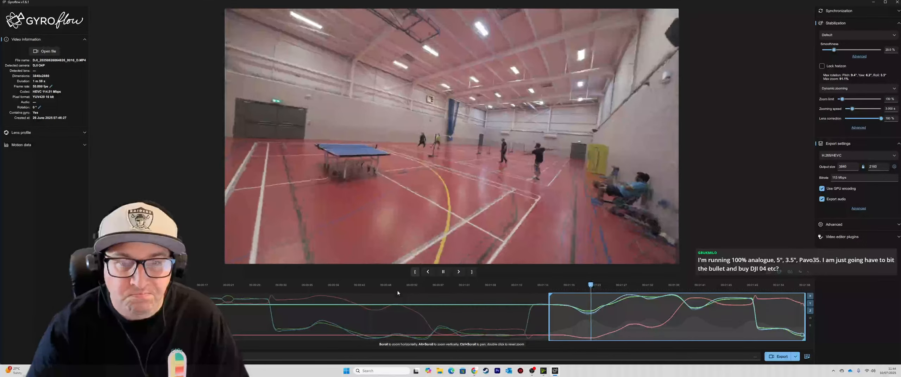
pyautogui.click(638, 286)
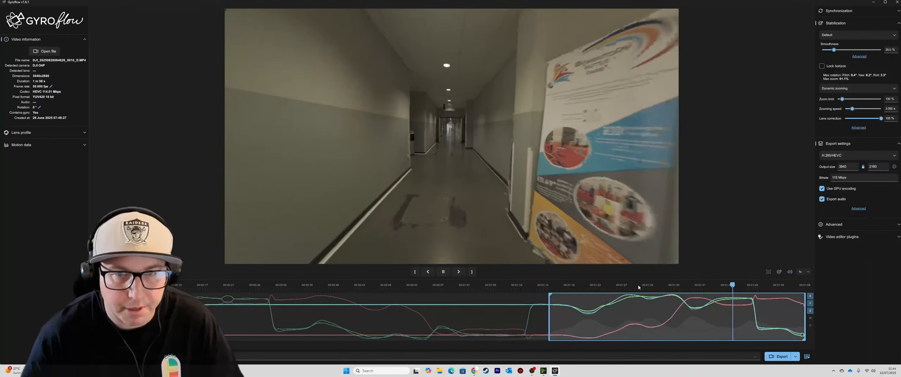
pyautogui.press('space')
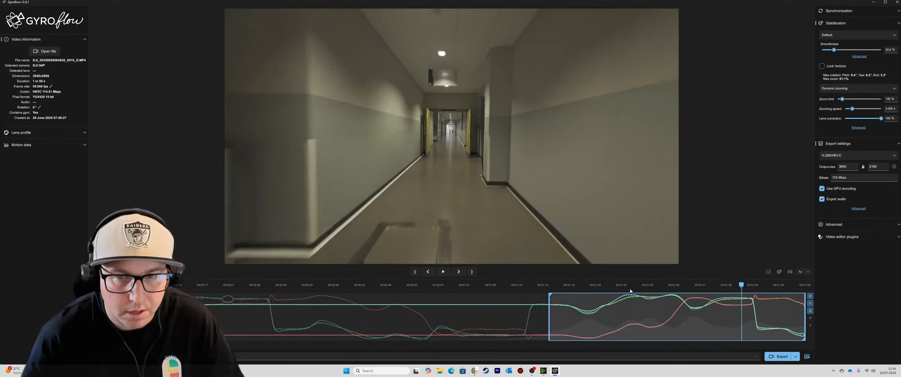
pyautogui.click(472, 272)
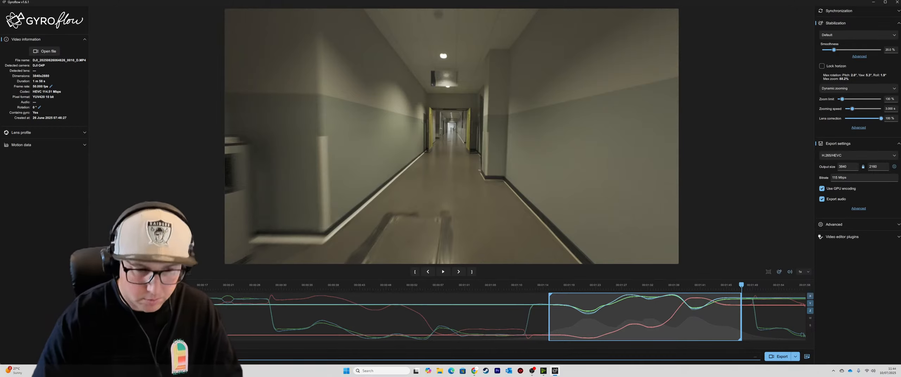
pyautogui.click(771, 357)
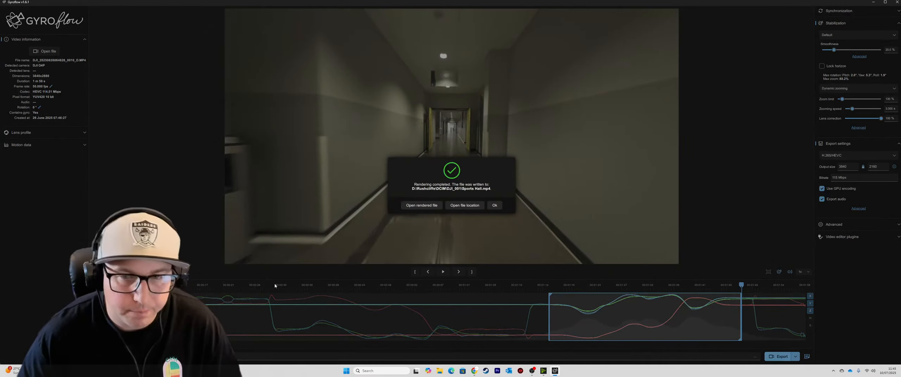
pyautogui.click(494, 206)
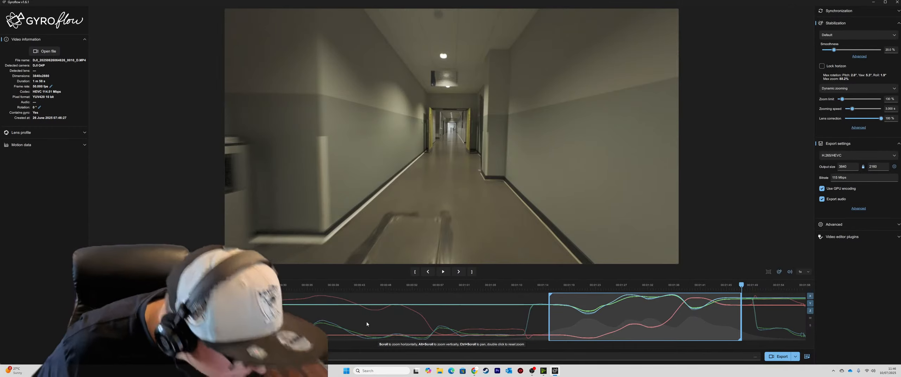
# Switch to the Chrome browser, search Google for "drone safe map" and open Altitude Angel's Drone Safety Map.
pyautogui.moveTo(475, 370)
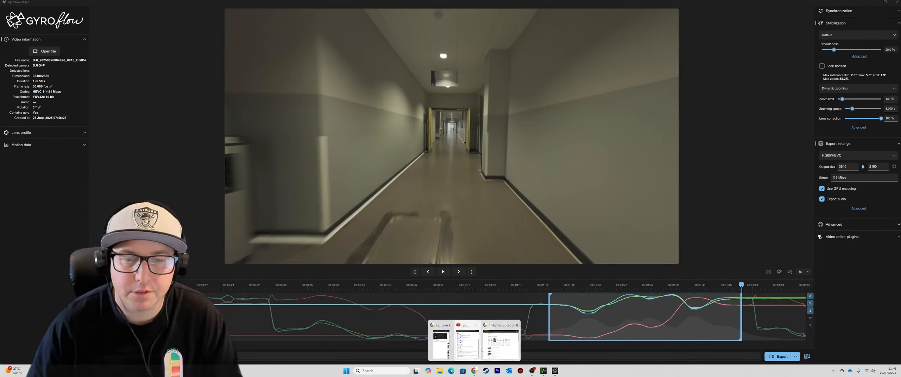
pyautogui.click(469, 341)
pyautogui.click(388, 35)
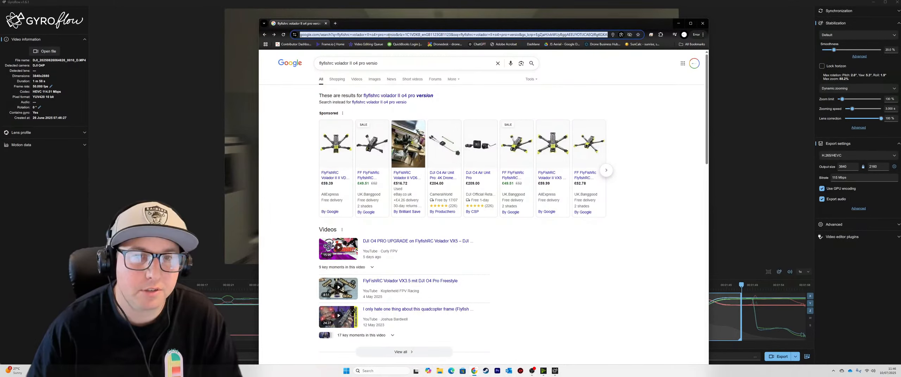
pyautogui.write('drone safe')
pyautogui.press('Return')
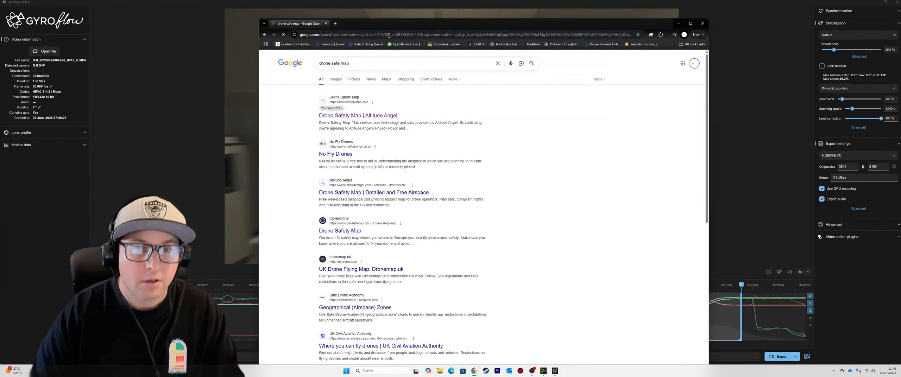
pyautogui.click(347, 116)
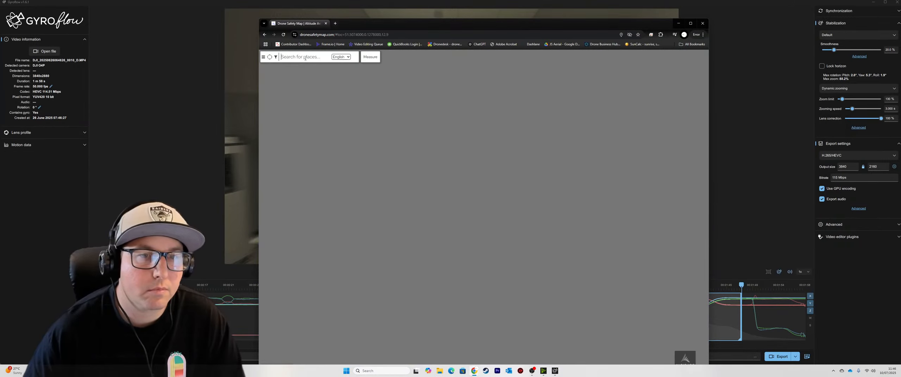
# Find "palestra house" on the drone safety map and examine the airspace zones around its marker at street level.
pyautogui.write('palest')
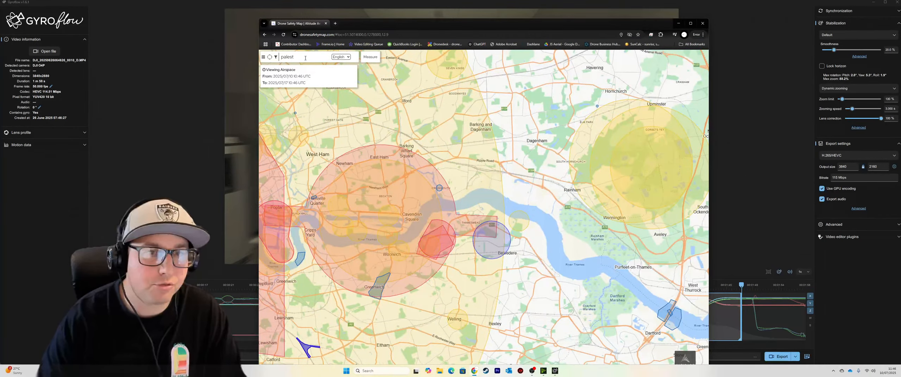
pyautogui.write('ra house')
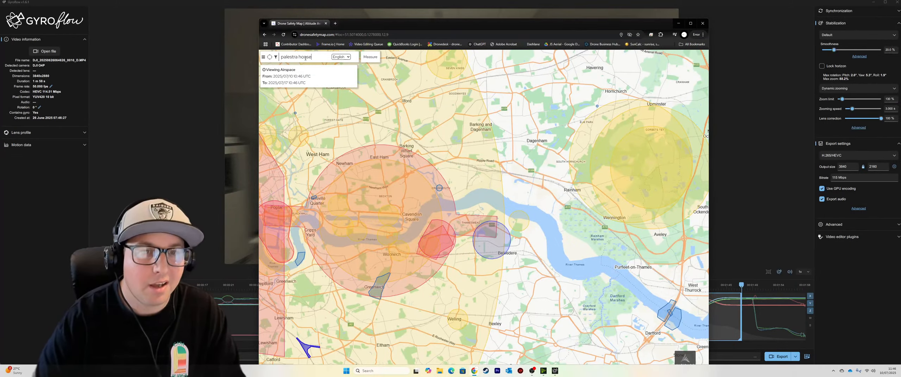
pyautogui.click(307, 73)
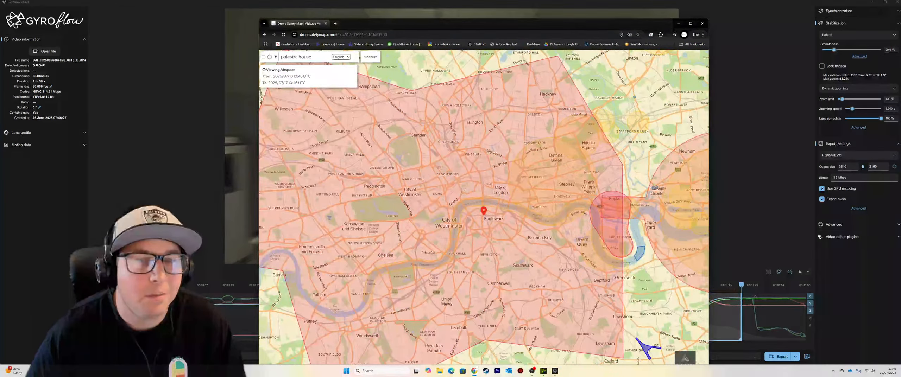
pyautogui.scroll(5, 489, 216)
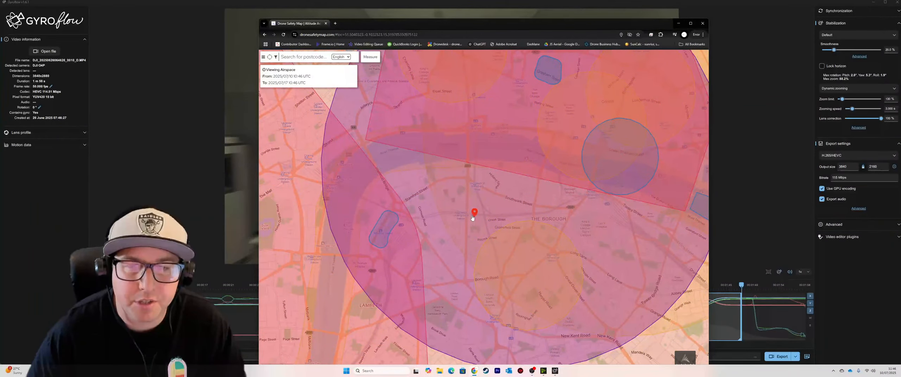
pyautogui.scroll(4, 480, 220)
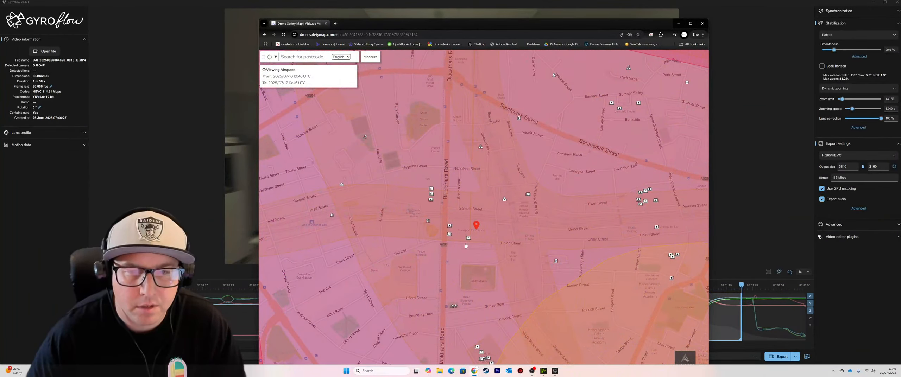
pyautogui.scroll(5, 481, 235)
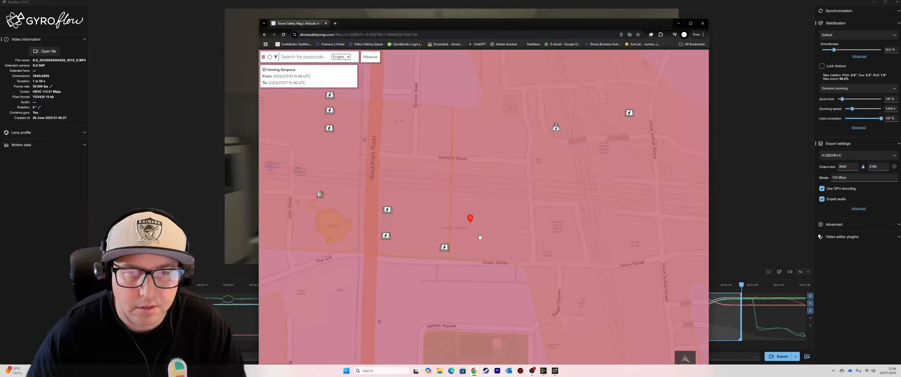
pyautogui.scroll(-4, 448, 234)
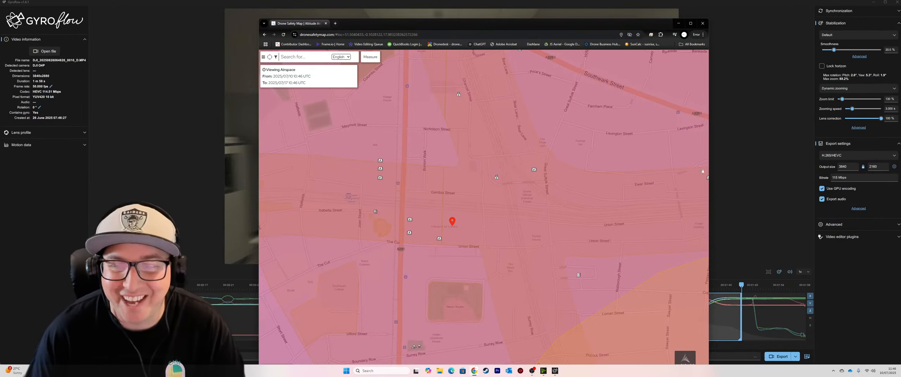
# Show the map as aerial imagery with labels, examine the building and streets around the Palestra House marker, and return to Gyroflow.
pyautogui.moveTo(653, 25); pyautogui.dragTo(649, 9)
pyautogui.moveTo(278, 360)
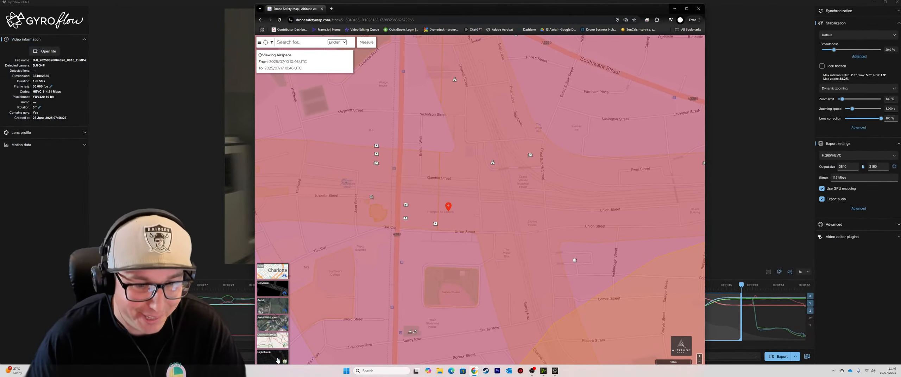
pyautogui.click(272, 323)
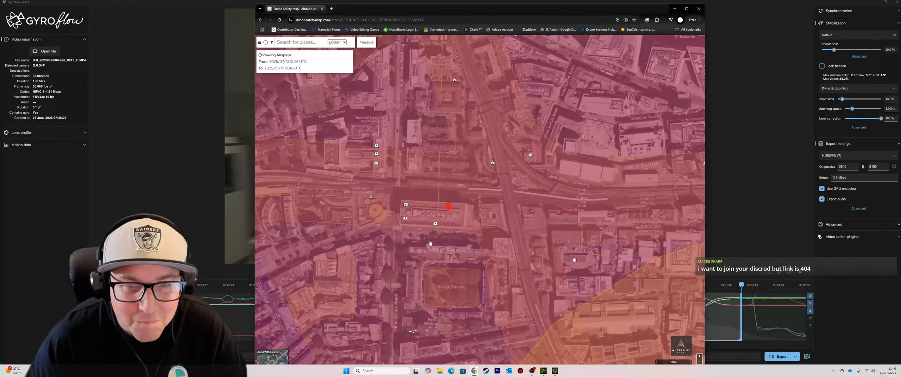
pyautogui.scroll(2, 458, 221)
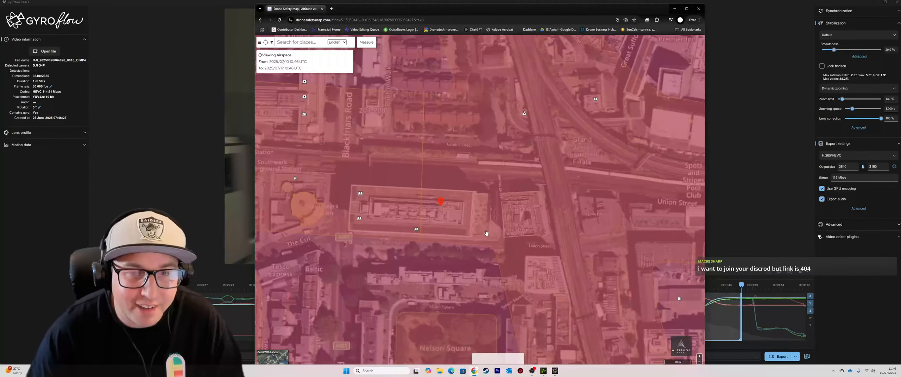
pyautogui.scroll(1, 461, 215)
pyautogui.moveTo(323, 177); pyautogui.dragTo(413, 214)
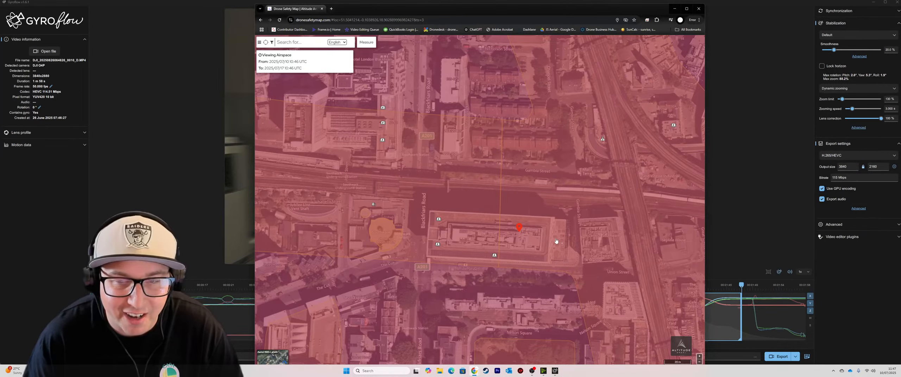
pyautogui.moveTo(557, 241); pyautogui.dragTo(541, 223)
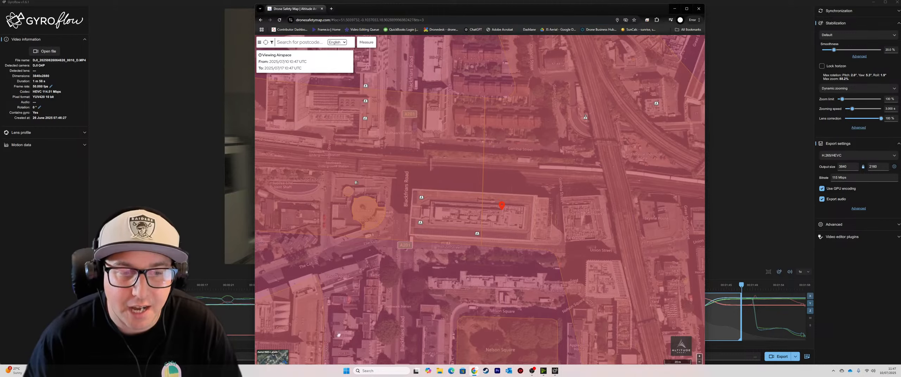
pyautogui.moveTo(455, 14); pyautogui.dragTo(455, 11)
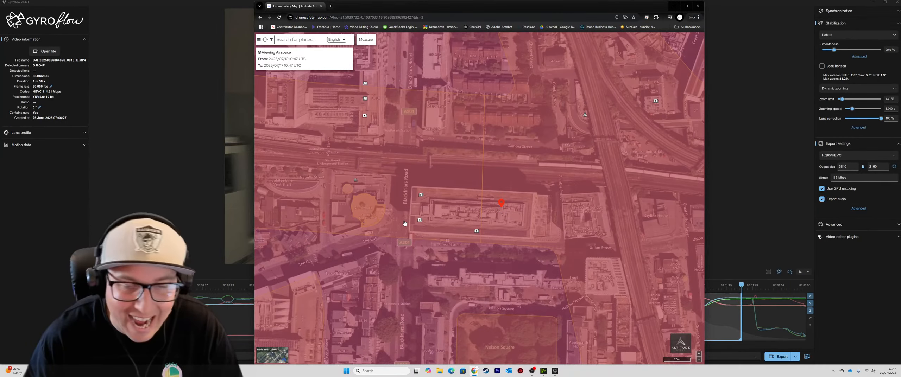
pyautogui.click(674, 6)
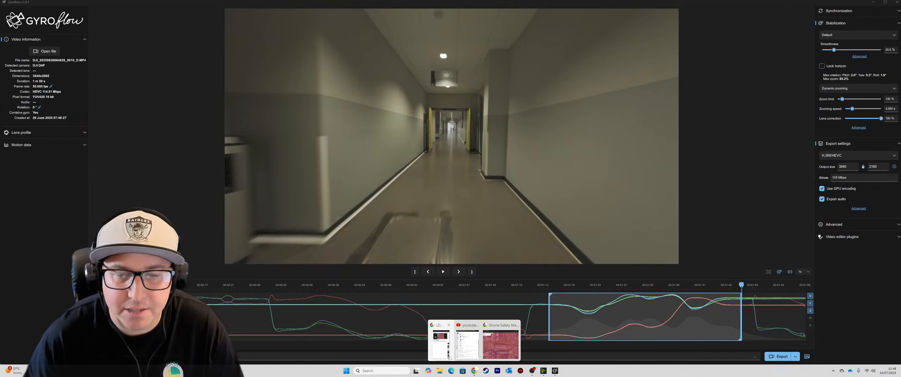
# Switch to the Chrome browser, go to YouTube and open the video list of the signed-in account's own channel.
pyautogui.moveTo(504, 347)
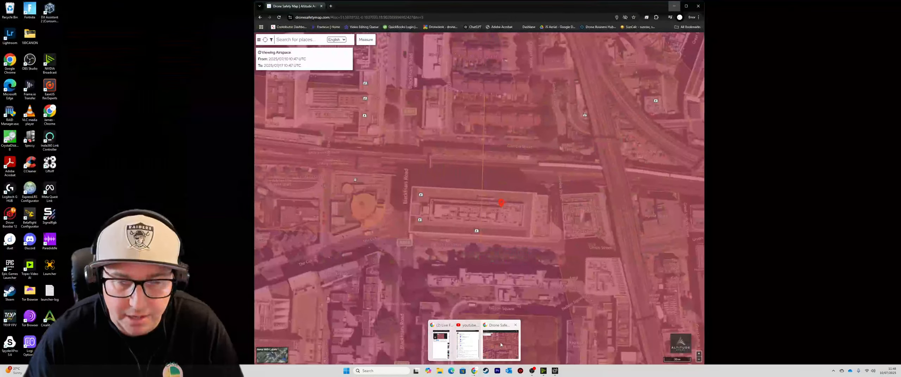
pyautogui.click(500, 346)
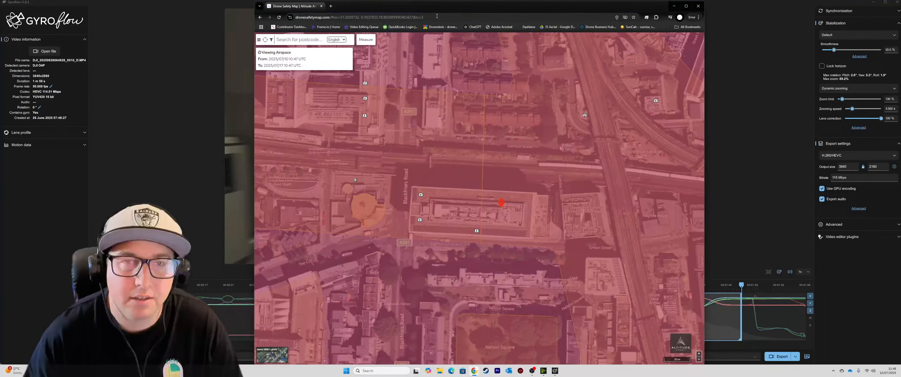
pyautogui.click(454, 17)
pyautogui.write('youtube')
pyautogui.press('Return')
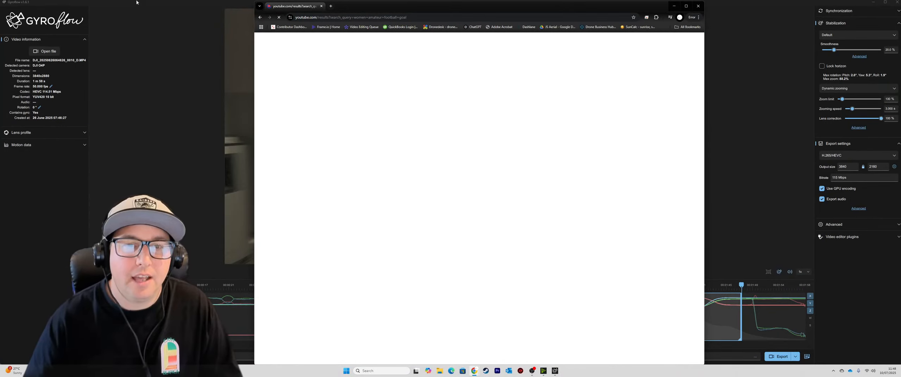
pyautogui.click(692, 43)
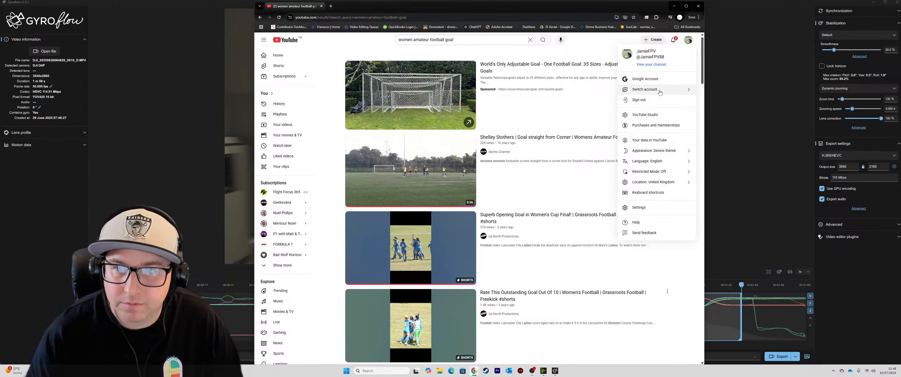
pyautogui.click(651, 65)
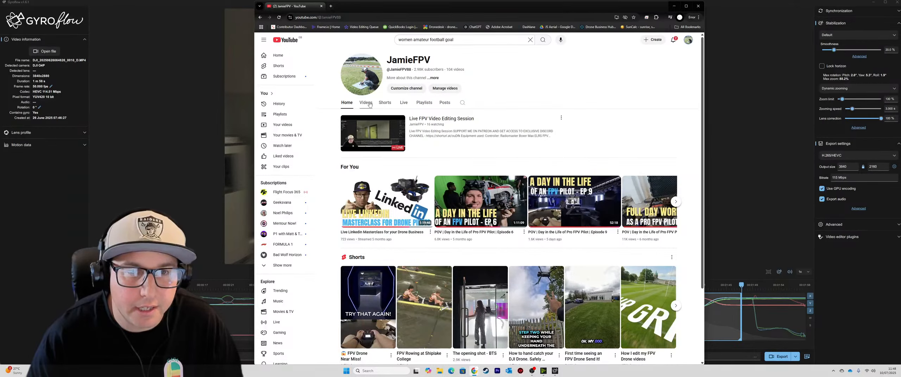
pyautogui.click(366, 103)
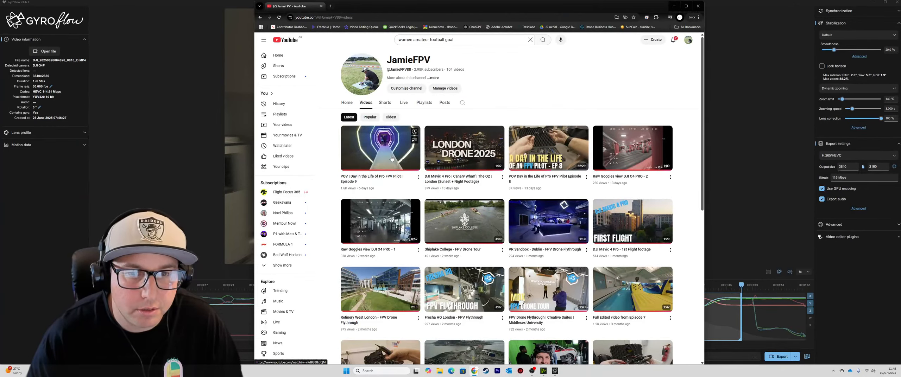
# Open the Patreon link from the Episode 9 video's description in a new tab, select its web address, and return to Gyroflow.
pyautogui.click(391, 159)
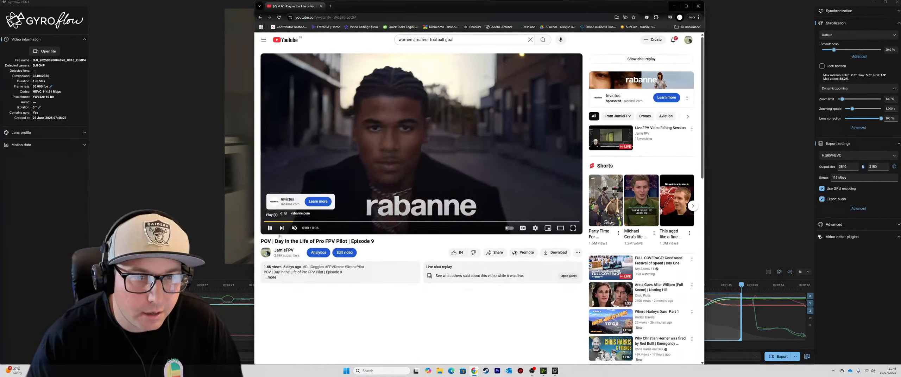
pyautogui.click(276, 278)
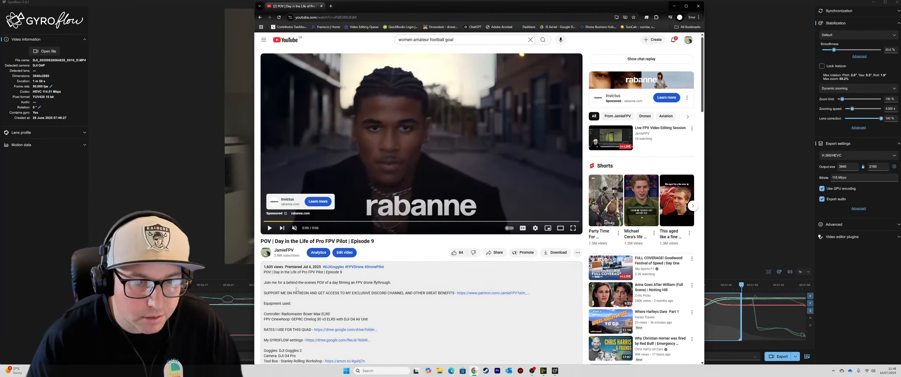
pyautogui.scroll(-2, 279, 283)
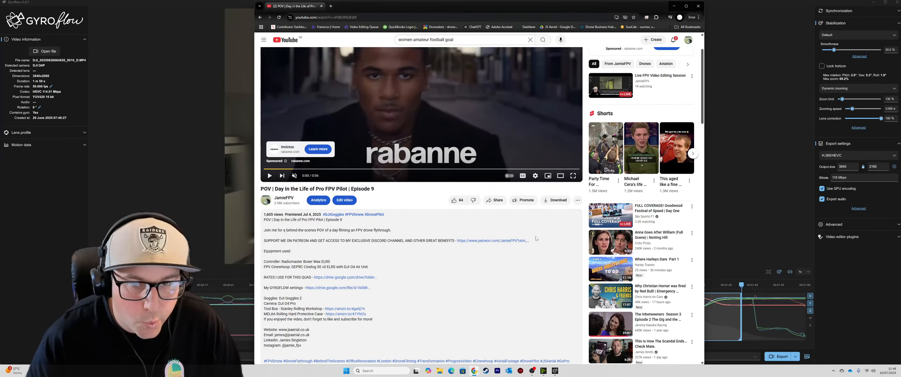
pyautogui.rightClick(510, 242)
pyautogui.click(528, 248)
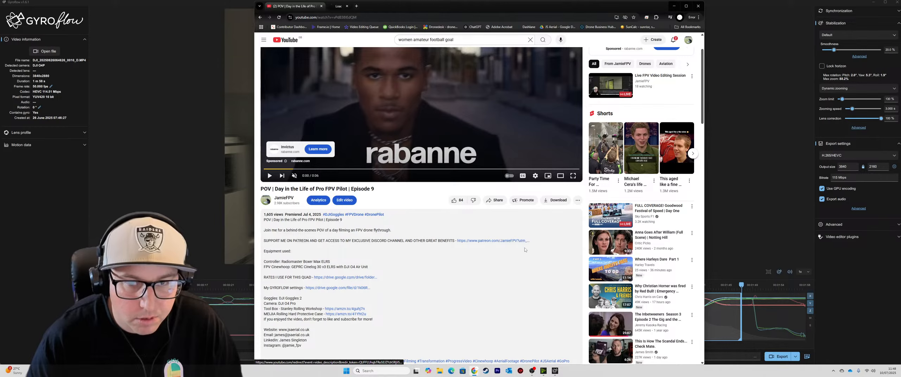
pyautogui.click(354, 6)
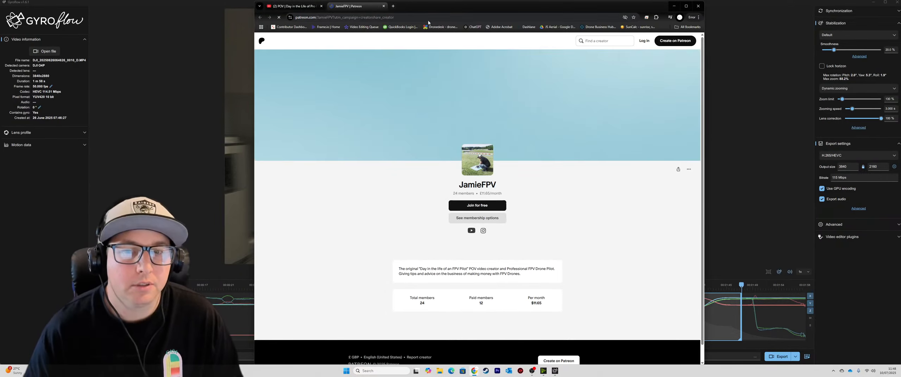
pyautogui.click(424, 16)
pyautogui.click(674, 6)
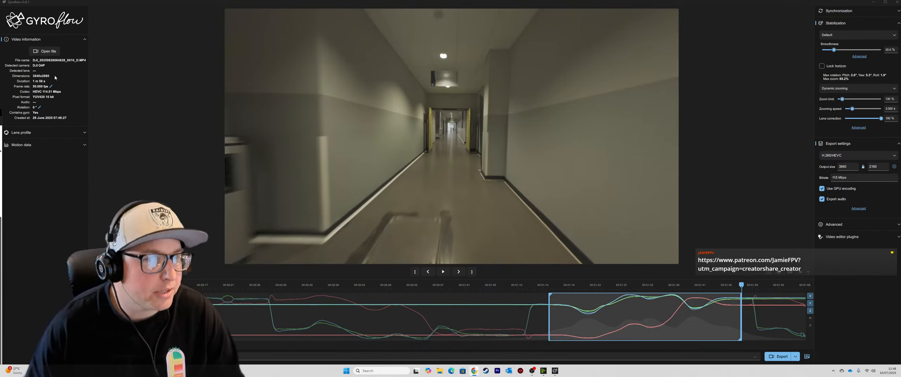
# Open the drone clip numbered 0004 from the DJI_001 folder.
pyautogui.click(48, 55)
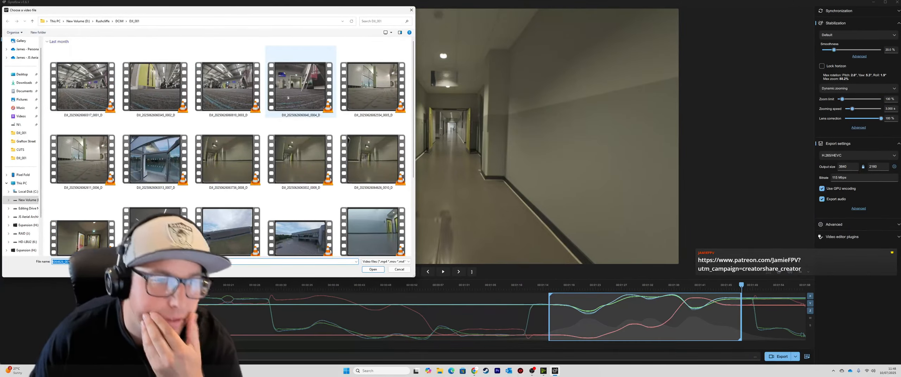
pyautogui.click(310, 91)
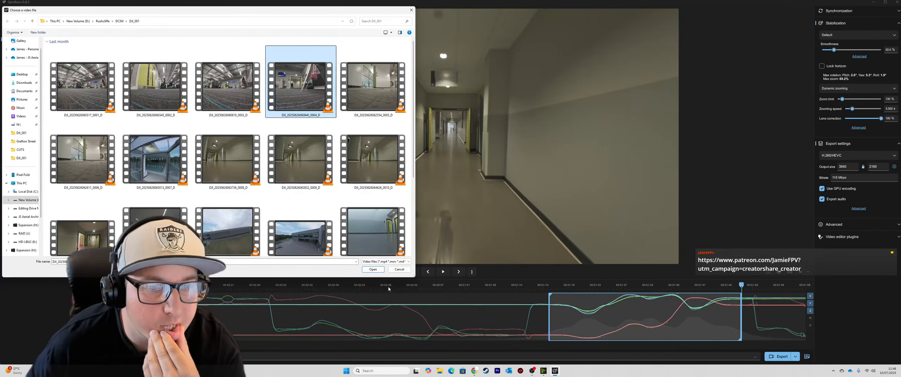
pyautogui.click(373, 269)
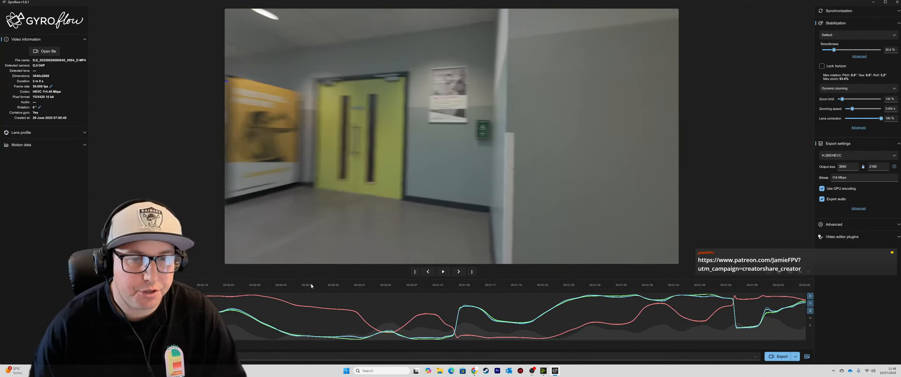
# Find the empty corridor about halfway through the clip and trim the take's start there.
pyautogui.click(311, 286)
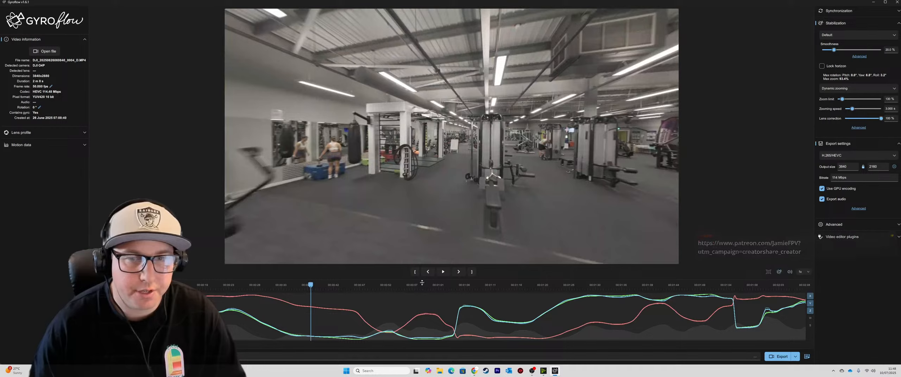
pyautogui.click(473, 286)
pyautogui.press('space')
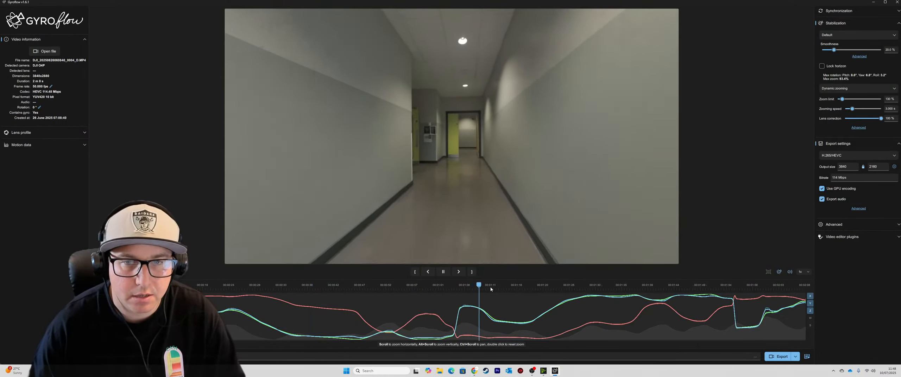
pyautogui.click(440, 289)
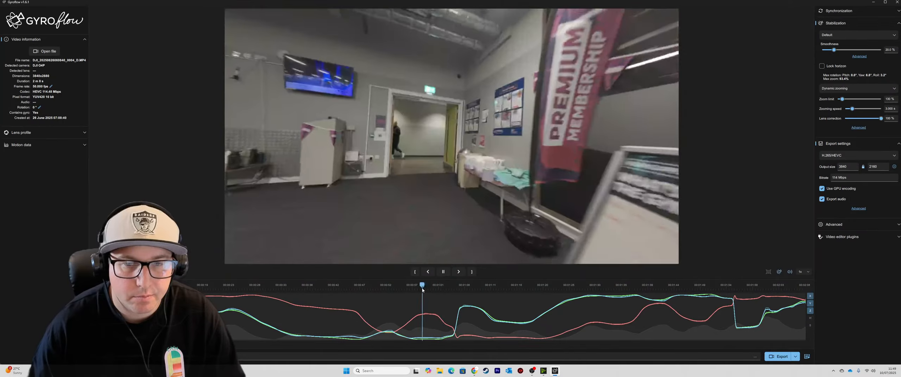
pyautogui.click(470, 289)
pyautogui.press('space')
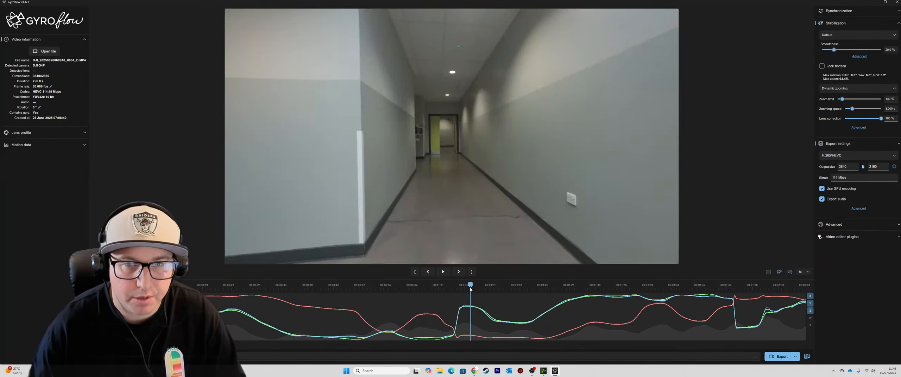
pyautogui.click(415, 271)
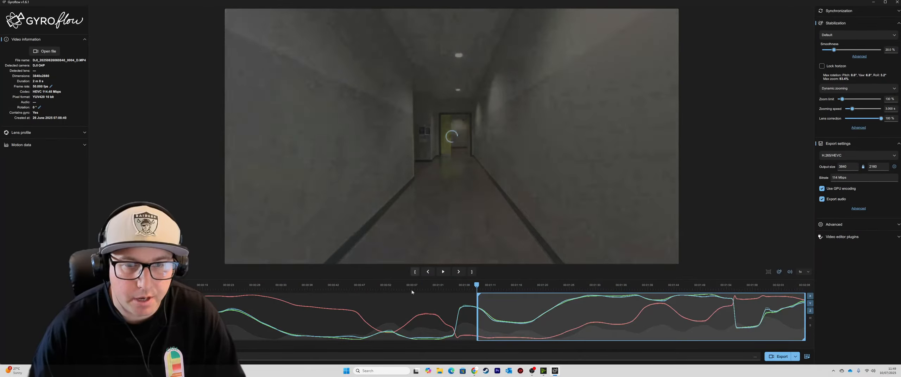
# Play the take from its trimmed start through the gym, pause it in the skylit corridor, and dismiss the WhatsApp notification.
pyautogui.press('space')
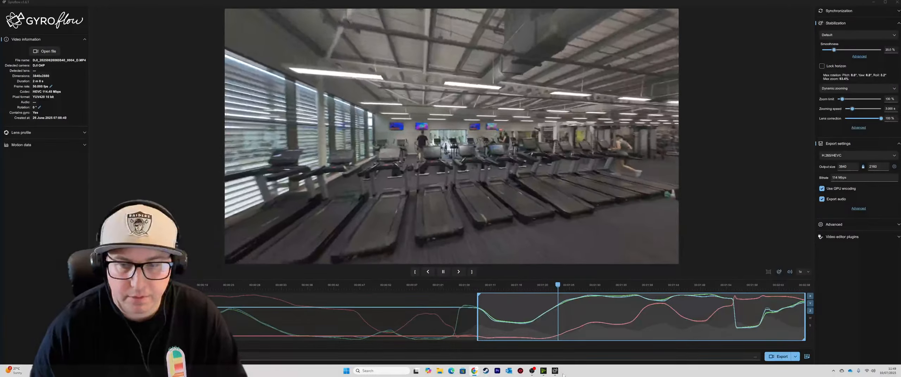
pyautogui.click(532, 371)
pyautogui.click(532, 373)
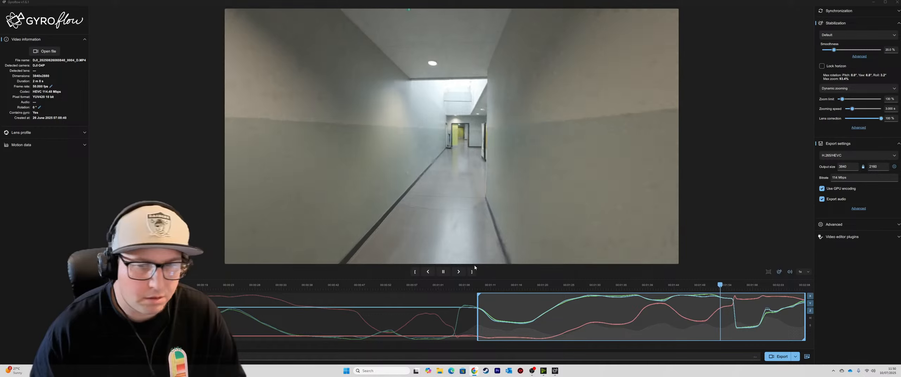
pyautogui.click(443, 272)
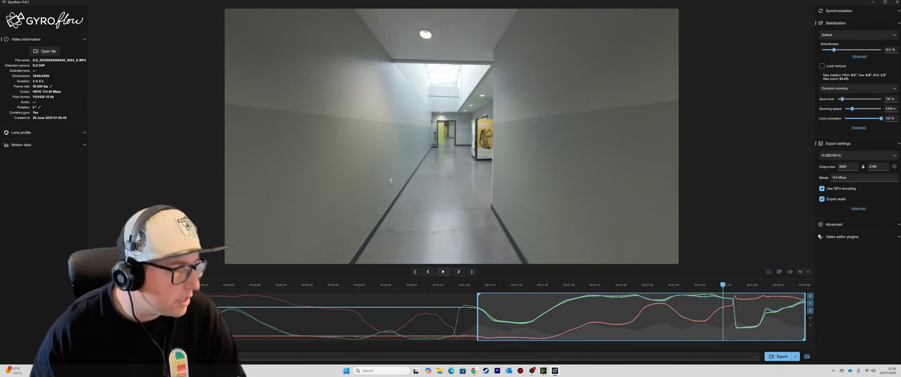
pyautogui.hotkey('alt', 'Tab')
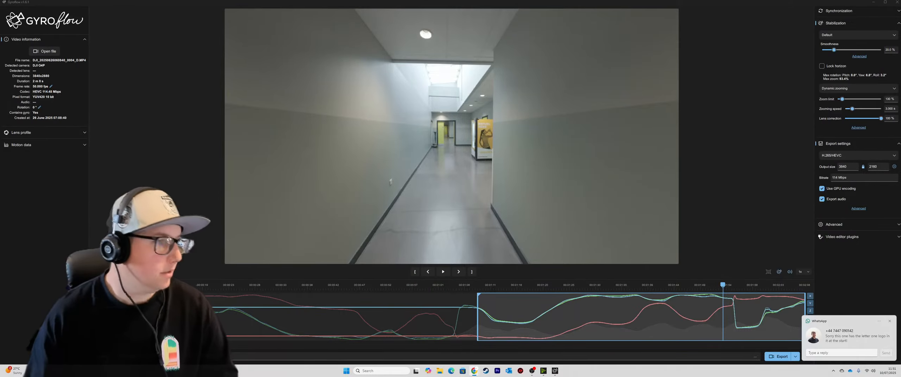
pyautogui.click(890, 321)
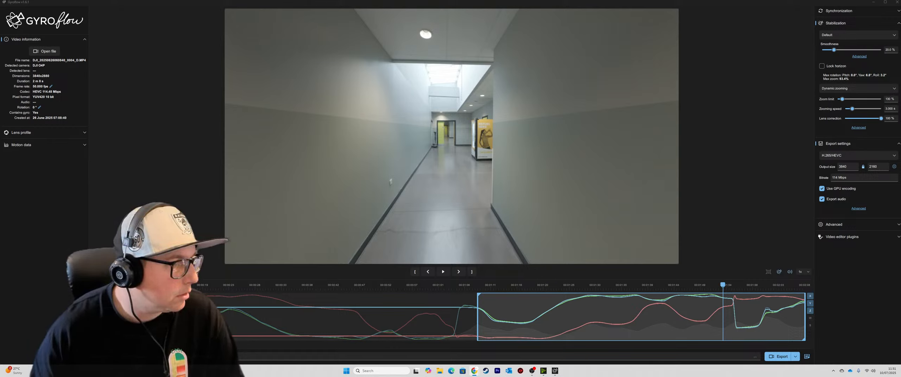
pyautogui.click(505, 292)
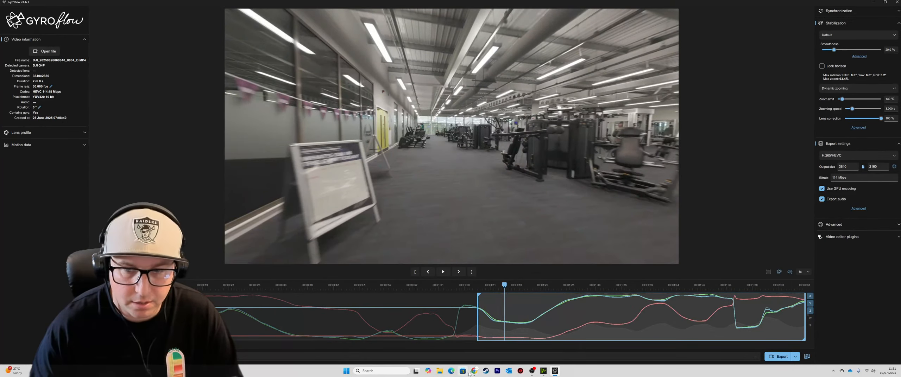
pyautogui.moveTo(474, 372)
pyautogui.click(477, 351)
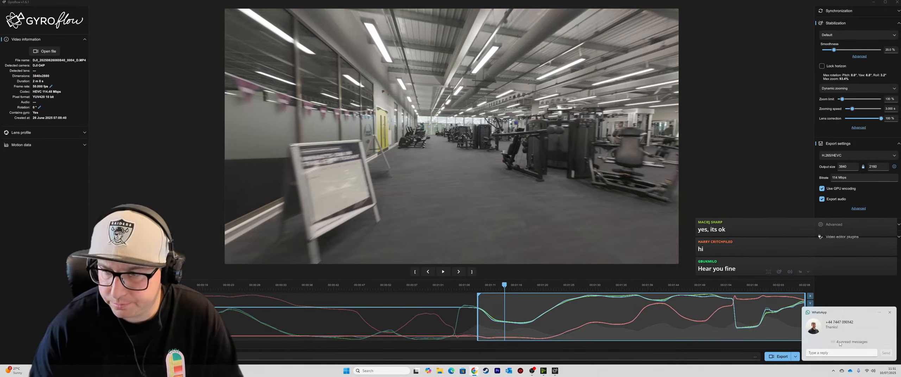
pyautogui.click(837, 353)
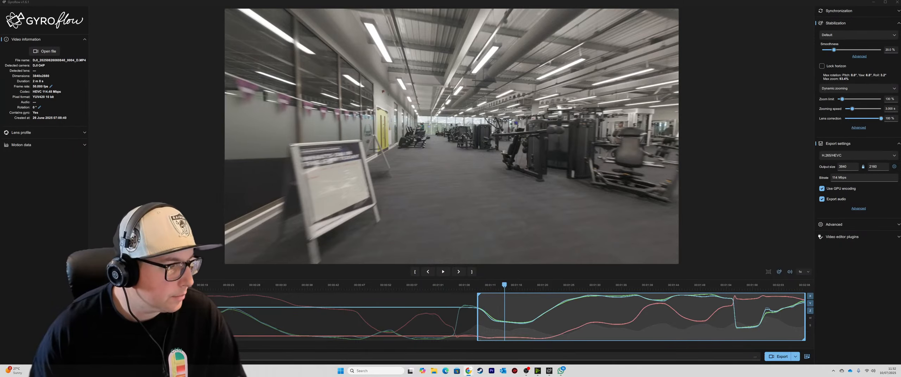
# Scrub from the gym entrance to the skylit corridor with the yellow vending machine and trim the take's end there.
pyautogui.click(500, 288)
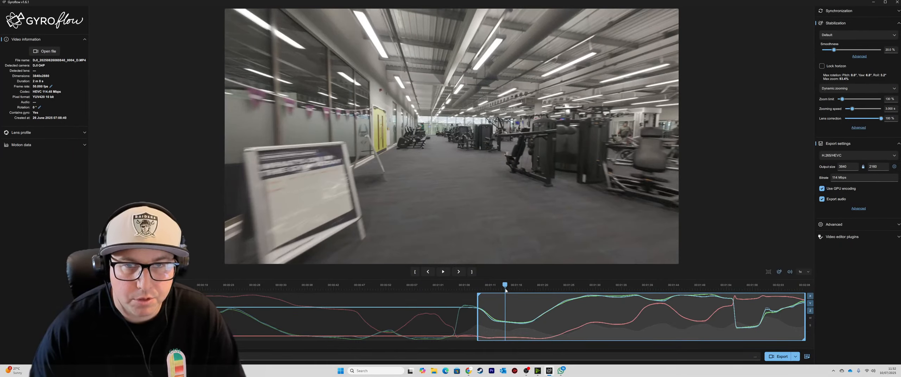
pyautogui.moveTo(501, 291); pyautogui.dragTo(720, 265)
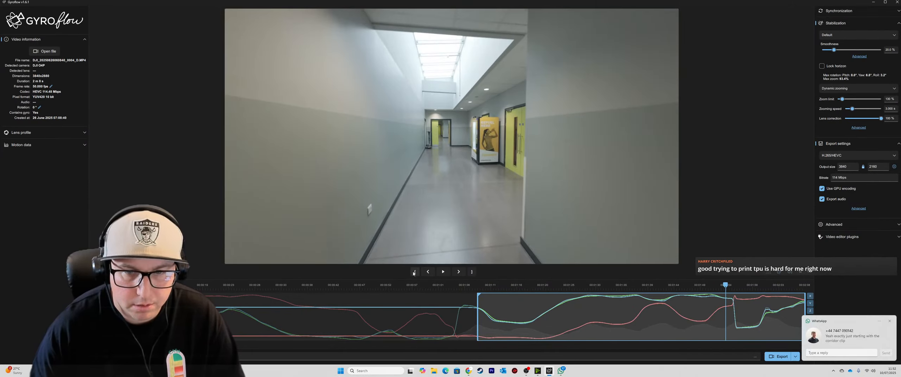
pyautogui.click(472, 272)
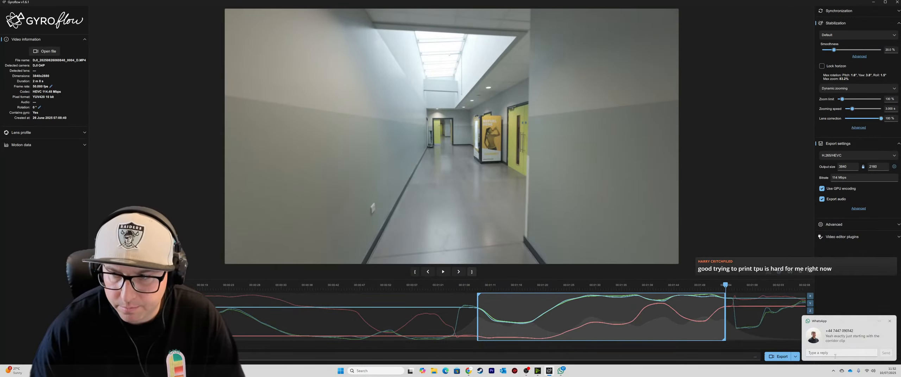
# Reply "gotcha" to the incoming WhatsApp message and dismiss the follow-up notification.
pyautogui.click(837, 353)
pyautogui.write('gotcha')
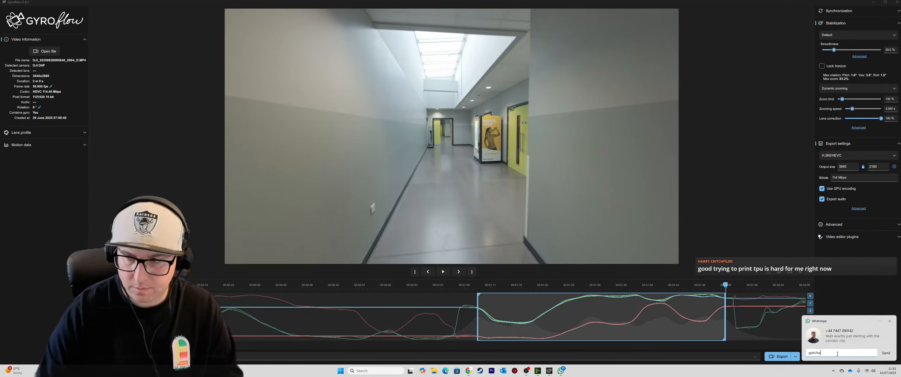
pyautogui.hotkey('shift', 'Return')
pyautogui.press('Return')
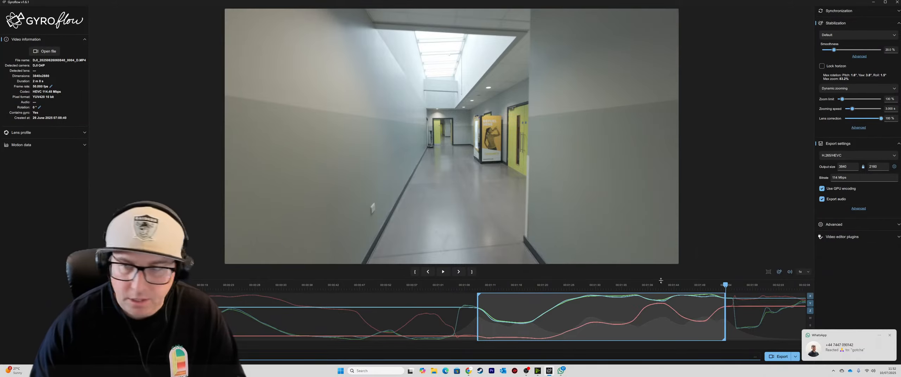
pyautogui.click(889, 336)
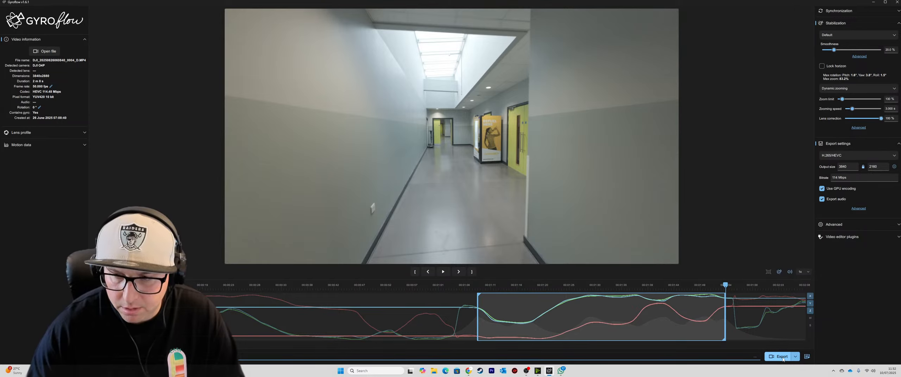
# Export the trimmed gym take as Gym.mp4 in the DJI_001 folder.
pyautogui.click(783, 359)
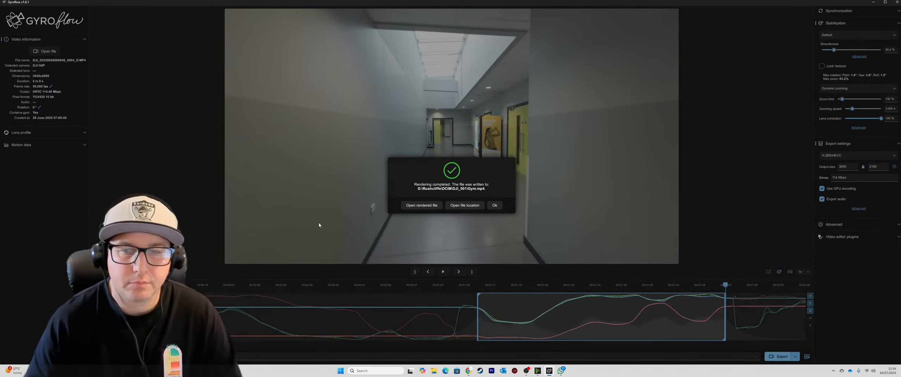
pyautogui.click(495, 205)
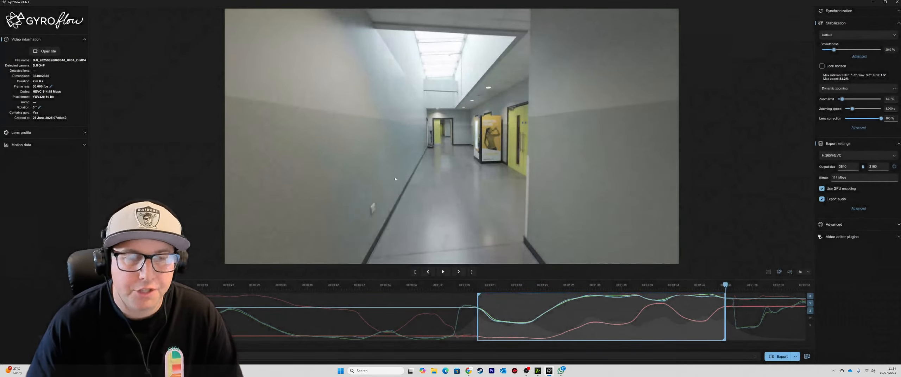
pyautogui.click(45, 53)
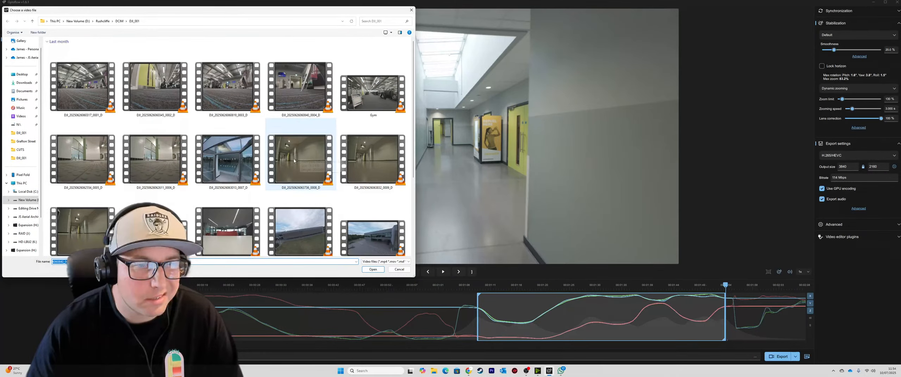
pyautogui.scroll(-3, 294, 161)
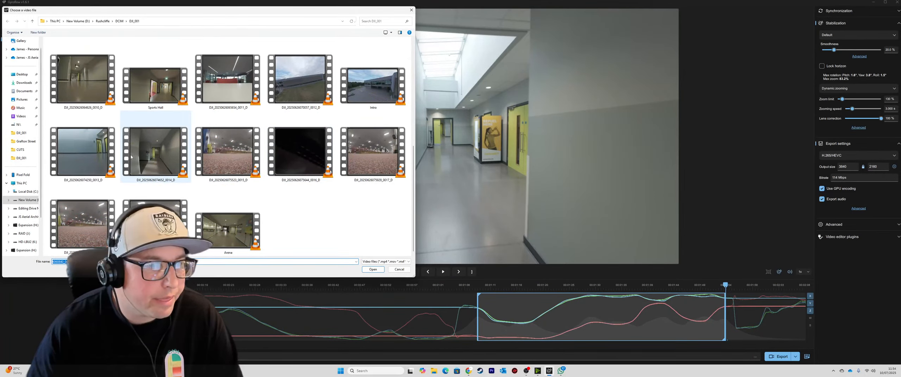
pyautogui.click(83, 154)
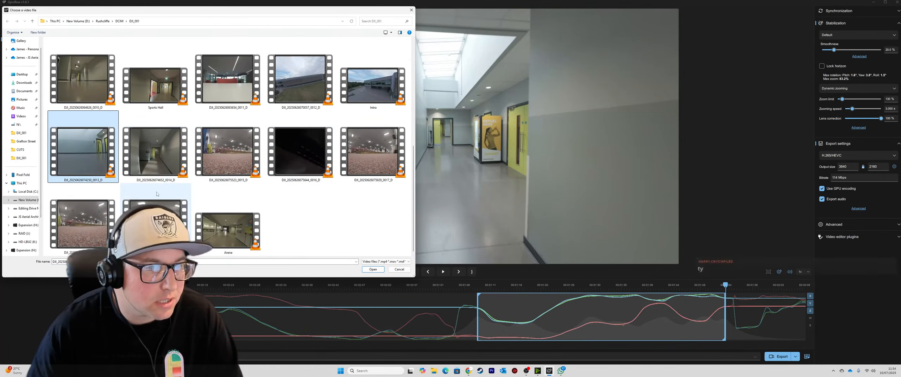
pyautogui.click(158, 161)
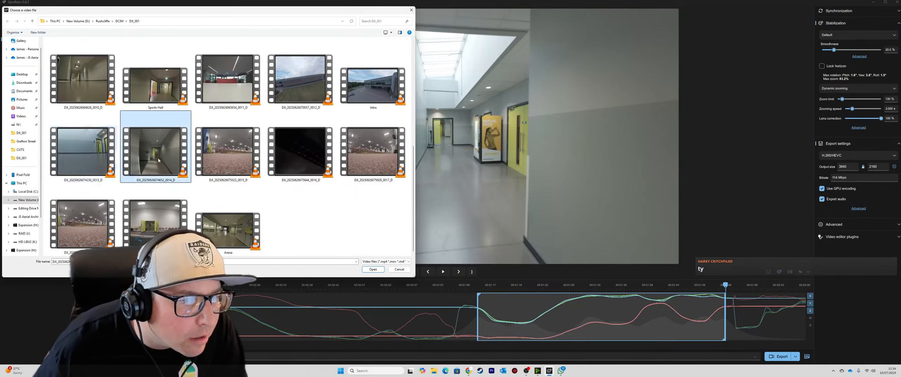
pyautogui.click(373, 270)
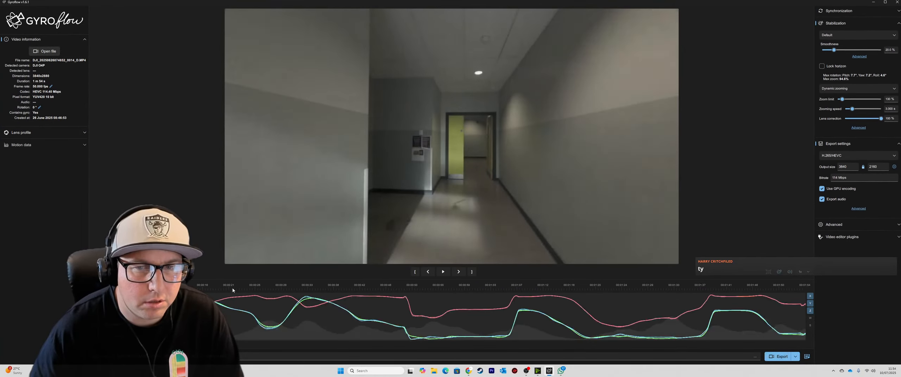
# Skim the clip's corridor and studio passes to find a clean take, and pause at its approach to the skylit corridor.
pyautogui.click(224, 288)
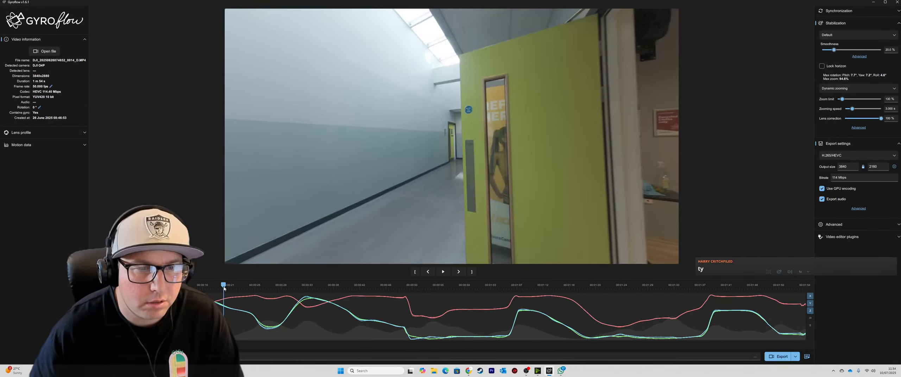
pyautogui.press('space')
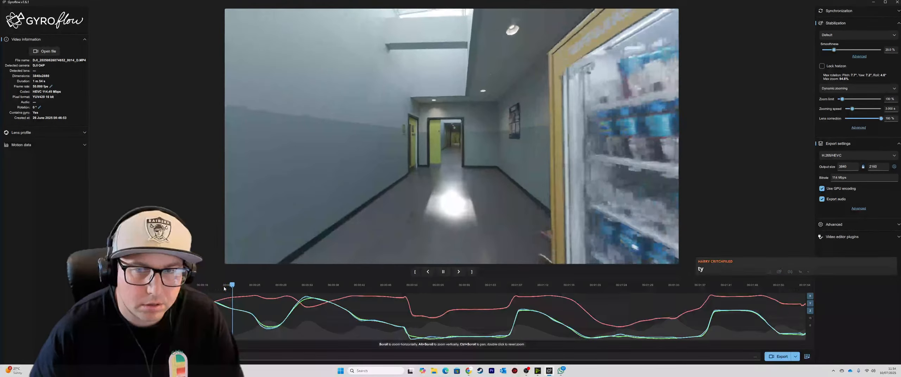
pyautogui.press('Home')
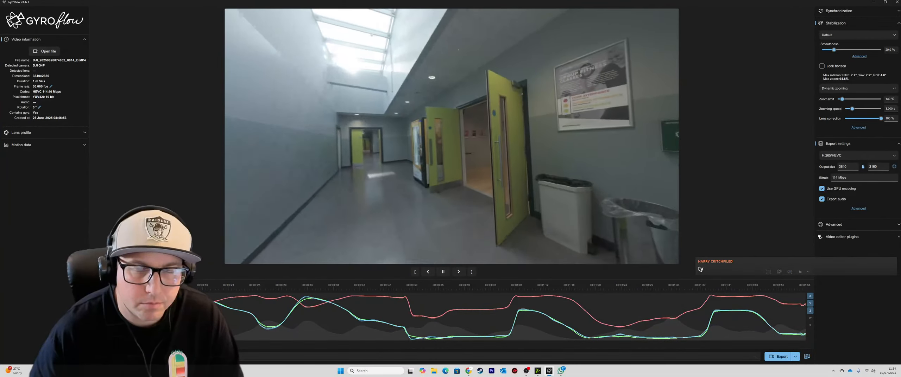
pyautogui.click(336, 286)
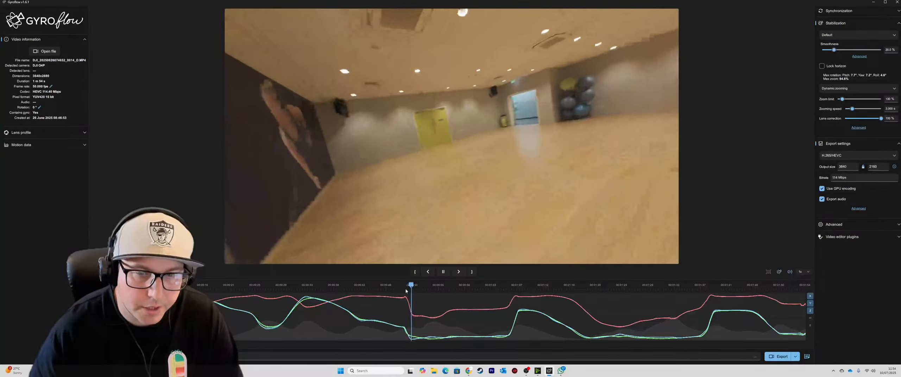
pyautogui.moveTo(408, 288); pyautogui.dragTo(352, 287)
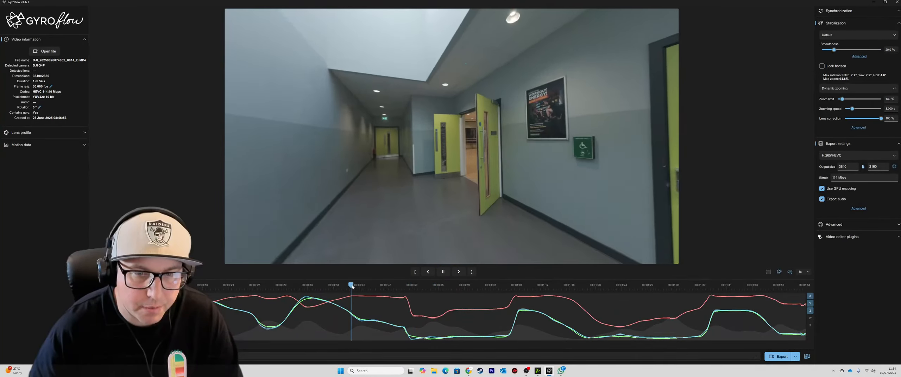
pyautogui.click(305, 286)
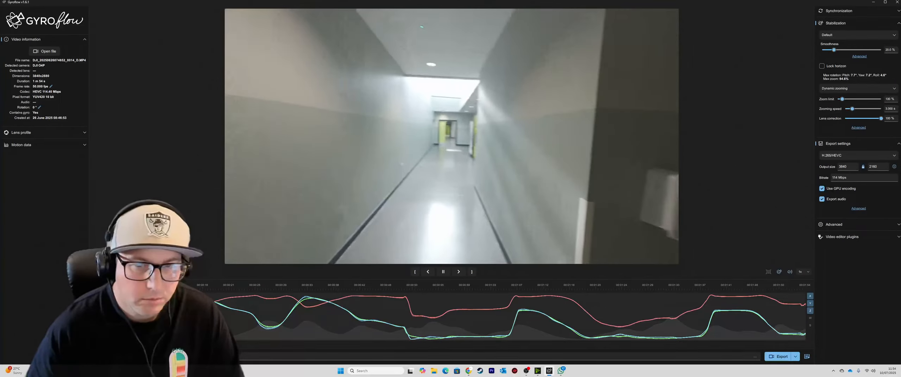
pyautogui.press('space')
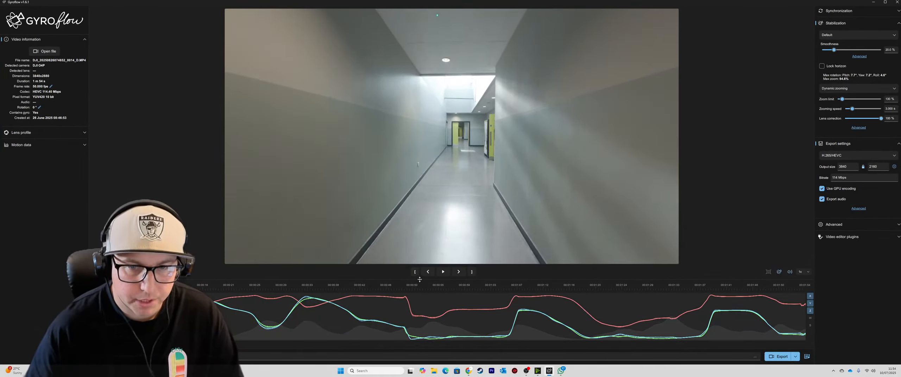
# Trim the take from the skylit corridor approach to the studio window overlooking the pool, and export it as Studios.mp4.
pyautogui.press('space')
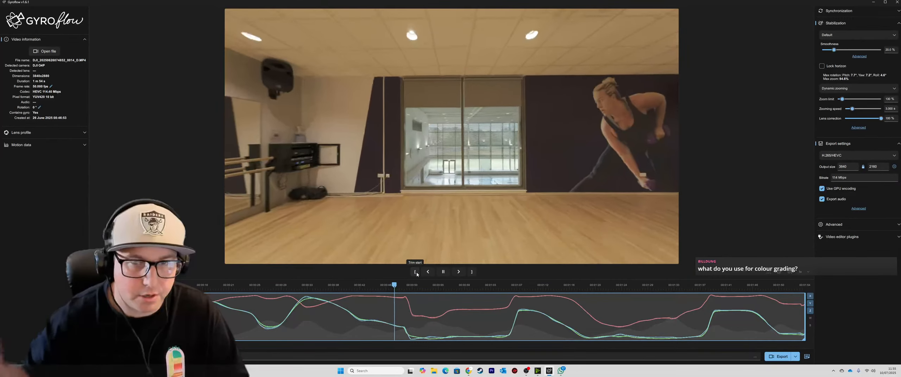
pyautogui.click(443, 272)
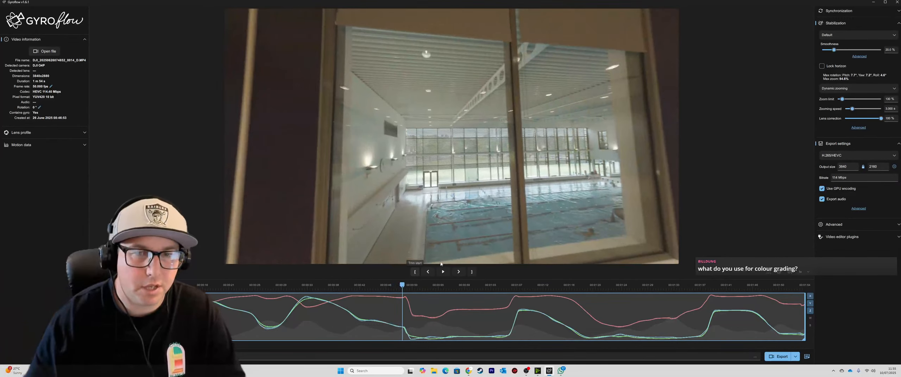
pyautogui.click(472, 272)
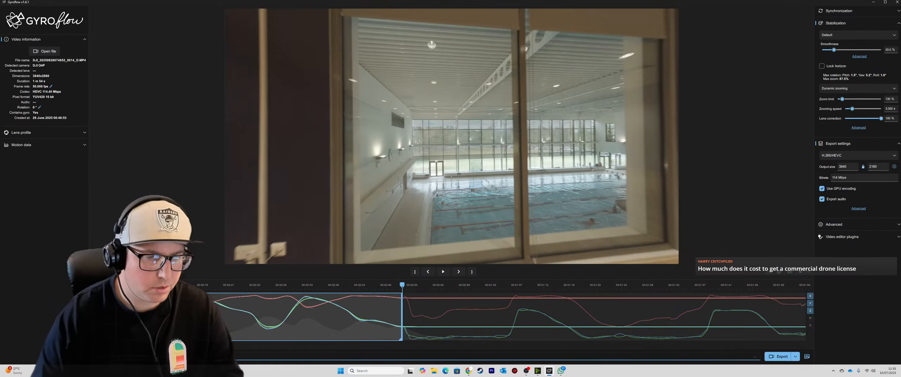
pyautogui.click(777, 357)
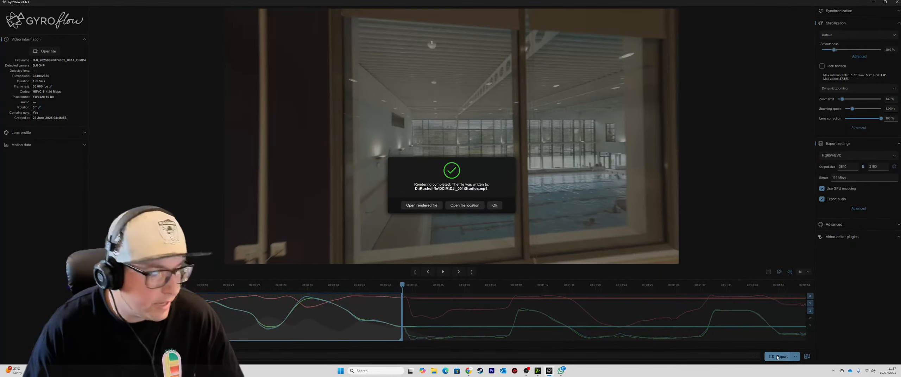
pyautogui.click(495, 205)
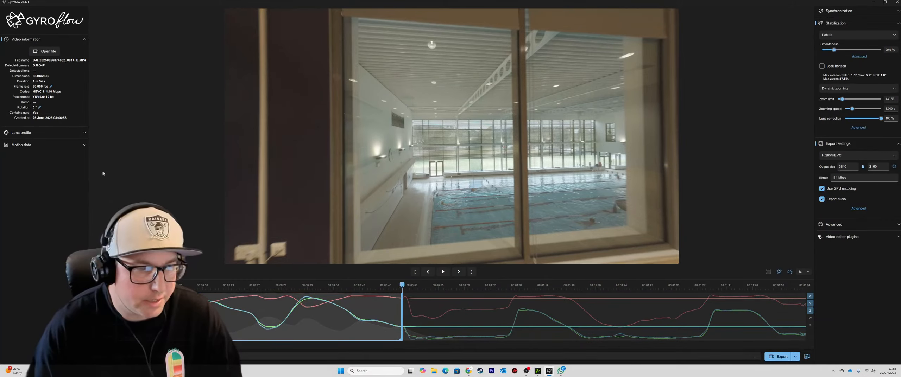
pyautogui.click(36, 54)
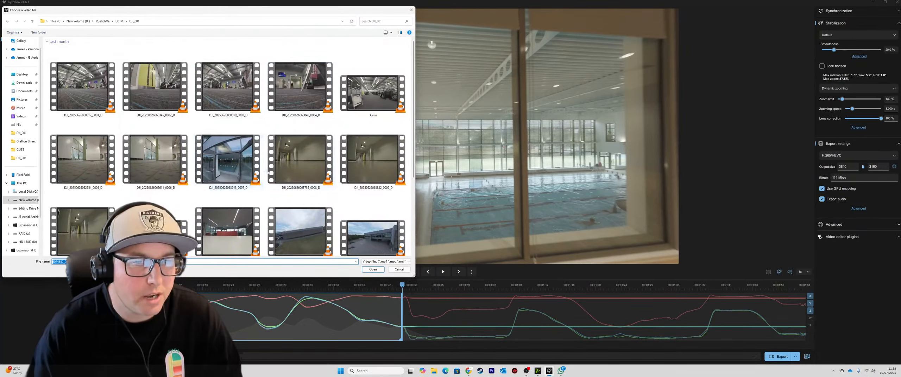
pyautogui.scroll(3, 263, 184)
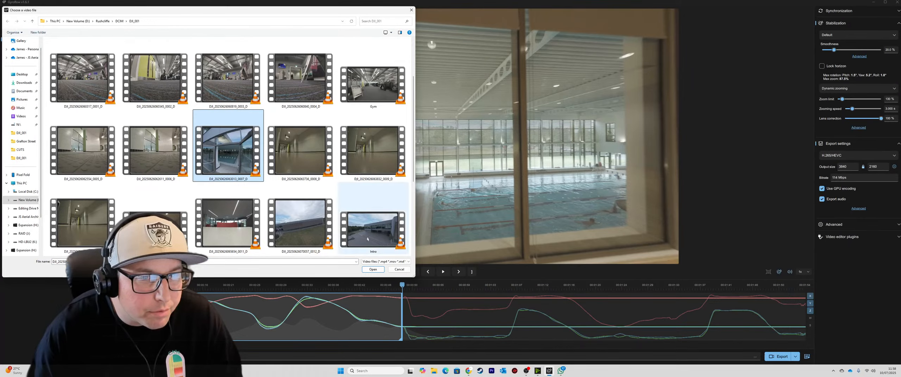
pyautogui.doubleClick(223, 163)
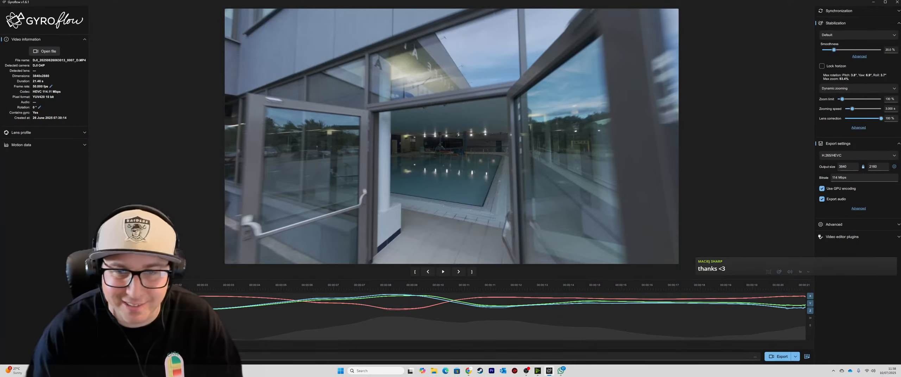
pyautogui.click(245, 288)
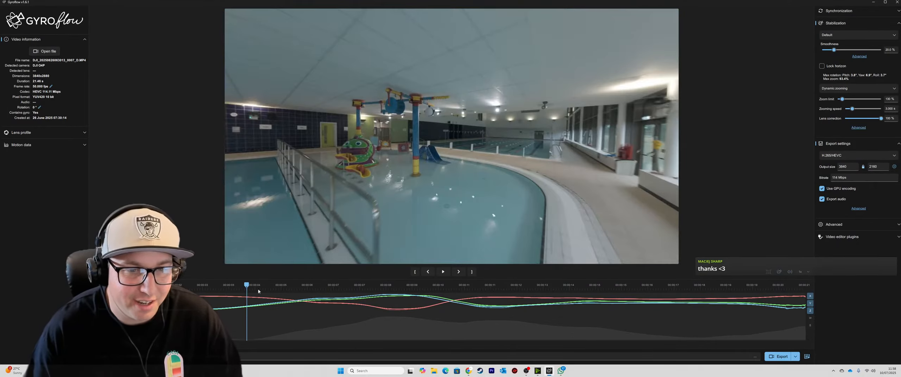
pyautogui.press('space')
pyautogui.click(562, 288)
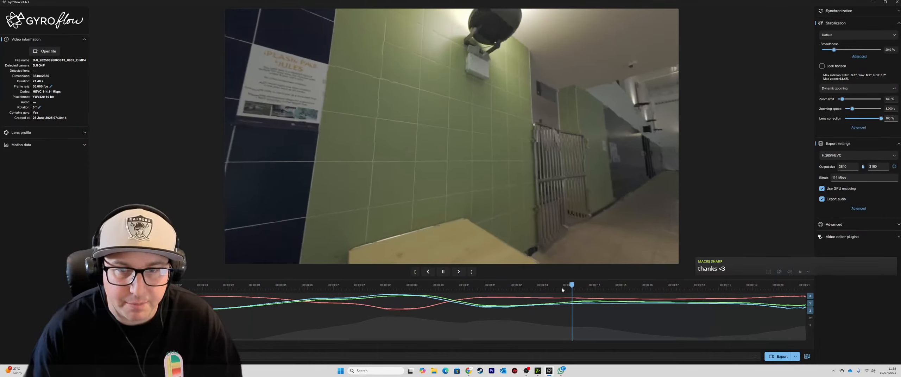
pyautogui.click(654, 287)
pyautogui.click(719, 288)
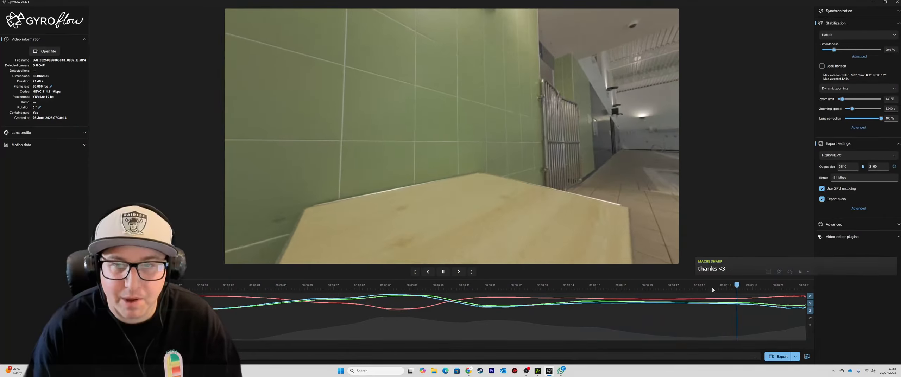
pyautogui.press('space')
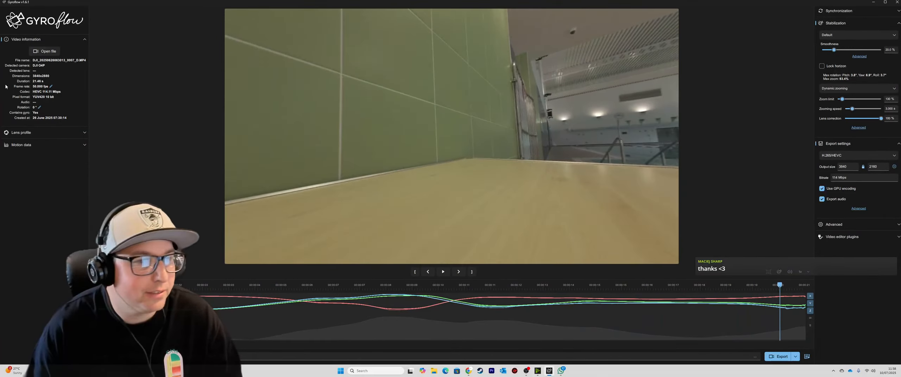
pyautogui.click(51, 50)
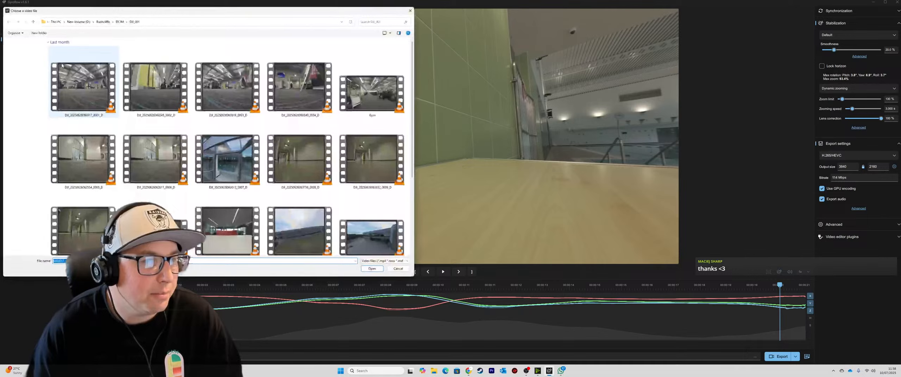
pyautogui.click(149, 162)
pyautogui.click(381, 270)
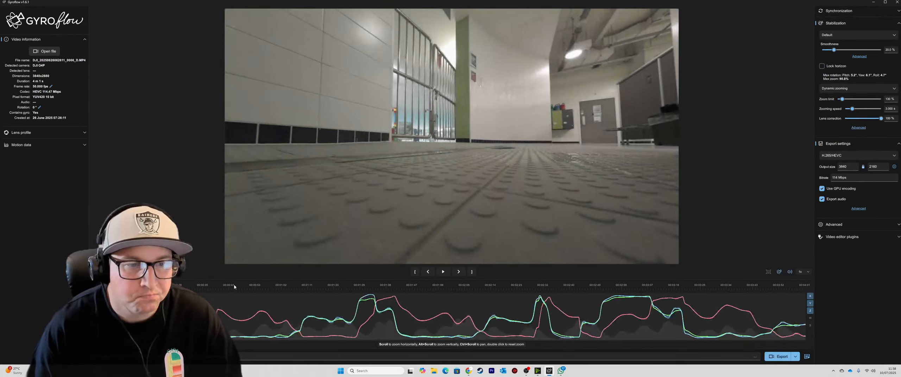
# Review the clip's earlier passes past the poolside wall and the arena front, and pause on the lane pool overview.
pyautogui.click(199, 288)
pyautogui.press('space')
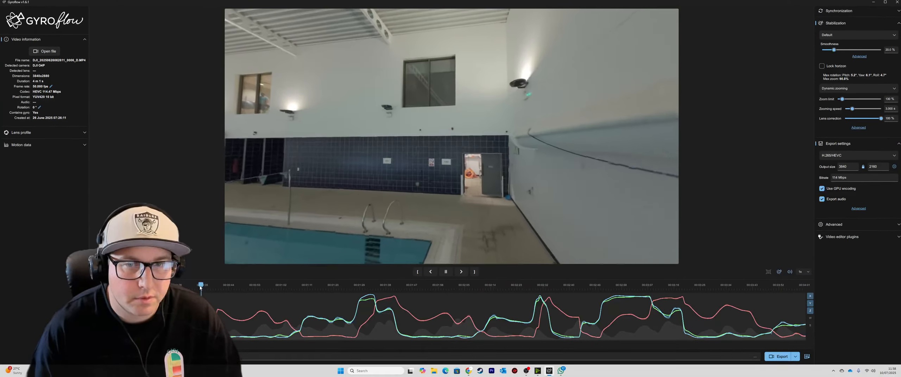
pyautogui.click(251, 288)
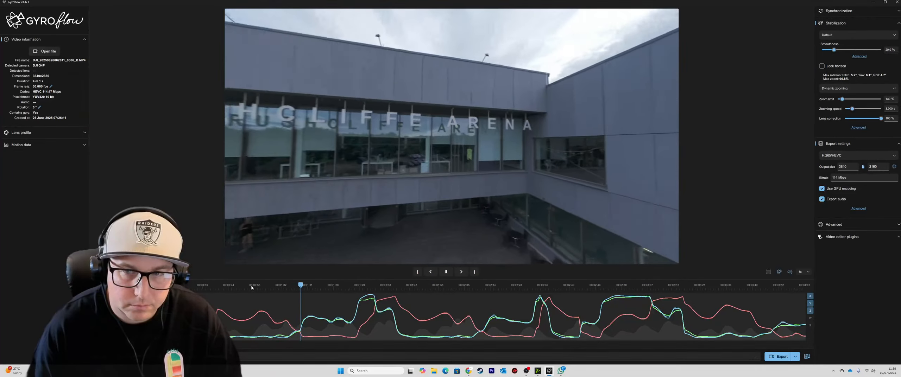
pyautogui.press('space')
pyautogui.click(362, 290)
pyautogui.press('space')
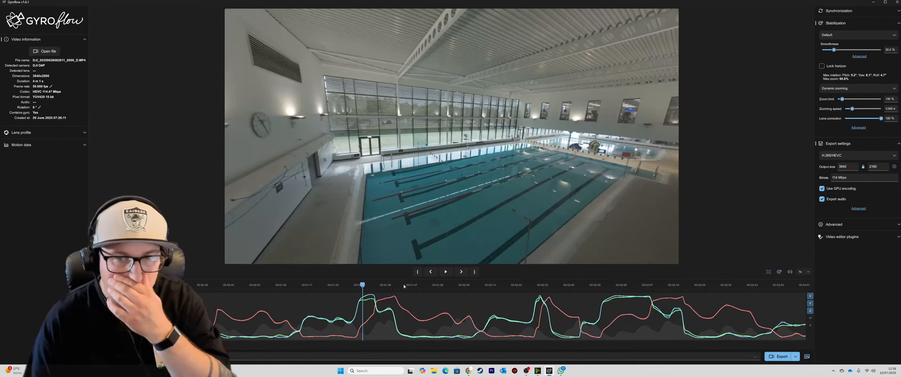
# Cue the last pass at the elevated view over the lane pool and trim the take's start there.
pyautogui.click(683, 289)
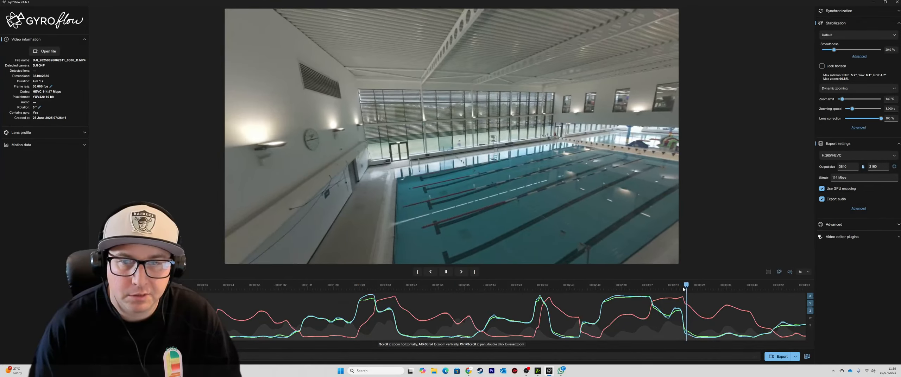
pyautogui.press('space')
pyautogui.click(682, 287)
pyautogui.press('space')
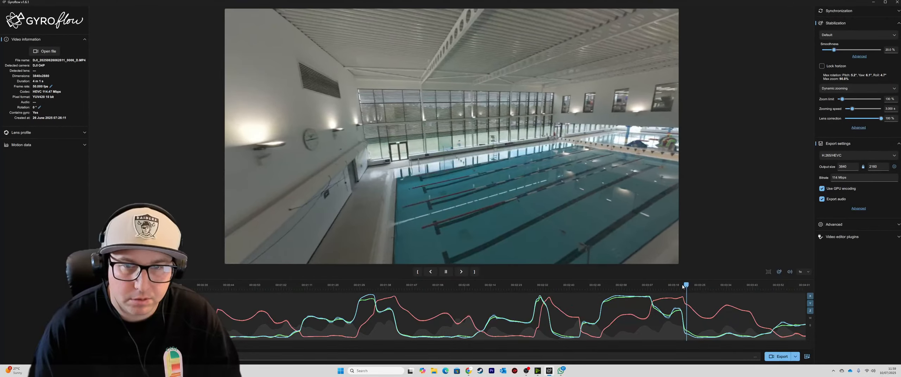
pyautogui.click(417, 272)
# Play the pass to the exterior view of the Rushcliffe Arena front, trim the take's end there, and start its export.
pyautogui.press('space')
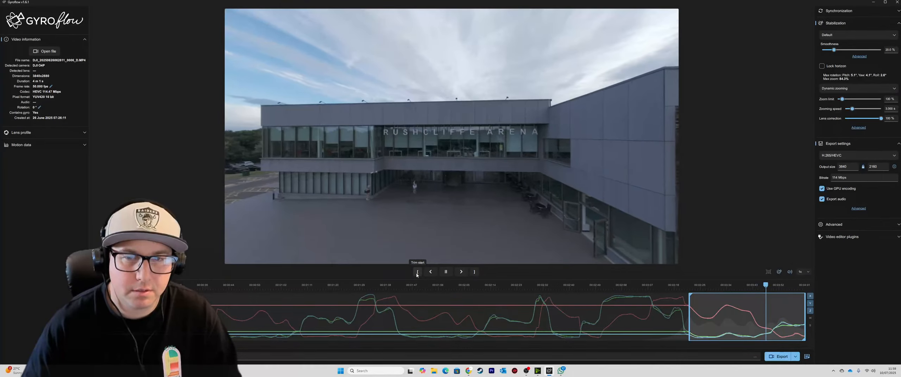
pyautogui.press('space')
pyautogui.click(475, 272)
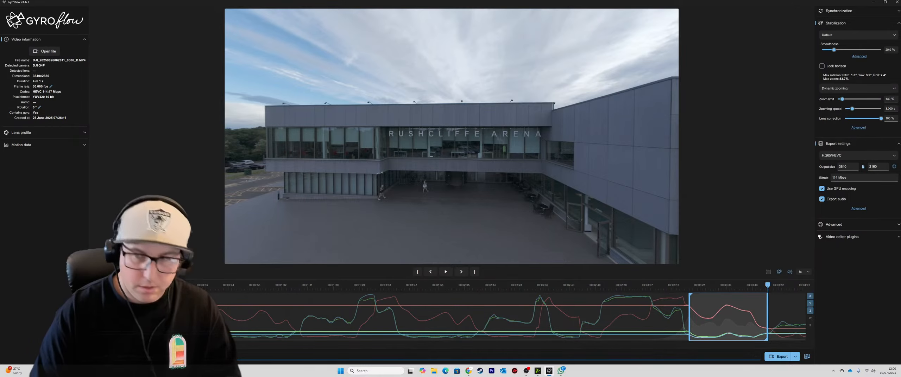
pyautogui.click(780, 358)
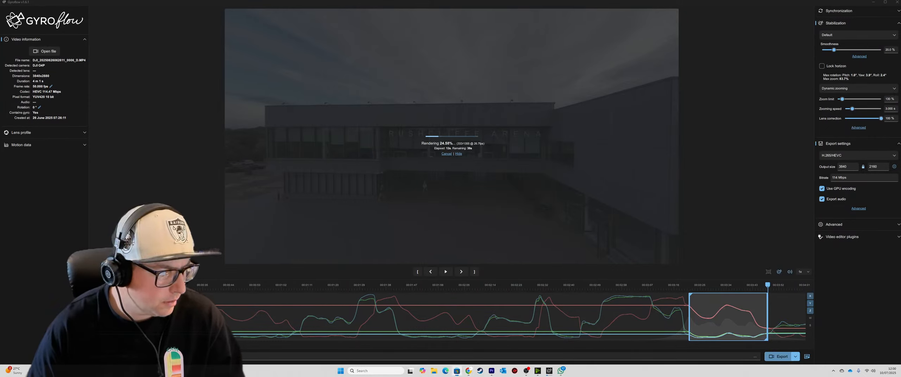
pyautogui.click(820, 112)
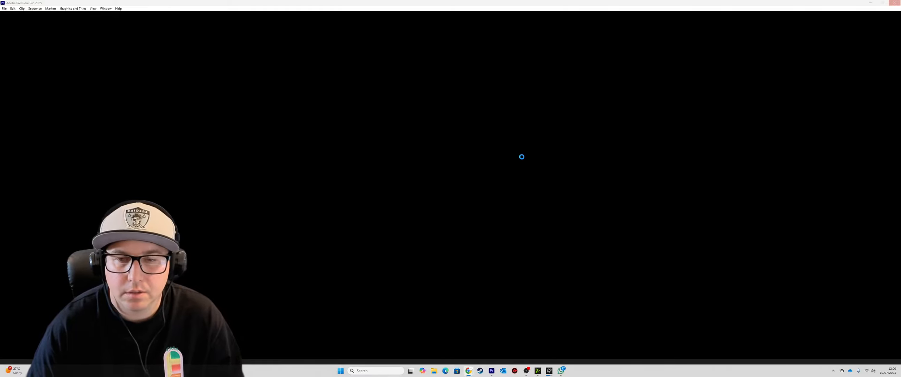
pyautogui.moveTo(561, 373)
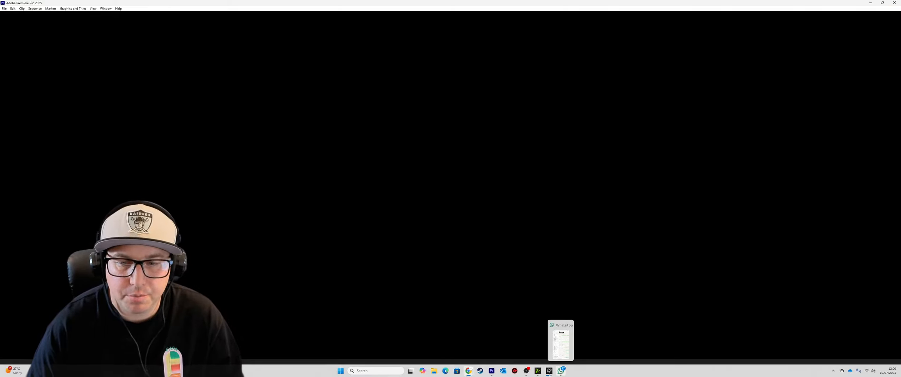
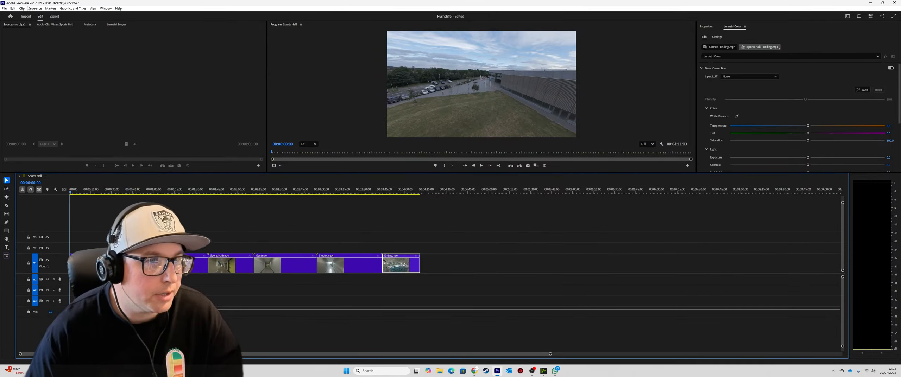
# Set the Sports Hall sequence to a 4096-pixel horizontal frame size and a 25.00 frames/second timebase.
pyautogui.click(28, 8)
pyautogui.click(41, 14)
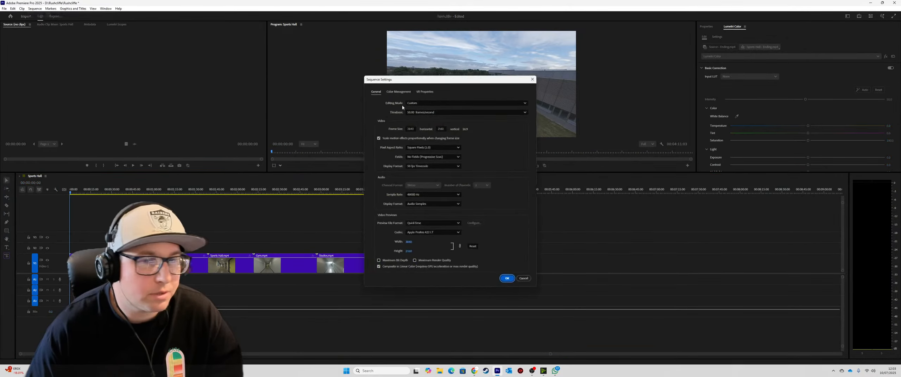
pyautogui.doubleClick(413, 128)
pyautogui.write('409')
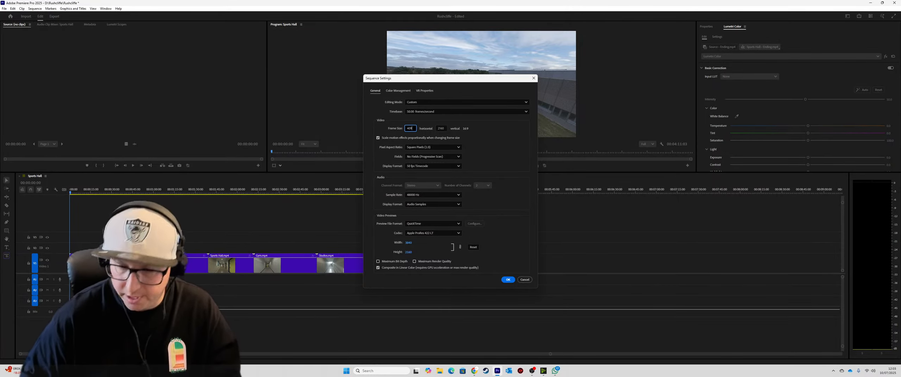
pyautogui.write('6')
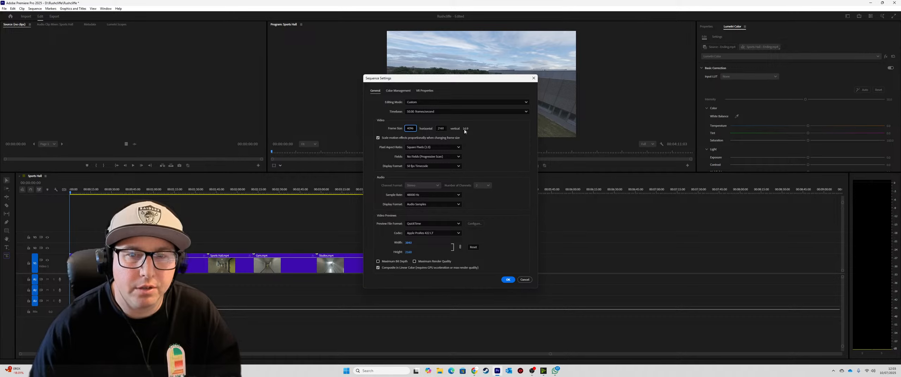
pyautogui.click(439, 112)
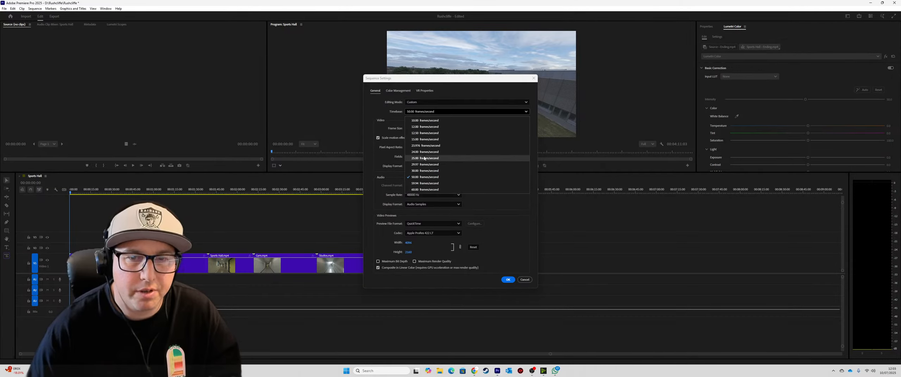
pyautogui.click(431, 158)
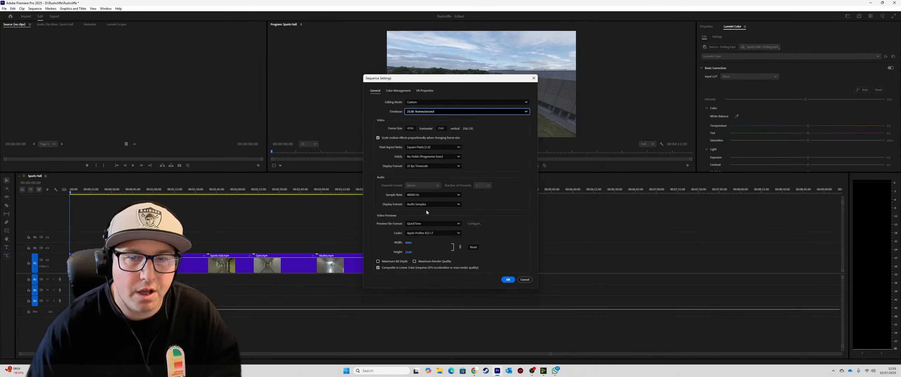
pyautogui.click(508, 280)
pyautogui.click(478, 205)
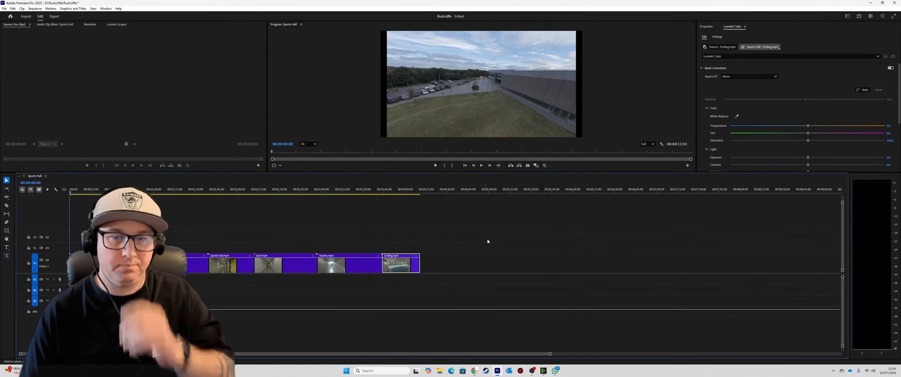
# Enlarge the program preview and scale all clips in the Sports Hall sequence to fill the frame.
pyautogui.moveTo(584, 300); pyautogui.dragTo(22, 283)
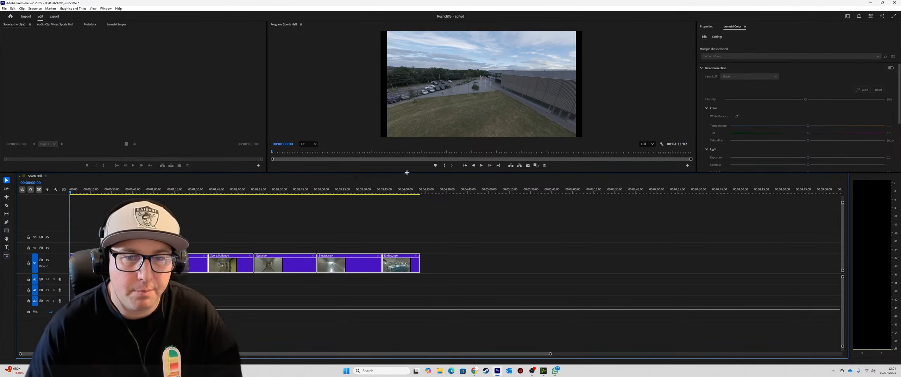
pyautogui.moveTo(407, 172); pyautogui.dragTo(407, 226)
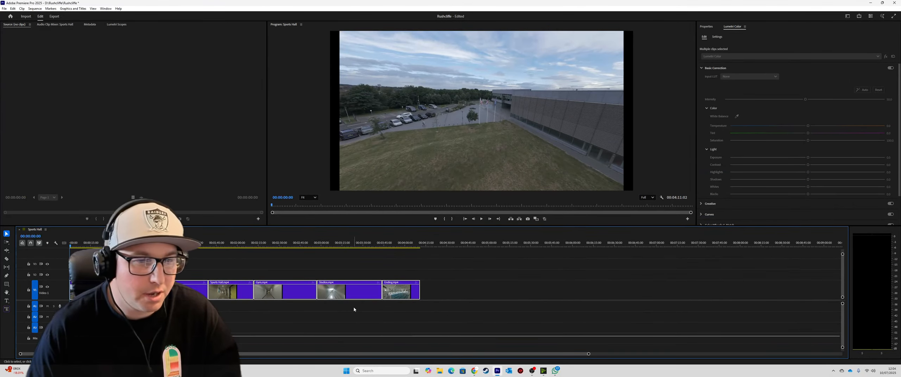
pyautogui.rightClick(192, 292)
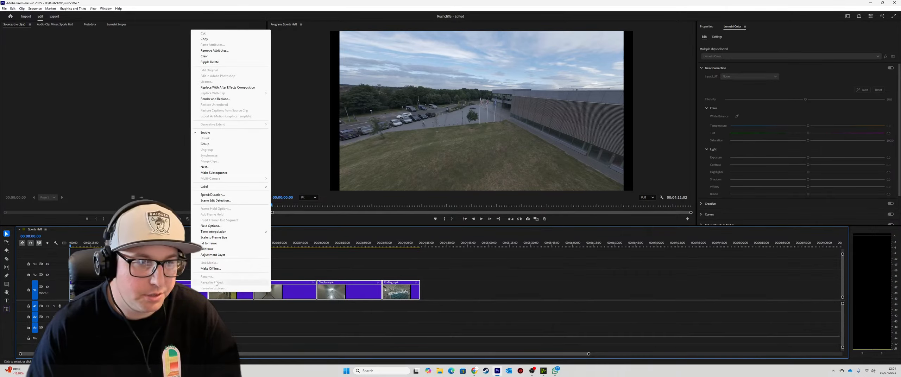
pyautogui.click(211, 249)
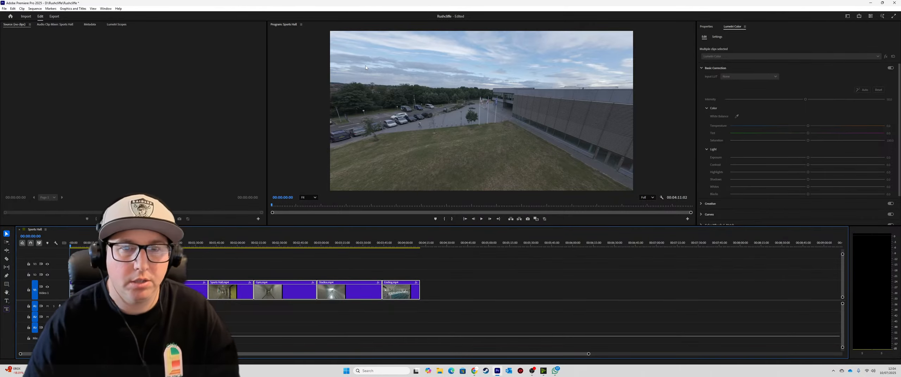
pyautogui.moveTo(71, 246)
pyautogui.mouseDown()
pyautogui.moveTo(116, 246)
pyautogui.moveTo(71, 246)
pyautogui.mouseUp()
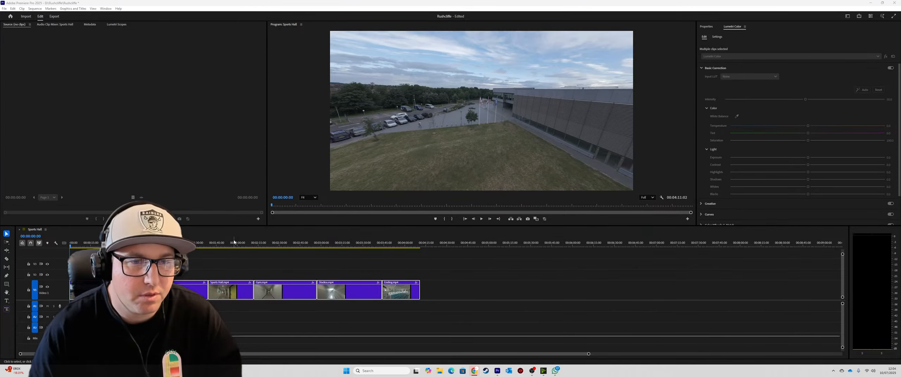
pyautogui.moveTo(474, 371)
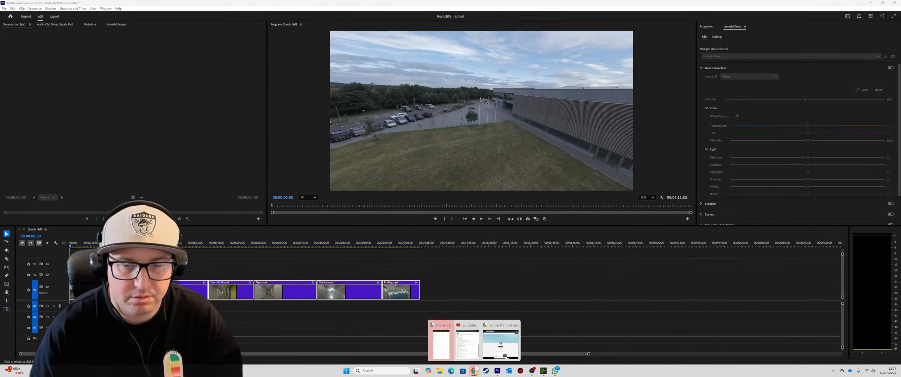
pyautogui.moveTo(442, 347)
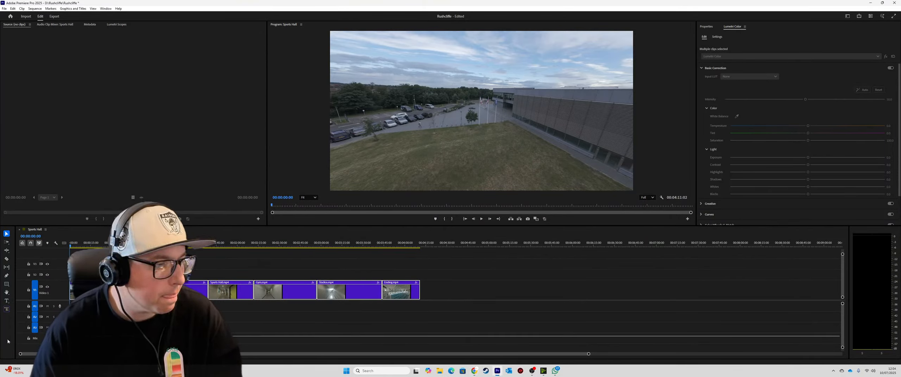
# Find the cut between Intro.mp4 and Arena.mp4 and show the time-remapping speed line on Intro.mp4.
pyautogui.click(84, 243)
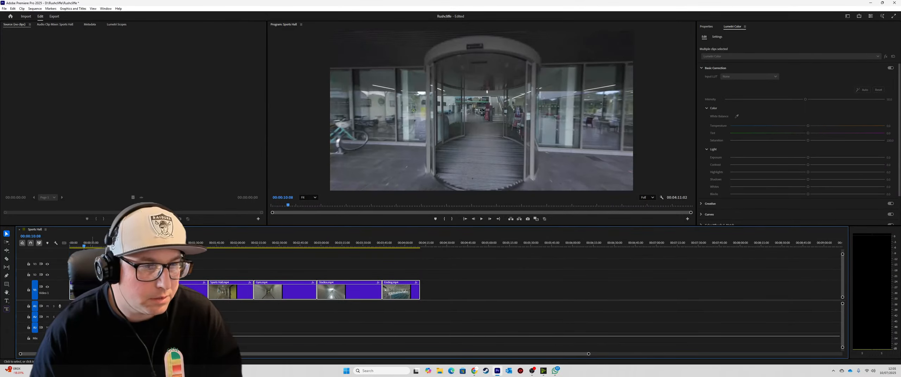
pyautogui.moveTo(589, 354); pyautogui.dragTo(100, 354)
pyautogui.click(251, 245)
pyautogui.moveTo(250, 246); pyautogui.dragTo(294, 236)
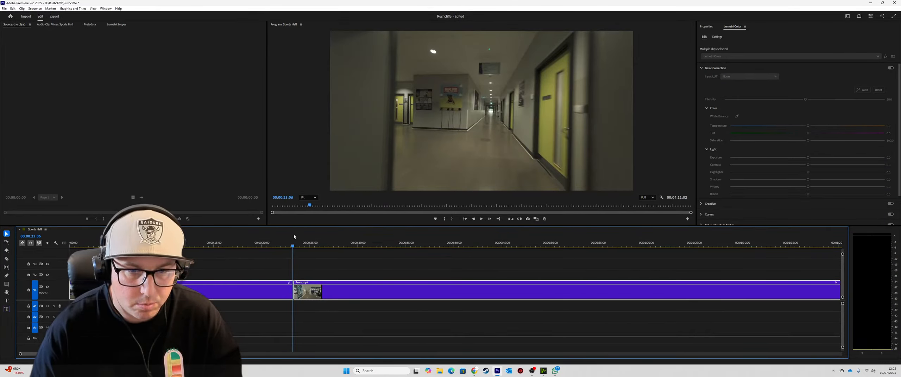
pyautogui.press('=')
pyautogui.press('=')
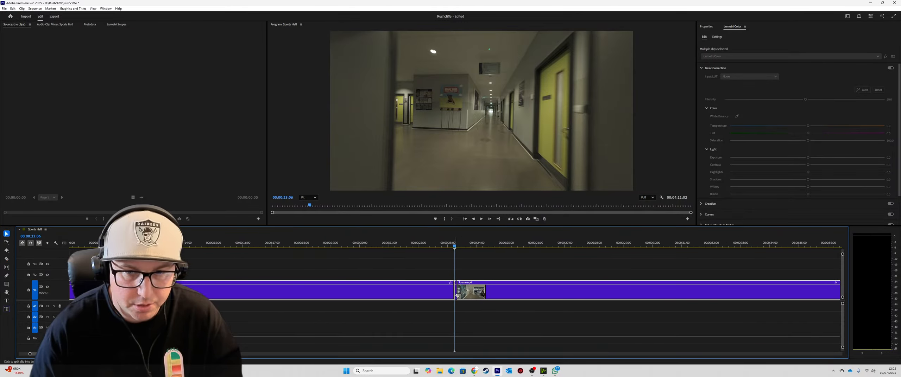
pyautogui.click(374, 247)
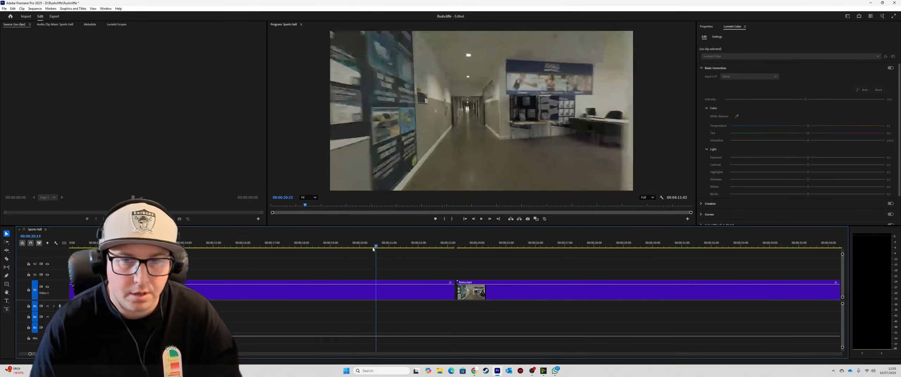
pyautogui.click(451, 283)
pyautogui.moveTo(476, 300)
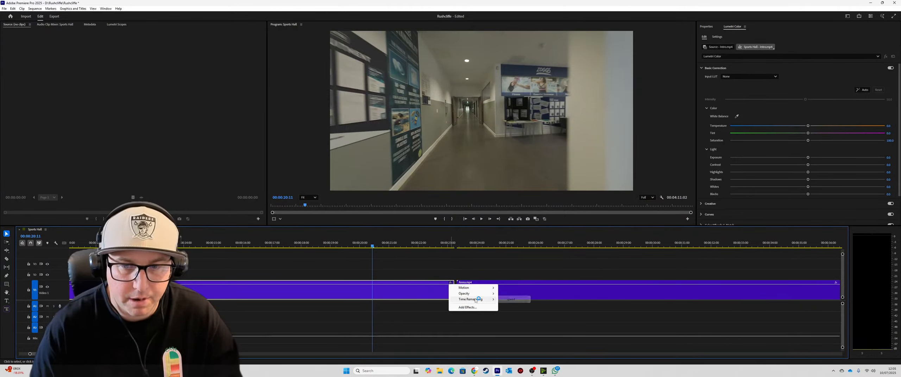
pyautogui.click(512, 300)
# Split Intro.mp4's speed at 00:00:17:06 by the reception desk, raise the remaining part to about 900%, and ease the change into a ramp.
pyautogui.moveTo(374, 249); pyautogui.dragTo(279, 266)
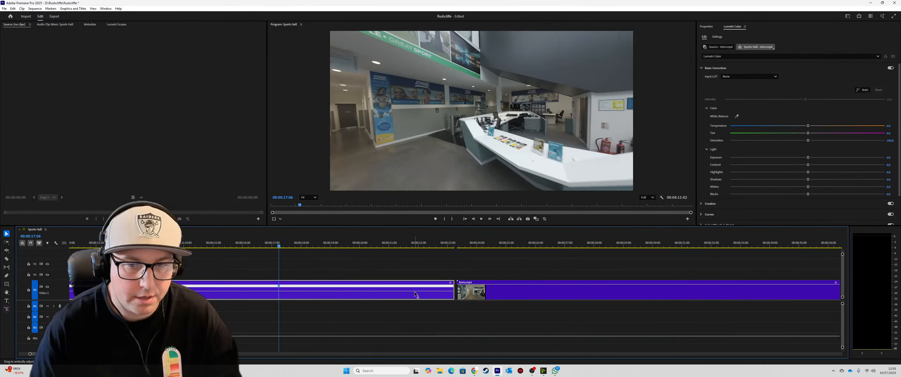
pyautogui.moveTo(415, 295); pyautogui.dragTo(415, 292)
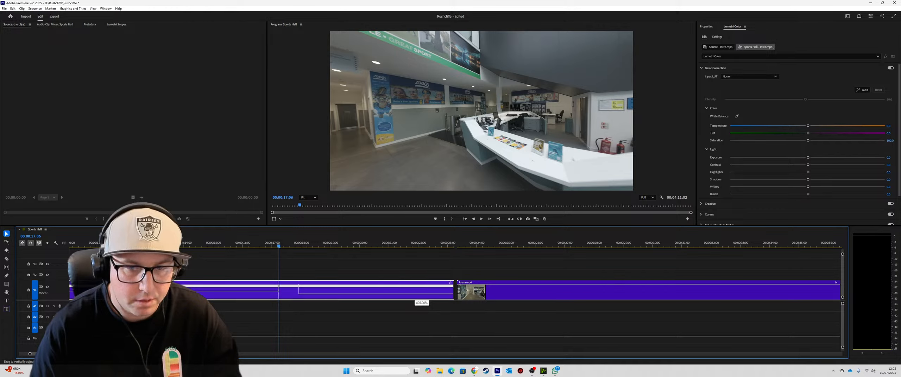
pyautogui.moveTo(421, 293); pyautogui.dragTo(422, 293)
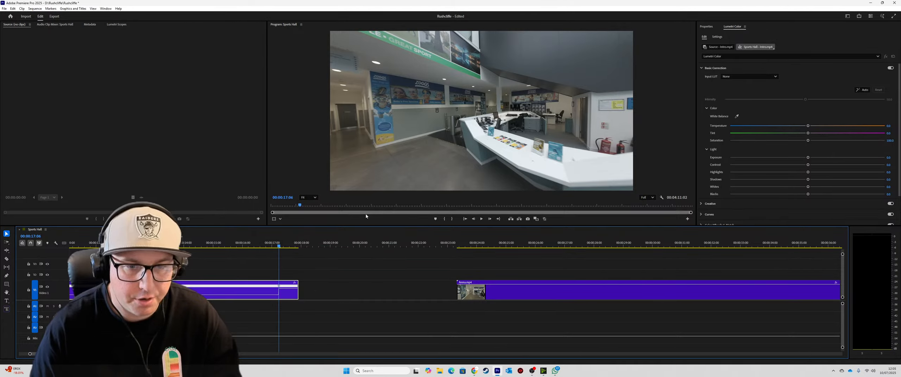
pyautogui.moveTo(280, 288)
pyautogui.mouseDown()
pyautogui.moveTo(297, 288)
pyautogui.moveTo(280, 290)
pyautogui.mouseUp()
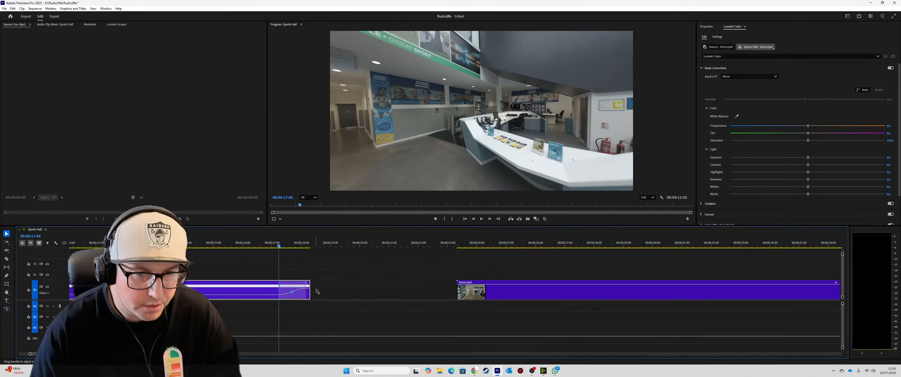
# Check the start of Arena.mp4 and move the clip directly against the sped-up end of Intro.mp4.
pyautogui.click(457, 246)
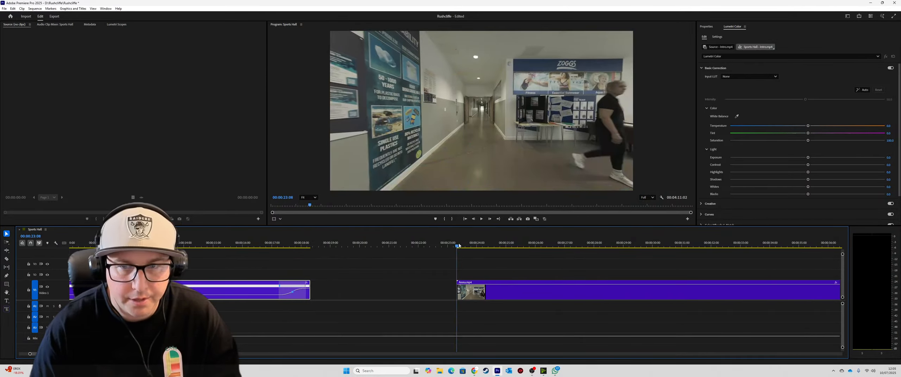
pyautogui.moveTo(459, 245); pyautogui.dragTo(578, 239)
pyautogui.moveTo(460, 295); pyautogui.dragTo(351, 288)
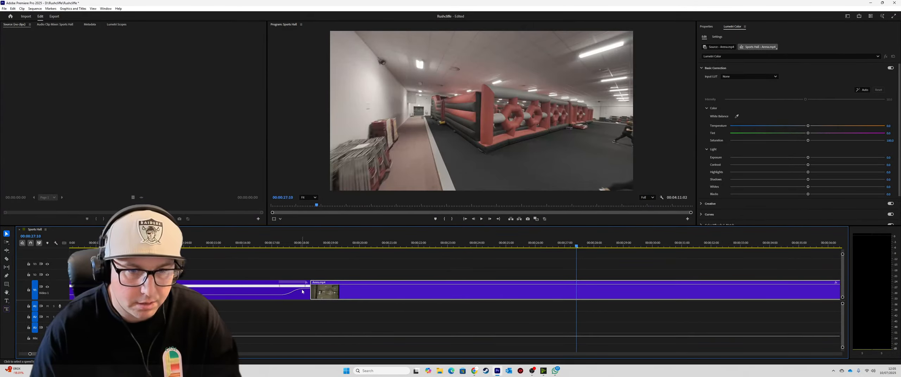
# Cue the Studio 3 doorway at 00:00:22:18 and show the time-remapping speed line on Arena.mp4.
pyautogui.moveTo(248, 241); pyautogui.dragTo(440, 240)
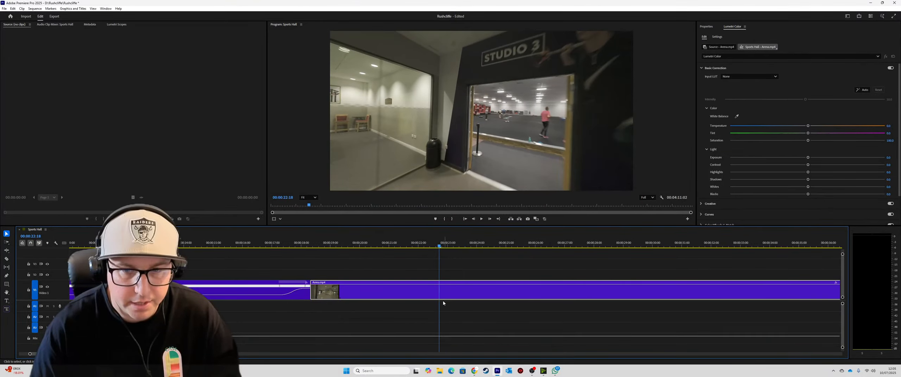
pyautogui.rightClick(835, 284)
pyautogui.click(824, 306)
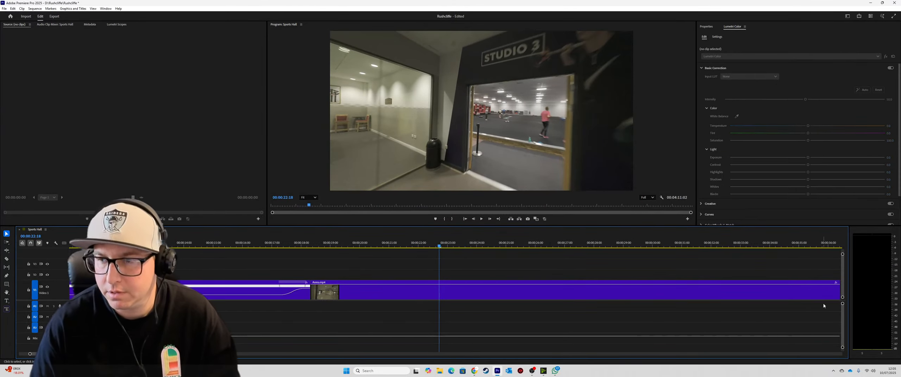
pyautogui.rightClick(838, 285)
pyautogui.click(838, 284)
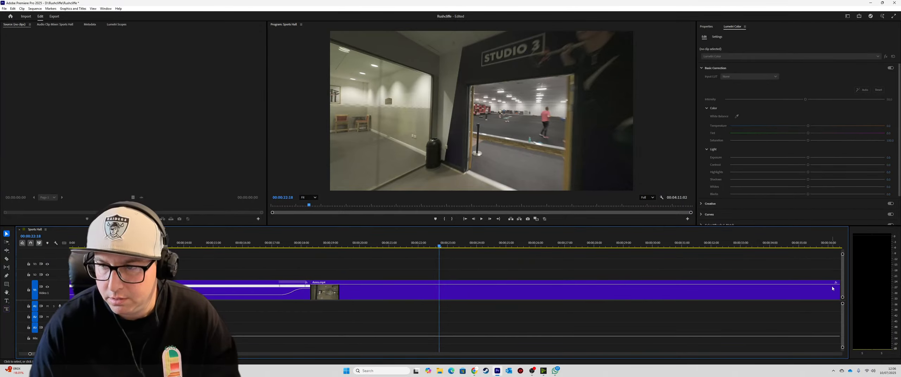
pyautogui.rightClick(837, 284)
pyautogui.moveTo(867, 300)
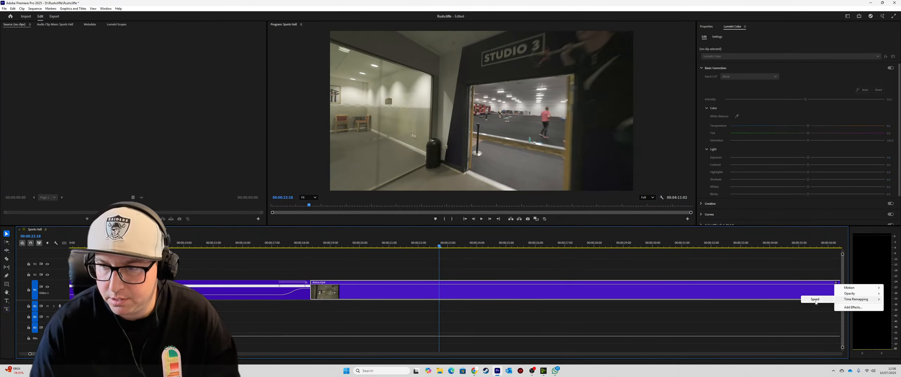
pyautogui.click(815, 300)
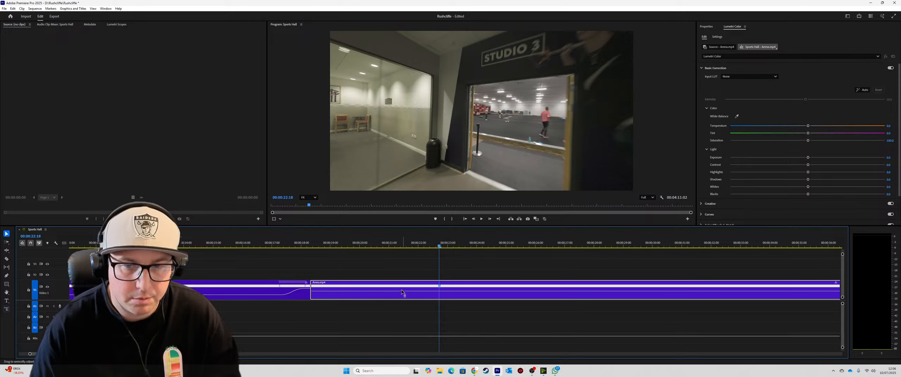
# Speed up Arena.mp4's opening section before the Studio 3 doorway and ease it into a ramp down to normal speed.
pyautogui.moveTo(394, 297); pyautogui.dragTo(394, 295)
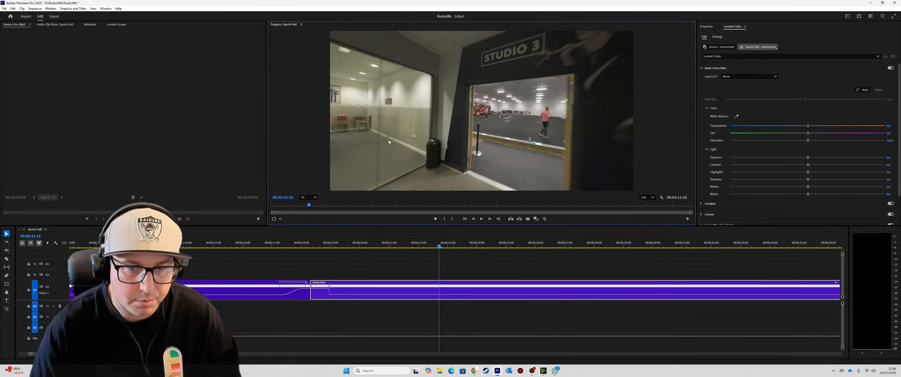
pyautogui.moveTo(318, 292); pyautogui.dragTo(319, 292)
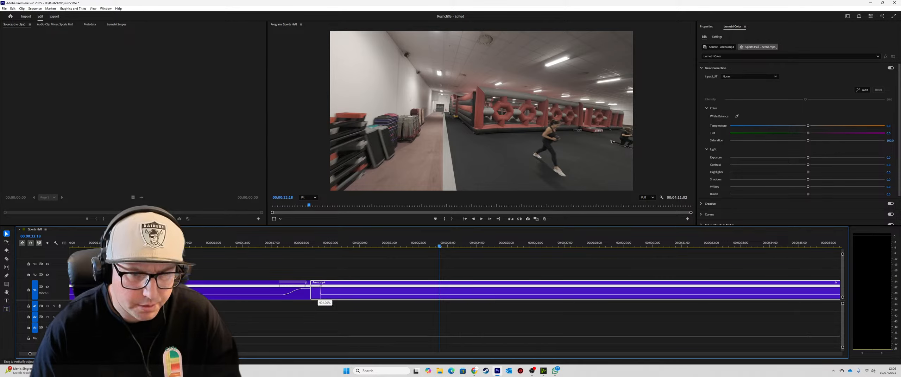
pyautogui.moveTo(320, 286); pyautogui.dragTo(314, 285)
pyautogui.click(313, 288)
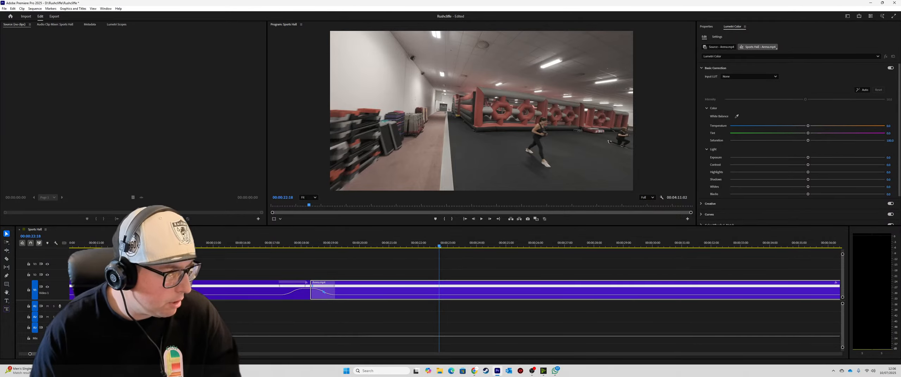
# Place an adjustment layer on the track above the speed ramp, starting at 00:00:17:06, and cue the playhead to its start.
pyautogui.click(468, 210)
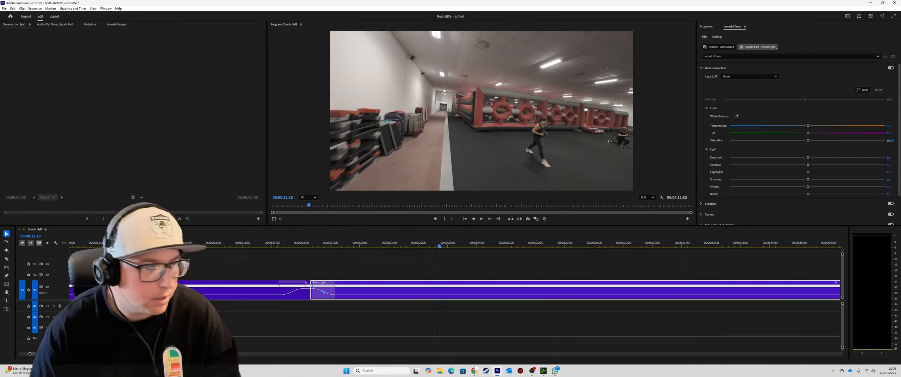
pyautogui.moveTo(272, 275); pyautogui.dragTo(285, 275)
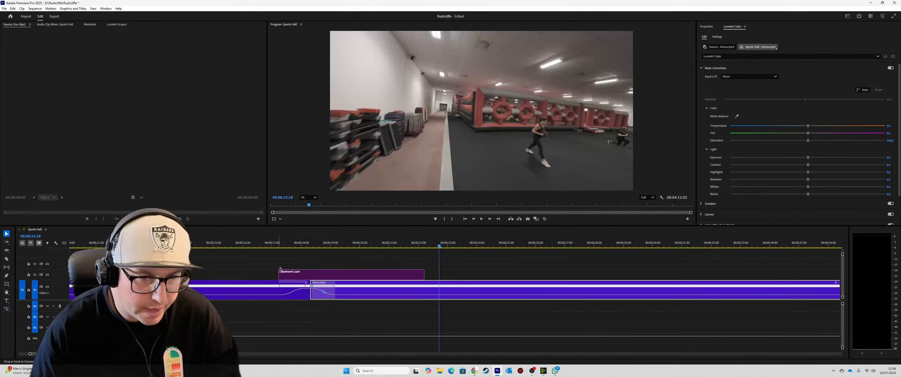
pyautogui.click(284, 246)
pyautogui.moveTo(285, 246); pyautogui.dragTo(279, 246)
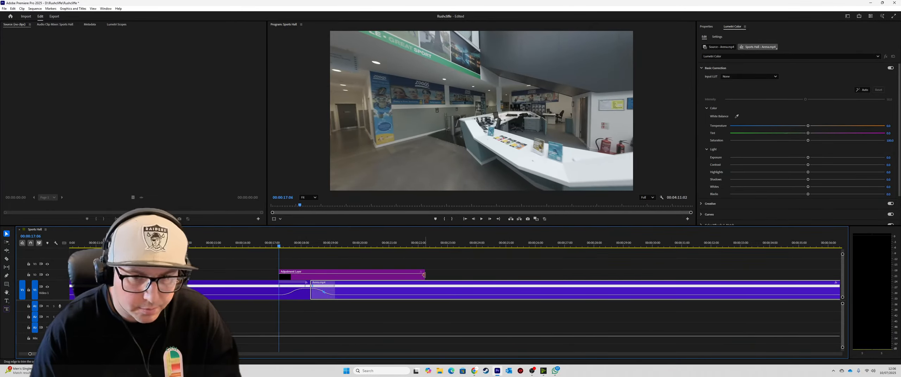
# Shorten the adjustment layer so it ends with the speed ramp between the two clips, and apply the video effect to it.
pyautogui.moveTo(424, 275); pyautogui.dragTo(336, 277)
pyautogui.click(313, 277)
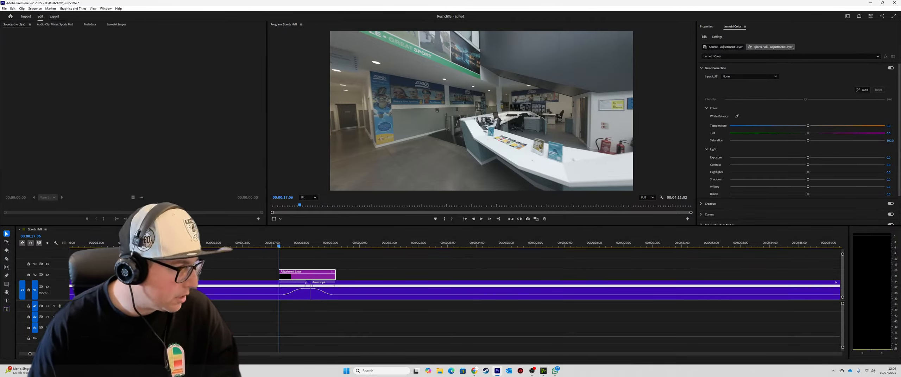
pyautogui.moveTo(899, 137); pyautogui.dragTo(314, 277)
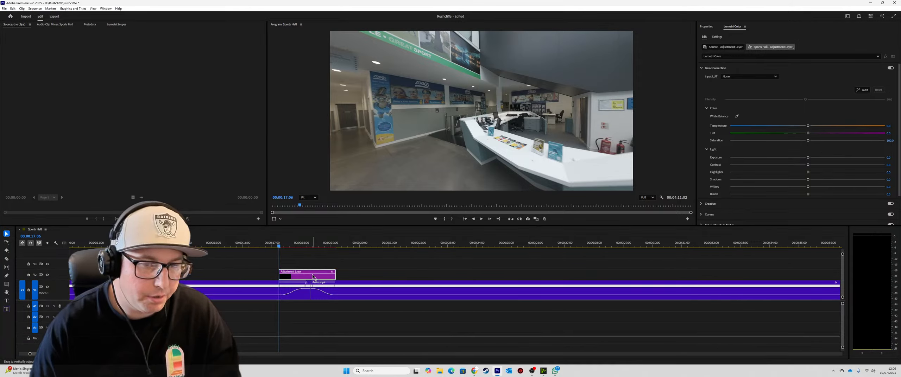
# Place the playhead just before the adjustment layer and render the sequence's video previews.
pyautogui.click(270, 244)
pyautogui.press('Return')
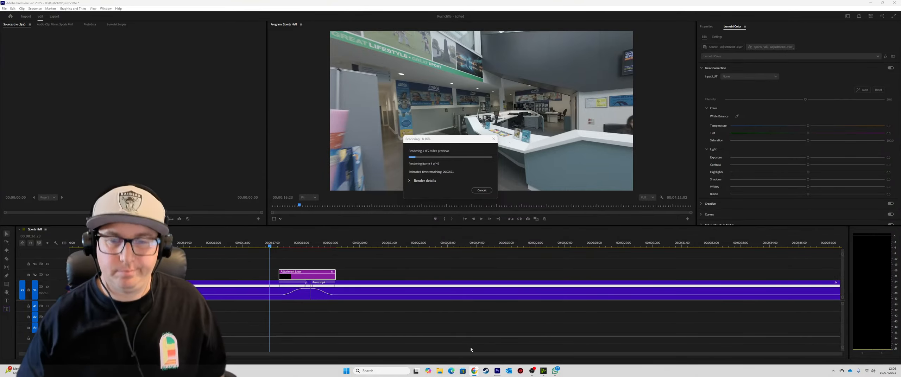
# Switch to Chrome and search Google for "ham radio license".
pyautogui.moveTo(475, 369)
pyautogui.moveTo(475, 347)
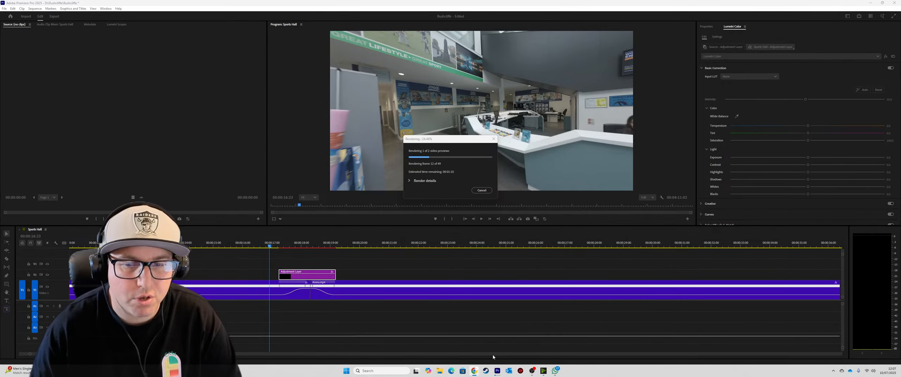
pyautogui.moveTo(474, 374)
pyautogui.moveTo(446, 346)
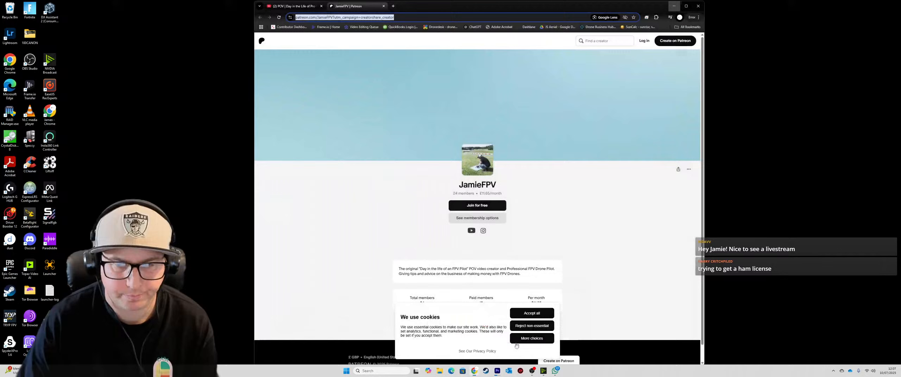
pyautogui.click(454, 336)
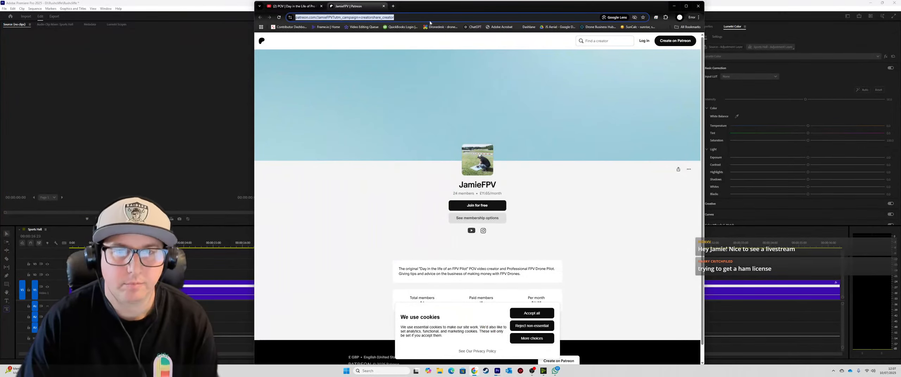
pyautogui.click(429, 20)
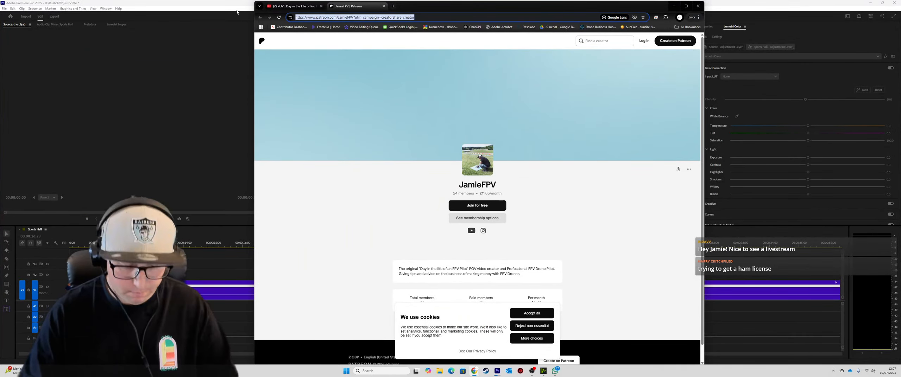
pyautogui.write('ham radio lic')
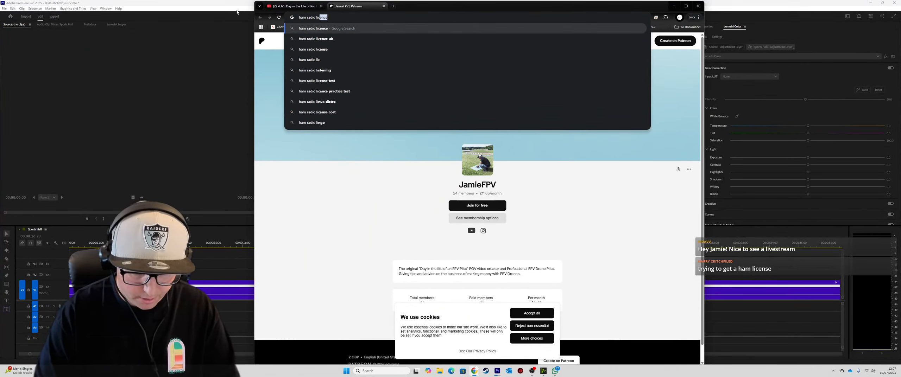
pyautogui.write('ense')
pyautogui.press('Return')
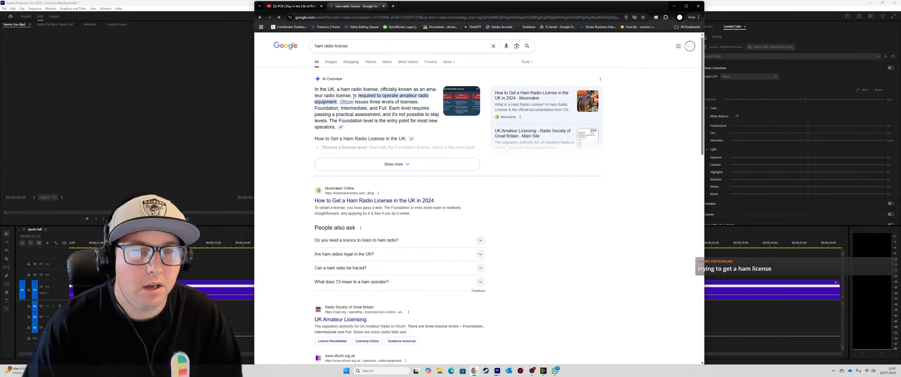
# Expand the AI overview, read the Moonraker article on getting a UK ham radio license, and return to Premiere Pro.
pyautogui.click(380, 165)
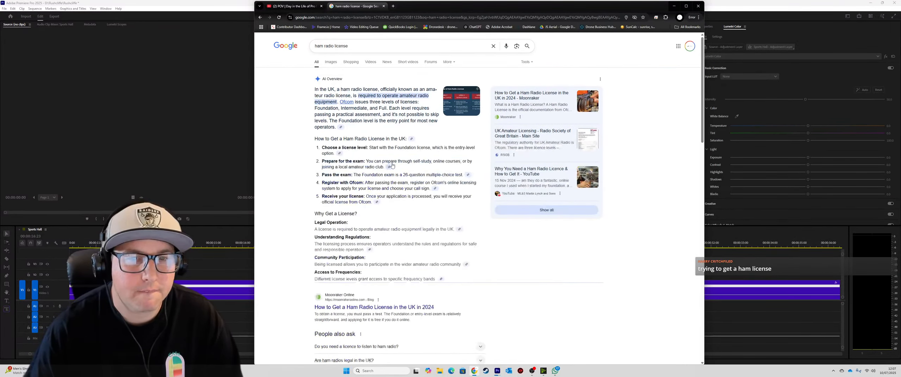
pyautogui.scroll(-5, 372, 204)
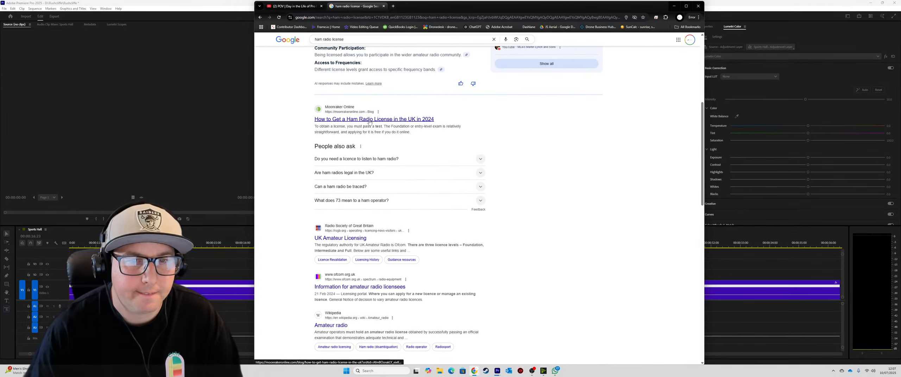
pyautogui.click(369, 120)
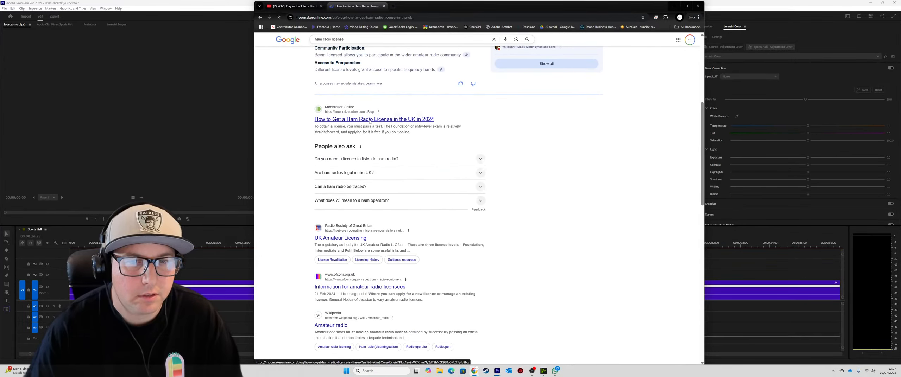
pyautogui.scroll(-3, 383, 208)
pyautogui.scroll(-15, 383, 208)
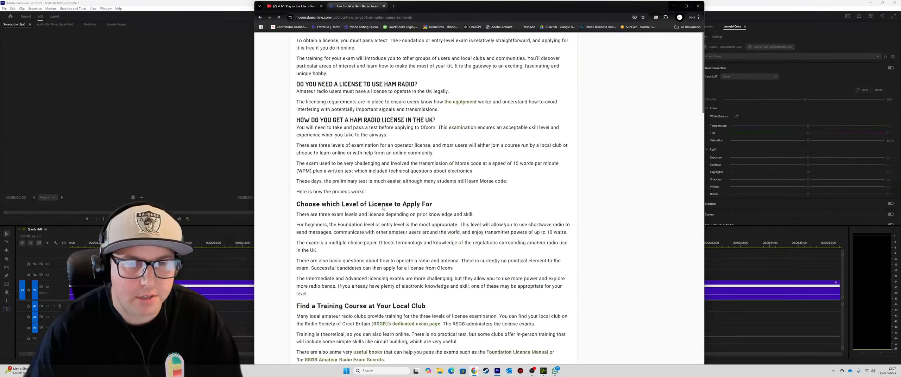
pyautogui.scroll(-4, 384, 208)
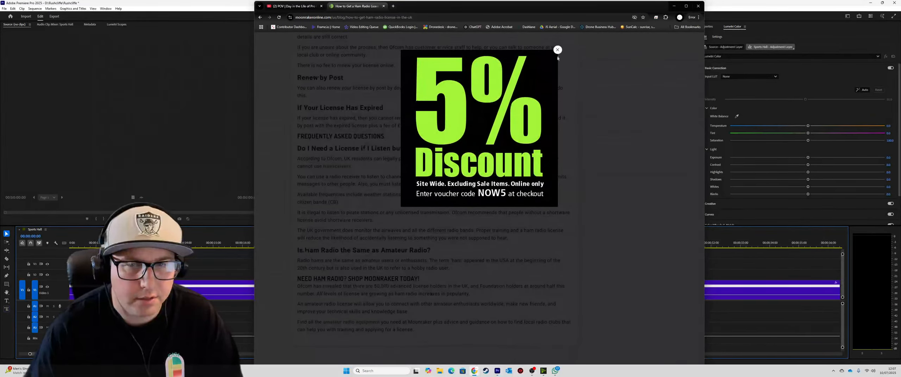
pyautogui.click(557, 50)
pyautogui.scroll(-4, 413, 204)
pyautogui.scroll(10, 413, 206)
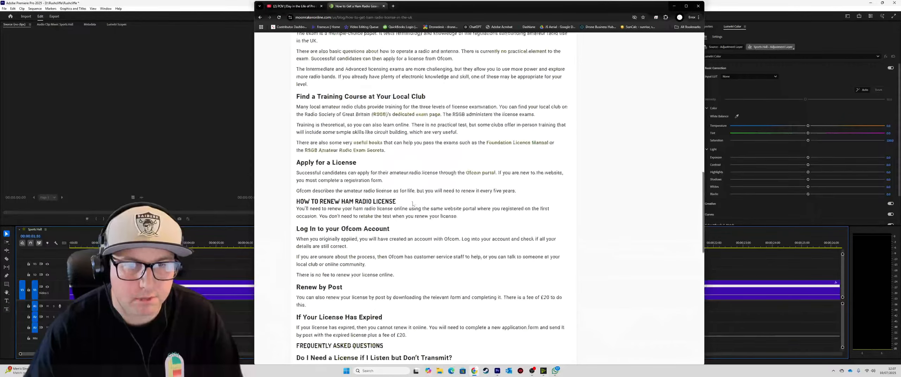
pyautogui.click(674, 6)
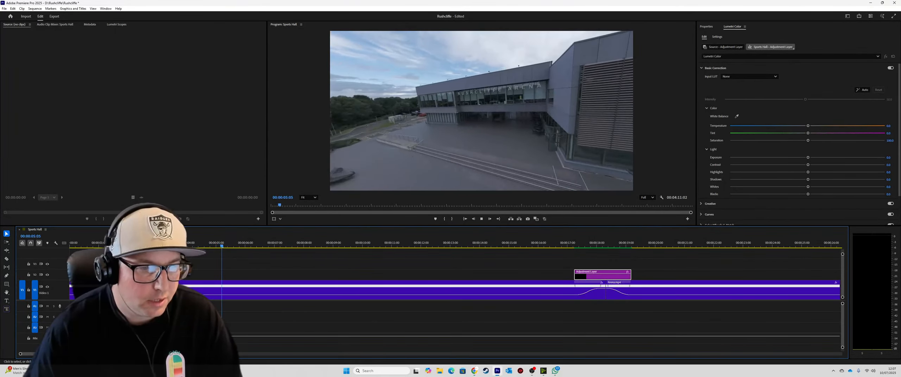
pyautogui.click(475, 372)
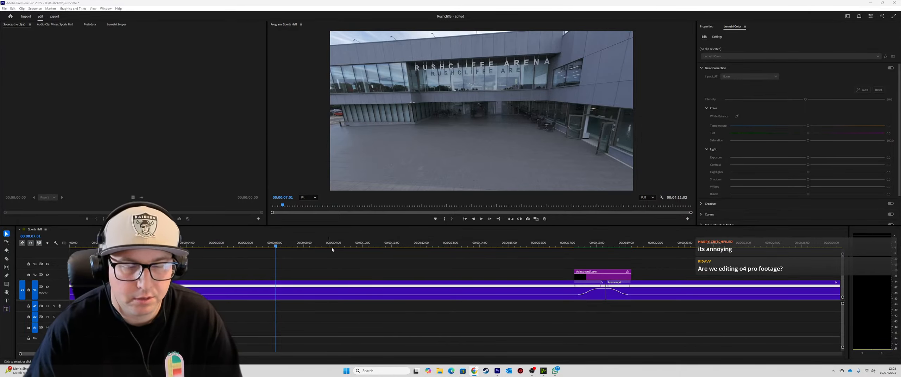
# Switch to the Color workspace and display the Lumetri Scopes.
pyautogui.click(105, 9)
pyautogui.moveTo(119, 16)
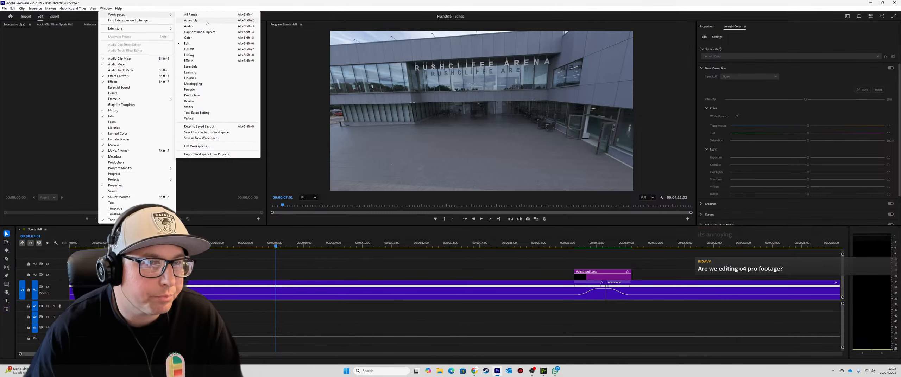
pyautogui.click(197, 38)
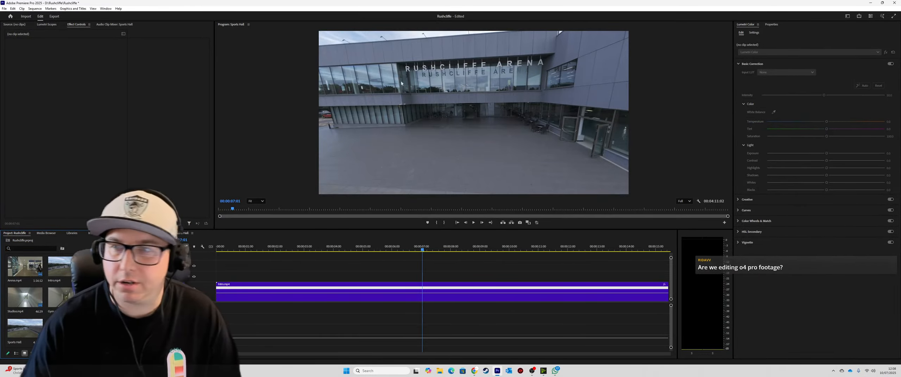
pyautogui.click(46, 24)
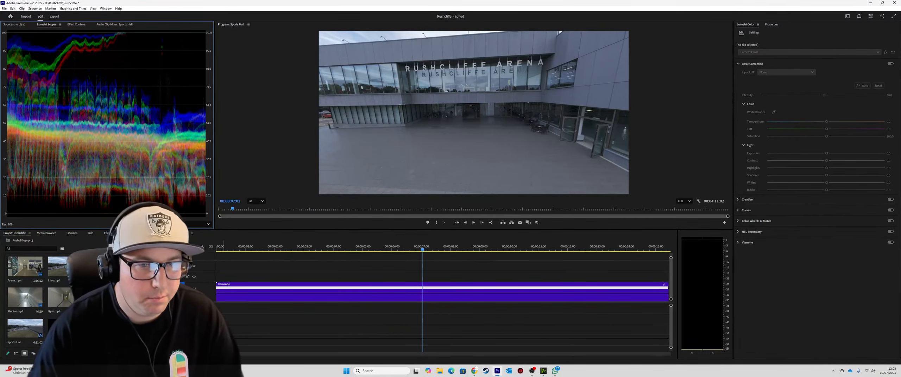
# Play the sequence from 00:00:15:18 through the transition between the intro and arena clips.
pyautogui.keyDown('alt'); pyautogui.scroll(-5, 361, 272); pyautogui.keyUp('alt')
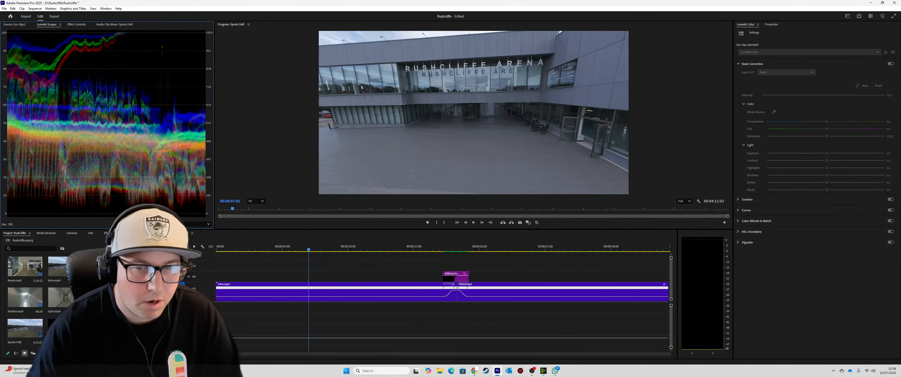
pyautogui.click(336, 249)
pyautogui.click(326, 249)
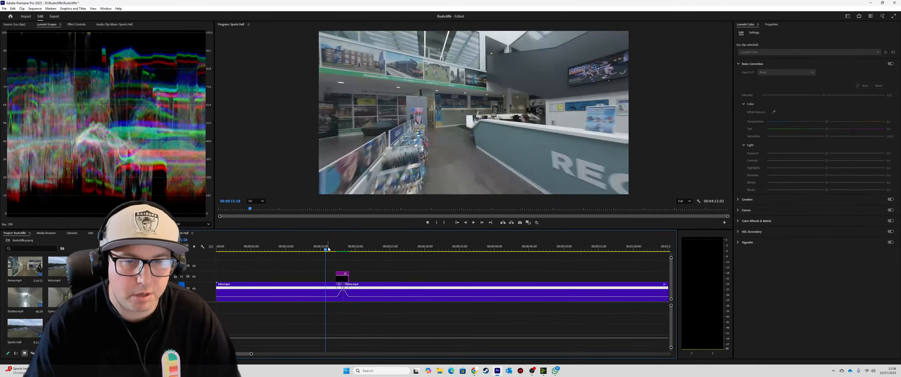
pyautogui.press('space')
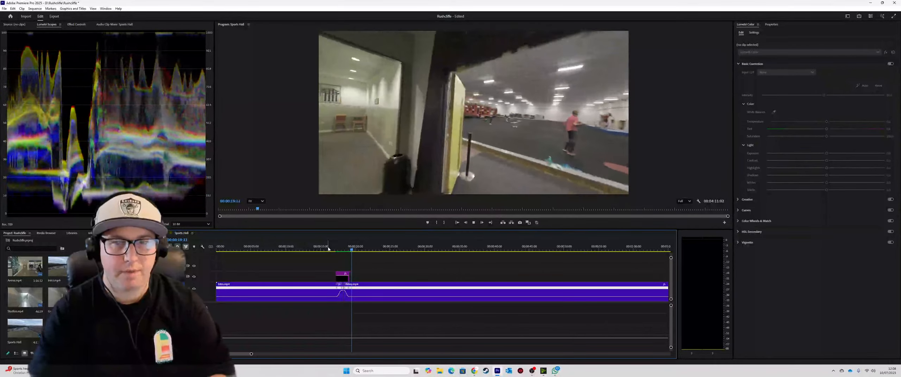
# Examine the speed-ramp transition under the adjustment layer frame by frame, starting from about 00:00:17:15.
pyautogui.click(339, 248)
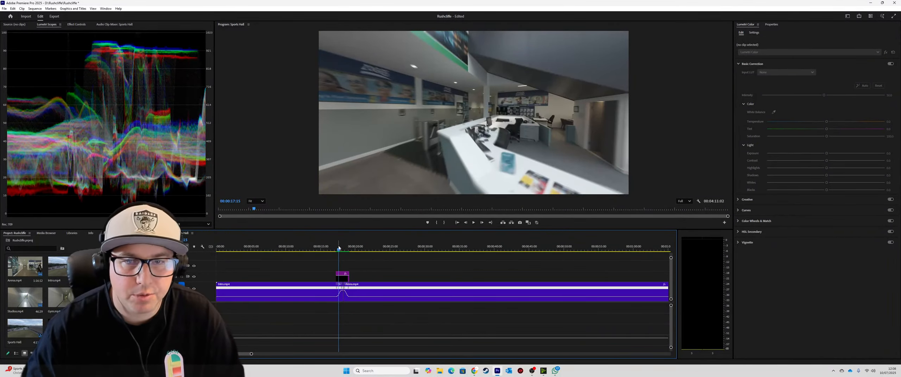
pyautogui.press('Right')
pyautogui.press('Right')
pyautogui.press('Right')
pyautogui.press('Right')
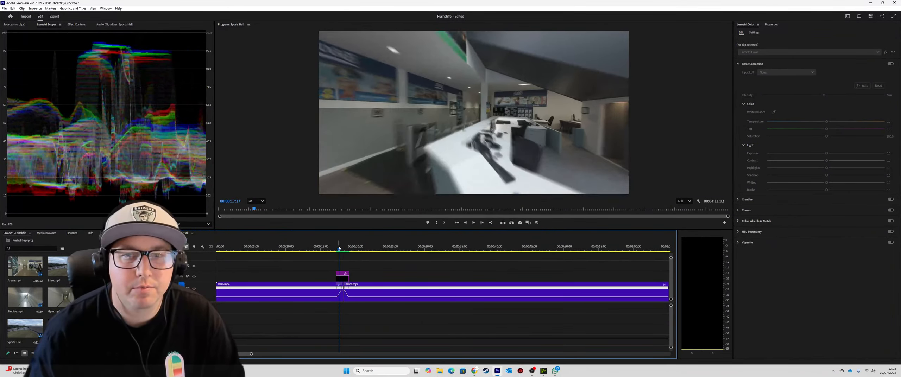
pyautogui.press('Right')
pyautogui.press('Right')
pyautogui.press('Right')
pyautogui.press('Right')
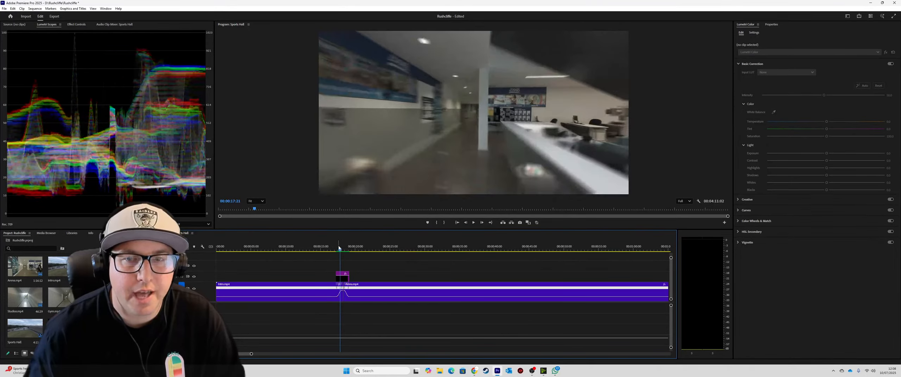
pyautogui.press('Right')
pyautogui.press('Right')
pyautogui.press('Right')
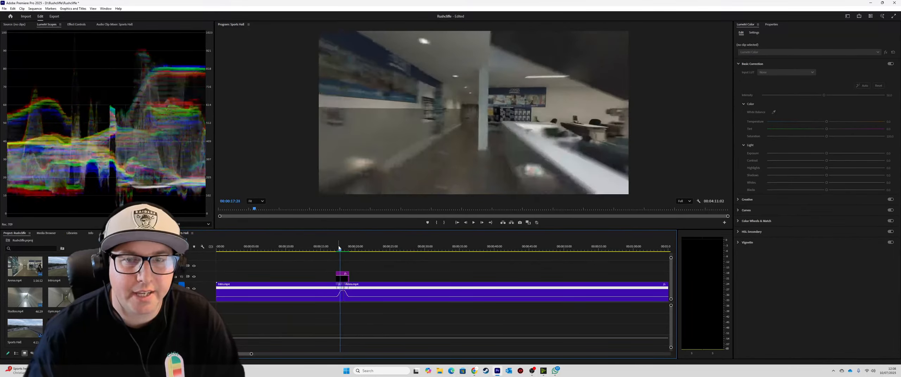
pyautogui.press('Left')
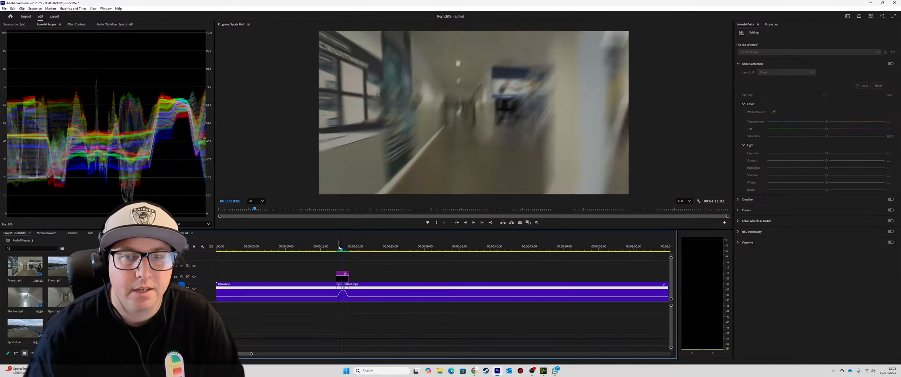
pyautogui.press('Right')
pyautogui.press('Left')
pyautogui.press('Right')
pyautogui.press('Left')
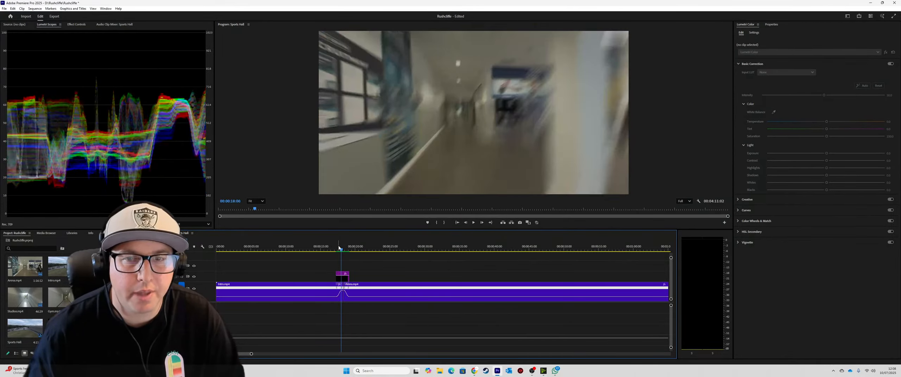
pyautogui.press('Right')
pyautogui.press('Right')
pyautogui.press('Right')
pyautogui.press('Right')
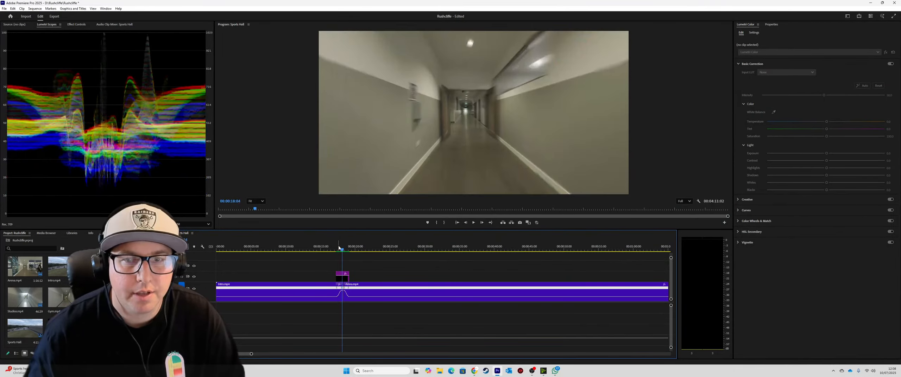
pyautogui.press('Right')
pyautogui.press('Right')
pyautogui.press('Right')
pyautogui.press('Right')
pyautogui.press('Right')
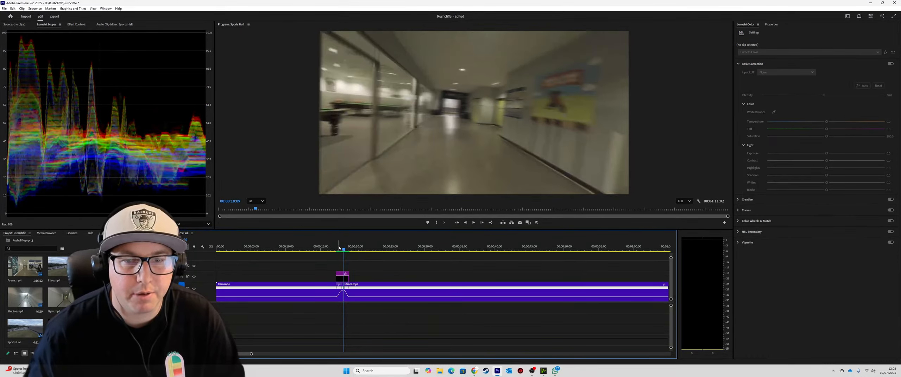
pyautogui.press('Right')
pyautogui.press('Right')
pyautogui.press('Right')
pyautogui.press('Right')
pyautogui.press('Right')
pyautogui.press('Right')
pyautogui.press('Right')
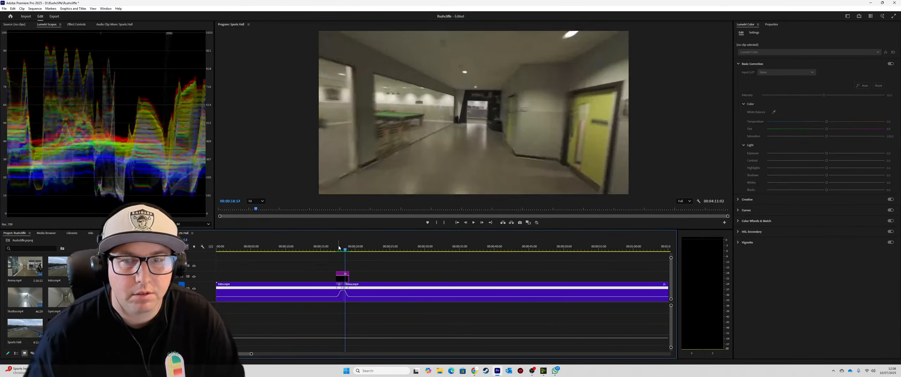
pyautogui.press('Left')
pyautogui.press('Left')
pyautogui.press('Left')
pyautogui.press('Left')
pyautogui.press('Left')
pyautogui.press('Left')
pyautogui.press('Left')
pyautogui.press('Left')
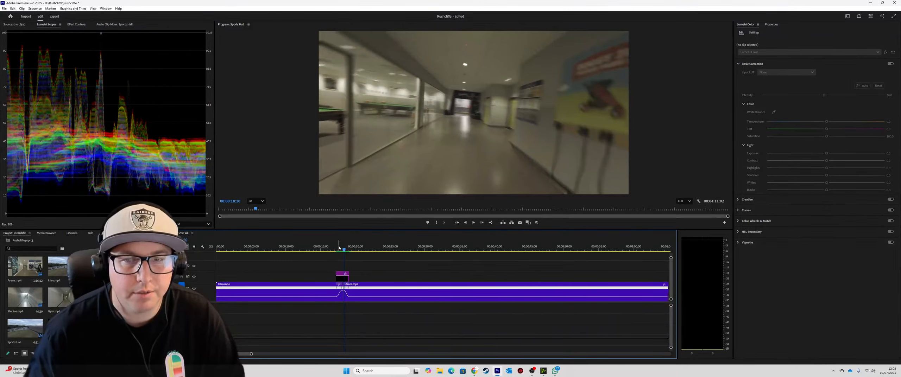
pyautogui.press('Right')
pyautogui.press('Right')
pyautogui.press('Right')
pyautogui.press('Right')
pyautogui.press('Right')
pyautogui.press('Right')
pyautogui.press('Right')
pyautogui.press('Right')
pyautogui.press('Right')
pyautogui.press('Right')
pyautogui.press('Right')
pyautogui.press('Right')
pyautogui.press('Right')
pyautogui.press('Right')
pyautogui.press('Right')
pyautogui.press('Right')
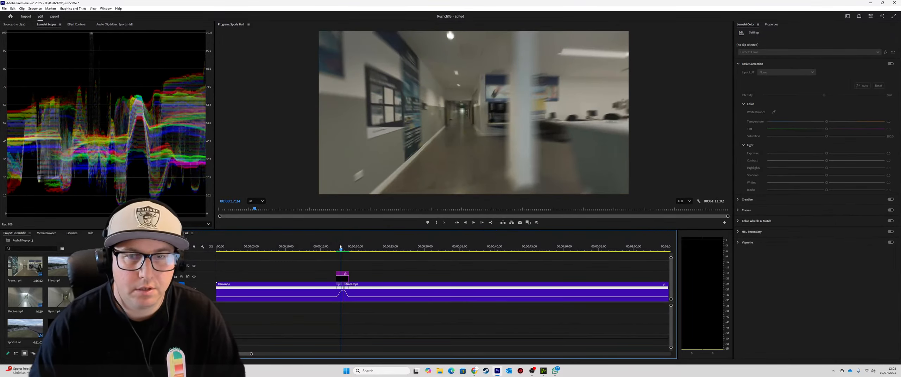
pyautogui.press('Left')
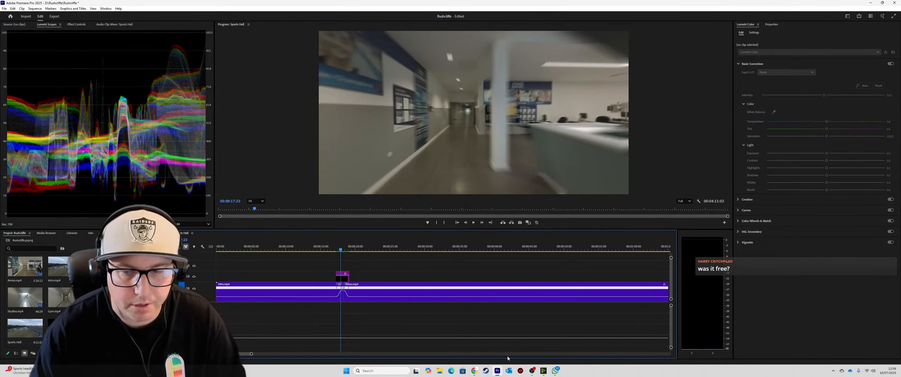
pyautogui.click(509, 372)
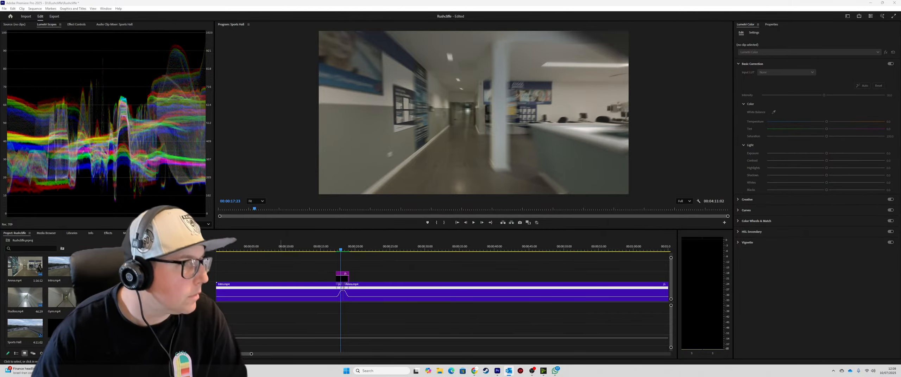
pyautogui.hotkey('alt', 'Tab')
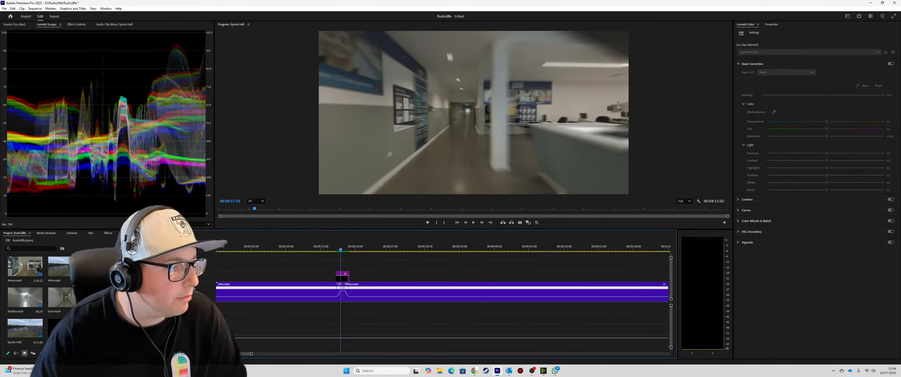
pyautogui.hotkey('alt', 'Tab')
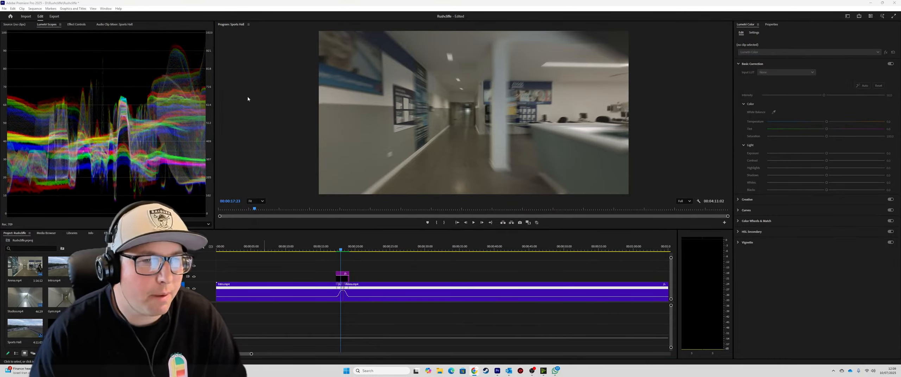
# Show the effect controls of the adjustment layer over the transition and set the RSMB Pro display to Color Src UnBlurred.
pyautogui.click(75, 25)
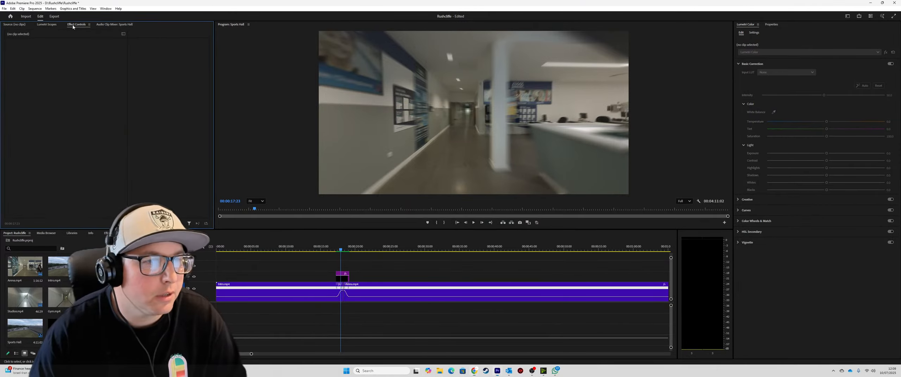
pyautogui.click(329, 297)
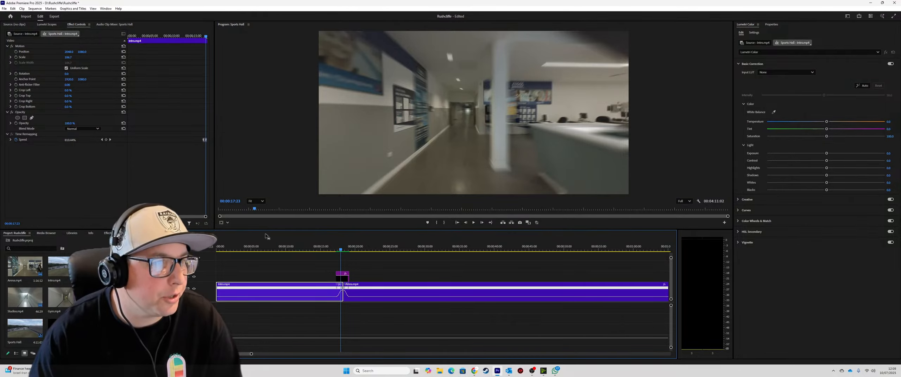
pyautogui.click(339, 279)
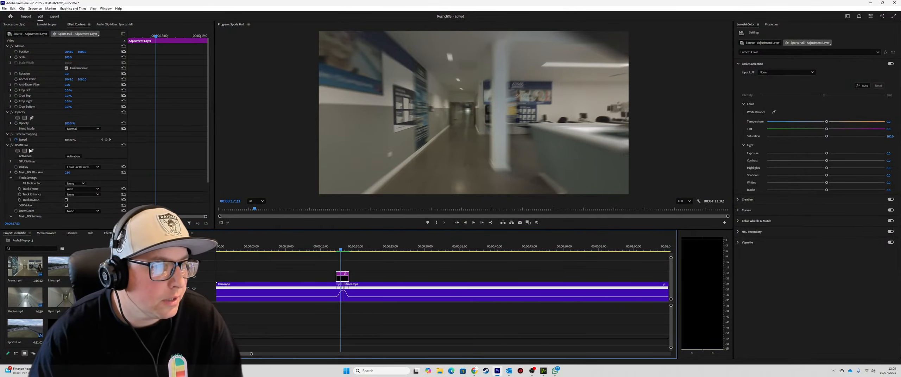
pyautogui.click(81, 167)
pyautogui.click(84, 182)
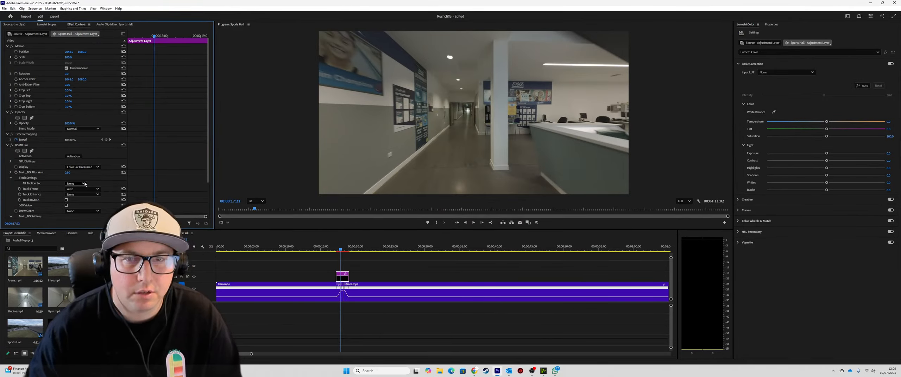
# Step the playhead back frame by frame to the start of the adjustment layer at 00:00:17:07.
pyautogui.press('Left')
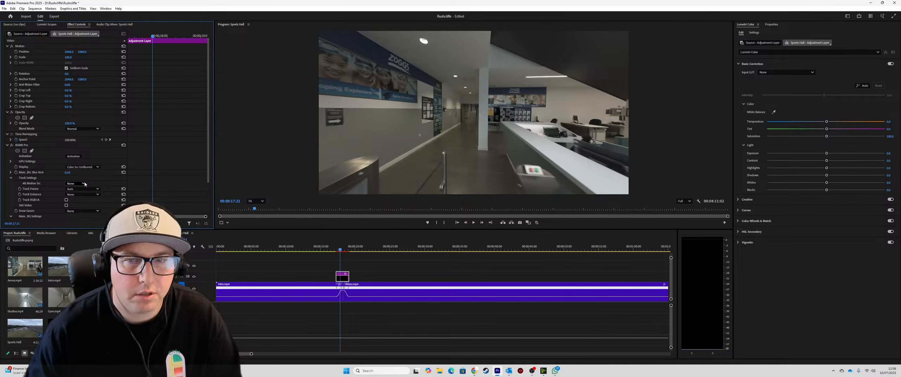
pyautogui.press('Left')
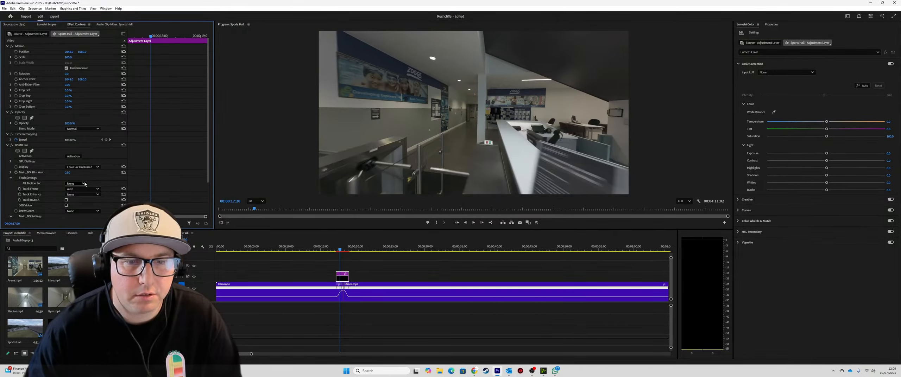
pyautogui.press('Left')
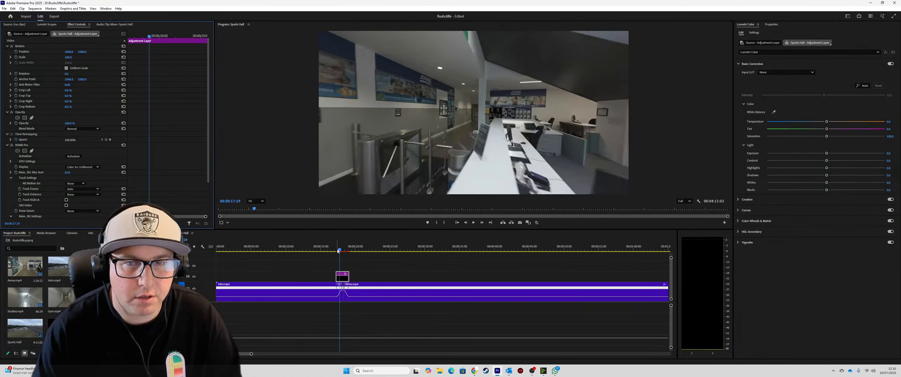
pyautogui.press('Left')
pyautogui.press('Left')
pyautogui.press('Left')
pyautogui.press('Left')
pyautogui.press('Left')
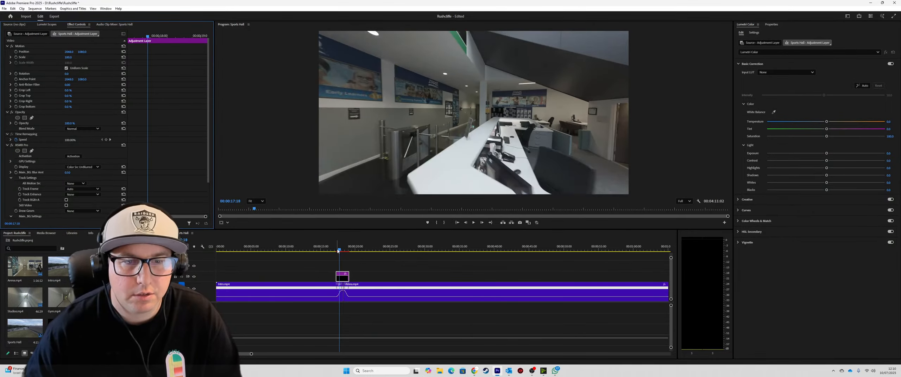
pyautogui.press('Left')
pyautogui.press('Left')
pyautogui.press('Left')
pyautogui.press('Left')
pyautogui.press('Left')
pyautogui.press('Left')
pyautogui.press('Left')
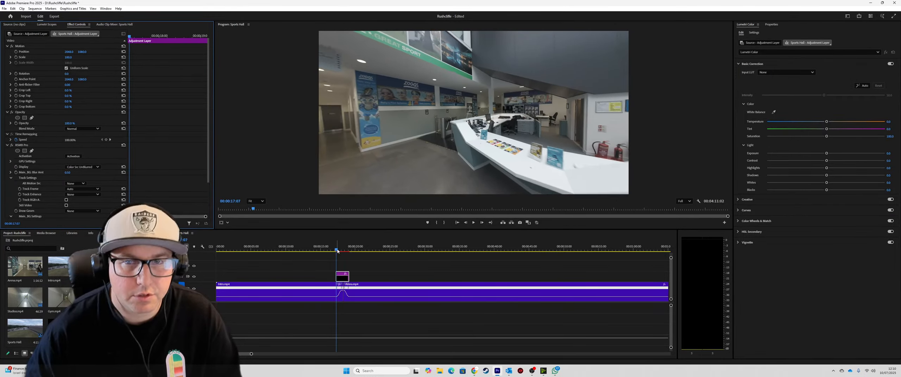
# Expand the RSMB Pro track points, set the first point's use to FG 1, and enable keyframing for its position.
pyautogui.click(339, 282)
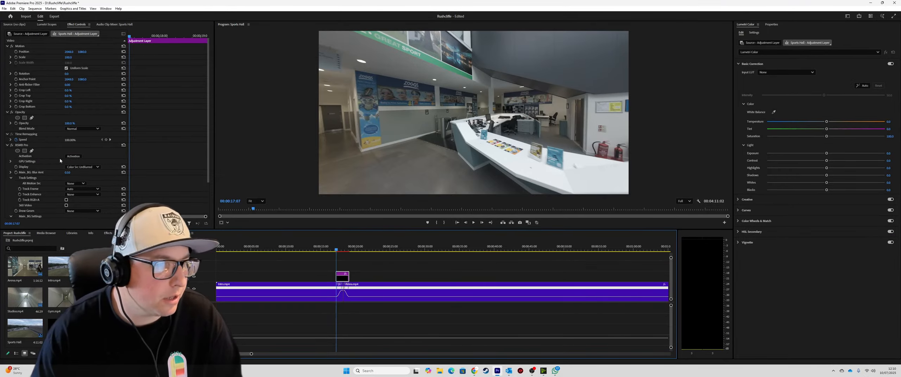
pyautogui.scroll(-1, 60, 158)
pyautogui.click(77, 163)
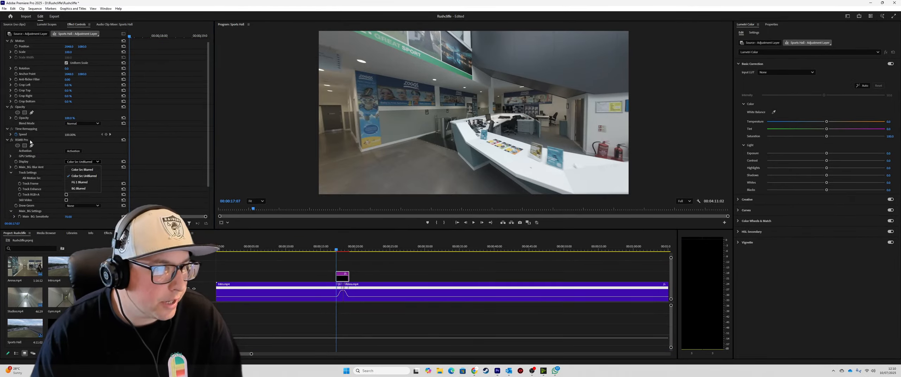
pyautogui.scroll(-3, 33, 160)
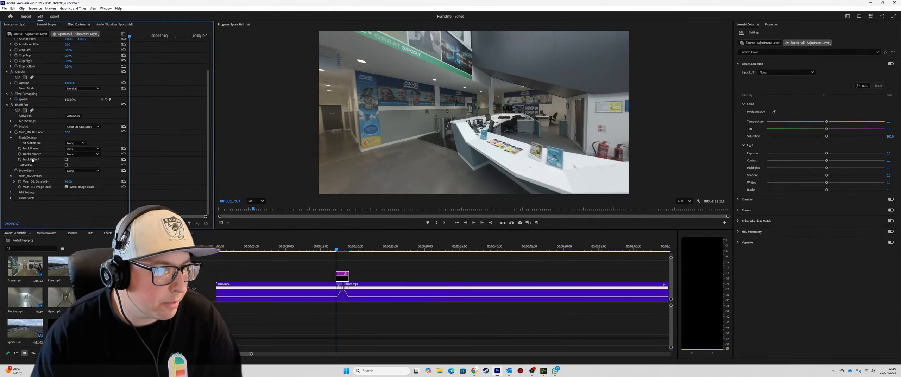
pyautogui.click(10, 198)
pyautogui.scroll(-4, 43, 183)
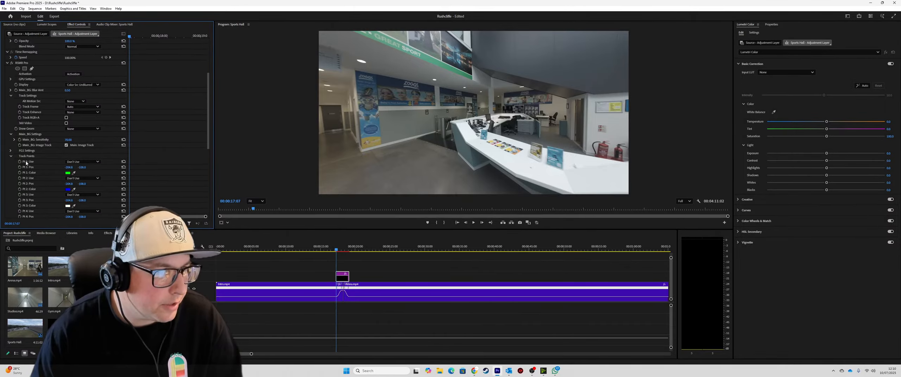
pyautogui.click(81, 162)
pyautogui.click(78, 180)
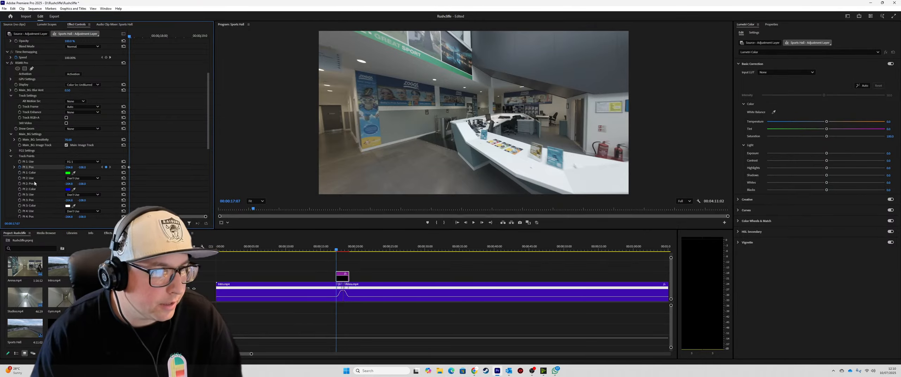
# Place the first track point on the ceiling light near the pillar above the reception desk at 00:00:17:07.
pyautogui.click(256, 201)
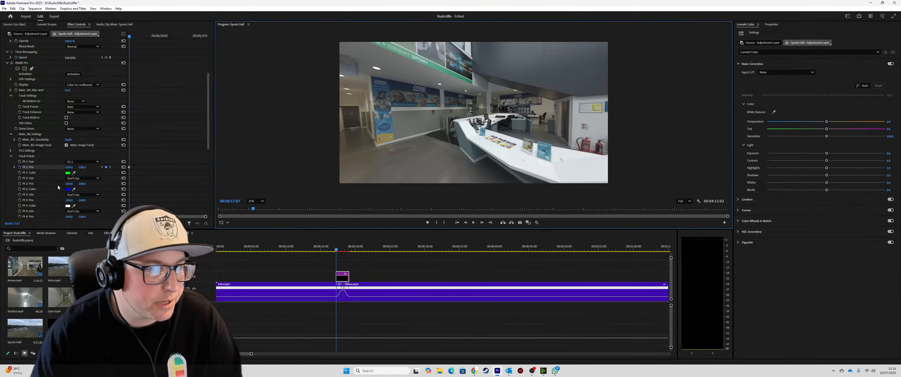
pyautogui.click(28, 167)
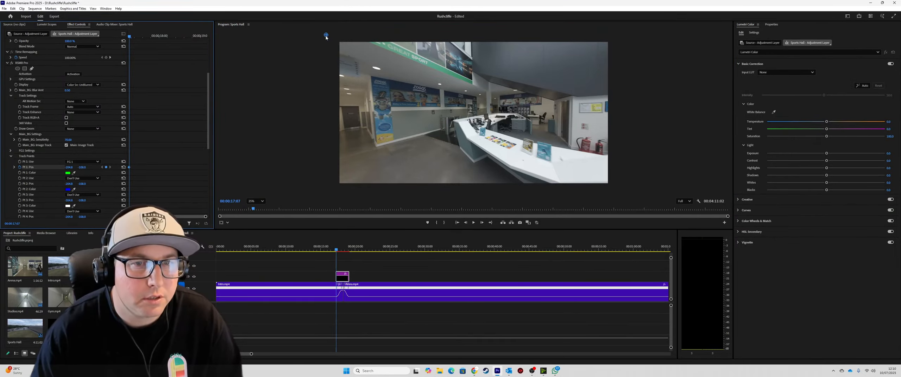
pyautogui.click(448, 98)
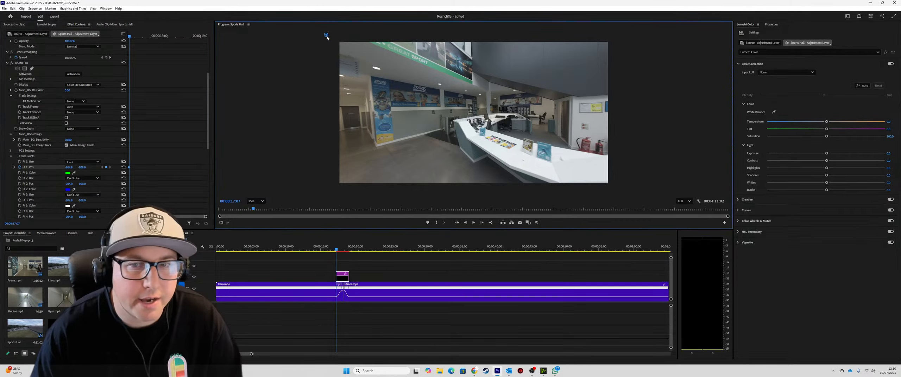
pyautogui.click(480, 97)
pyautogui.moveTo(480, 96); pyautogui.dragTo(480, 96)
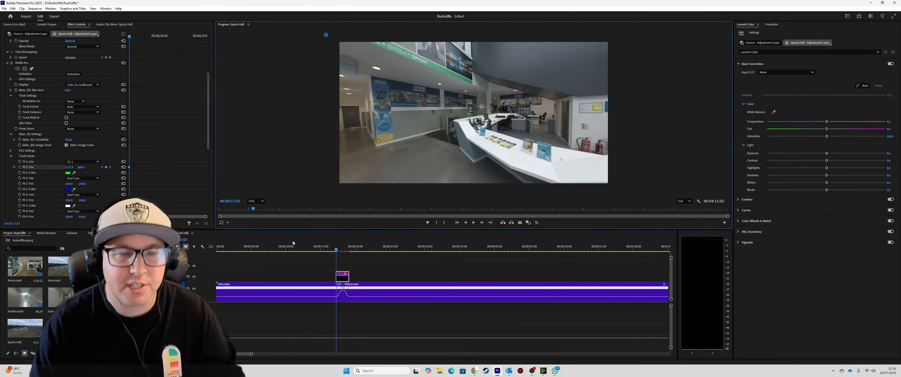
# Keyframe the first track point to follow the ceiling light frame by frame from 00:00:17:08 through 00:00:17:11.
pyautogui.click(256, 201)
pyautogui.click(256, 237)
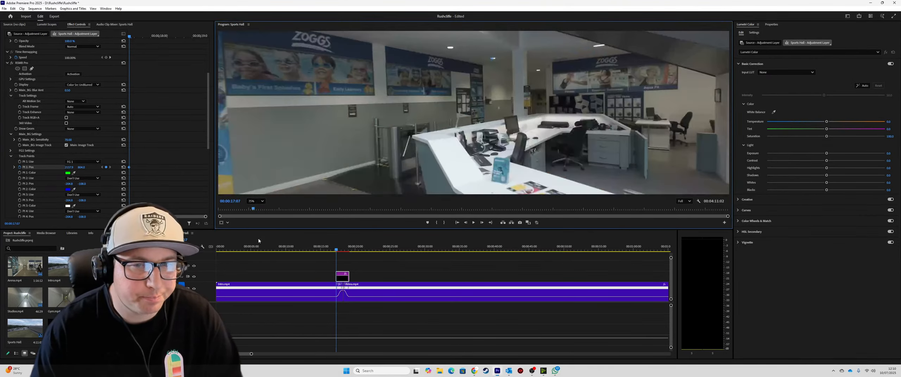
pyautogui.click(482, 223)
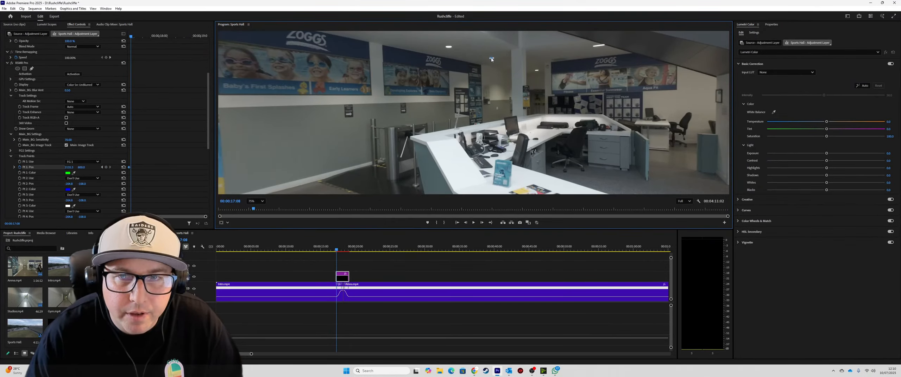
pyautogui.click(482, 223)
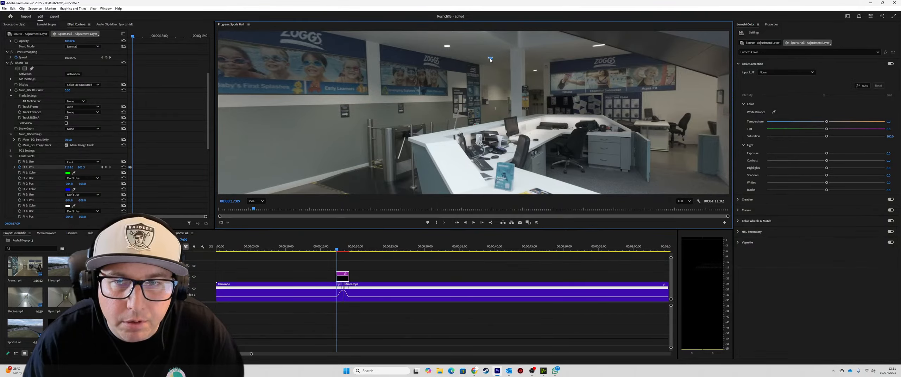
pyautogui.click(491, 58)
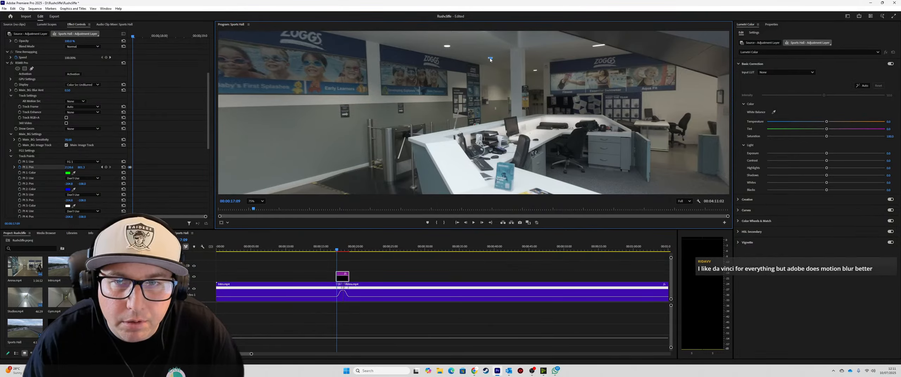
pyautogui.click(482, 222)
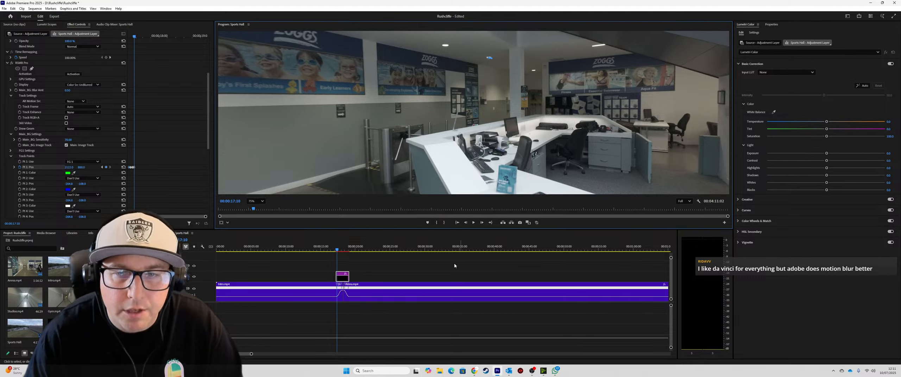
pyautogui.click(483, 223)
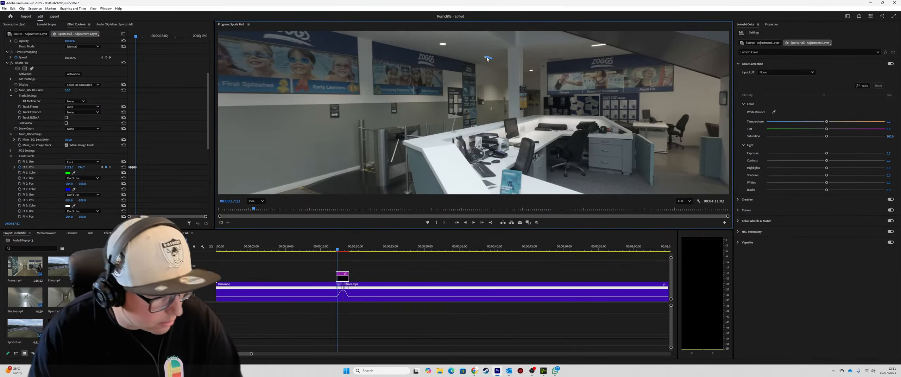
# Continue keyframing the first track point on the ceiling light from 00:00:17:12 through 00:00:17:16, and save the project at 00:00:17:17.
pyautogui.click(482, 223)
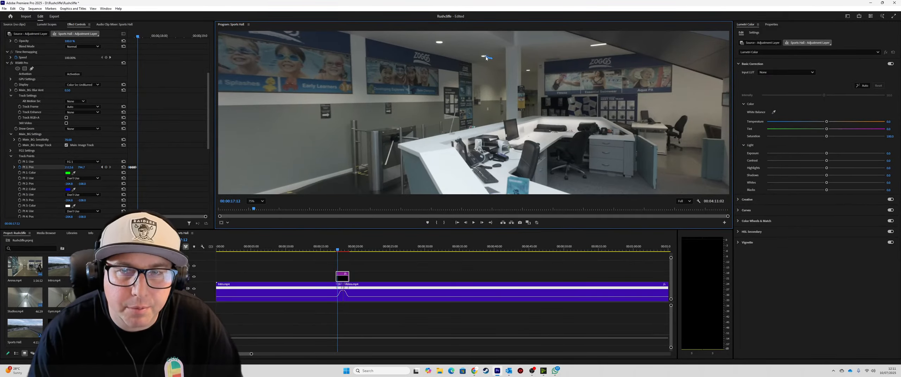
pyautogui.click(482, 223)
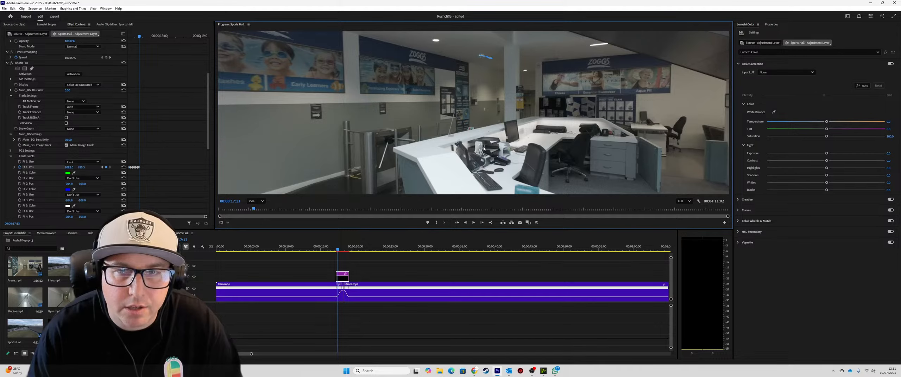
pyautogui.click(482, 223)
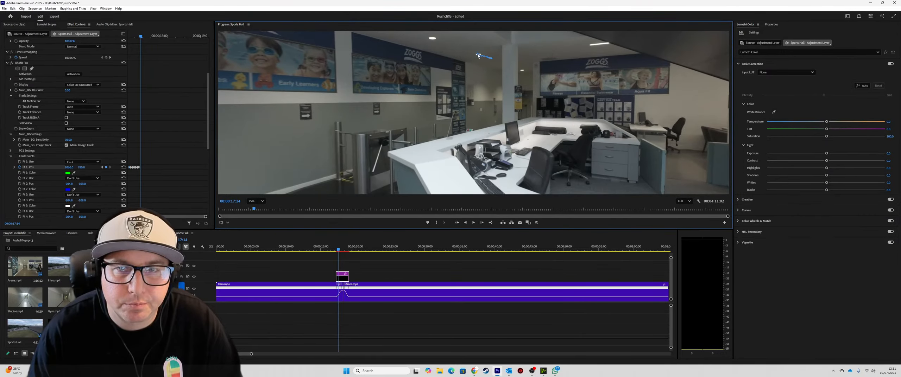
pyautogui.click(482, 223)
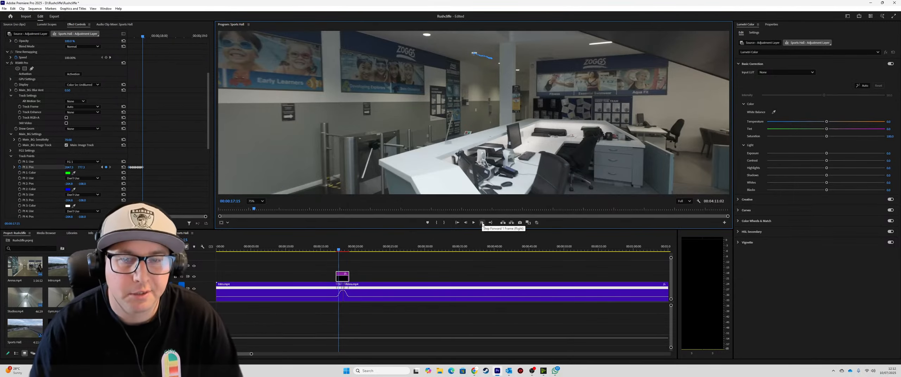
pyautogui.click(482, 223)
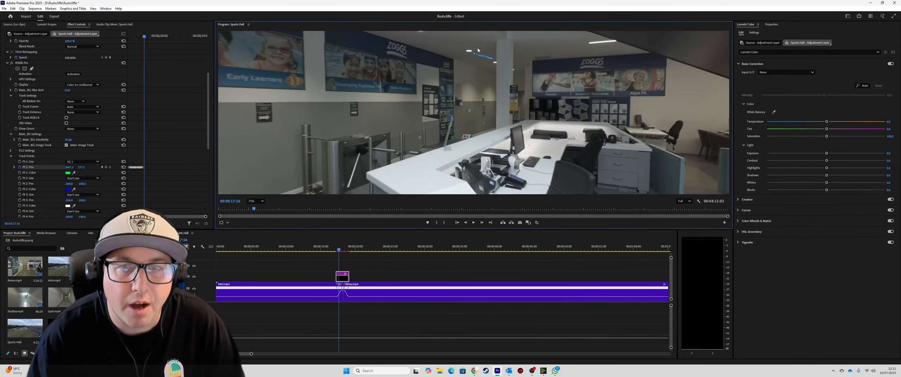
pyautogui.moveTo(471, 53); pyautogui.dragTo(468, 52)
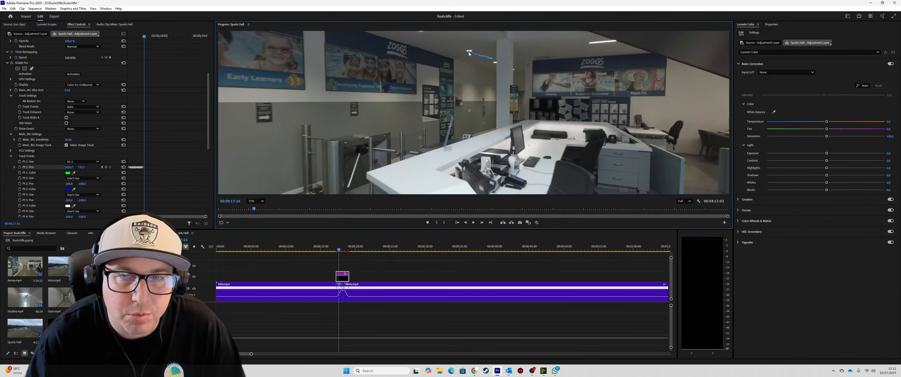
pyautogui.click(482, 223)
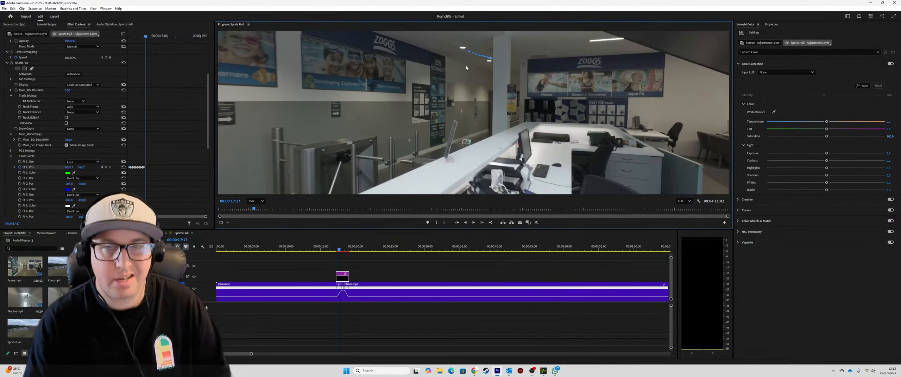
pyautogui.hotkey('ctrl', 's')
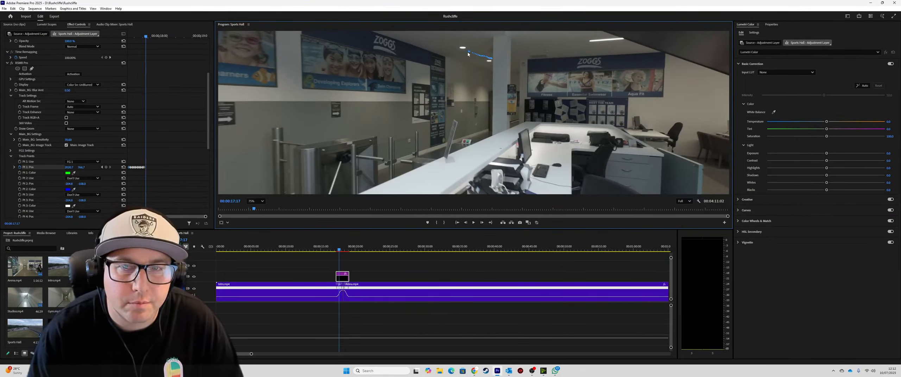
# Keyframe the first track point to follow the ceiling light frame by frame from 00:00:17:17 through 00:00:17:19.
pyautogui.click(463, 49)
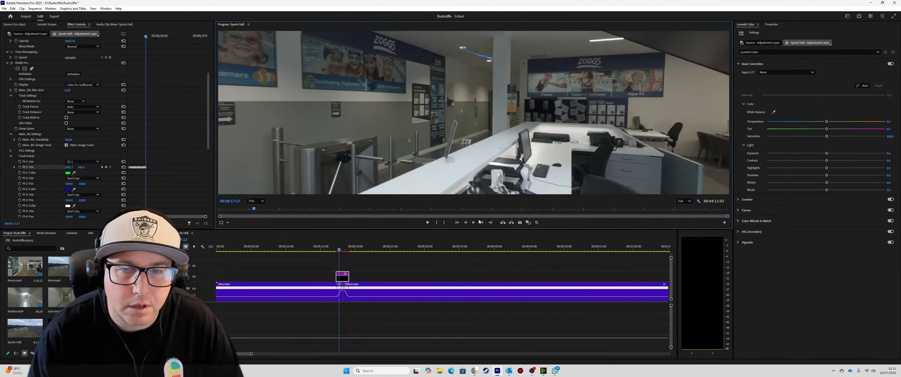
pyautogui.click(482, 223)
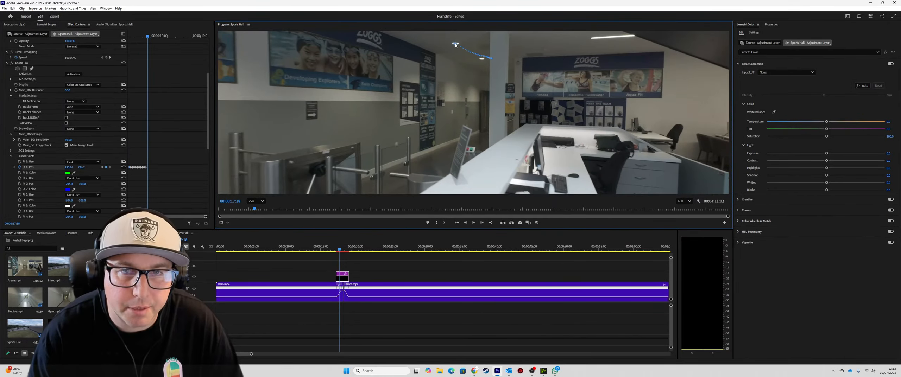
pyautogui.click(482, 224)
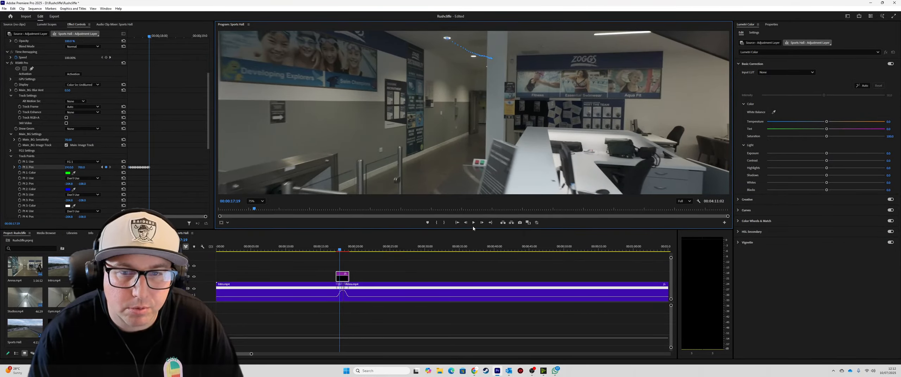
pyautogui.click(482, 223)
# Fit the whole frame in the preview and keyframe the first track point on the ceiling light from 00:00:17:20 through 00:00:18:00.
pyautogui.click(256, 201)
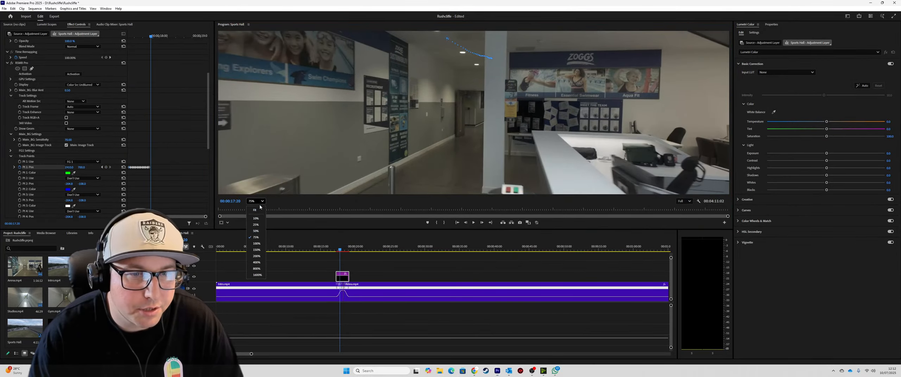
pyautogui.click(252, 209)
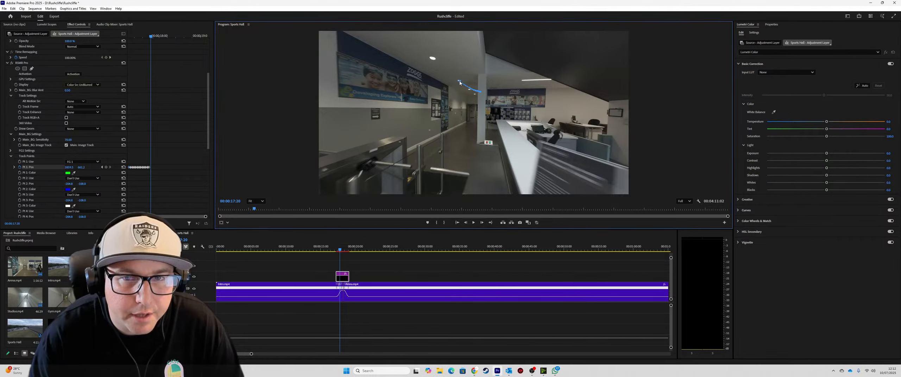
pyautogui.click(482, 223)
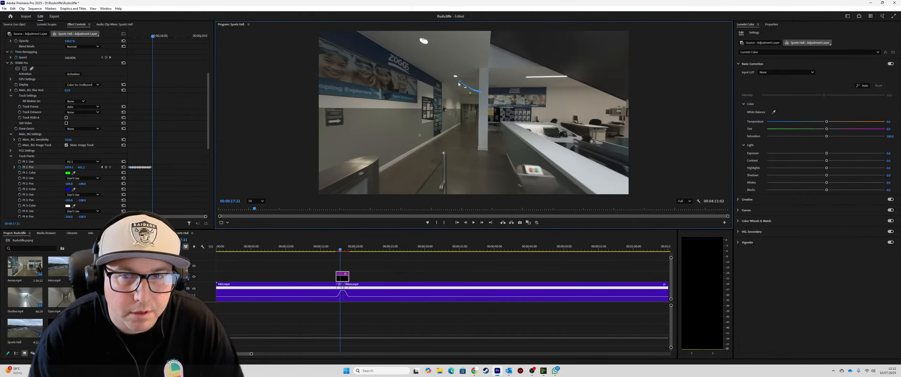
pyautogui.moveTo(459, 84); pyautogui.dragTo(455, 77)
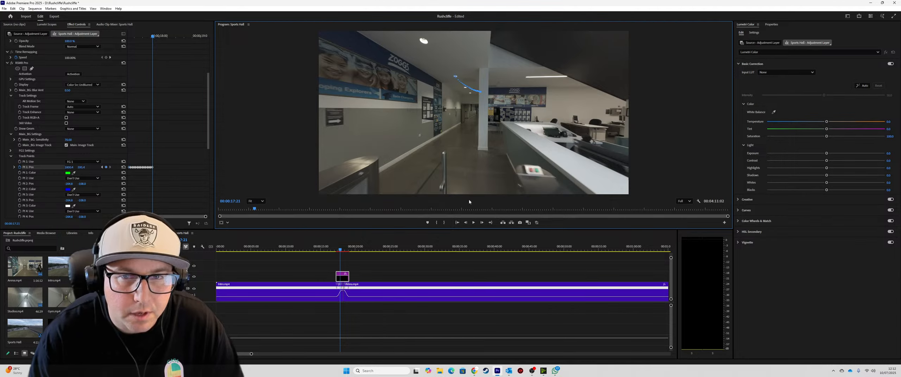
pyautogui.click(482, 223)
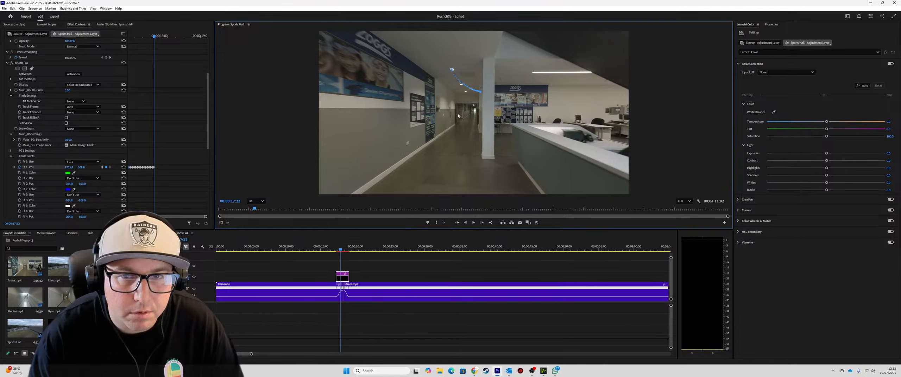
pyautogui.click(481, 223)
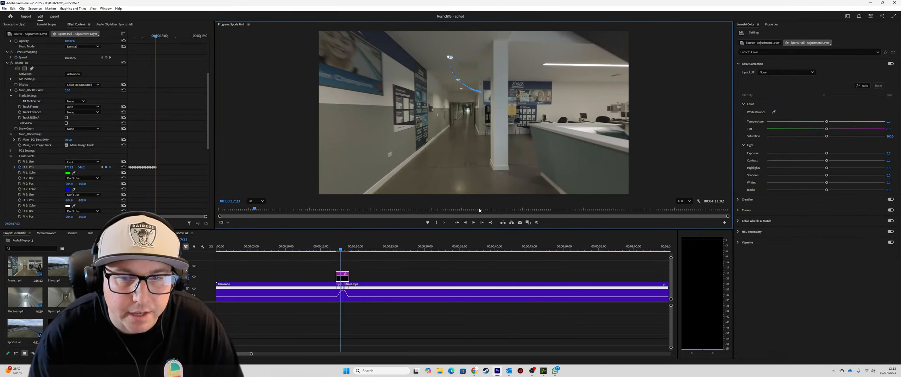
pyautogui.click(483, 224)
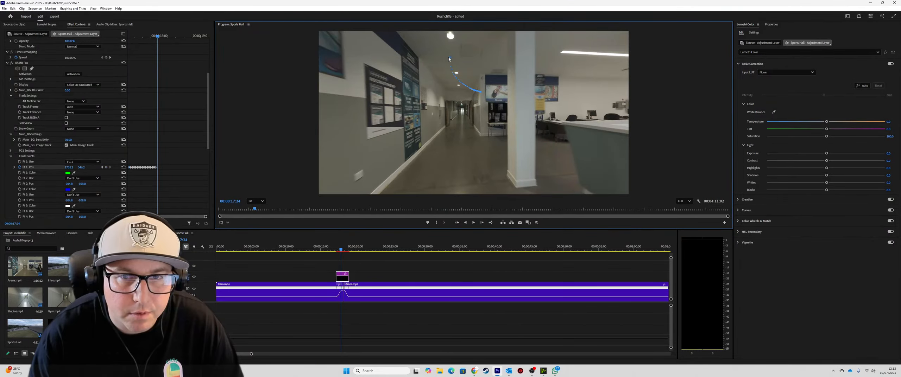
pyautogui.moveTo(447, 53); pyautogui.dragTo(450, 37)
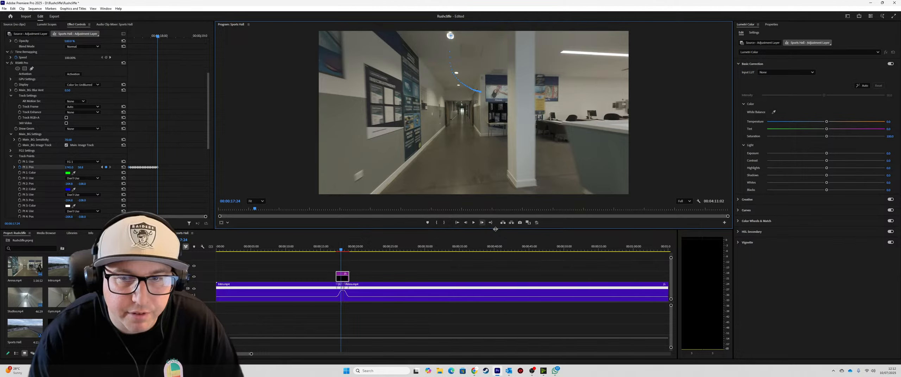
pyautogui.click(482, 222)
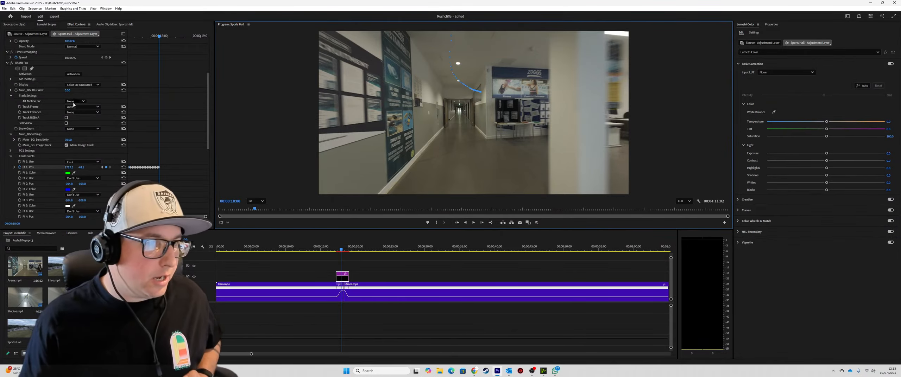
# Set the RSMB Pro display to Color Src Blurred and render the sequence preview.
pyautogui.click(82, 85)
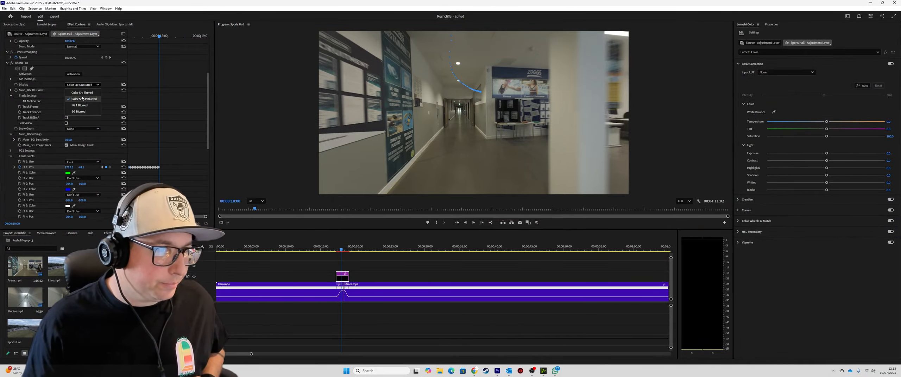
pyautogui.click(83, 93)
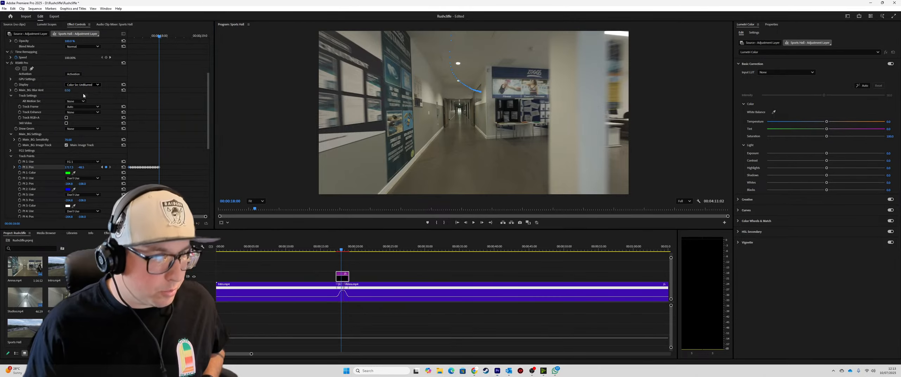
pyautogui.click(336, 250)
pyautogui.click(335, 250)
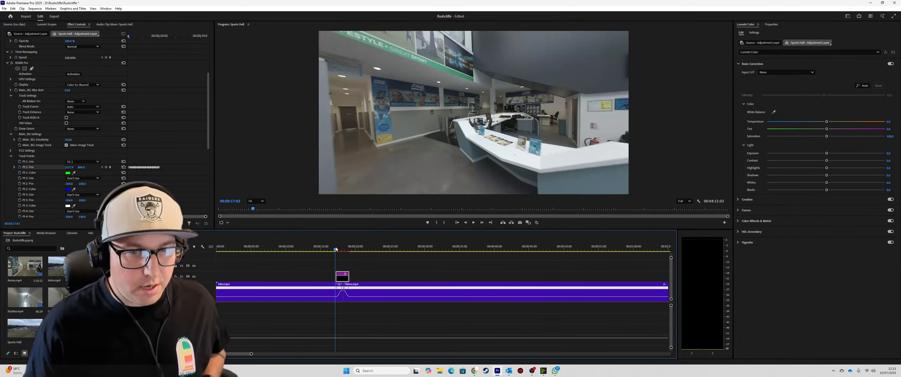
pyautogui.press('Return')
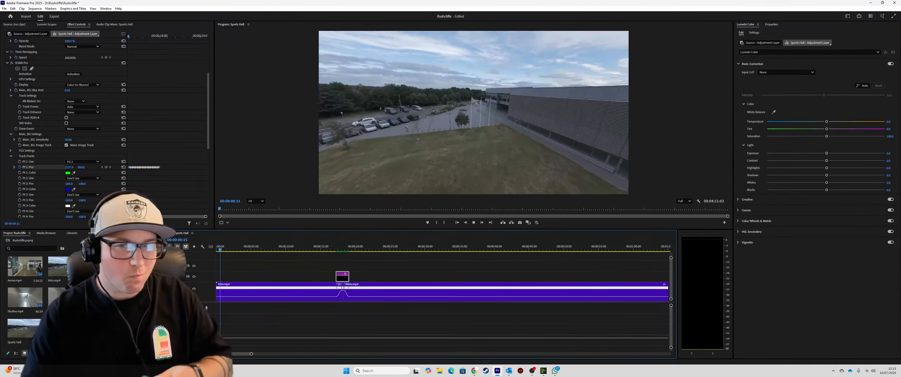
pyautogui.press('space')
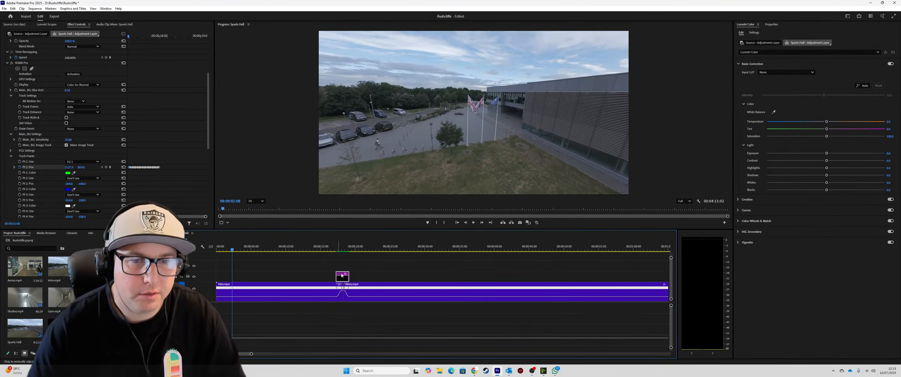
# Step frame by frame through the rendered transition from 00:00:17:06 to 00:00:18:00 to examine the motion blur.
pyautogui.click(336, 250)
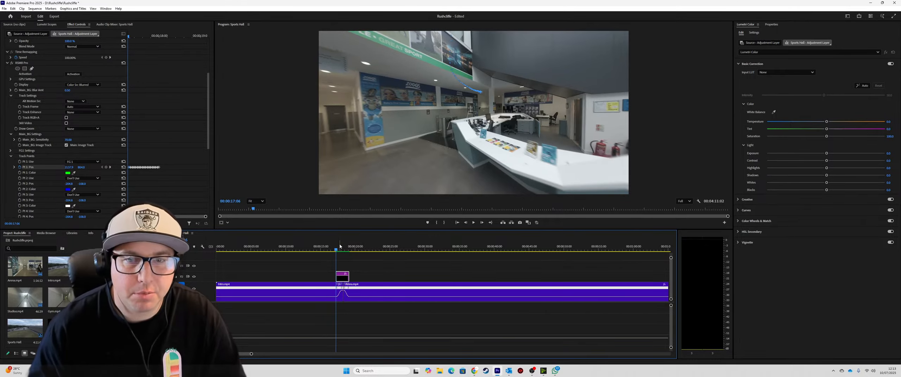
pyautogui.press('Right')
pyautogui.press('Right')
pyautogui.press('Right')
pyautogui.press('Right')
pyautogui.press('Right')
pyautogui.press('Right')
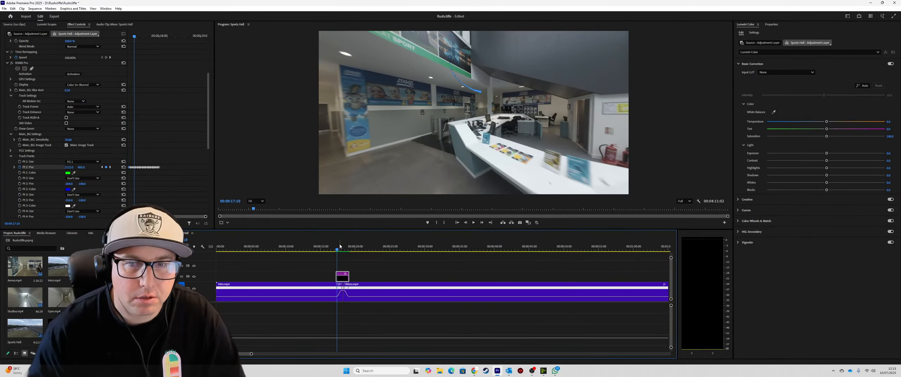
pyautogui.press('Right')
pyautogui.press('Right')
pyautogui.press('Right')
pyautogui.press('Right')
pyautogui.press('Right')
pyautogui.press('Right')
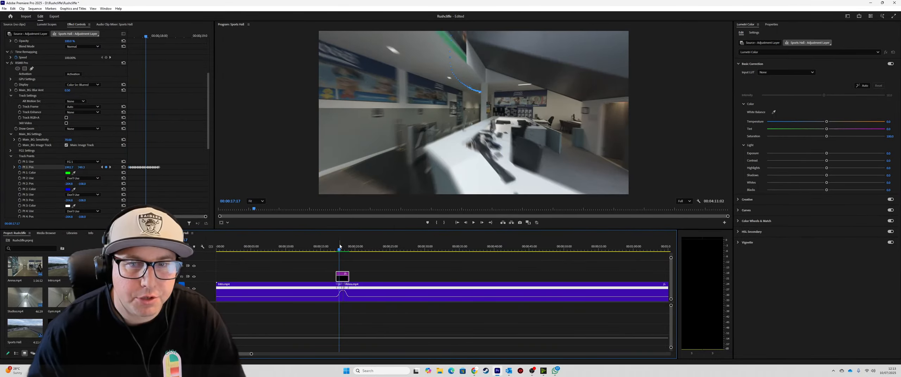
pyautogui.press('Right')
pyautogui.press('Right')
pyautogui.press('Right')
pyautogui.press('Right')
pyautogui.press('Right')
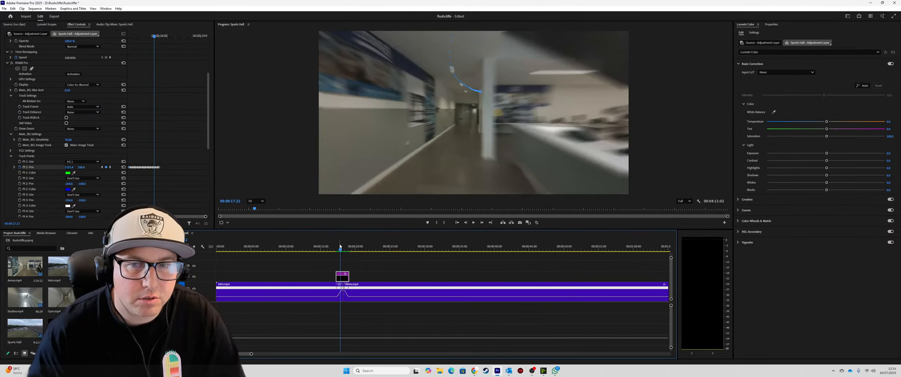
pyautogui.press('Right')
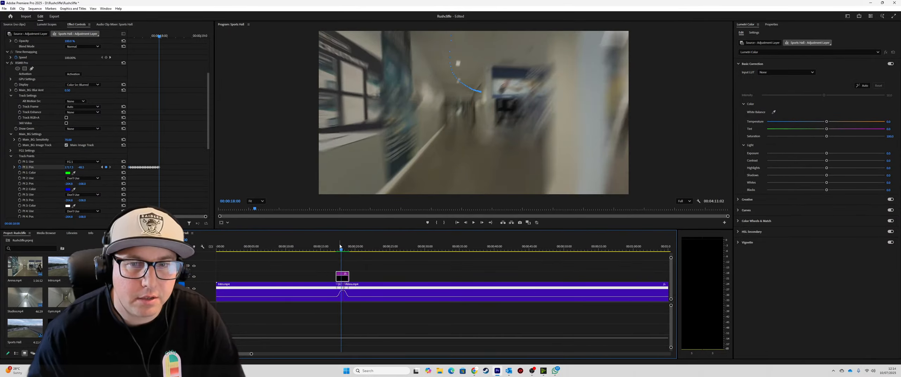
# Compare the motion blur on frames 00:00:17:24 and 00:00:18:00 at the end of the tracked section.
pyautogui.press('Right')
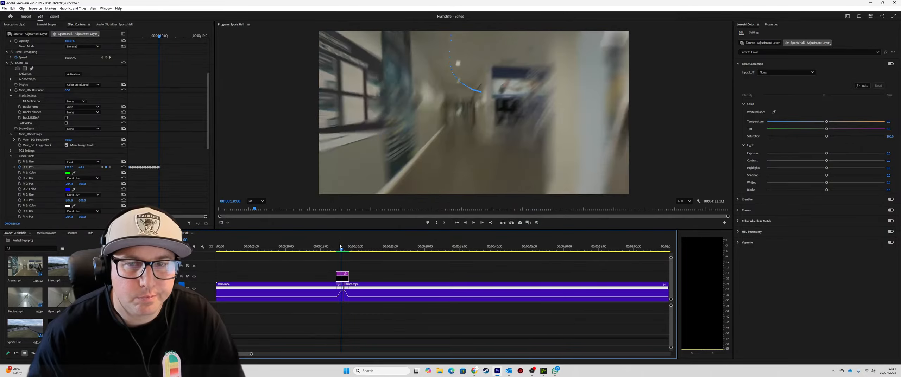
pyautogui.press('Left')
pyautogui.press('Right')
pyautogui.press('Left')
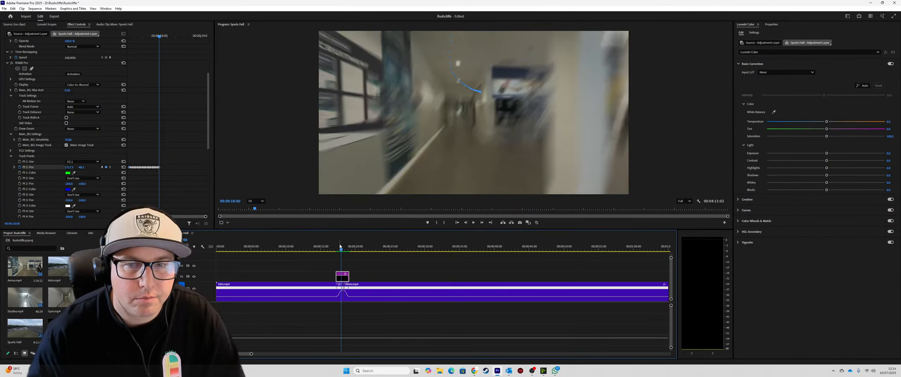
pyautogui.press('Left')
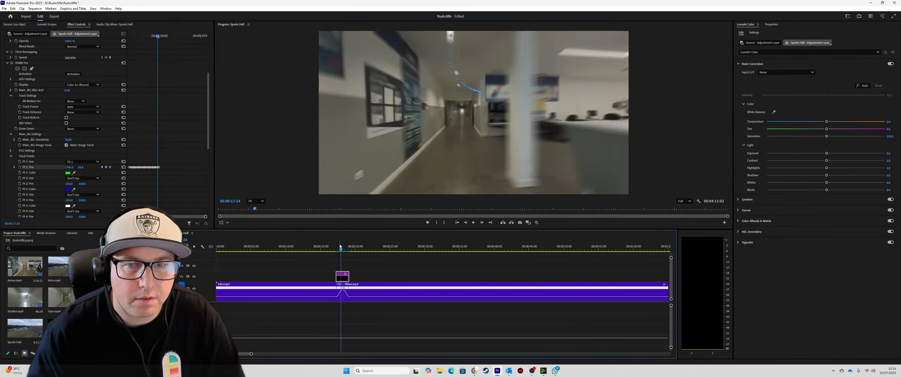
pyautogui.press('Right')
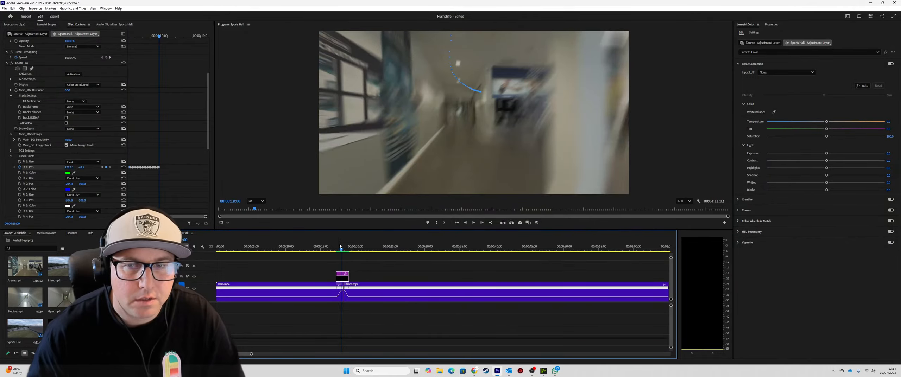
pyautogui.press('Left')
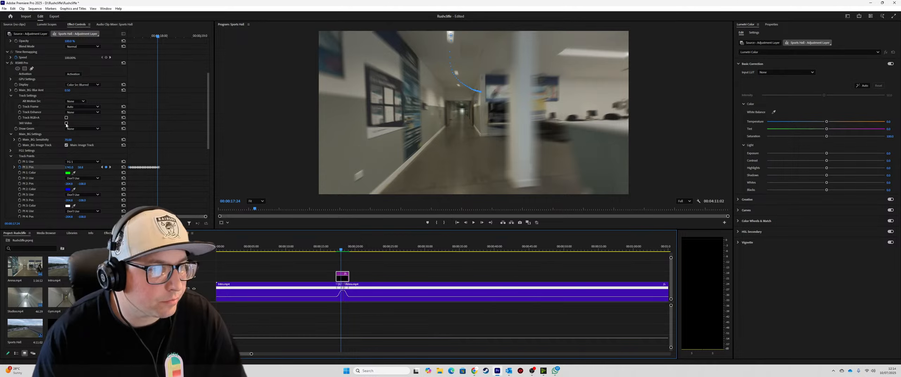
# Set the RSMB Pro Main_BG blur amount to -0.30 and render the transition preview again.
pyautogui.moveTo(68, 93); pyautogui.dragTo(71, 92)
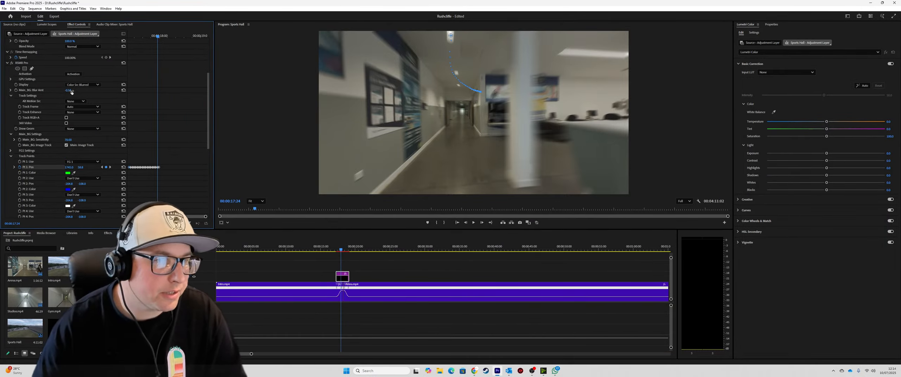
pyautogui.click(72, 90)
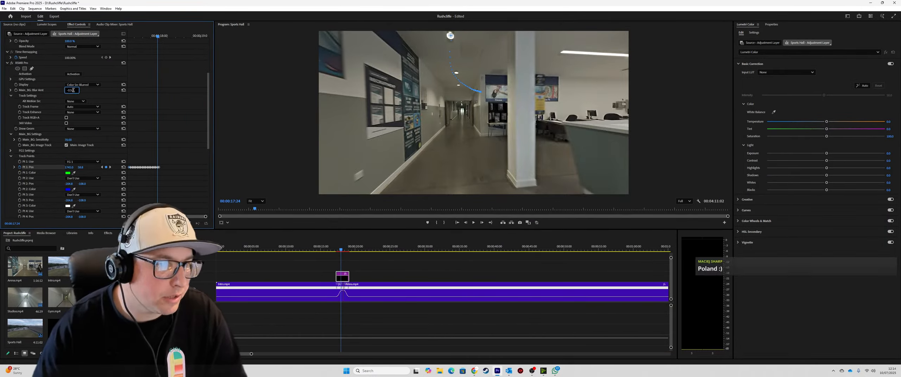
pyautogui.write('-0.')
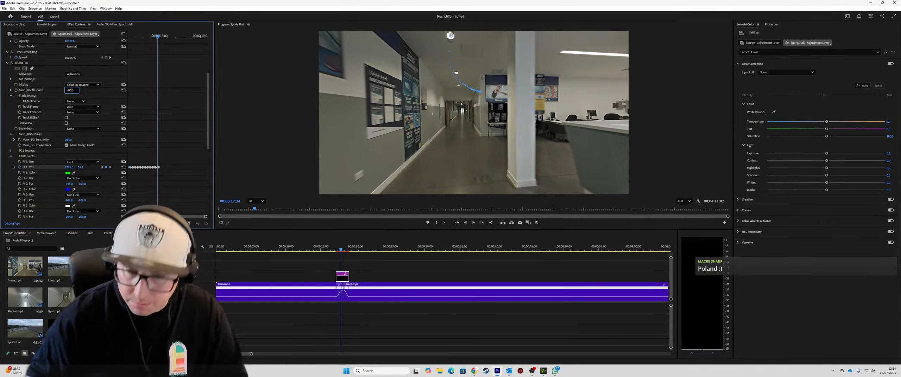
pyautogui.write('3')
pyautogui.press('Return')
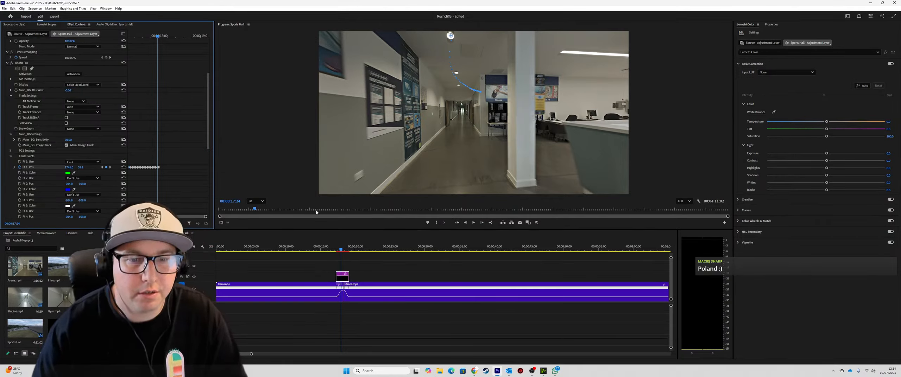
pyautogui.click(337, 250)
pyautogui.press('Return')
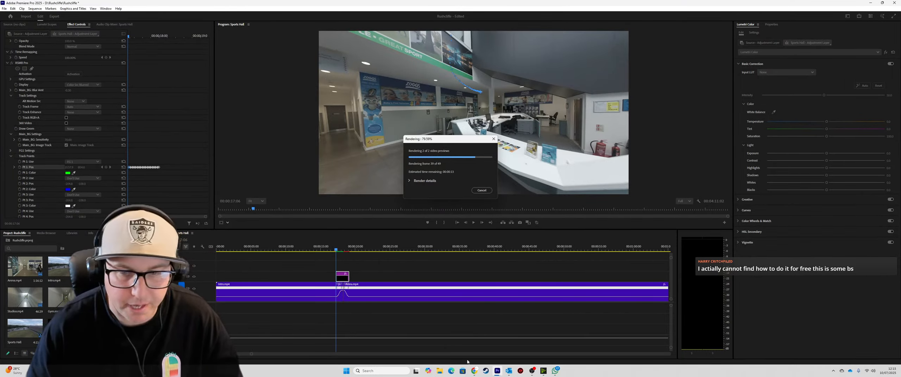
# Switch to OBS to check the live stream's status, and return to Premiere Pro.
pyautogui.moveTo(478, 373)
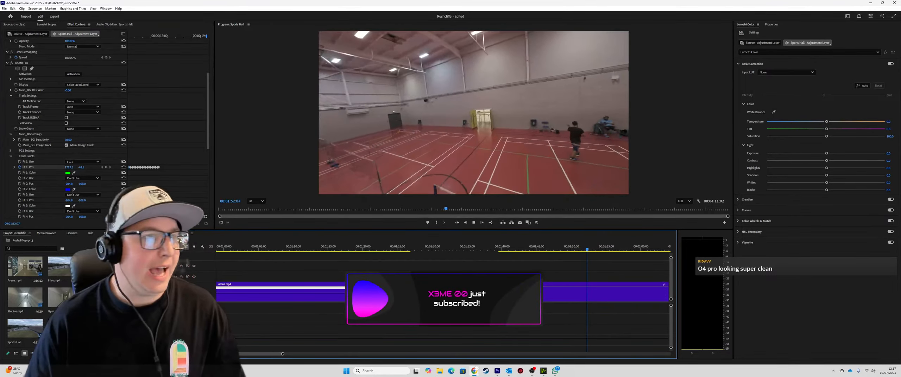
pyautogui.click(533, 371)
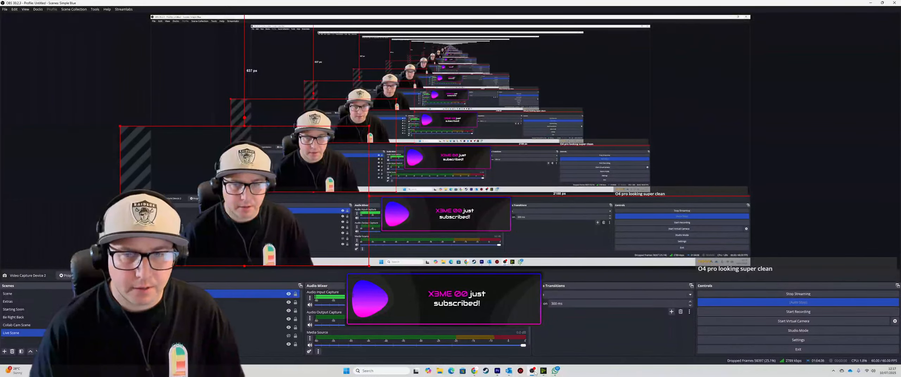
pyautogui.click(533, 371)
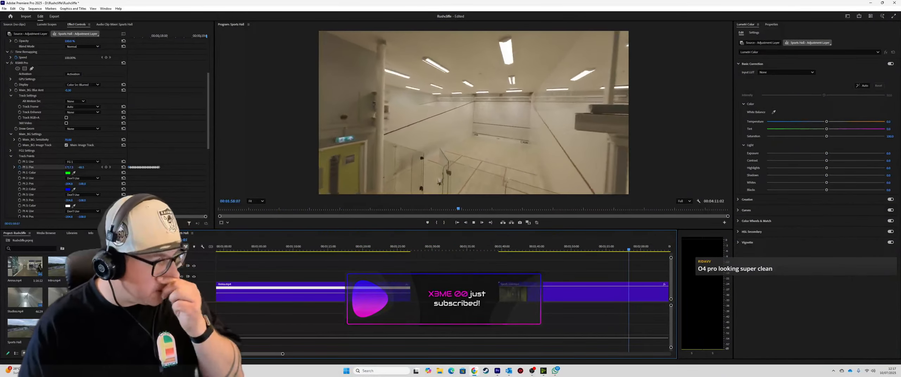
# Stop the preview playback and switch to Chrome's YouTube window to check the live stream.
pyautogui.click(474, 223)
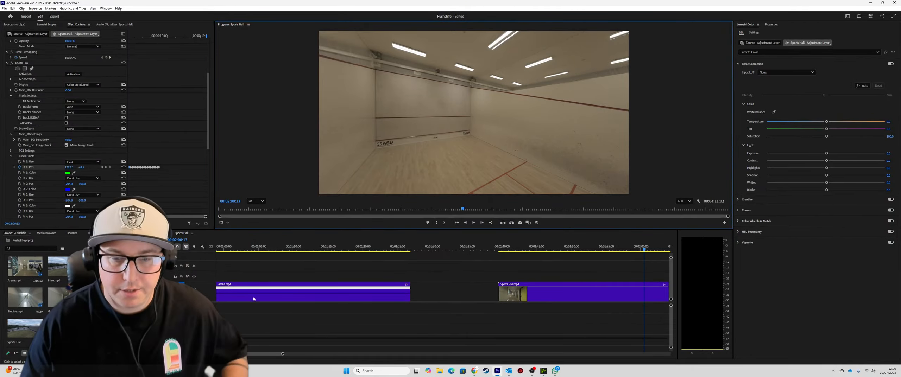
pyautogui.moveTo(478, 372)
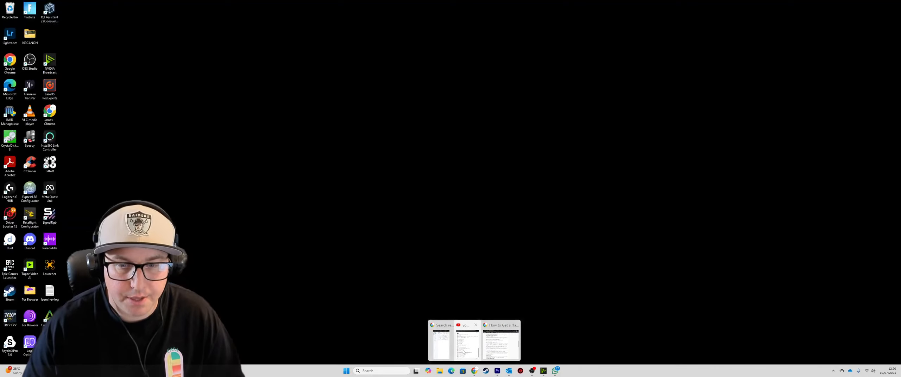
pyautogui.click(464, 348)
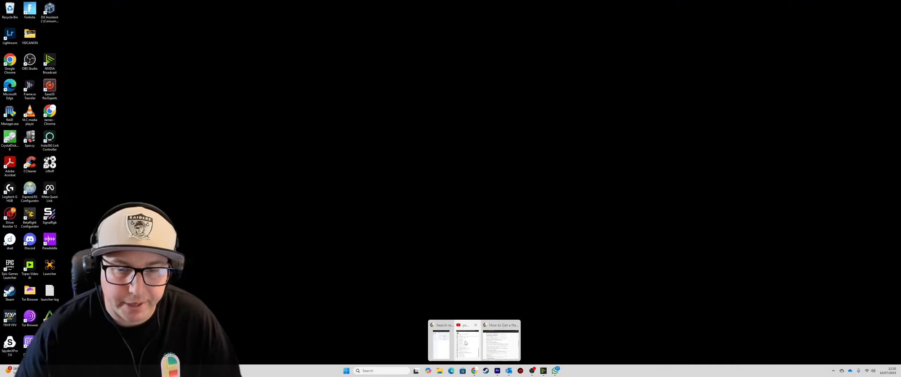
pyautogui.click(465, 344)
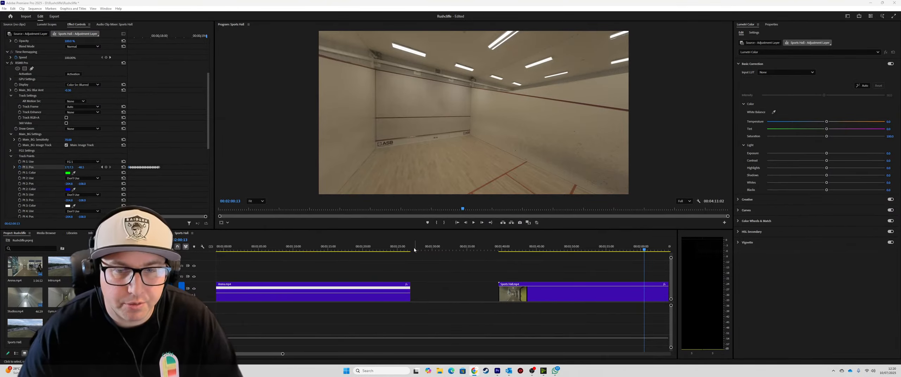
# Return to Premiere Pro, move the playhead to 00:01:18:08 and show the time-remapping speed graph on the Arena.mp4 clip.
pyautogui.click(343, 251)
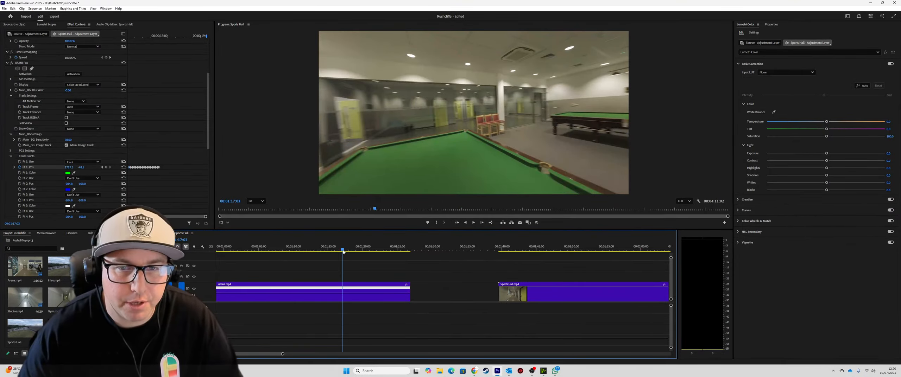
pyautogui.moveTo(344, 252); pyautogui.dragTo(351, 249)
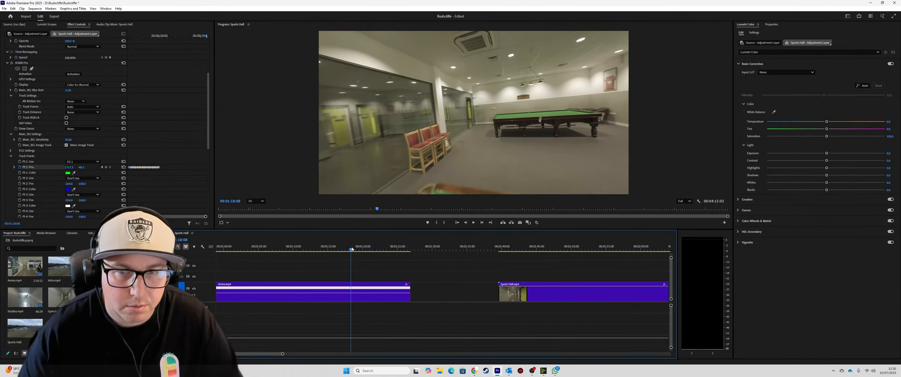
pyautogui.rightClick(404, 285)
pyautogui.moveTo(427, 302)
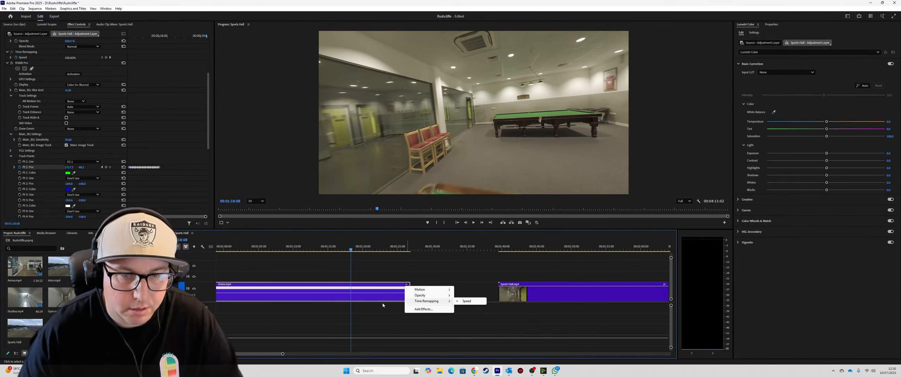
pyautogui.click(467, 302)
pyautogui.moveTo(284, 356); pyautogui.dragTo(385, 355)
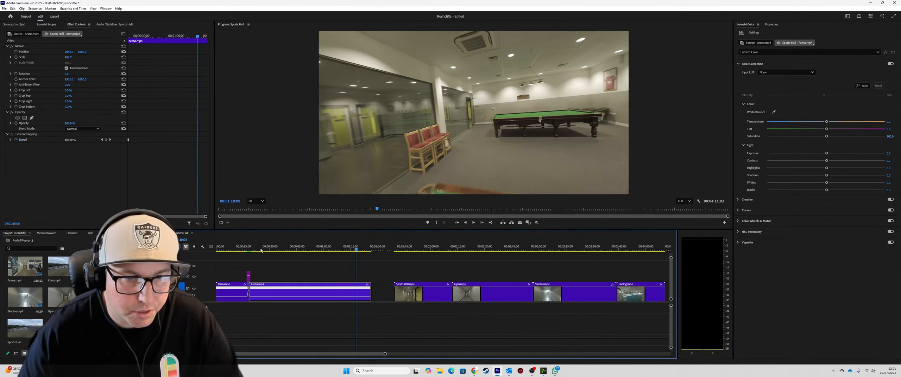
# Play the speed-ramped transition from the Intro clip into Arena.mp4, stepping back to 00:00:19:01.
pyautogui.click(249, 248)
pyautogui.press('space')
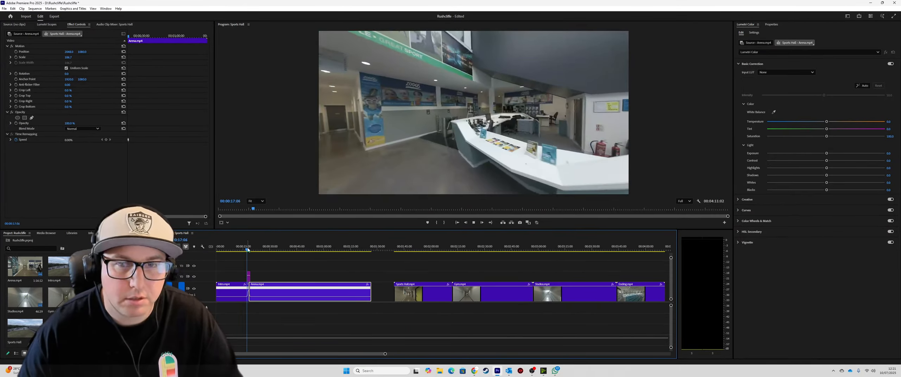
pyautogui.press('space')
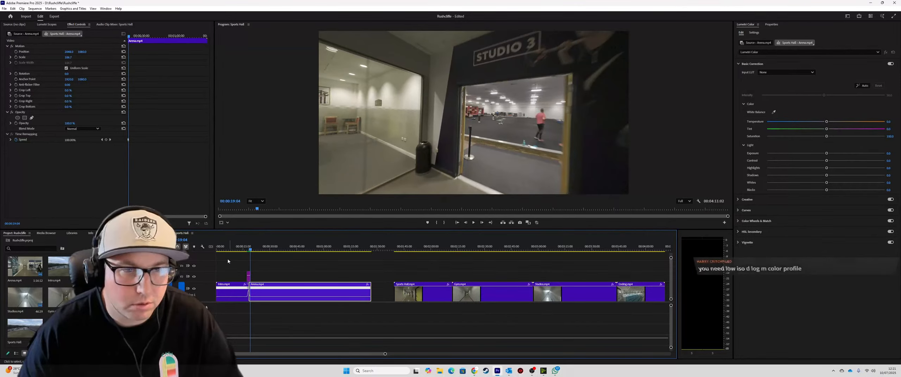
pyautogui.press('Left')
pyautogui.press('Left')
pyautogui.press('Left')
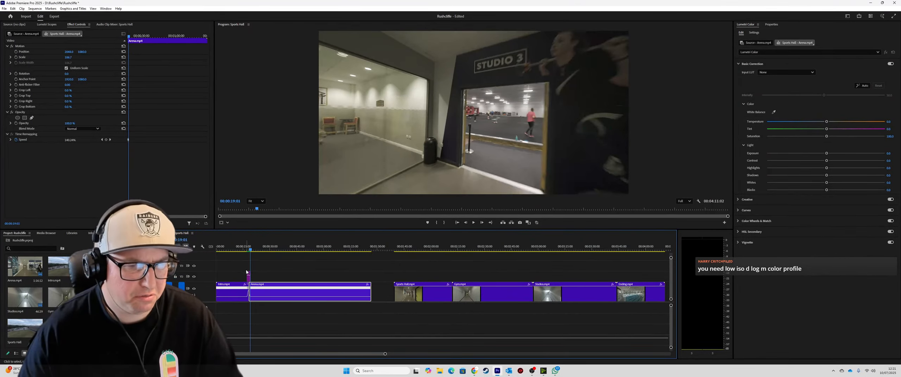
# Select the adjustment layer over the transition and replay the section, returning the playhead to the reception desk shot.
pyautogui.click(249, 252)
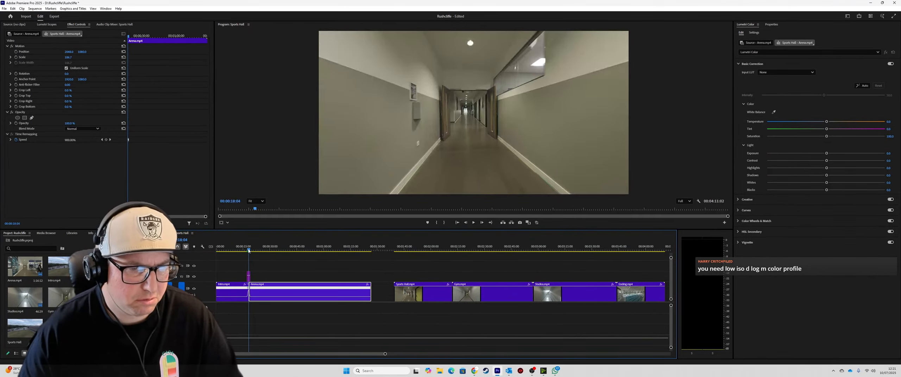
pyautogui.click(248, 277)
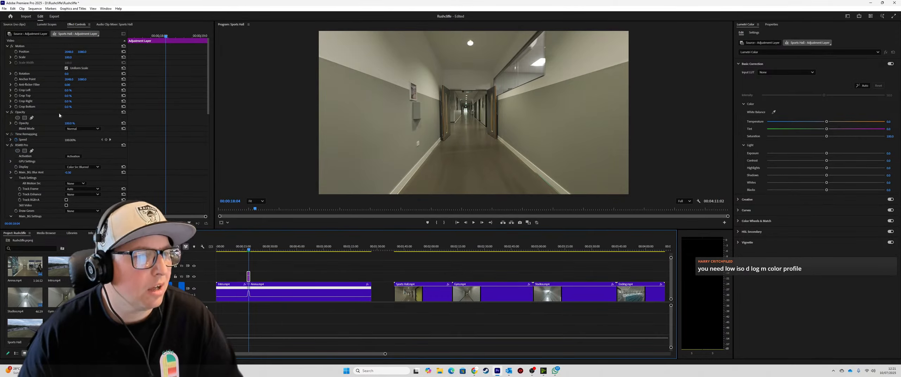
pyautogui.click(247, 249)
pyautogui.press('space')
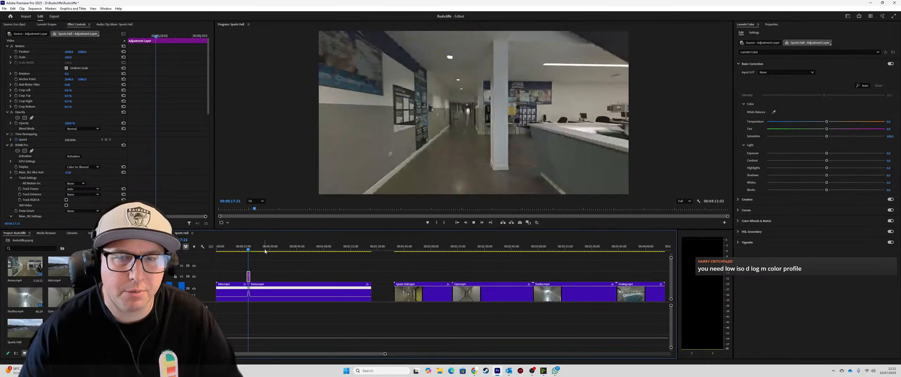
pyautogui.press('space')
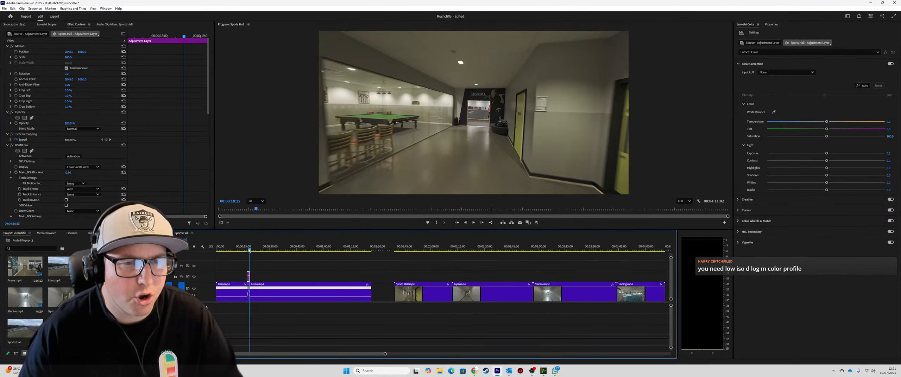
pyautogui.moveTo(248, 251); pyautogui.dragTo(247, 250)
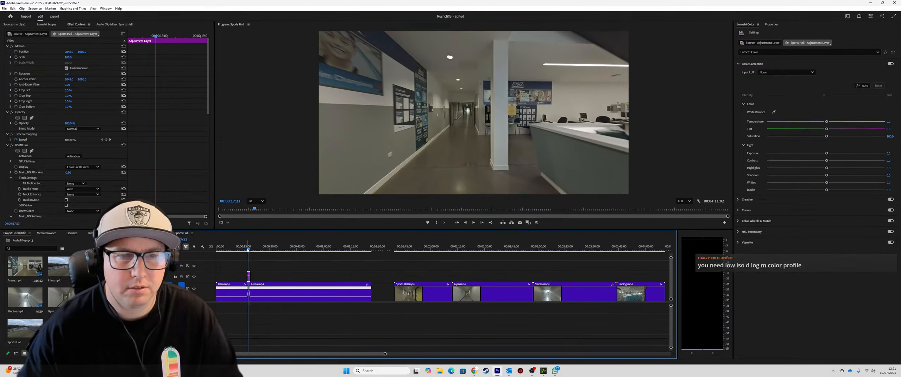
# Set the RSMB Pro Main_BG blur amount to -0.5, render the preview and replay the transition.
pyautogui.click(69, 172)
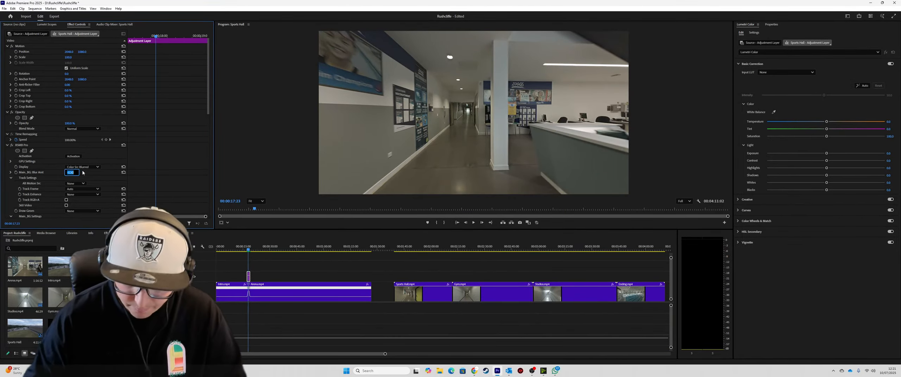
pyautogui.write('-0.5')
pyautogui.press('Return')
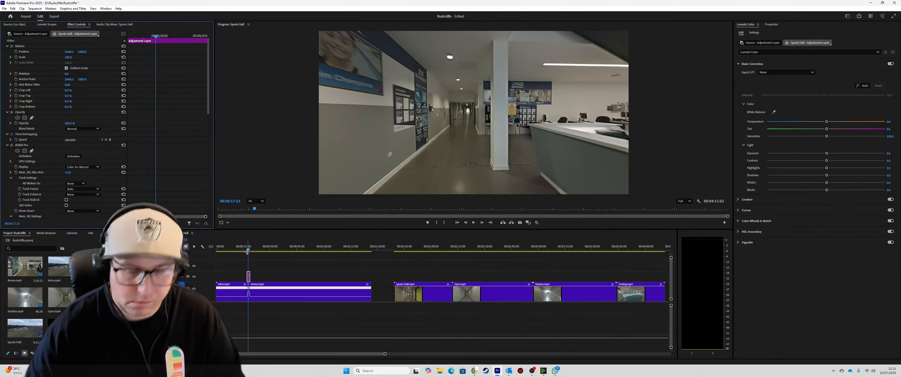
pyautogui.press('Return')
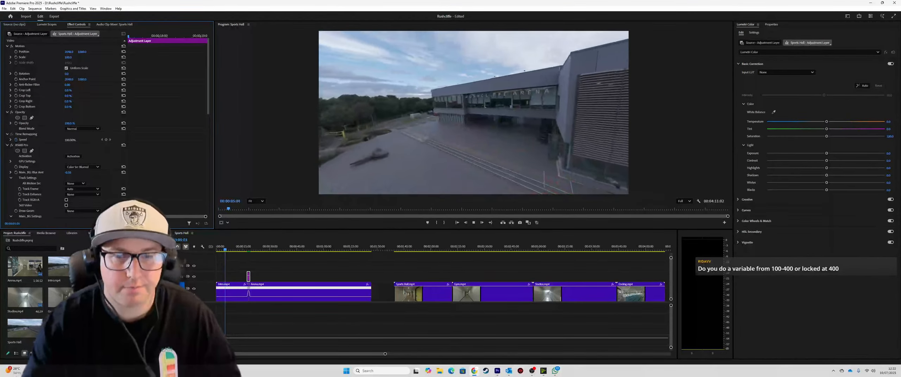
pyautogui.click(248, 249)
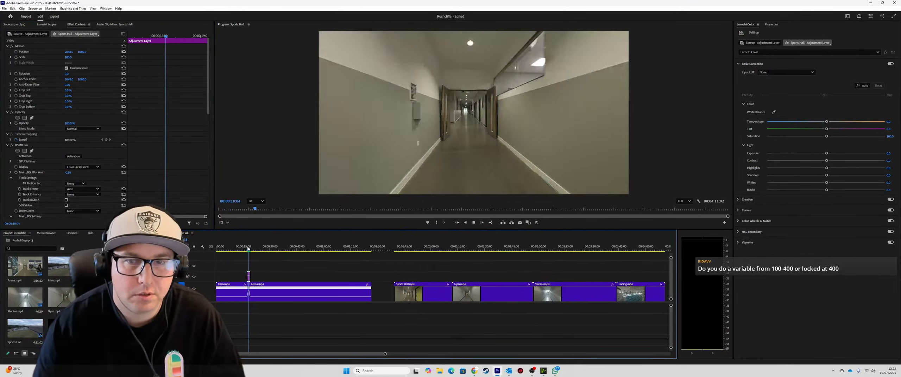
pyautogui.press('space')
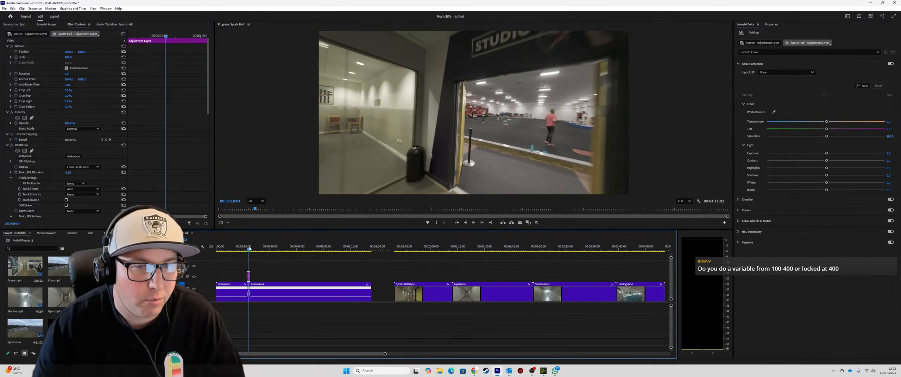
# Try deleting the adjustment layer over the transition, and undo the deletion.
pyautogui.moveTo(385, 354); pyautogui.dragTo(292, 357)
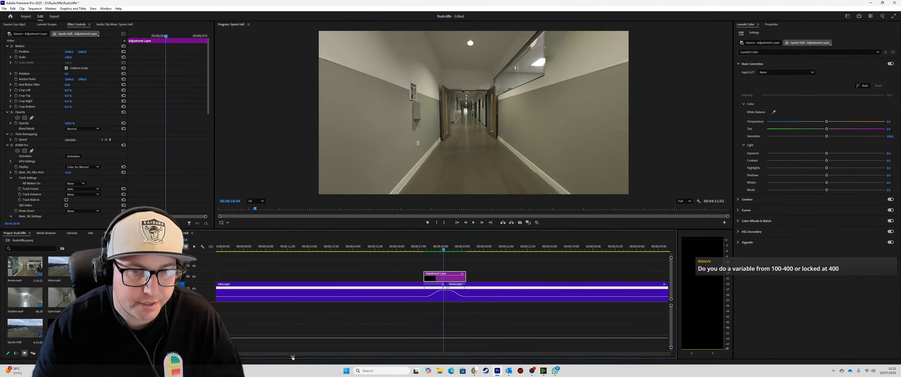
pyautogui.press('=')
pyautogui.press('Delete')
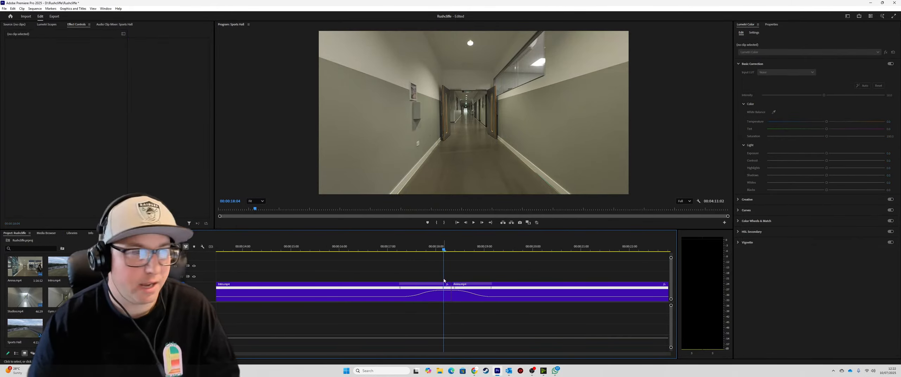
pyautogui.hotkey('ctrl', 'z')
# Step back to frame 00:00:17:22 and review the RSMB Pro settings on the adjustment layer.
pyautogui.press('Left')
pyautogui.press('Left')
pyautogui.press('Left')
pyautogui.press('Left')
pyautogui.press('Left')
pyautogui.press('Left')
pyautogui.press('Left')
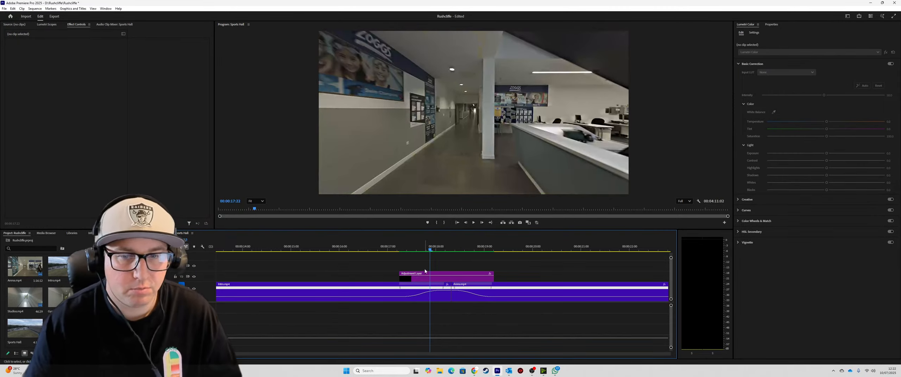
pyautogui.click(425, 274)
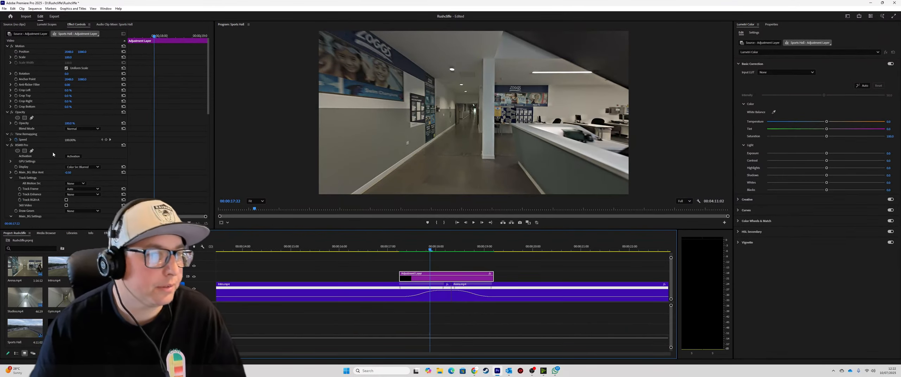
pyautogui.scroll(-1, 57, 171)
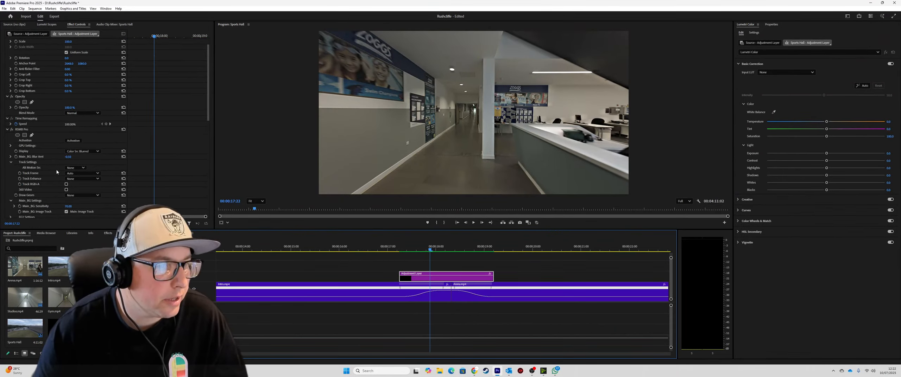
pyautogui.scroll(-5, 57, 172)
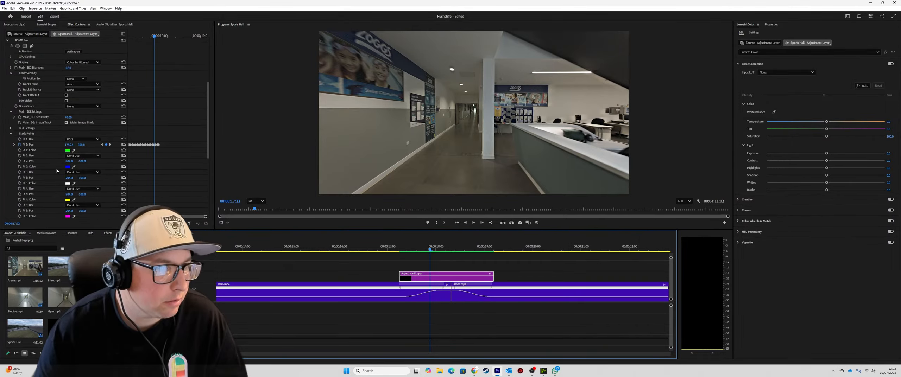
pyautogui.scroll(3, 48, 137)
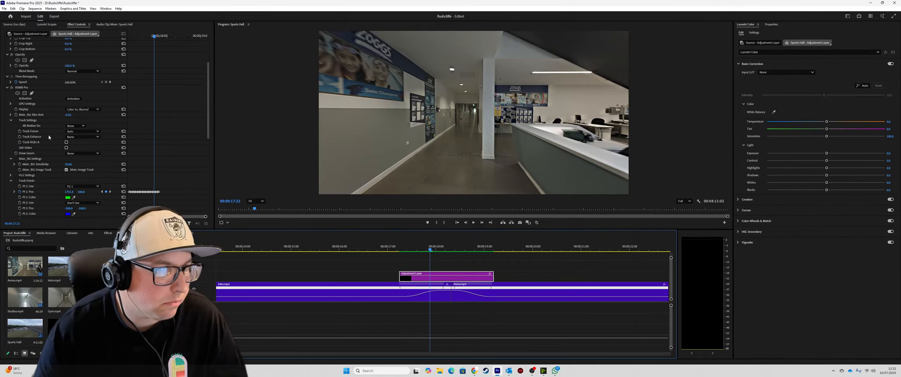
# Compare frame 00:00:17:22 with the RSMB Pro display set to Color Src Unblurred and Color Src Blurred.
pyautogui.click(82, 109)
pyautogui.click(76, 123)
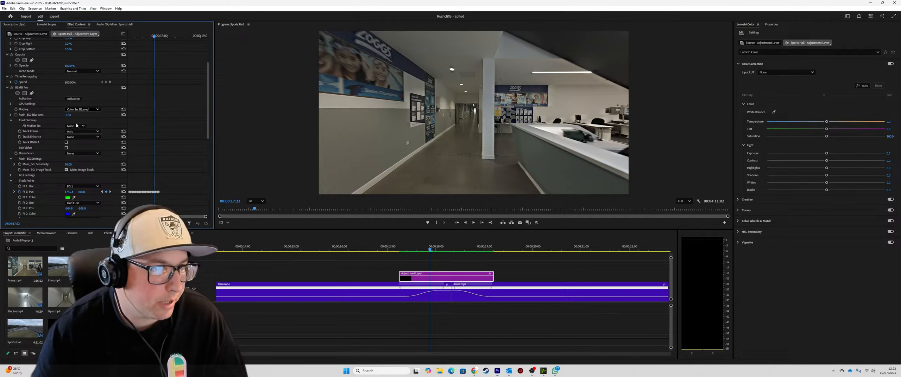
pyautogui.click(78, 109)
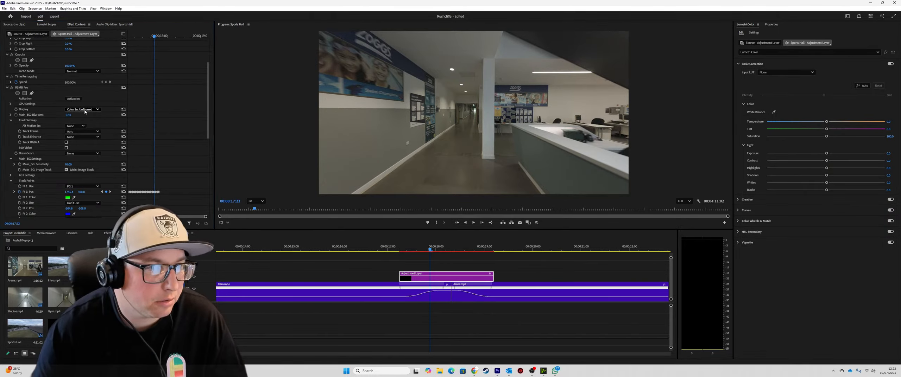
pyautogui.click(83, 111)
pyautogui.click(83, 111)
pyautogui.click(82, 118)
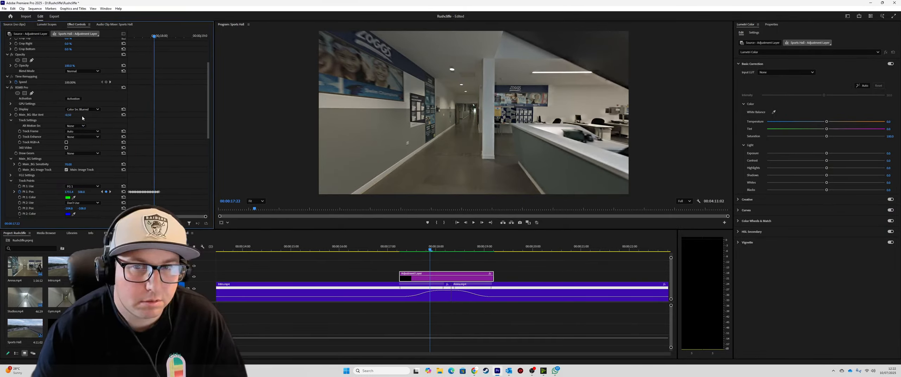
pyautogui.click(86, 110)
pyautogui.click(86, 123)
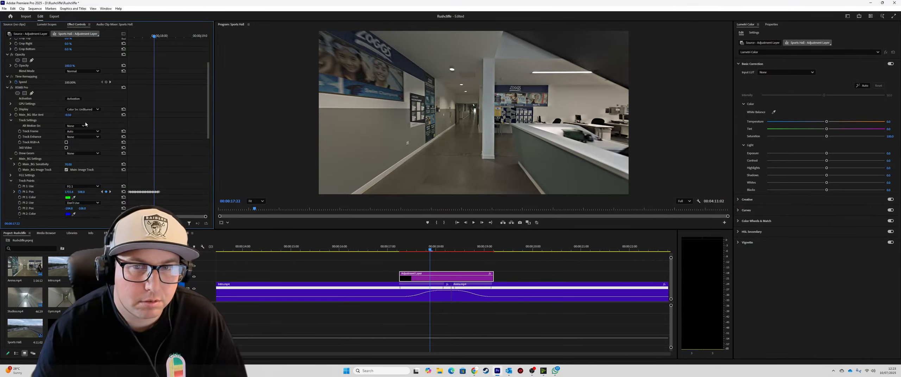
# Set the RSMB Pro display to Color Src Blurred and enter a Main_BG blur amount that gives stronger blur.
pyautogui.click(86, 109)
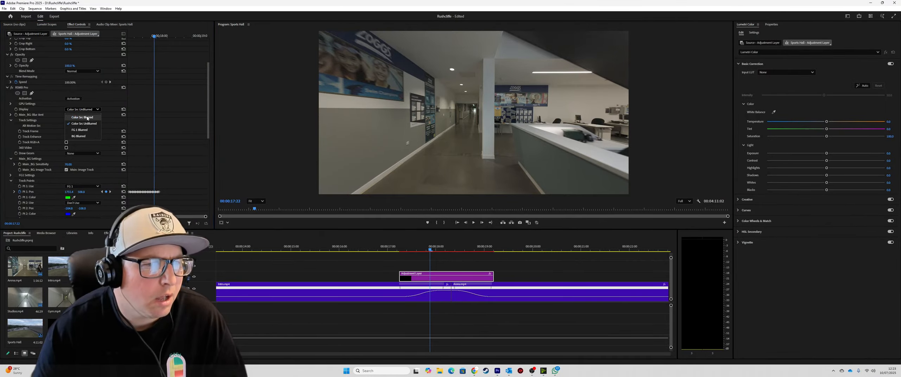
pyautogui.click(82, 118)
pyautogui.click(72, 115)
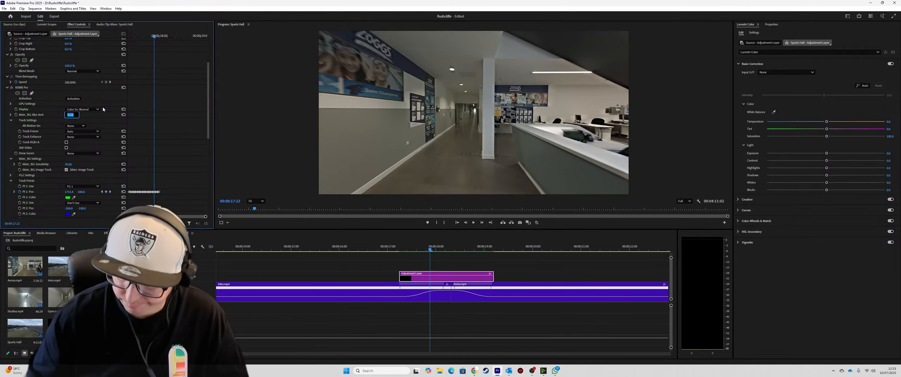
pyautogui.press('Return')
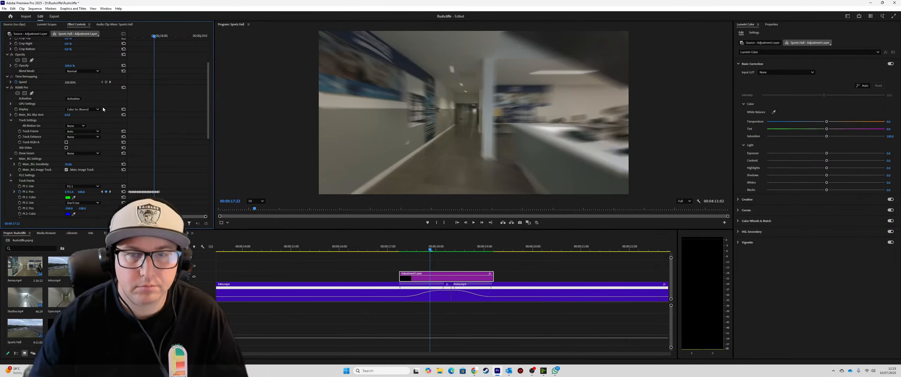
# Set the adjustment layer's RSMB Pro Main_BG blur amount to 0.3 and render the transition preview.
pyautogui.click(72, 114)
pyautogui.write('0.3')
pyautogui.press('Return')
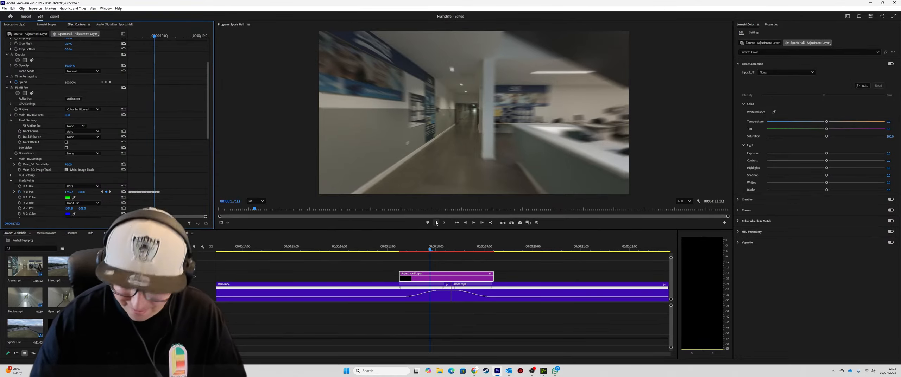
pyautogui.press('Return')
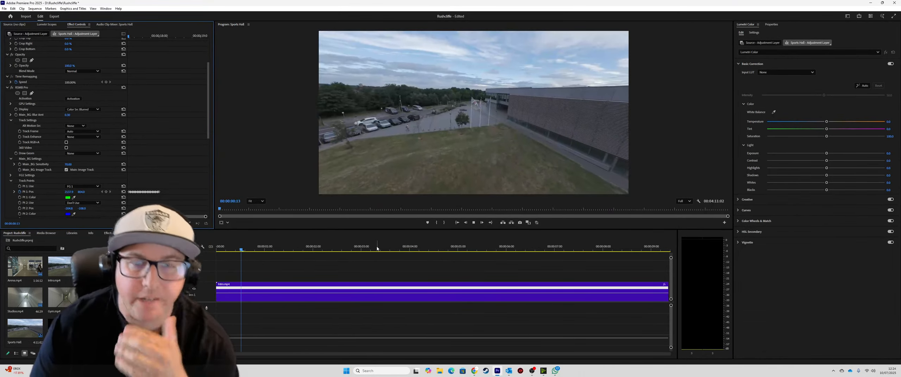
# Fit the whole sequence in view and play back the rendered Intro-to-Arena transition to judge its blur.
pyautogui.press('space')
pyautogui.press('\\')
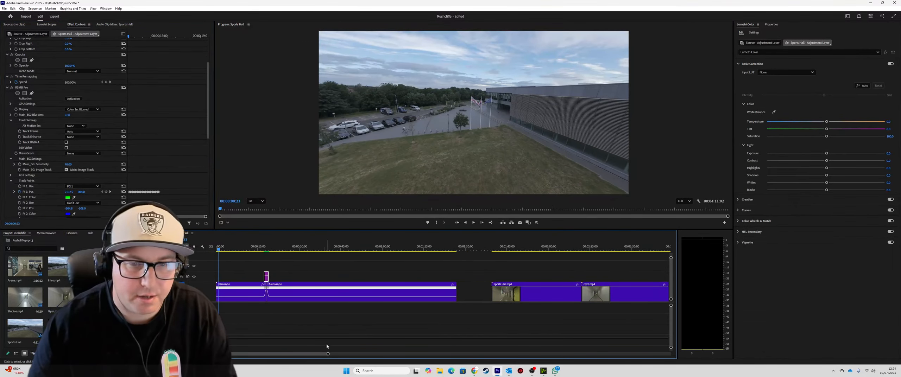
pyautogui.click(265, 250)
pyautogui.press('space')
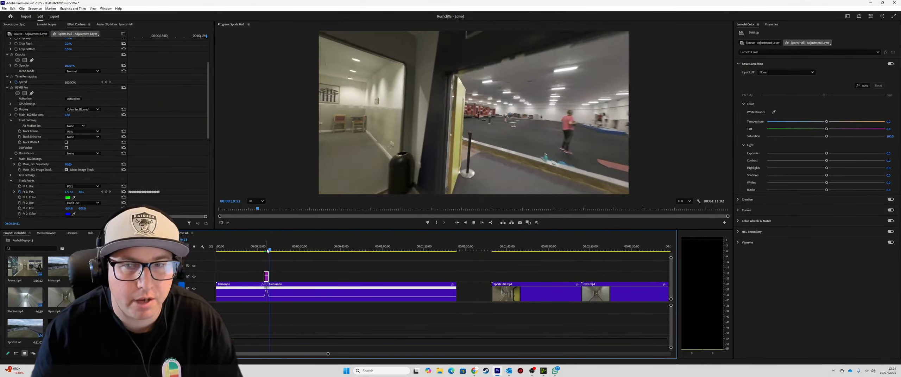
pyautogui.click(259, 250)
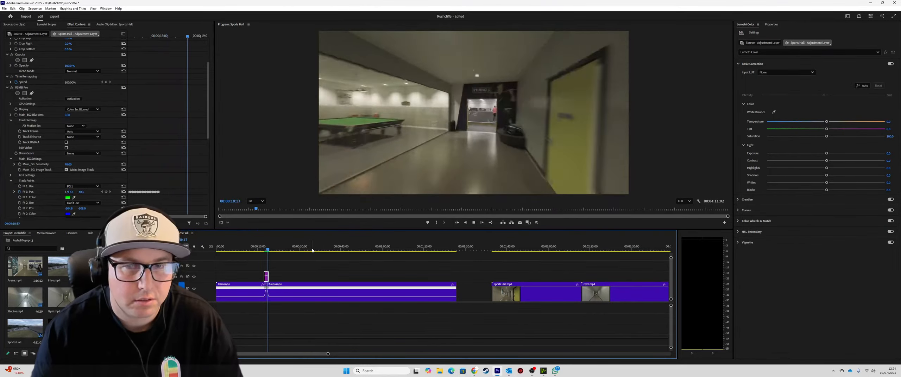
pyautogui.press('space')
# Set the RSMB Pro Main_BG blur amount to 0.4 and render the transition preview again.
pyautogui.moveTo(67, 114); pyautogui.dragTo(71, 115)
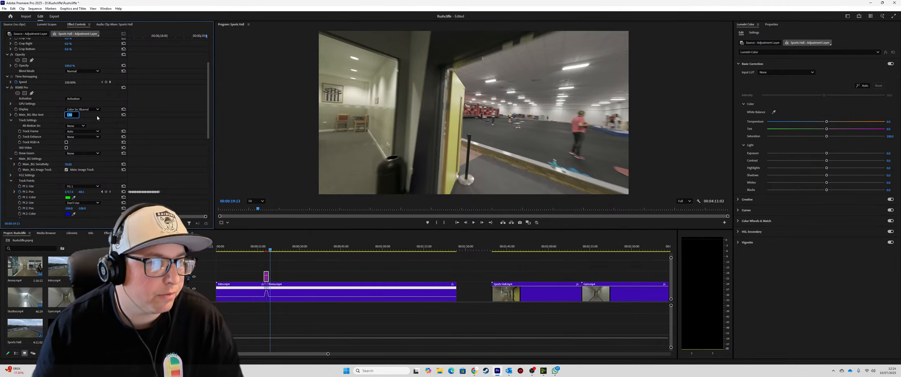
pyautogui.write('0.4')
pyautogui.press('Return')
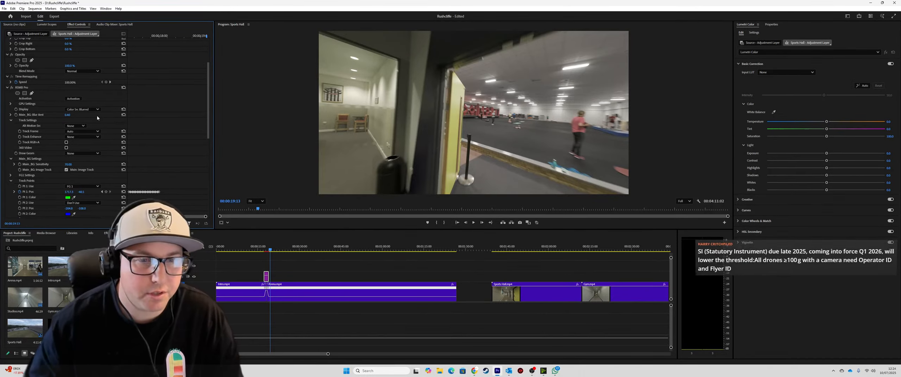
pyautogui.press('Return')
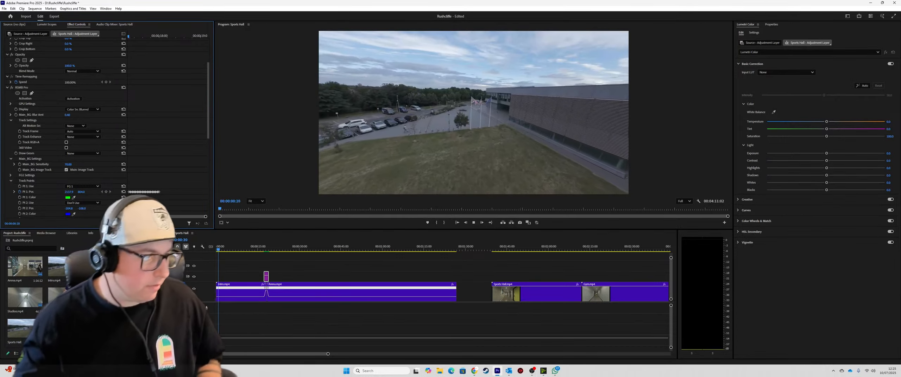
# Play back the re-rendered Intro-to-Arena transition and check the motion blur.
pyautogui.press('space')
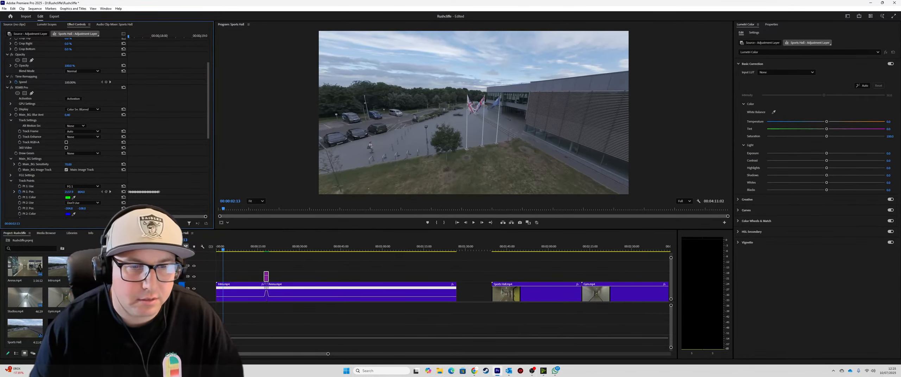
pyautogui.click(261, 250)
pyautogui.press('space')
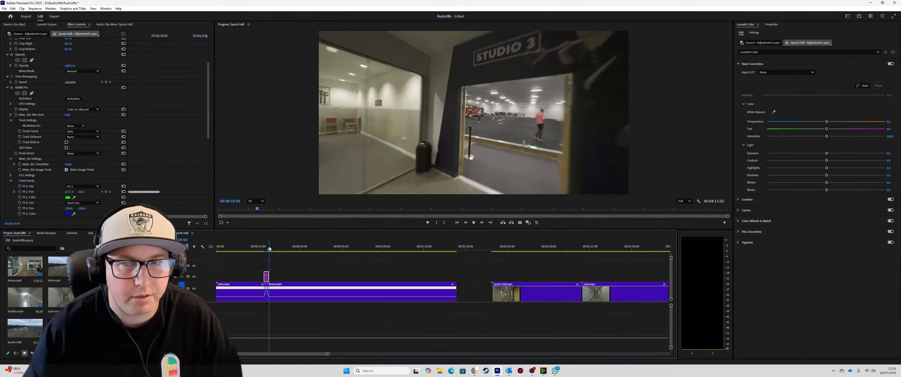
pyautogui.press('space')
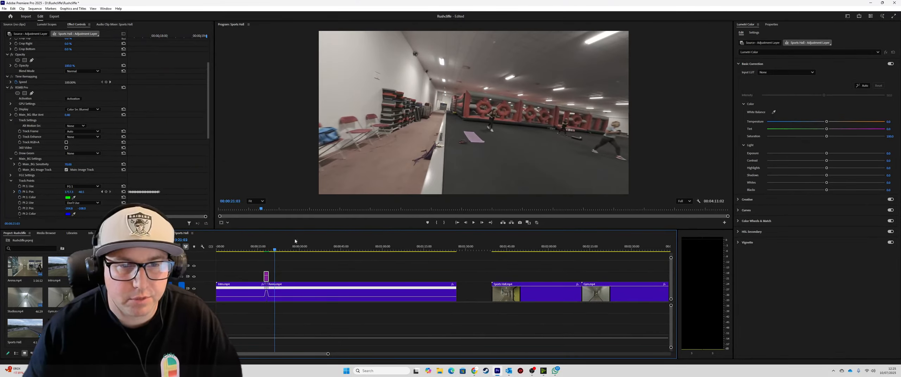
# Add speed keyframes to the Arena clip at 00:00:23:16 and 00:00:50:11, around the inflatable course section.
pyautogui.moveTo(275, 250); pyautogui.dragTo(219, 254)
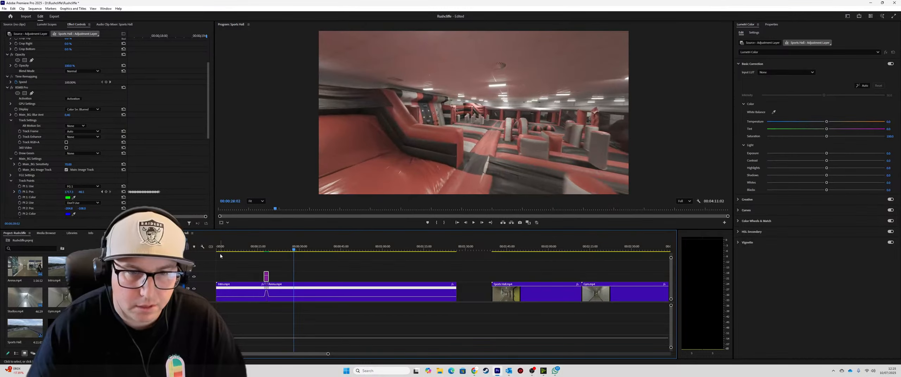
pyautogui.click(289, 250)
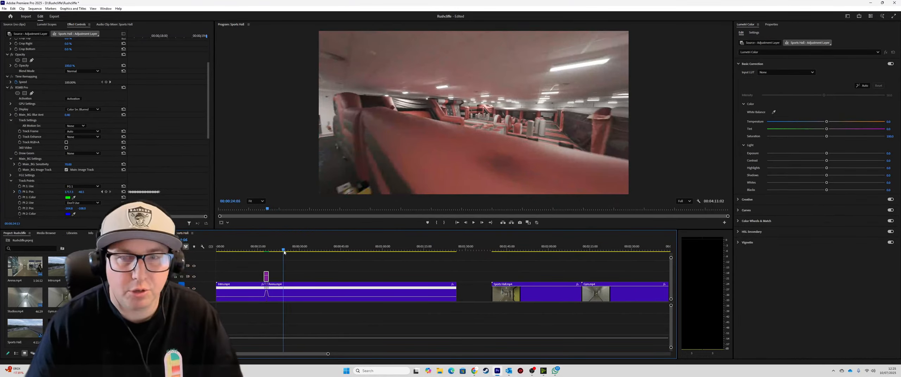
pyautogui.click(279, 251)
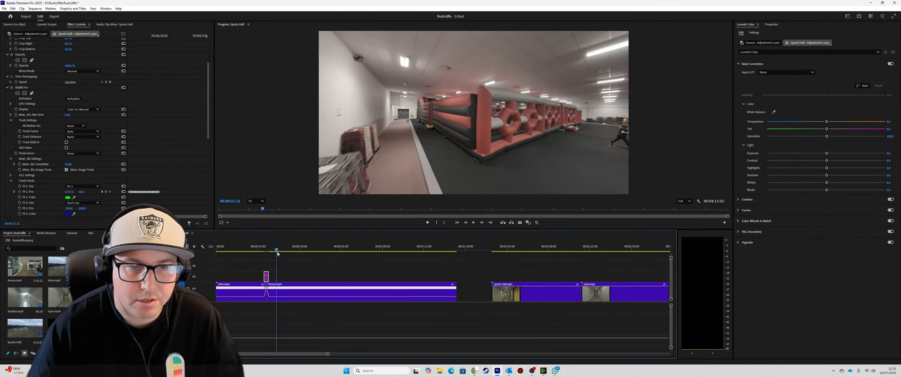
pyautogui.click(280, 251)
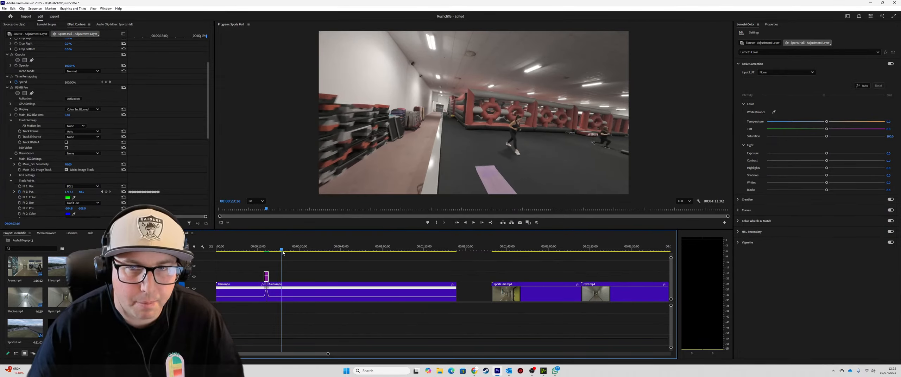
pyautogui.click(282, 251)
pyautogui.click(283, 300)
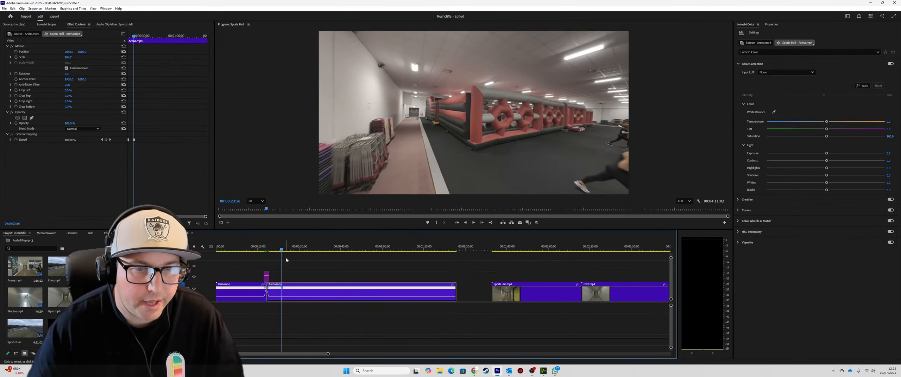
pyautogui.moveTo(283, 250); pyautogui.dragTo(356, 237)
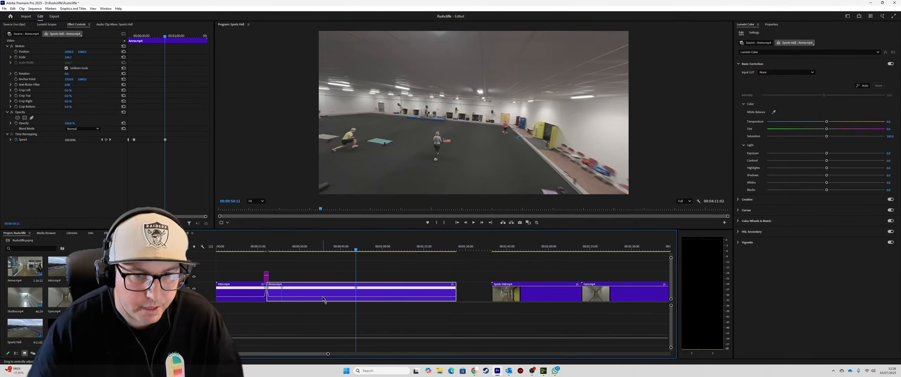
# Raise the speed between the two new Arena keyframes to 150% and play back the inflatable section.
pyautogui.moveTo(324, 299); pyautogui.dragTo(323, 295)
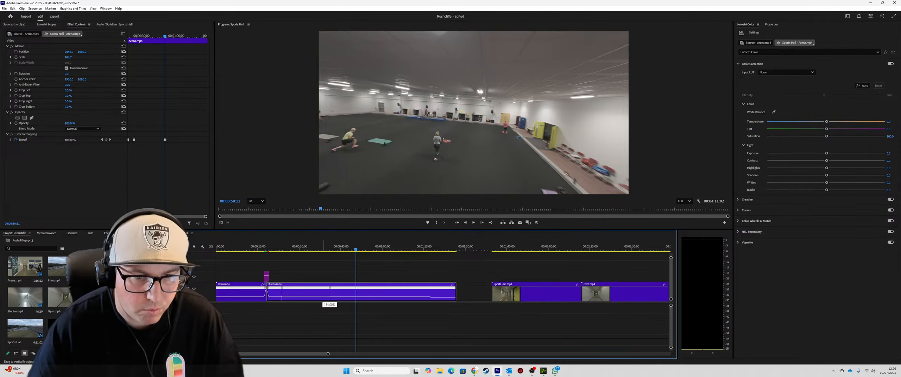
pyautogui.moveTo(323, 296); pyautogui.dragTo(324, 295)
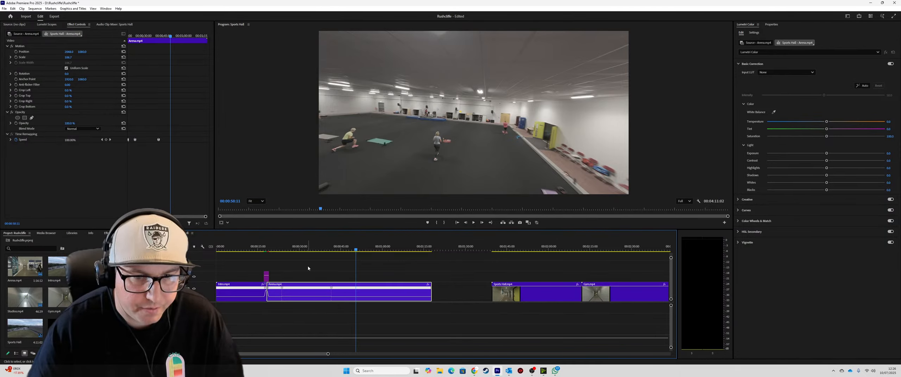
pyautogui.click(284, 249)
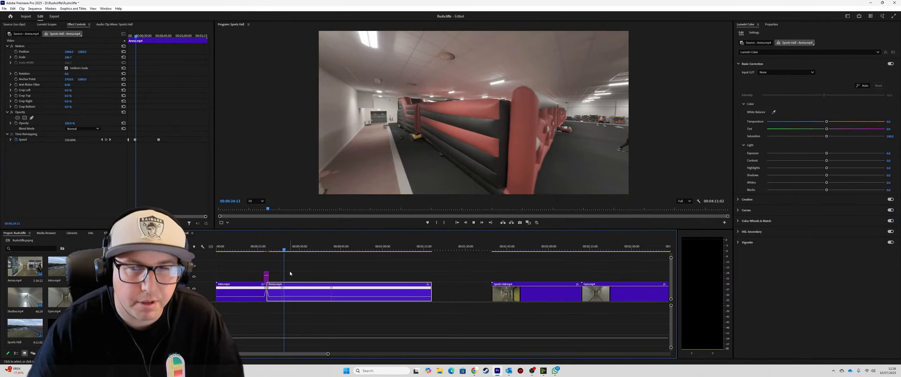
pyautogui.press('space')
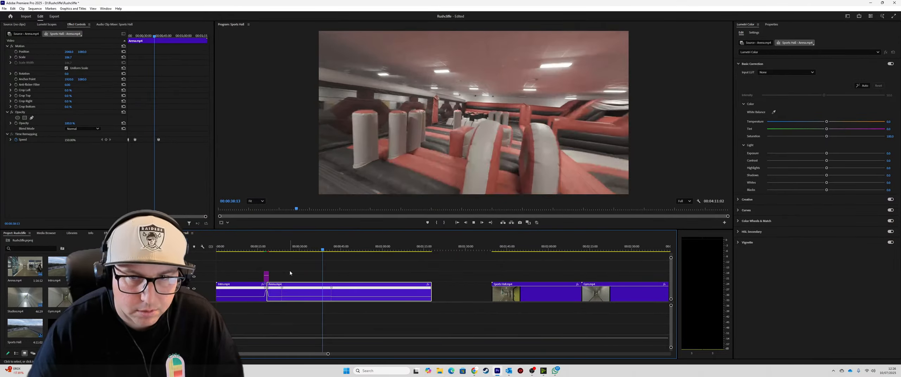
pyautogui.press('space')
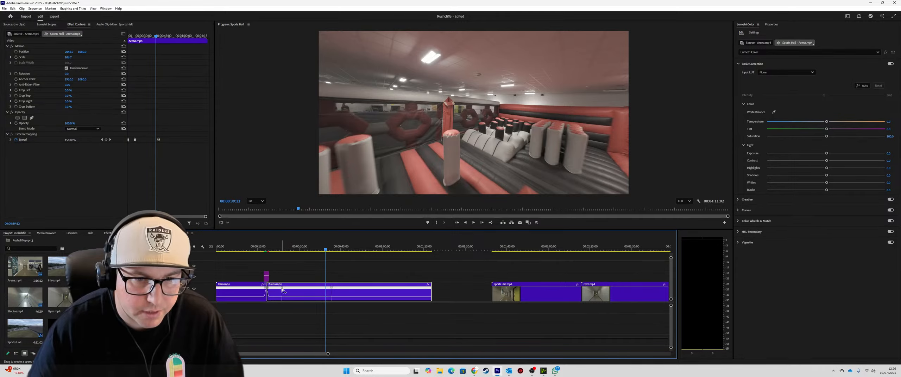
# Spread the speed keyframes around the inflatable section into gradual, smoothed ramps and play the section back.
pyautogui.moveTo(283, 291); pyautogui.dragTo(309, 293)
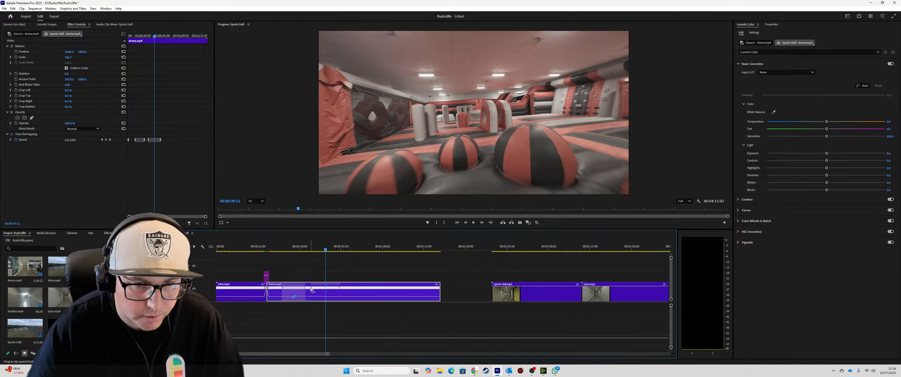
pyautogui.click(282, 248)
pyautogui.press('space')
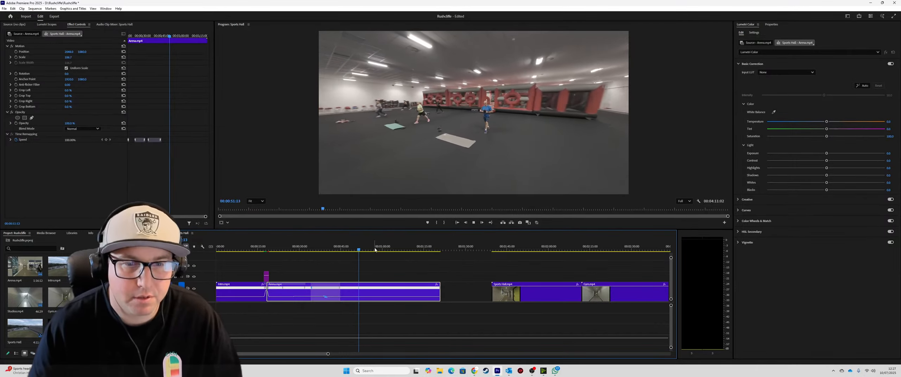
# Add two speed keyframes between the gym floor and the pool table room, and speed up the footage between them.
pyautogui.click(363, 250)
pyautogui.moveTo(363, 251); pyautogui.dragTo(400, 248)
pyautogui.keyDown('ctrl'); pyautogui.click(365, 297); pyautogui.keyUp('ctrl')
pyautogui.keyDown('ctrl'); pyautogui.click(399, 299); pyautogui.keyUp('ctrl')
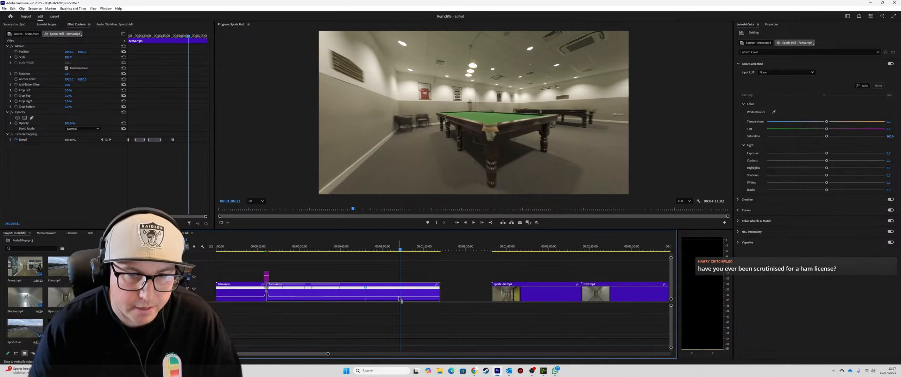
pyautogui.moveTo(390, 299); pyautogui.dragTo(373, 290)
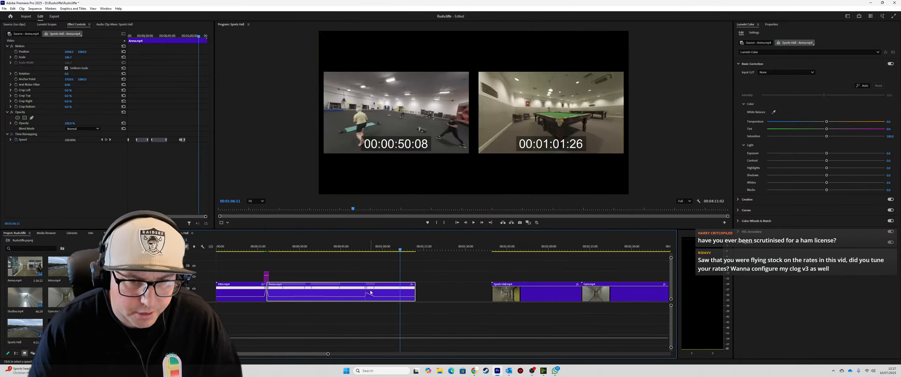
# Shape the gym-to-pool-room speed change into smooth ease-in and ease-out ramps and play it back.
pyautogui.click(369, 255)
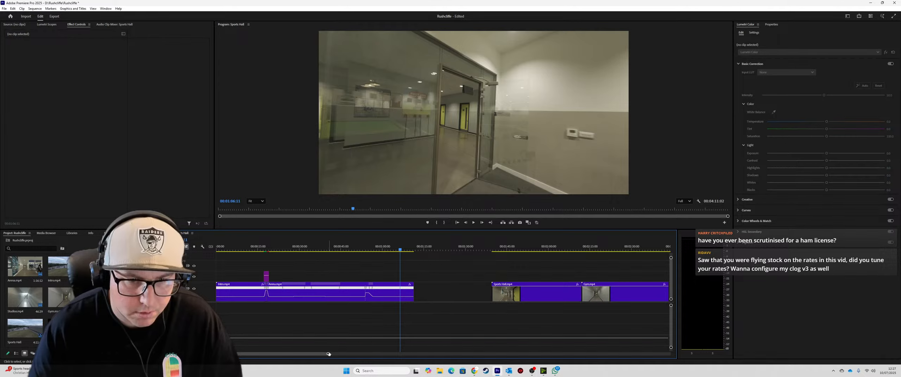
pyautogui.moveTo(328, 354); pyautogui.dragTo(273, 355)
pyautogui.click(272, 247)
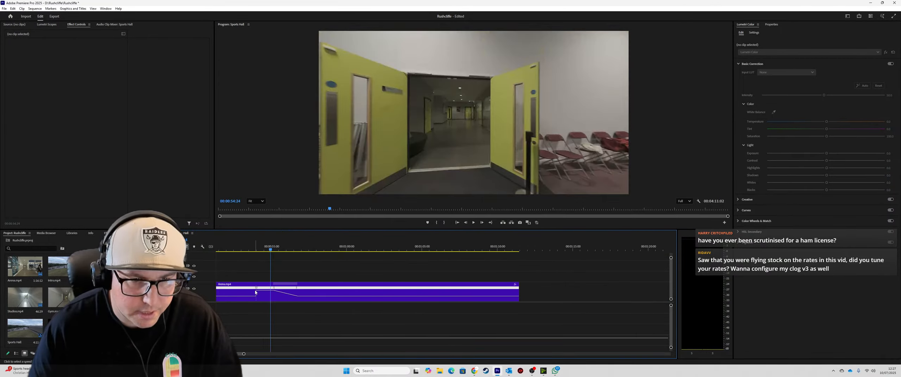
pyautogui.moveTo(256, 293); pyautogui.dragTo(290, 296)
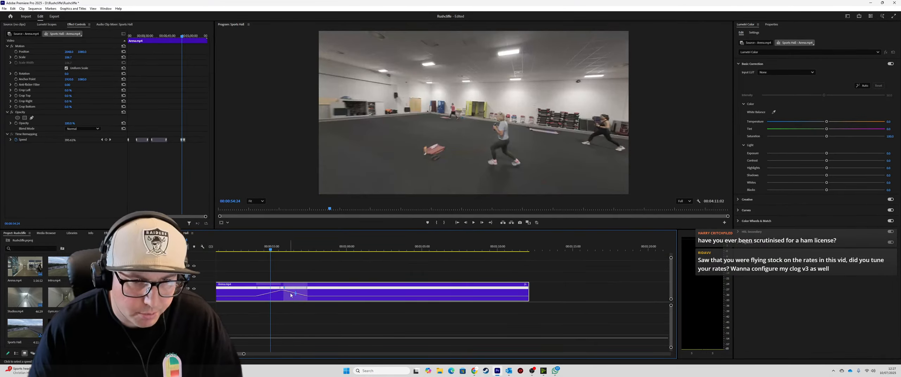
pyautogui.click(272, 294)
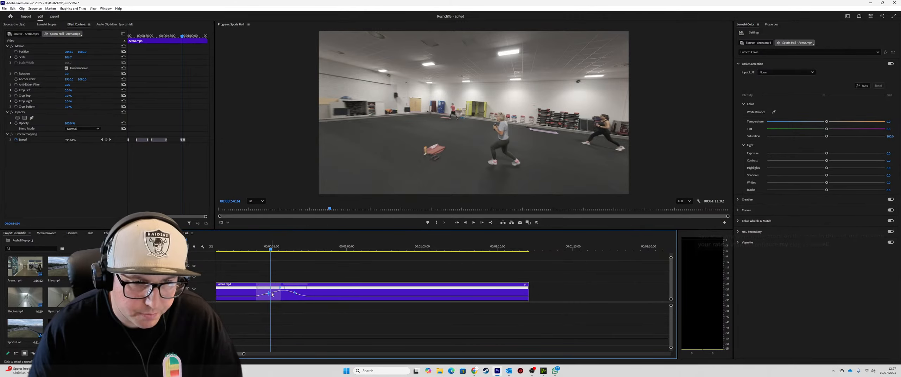
pyautogui.click(250, 250)
pyautogui.press('space')
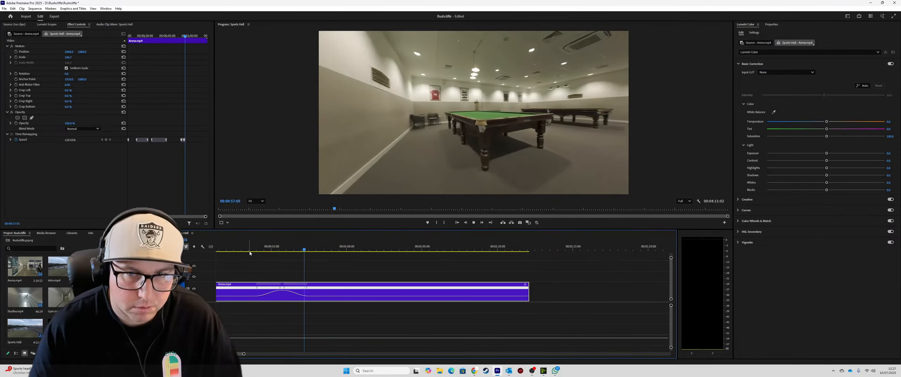
pyautogui.press('space')
# Place an adjustment layer above the gym-to-pool-room speed ramp and trim it to the ramp's length.
pyautogui.moveTo(244, 354); pyautogui.dragTo(344, 354)
pyautogui.moveTo(60, 327); pyautogui.dragTo(352, 278)
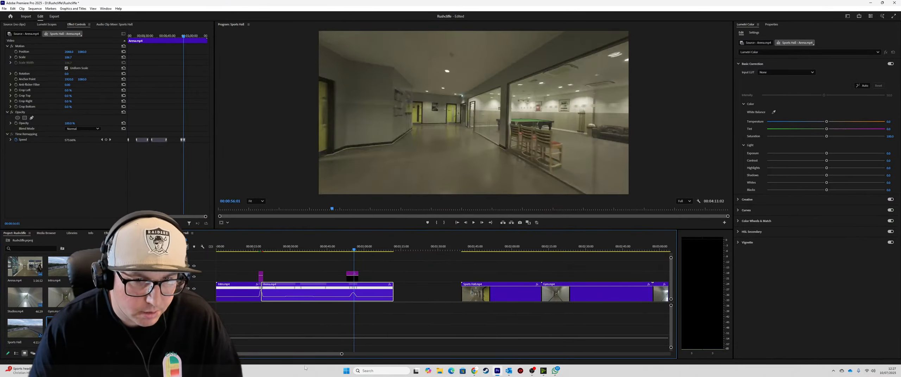
pyautogui.scroll(8, 344, 354)
pyautogui.moveTo(414, 278); pyautogui.dragTo(423, 281)
pyautogui.moveTo(512, 278); pyautogui.dragTo(478, 280)
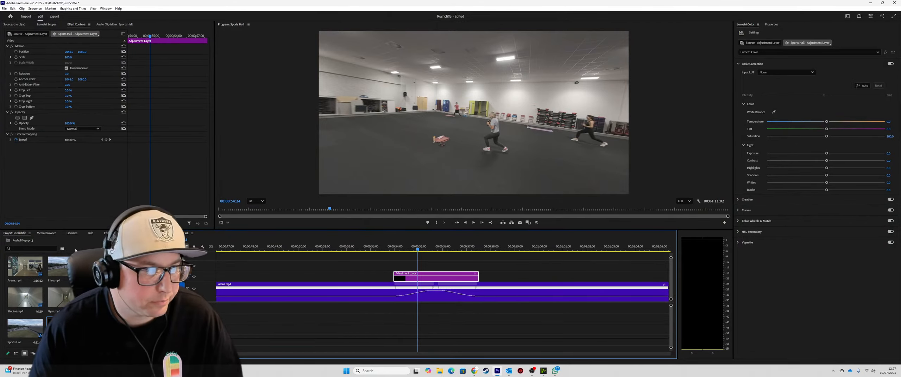
# Apply the RSMB Pro effect to the new adjustment layer and render the preview of that section.
pyautogui.click(105, 233)
pyautogui.moveTo(28, 295); pyautogui.dragTo(405, 277)
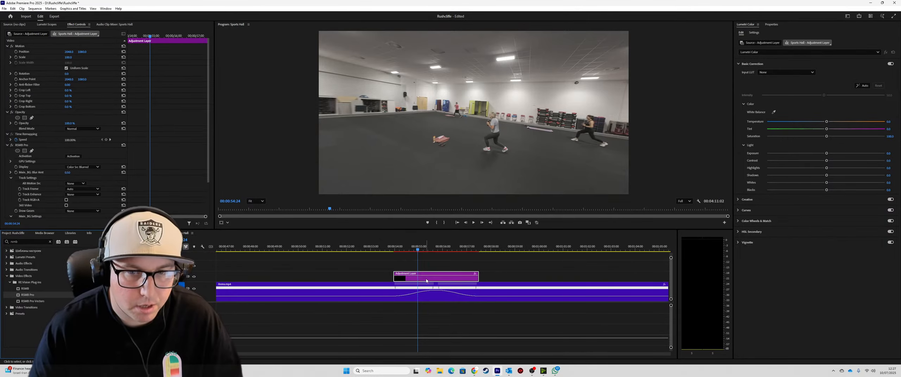
pyautogui.click(398, 249)
pyautogui.press('Return')
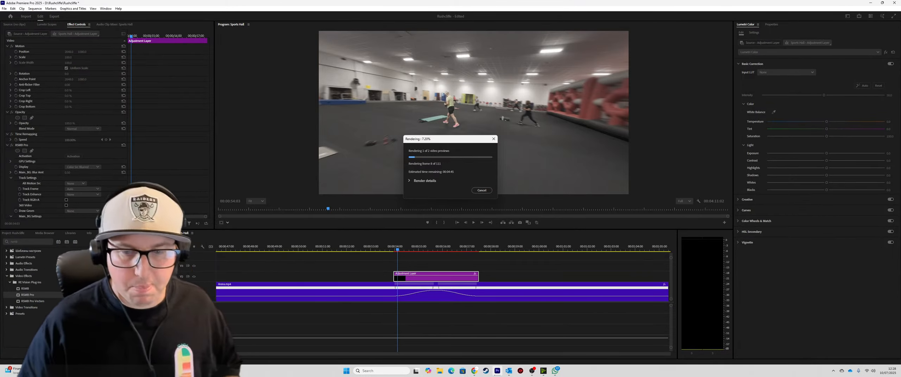
# Switch to Chrome, search the web for Google Drive and open the My Drive page.
pyautogui.moveTo(474, 371)
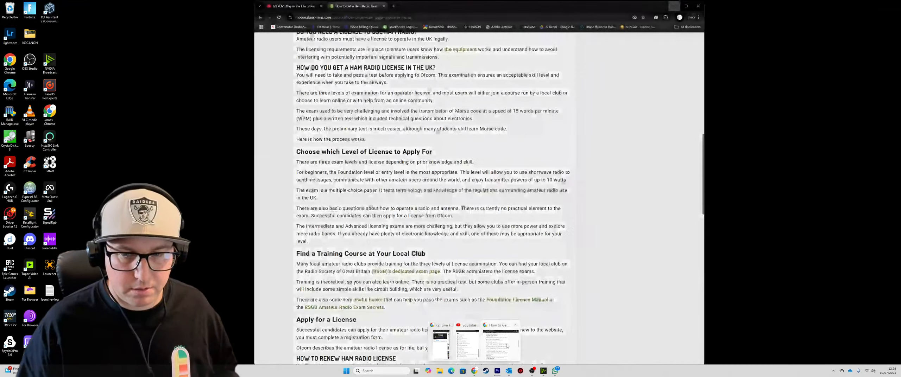
pyautogui.click(505, 347)
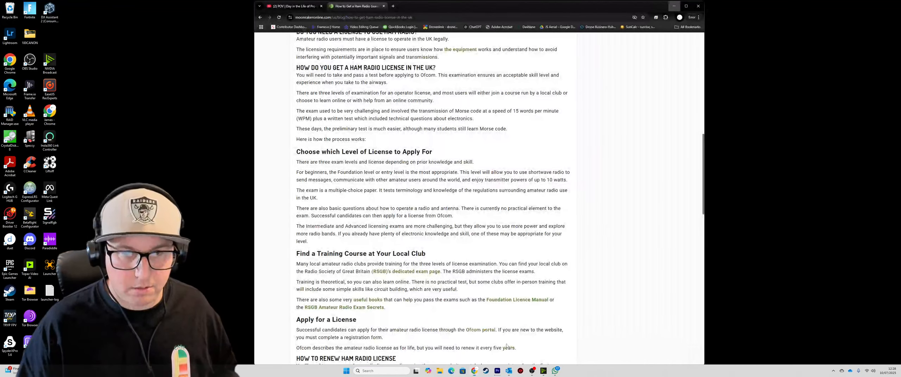
pyautogui.click(331, 17)
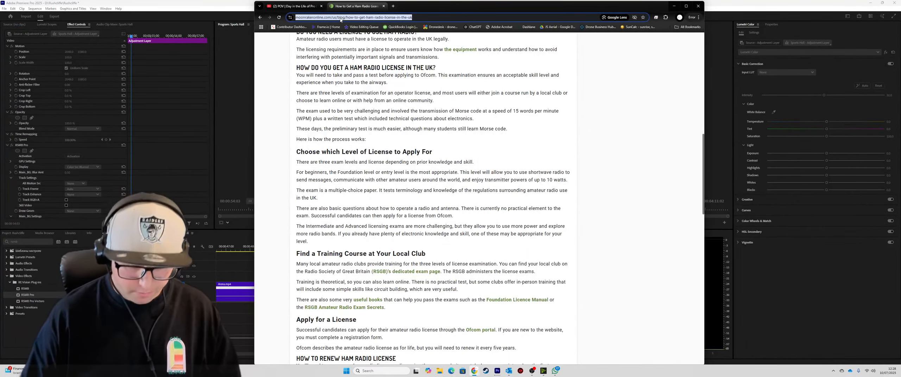
pyautogui.write('gogel drive')
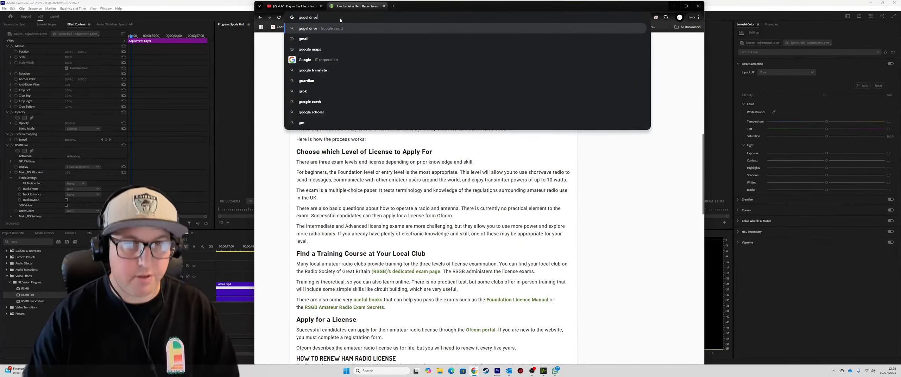
pyautogui.press('Return')
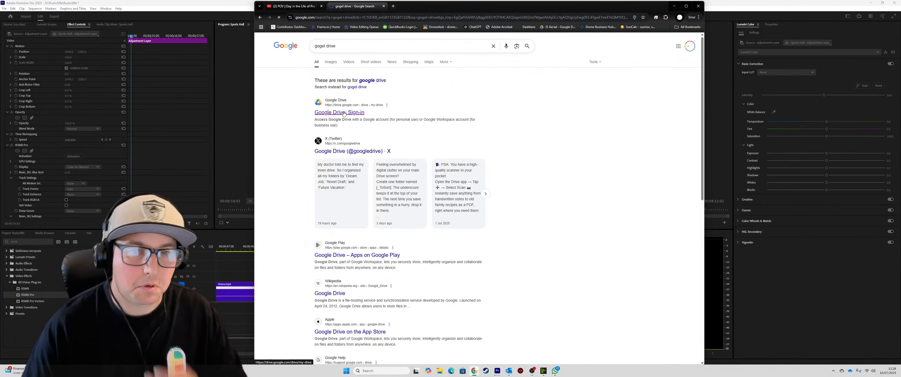
pyautogui.click(344, 113)
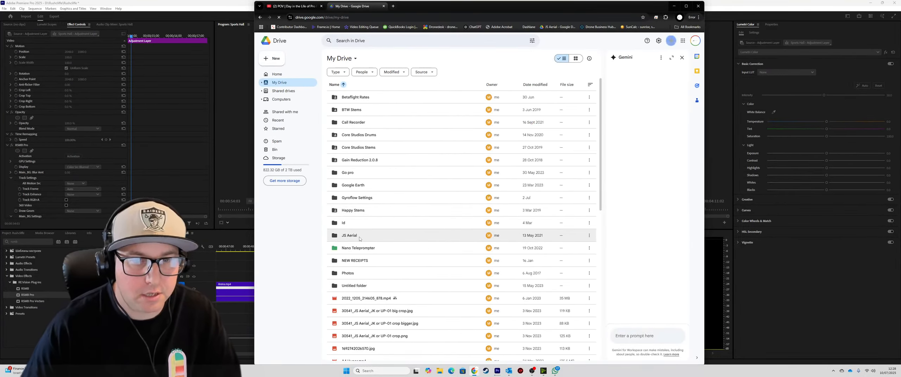
# Open Cinelog 30 V3 Rates.jpg from the Cinelog 30 V3 subfolder of Betaflight Rates to view the rate settings.
pyautogui.click(379, 100)
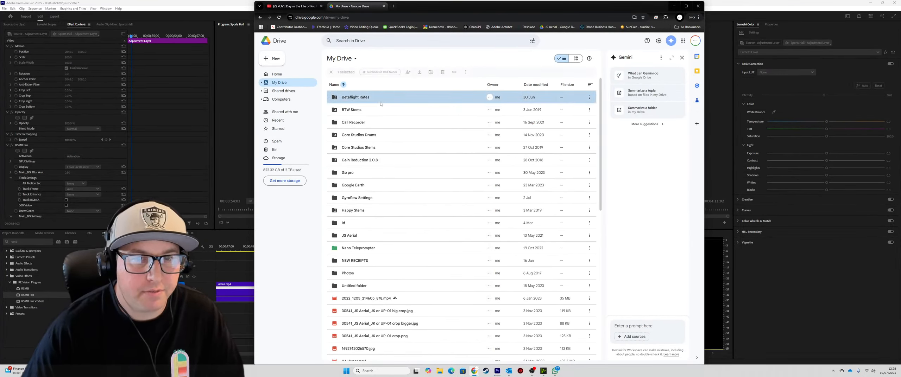
pyautogui.doubleClick(380, 103)
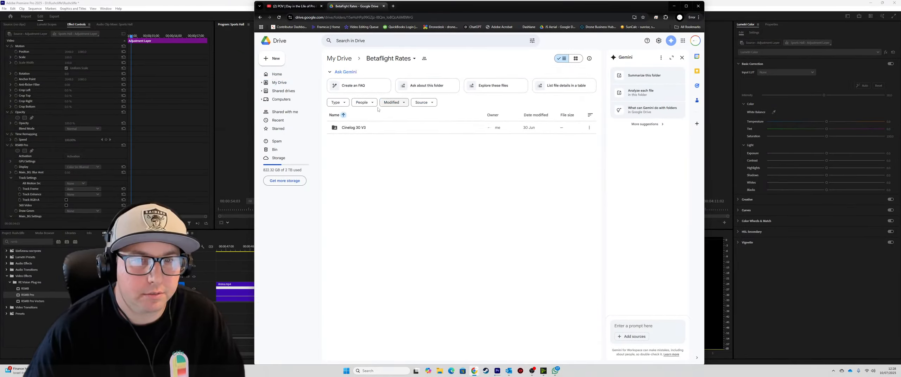
pyautogui.doubleClick(353, 127)
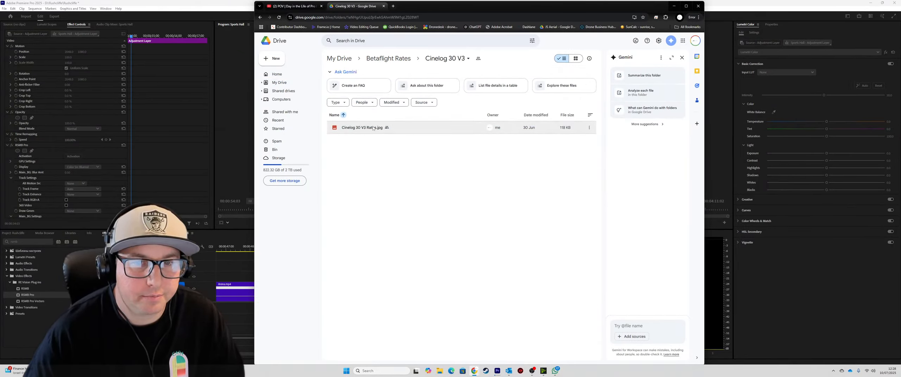
pyautogui.doubleClick(374, 129)
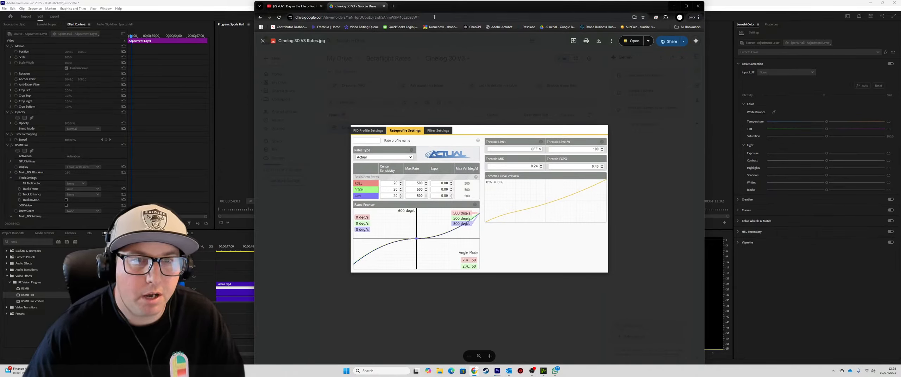
pyautogui.click(408, 17)
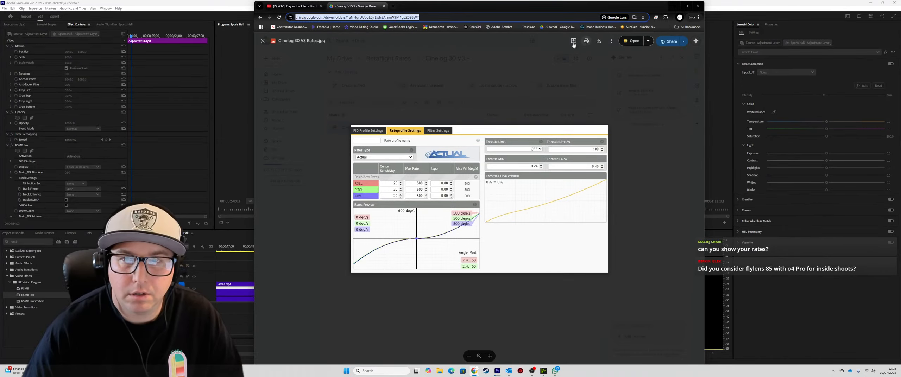
# Copy the sharing link for Cinelog 30 V3 Rates.jpg and preview the image once more.
pyautogui.click(263, 41)
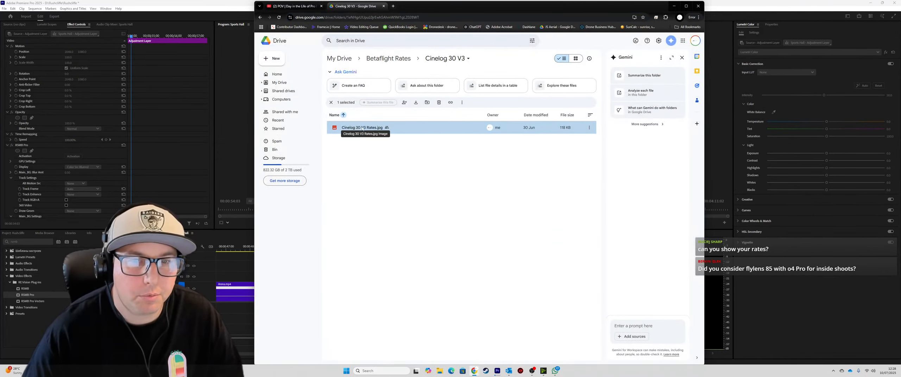
pyautogui.click(590, 127)
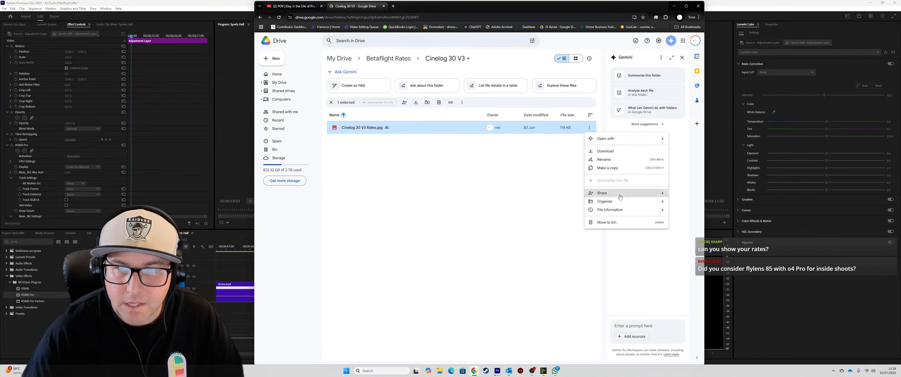
pyautogui.moveTo(620, 197)
pyautogui.click(538, 206)
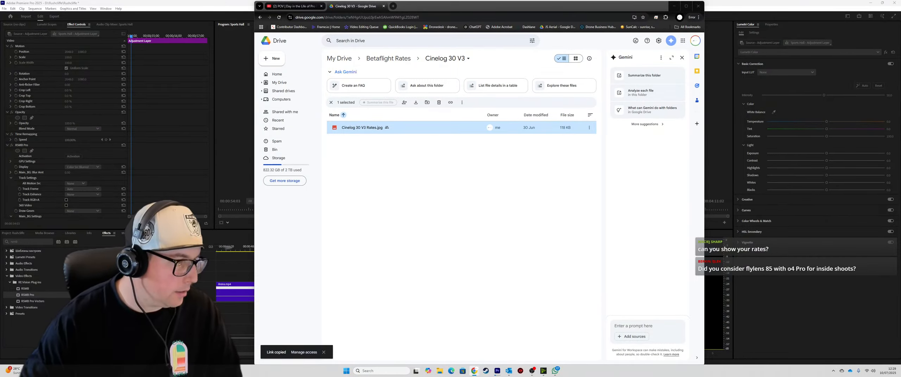
pyautogui.doubleClick(362, 129)
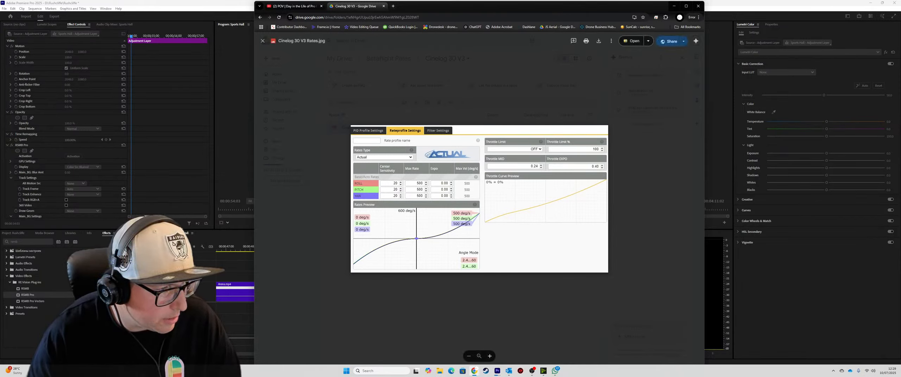
pyautogui.click(262, 43)
# Return to Premiere Pro and play back the edit from the arena entrance through the end of the Arena clip.
pyautogui.click(674, 6)
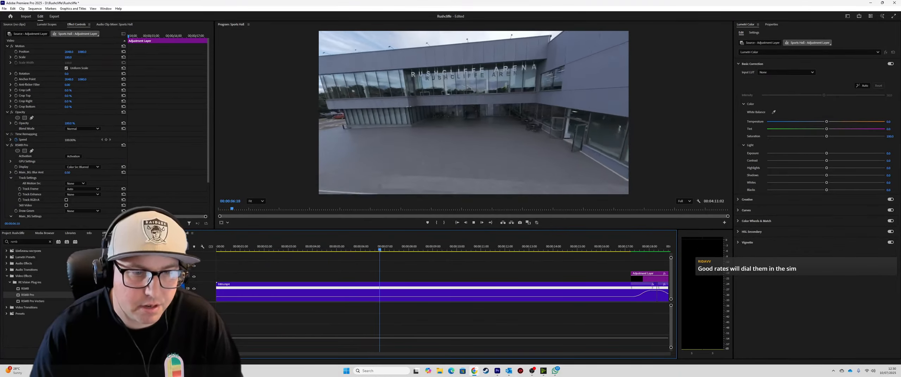
pyautogui.scroll(-5, 281, 359)
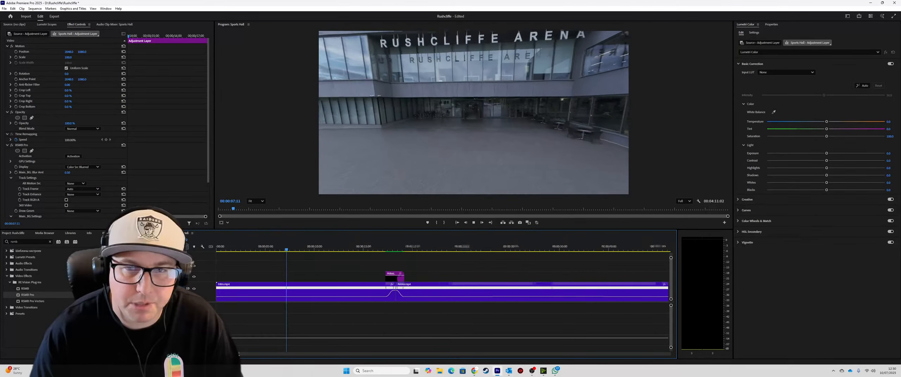
pyautogui.click(326, 249)
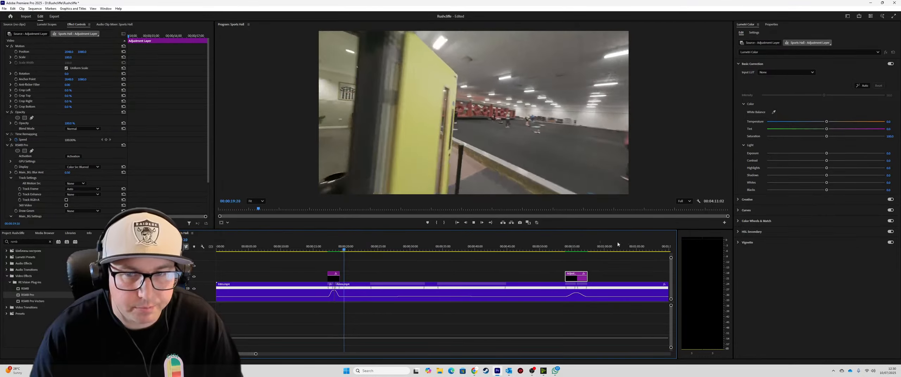
pyautogui.click(563, 249)
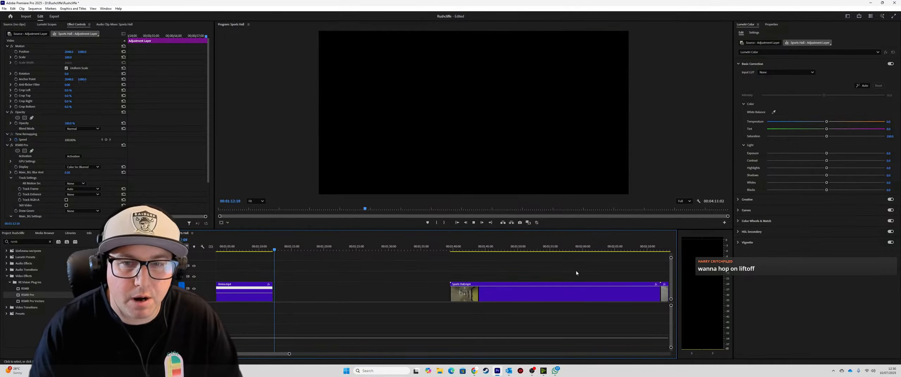
pyautogui.press('space')
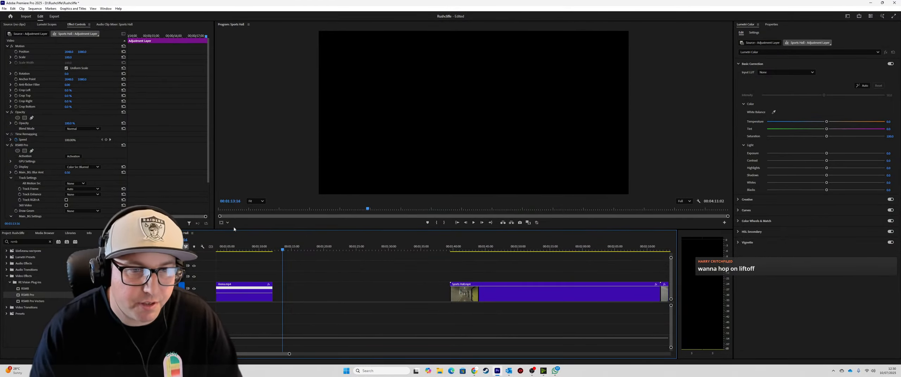
# Cut the Arena clip in the corridor at 00:01:11:01, remove the tail, and save the project.
pyautogui.click(264, 249)
pyautogui.scroll(6, 411, 259)
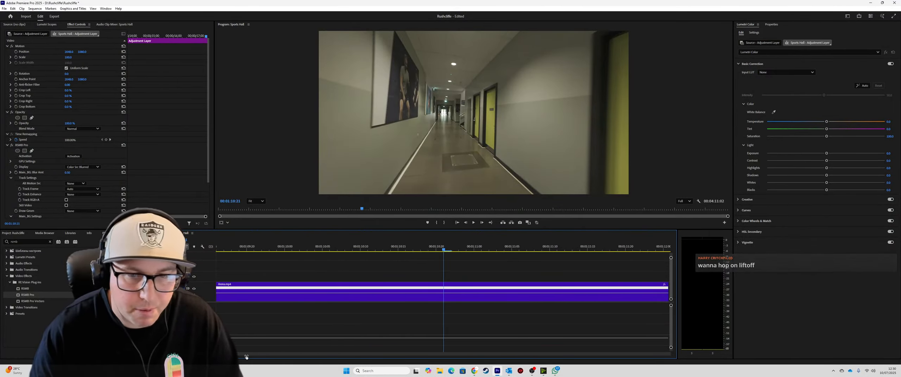
pyautogui.moveTo(443, 249)
pyautogui.mouseDown()
pyautogui.moveTo(504, 250)
pyautogui.moveTo(390, 263)
pyautogui.moveTo(501, 254)
pyautogui.moveTo(453, 253)
pyautogui.mouseUp()
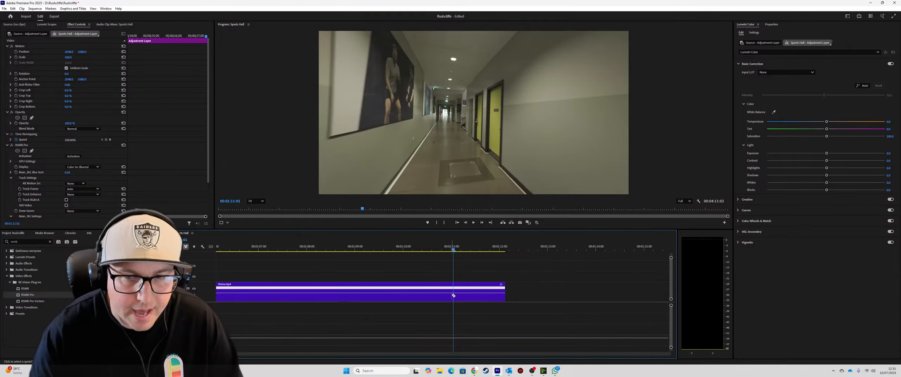
pyautogui.click(485, 303)
pyautogui.press('Delete')
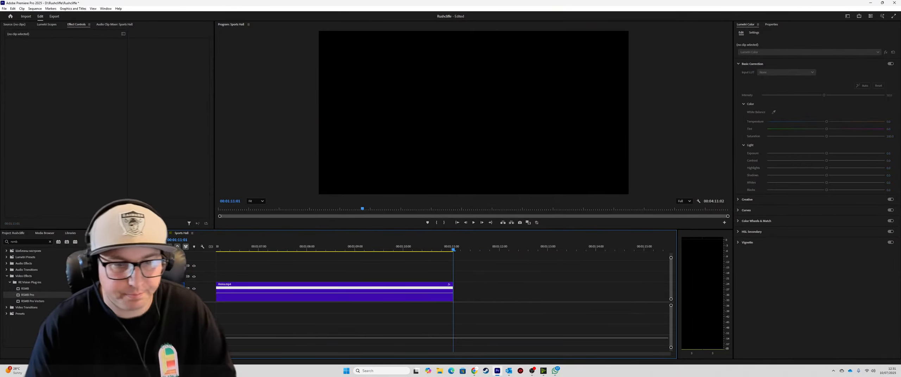
pyautogui.hotkey('ctrl', 's')
# Move the Sports Hall clip against the end of the Arena clip and scrub through the corridor join.
pyautogui.press('\\')
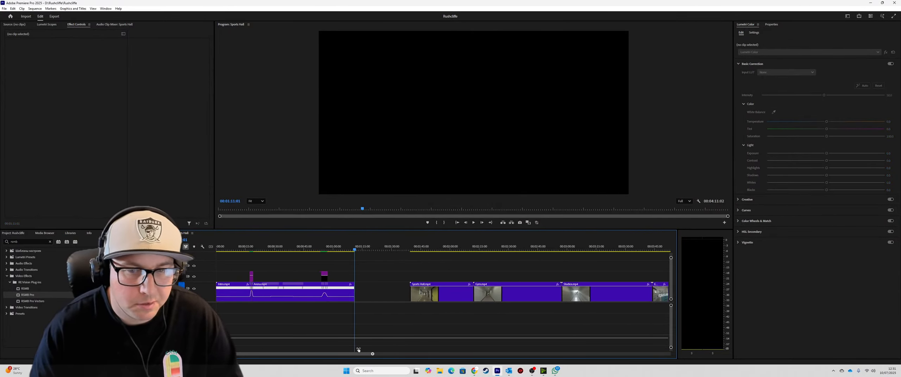
pyautogui.moveTo(426, 294); pyautogui.dragTo(371, 294)
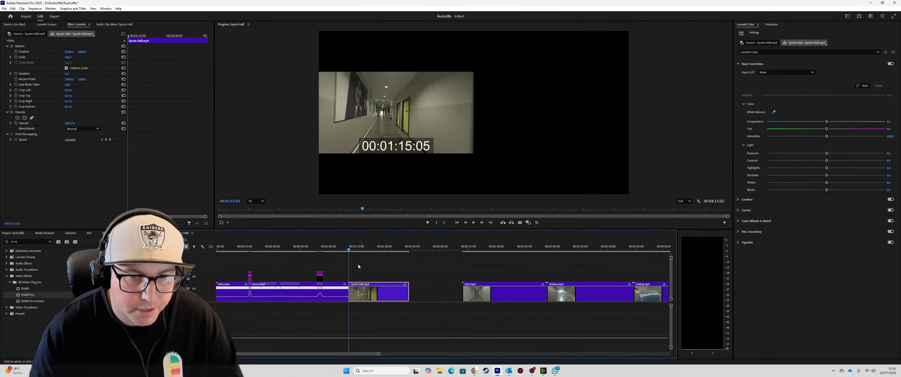
pyautogui.moveTo(379, 355); pyautogui.dragTo(243, 354)
pyautogui.click(470, 249)
pyautogui.moveTo(470, 249); pyautogui.dragTo(490, 247)
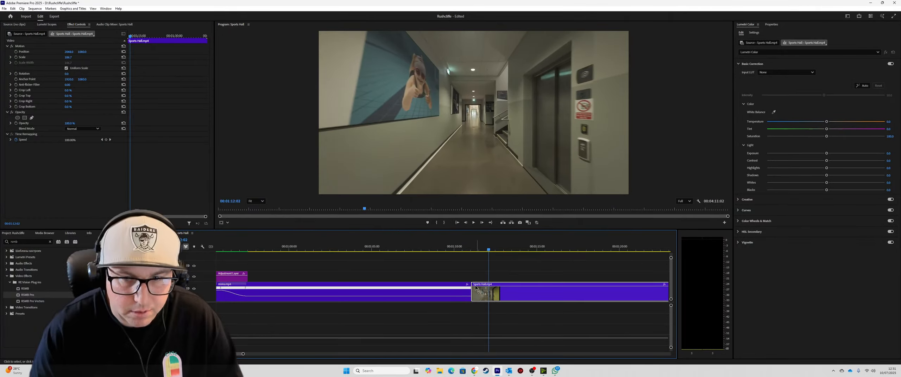
pyautogui.moveTo(476, 288); pyautogui.dragTo(517, 290)
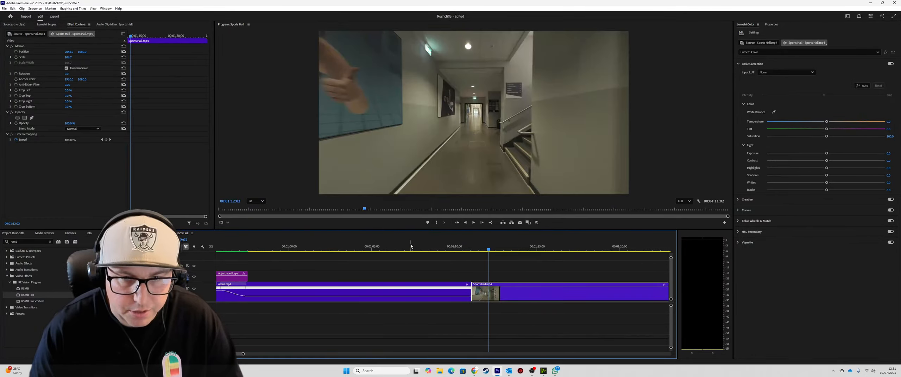
pyautogui.moveTo(410, 247); pyautogui.dragTo(577, 247)
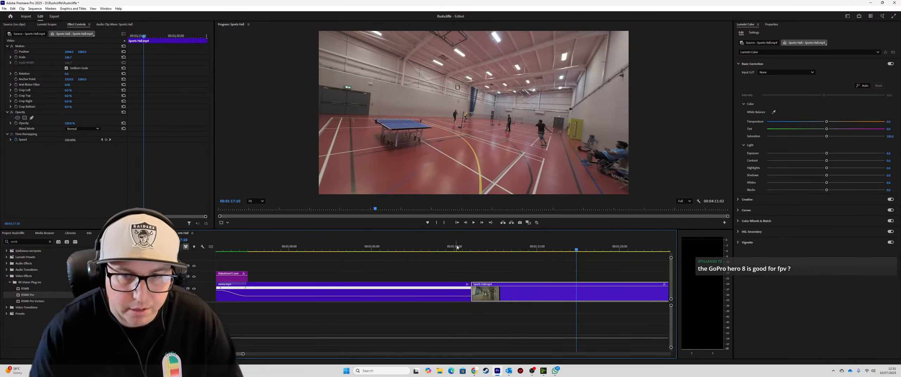
pyautogui.moveTo(457, 248); pyautogui.dragTo(492, 253)
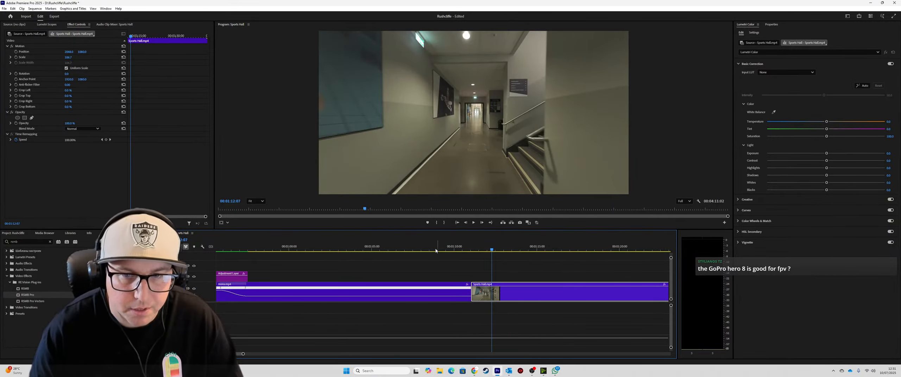
# Add a speed keyframe in the pool table room at 00:01:03:13 and ramp up the remainder of the Arena clip.
pyautogui.moveTo(435, 251); pyautogui.dragTo(348, 268)
pyautogui.click(347, 299)
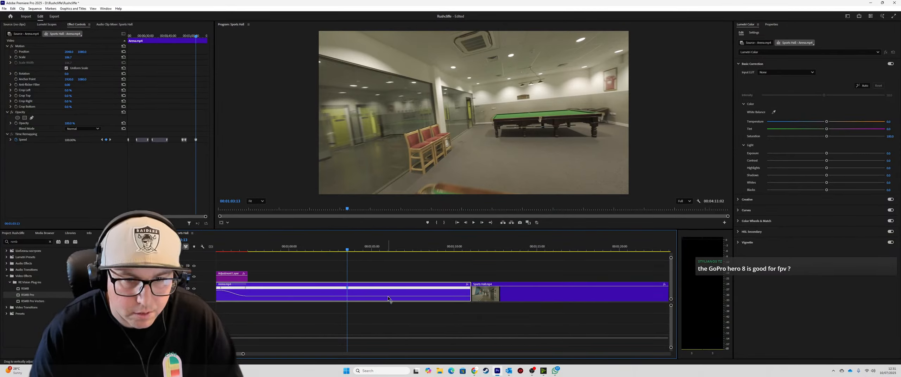
pyautogui.moveTo(388, 299); pyautogui.dragTo(388, 288)
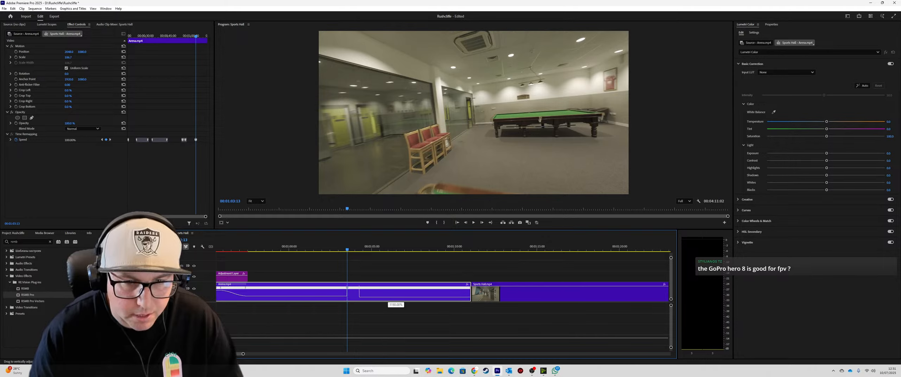
pyautogui.moveTo(389, 288); pyautogui.dragTo(363, 290)
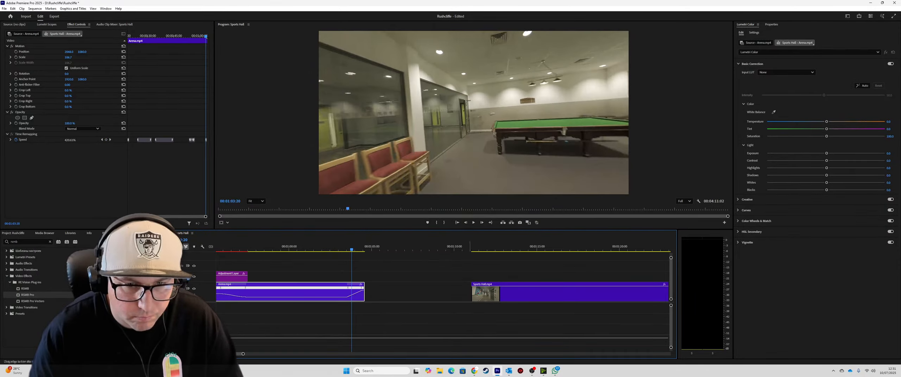
# Close the gap by moving the Sports Hall clip against the Arena clip, and display its time-remapping speed keyframe line.
pyautogui.click(472, 249)
pyautogui.moveTo(500, 301); pyautogui.dragTo(393, 300)
pyautogui.moveTo(477, 253); pyautogui.dragTo(482, 286)
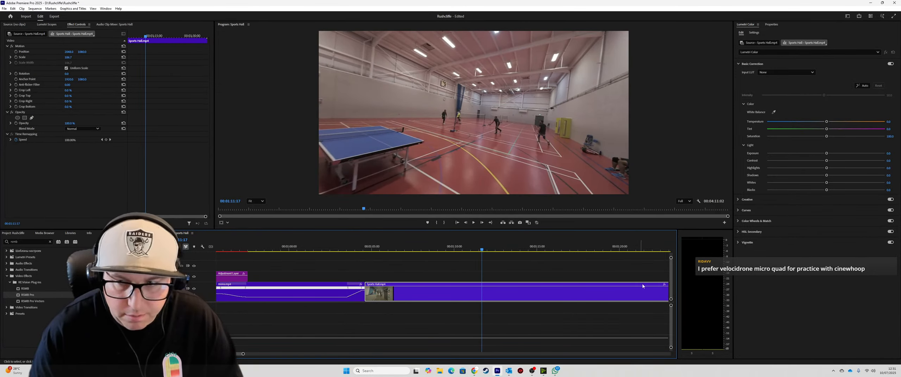
pyautogui.rightClick(663, 286)
pyautogui.click(637, 300)
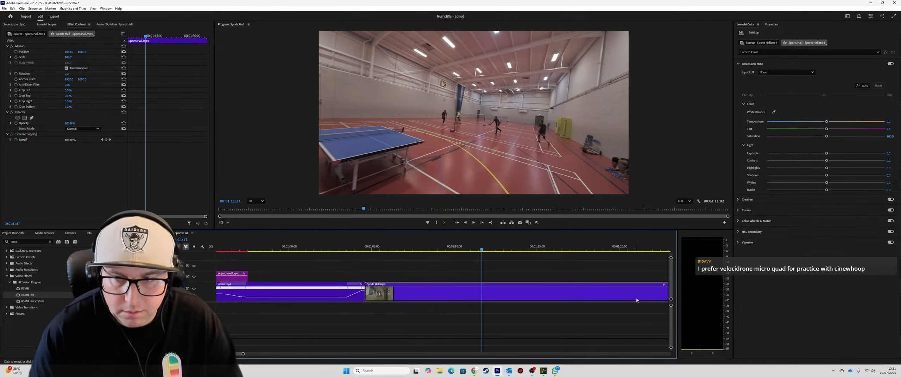
pyautogui.rightClick(664, 285)
pyautogui.moveTo(690, 300)
pyautogui.click(727, 302)
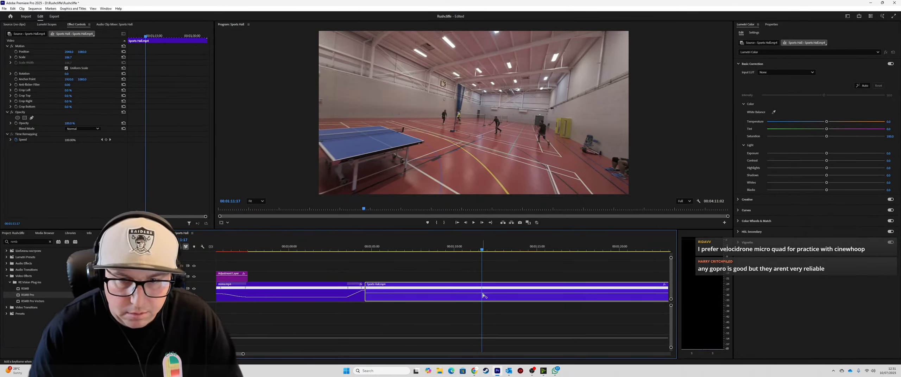
# Speed up the opening of the Sports Hall clip, ease it into a ramp down to normal speed, and play across the Arena join.
pyautogui.moveTo(406, 296); pyautogui.dragTo(408, 286)
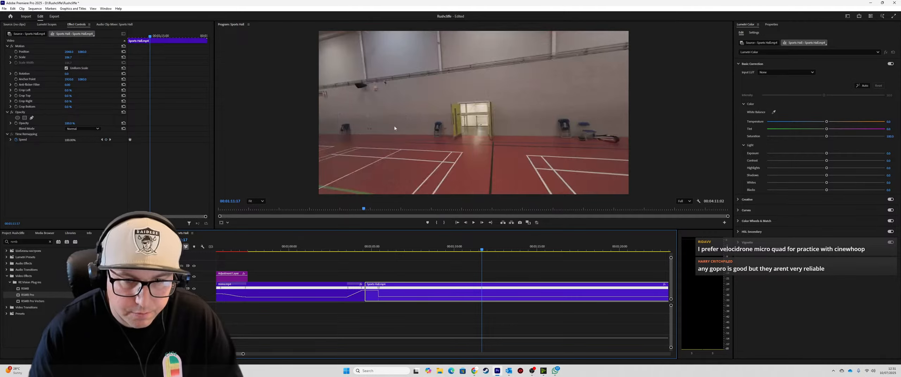
pyautogui.click(364, 295)
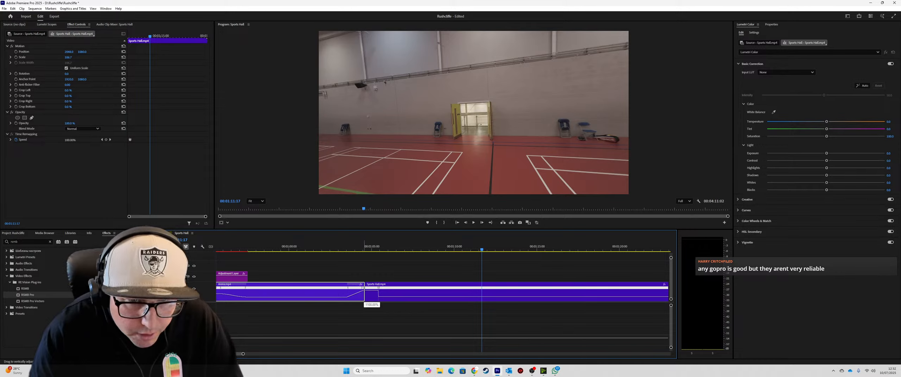
pyautogui.moveTo(371, 300); pyautogui.dragTo(372, 299)
pyautogui.click(371, 293)
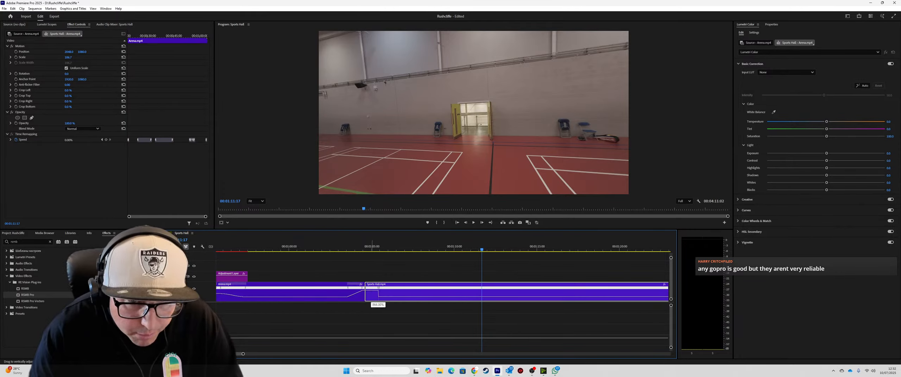
pyautogui.moveTo(372, 293); pyautogui.dragTo(372, 291)
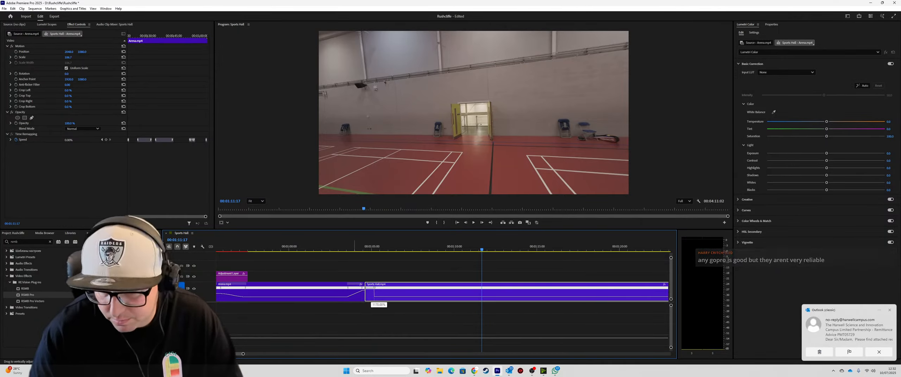
pyautogui.moveTo(374, 288); pyautogui.dragTo(367, 289)
pyautogui.click(344, 251)
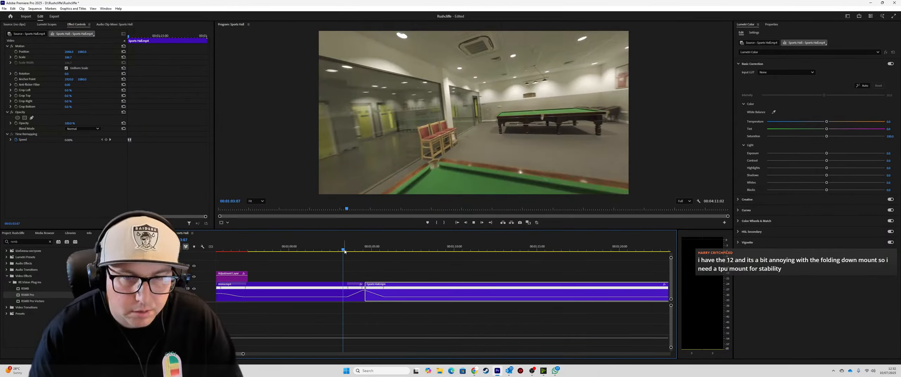
pyautogui.press('space')
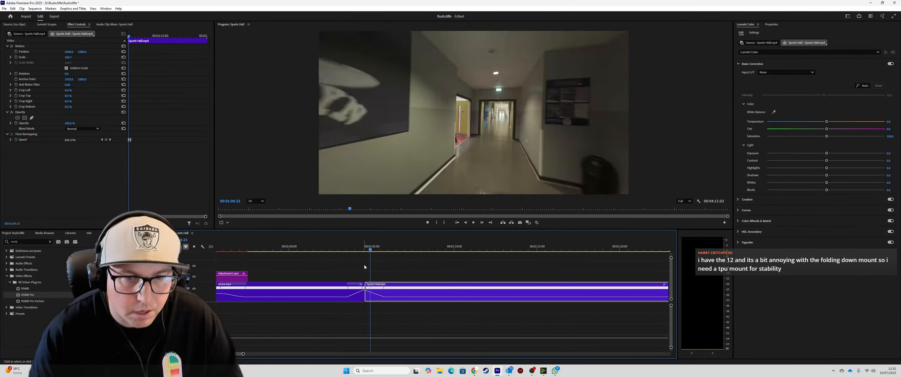
pyautogui.press('space')
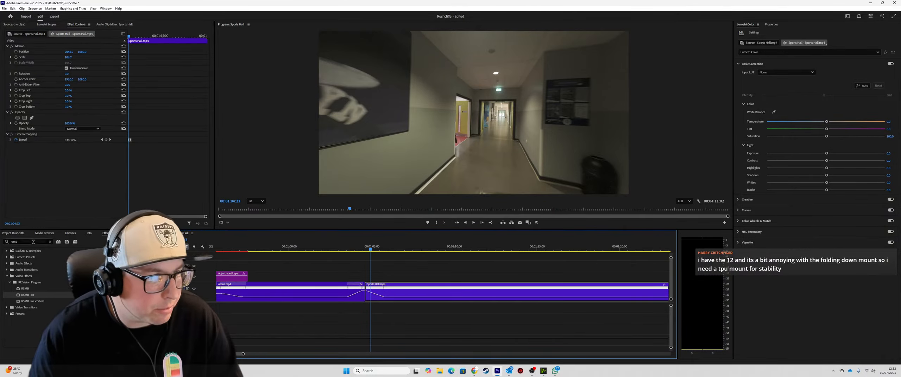
# Place an adjustment layer above the join between the Arena and Sports Hall clips and trim it to the end of the speed ramp.
pyautogui.click(21, 234)
pyautogui.moveTo(58, 327); pyautogui.dragTo(356, 281)
pyautogui.click(385, 246)
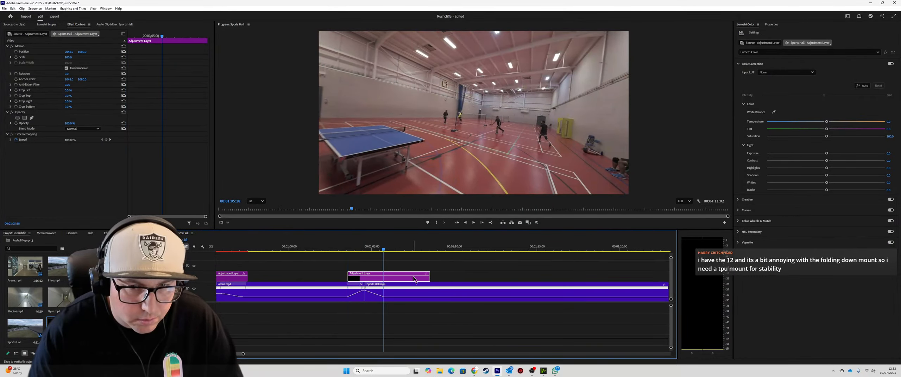
pyautogui.moveTo(427, 279); pyautogui.dragTo(383, 279)
# Apply the RSMB Pro effect to the adjustment layer over the Arena and Sports Hall join.
pyautogui.click(360, 248)
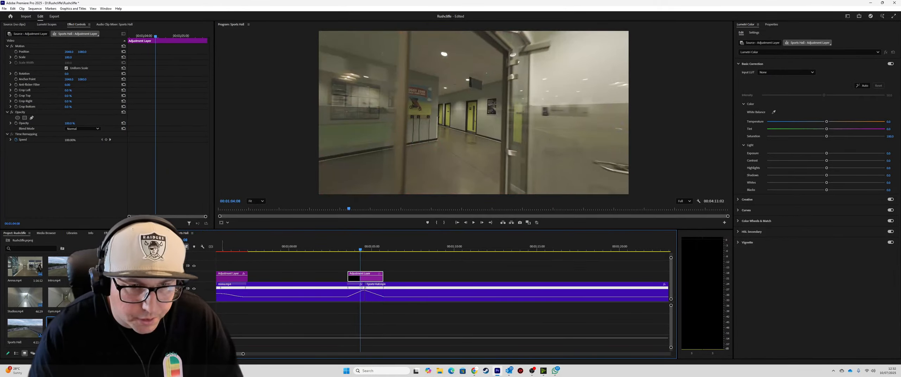
pyautogui.click(107, 233)
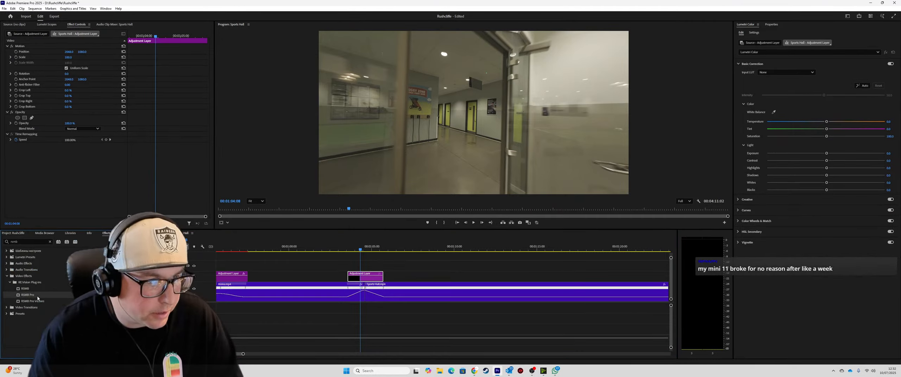
pyautogui.moveTo(28, 295); pyautogui.dragTo(372, 283)
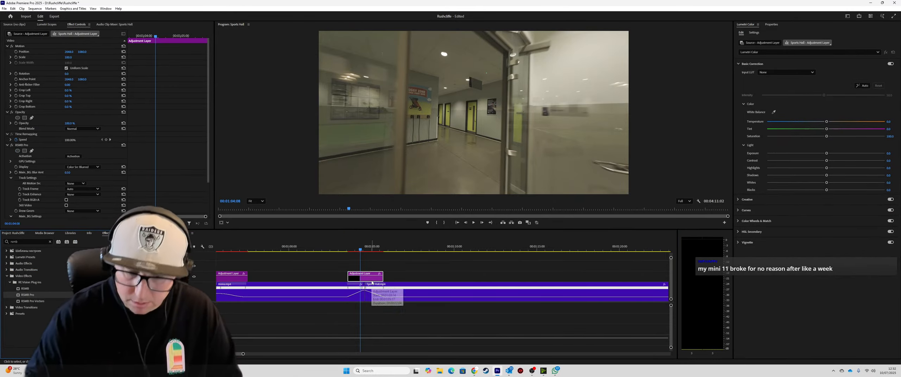
# Mark an in point at 00:01:03:05 and an out point just past the adjustment layer, and render that range.
pyautogui.click(342, 248)
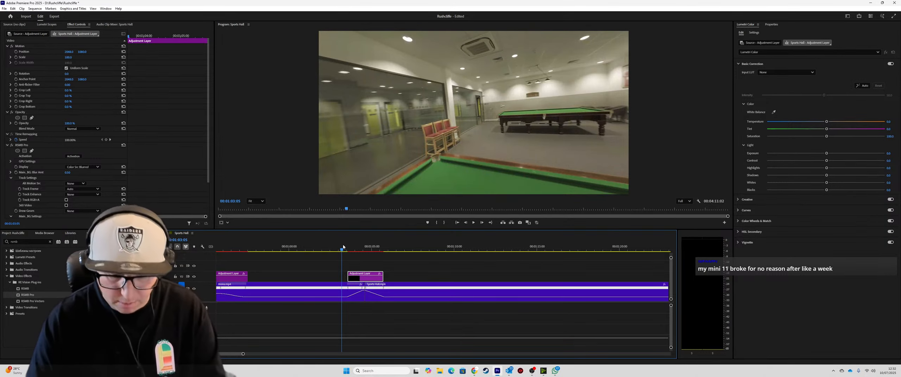
pyautogui.press('i')
pyautogui.click(394, 247)
pyautogui.press('o')
pyautogui.click(363, 248)
pyautogui.press('Return')
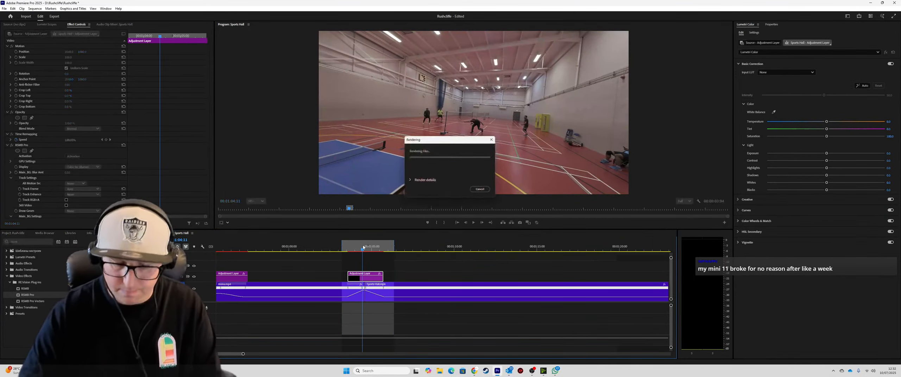
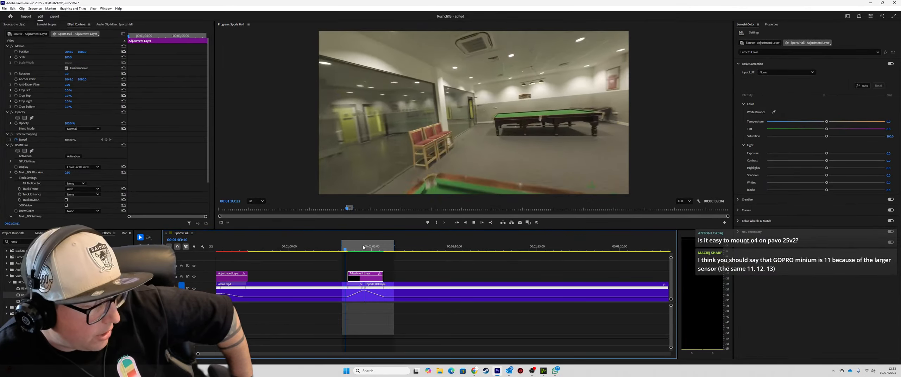
# Play back the rendered motion-blur transition and clear the in and out points.
pyautogui.click(363, 247)
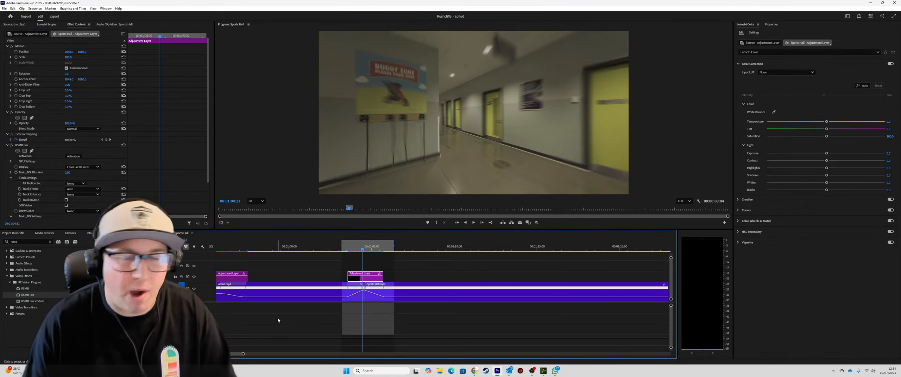
pyautogui.click(345, 249)
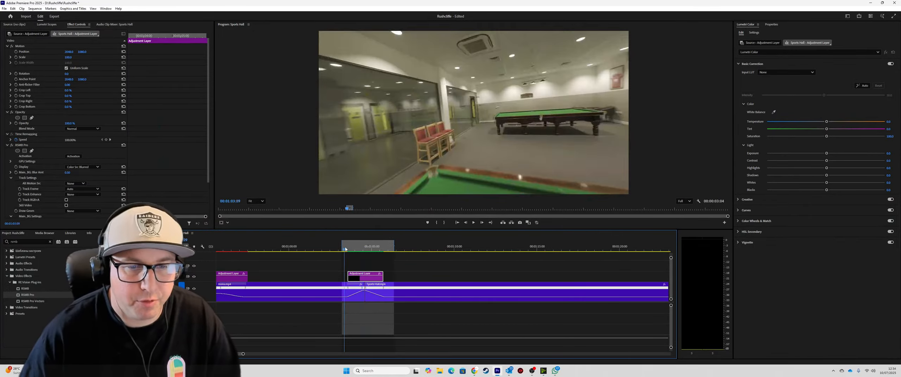
pyautogui.press('space')
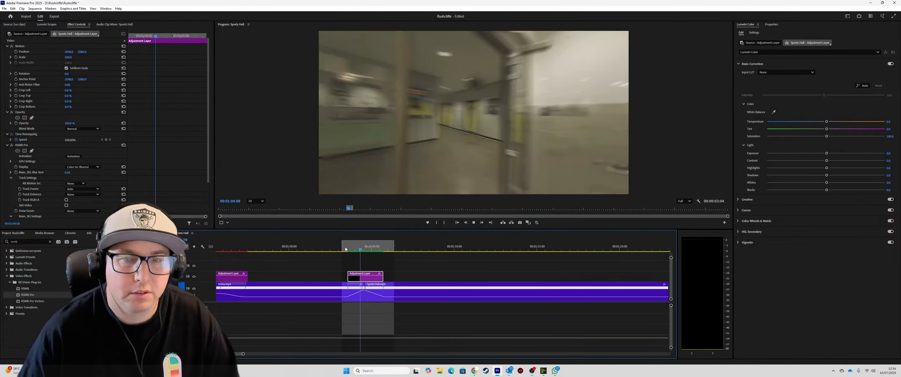
pyautogui.click(347, 249)
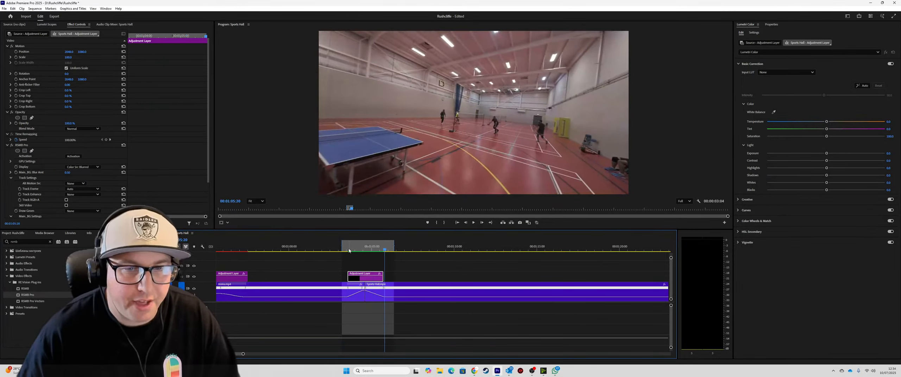
pyautogui.rightClick(386, 252)
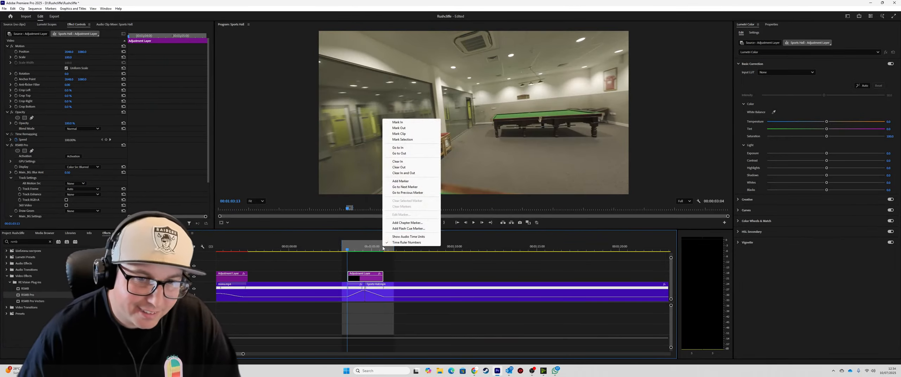
pyautogui.click(404, 174)
# Replay the transition from the pool table room into the sports hall to check the speed ramp and motion blur.
pyautogui.click(335, 249)
pyautogui.press('space')
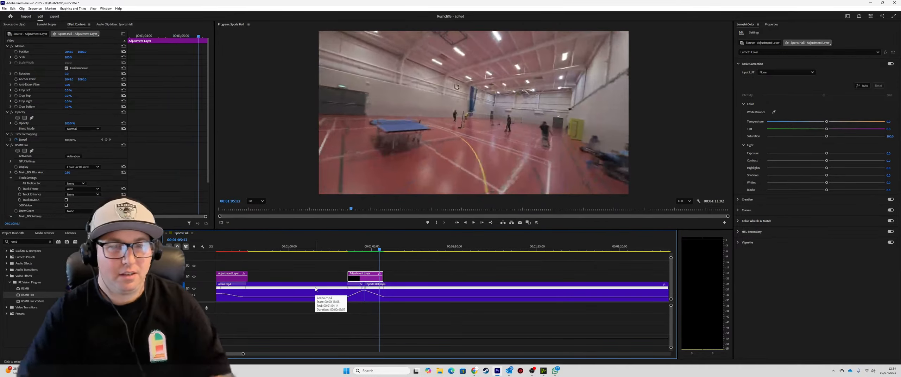
pyautogui.click(358, 250)
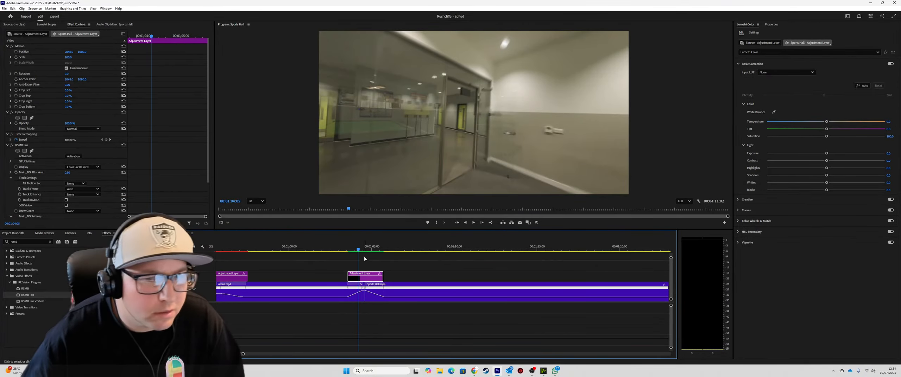
pyautogui.click(349, 248)
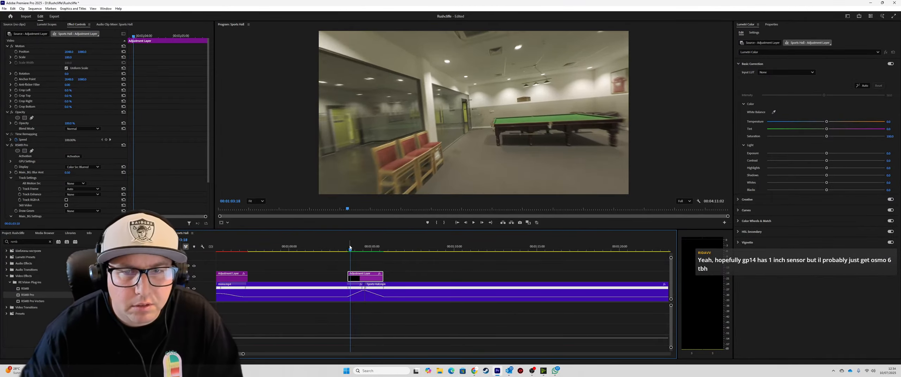
pyautogui.press('space')
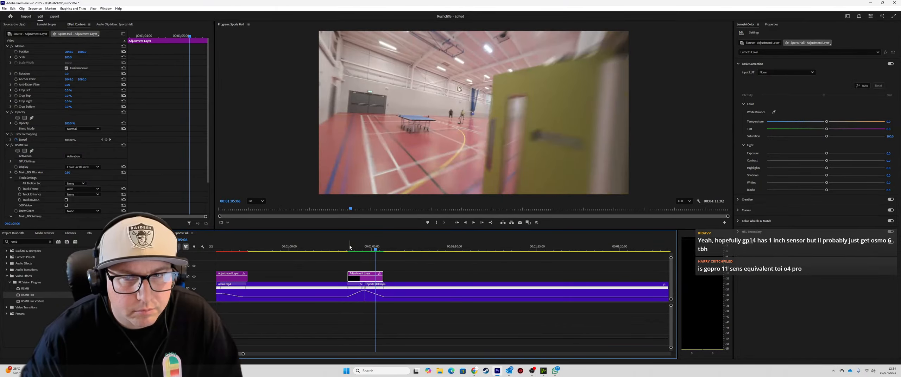
pyautogui.click(348, 247)
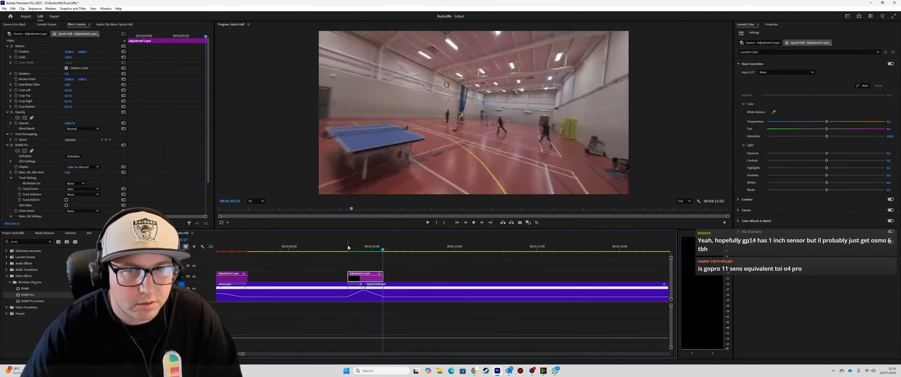
pyautogui.click(348, 248)
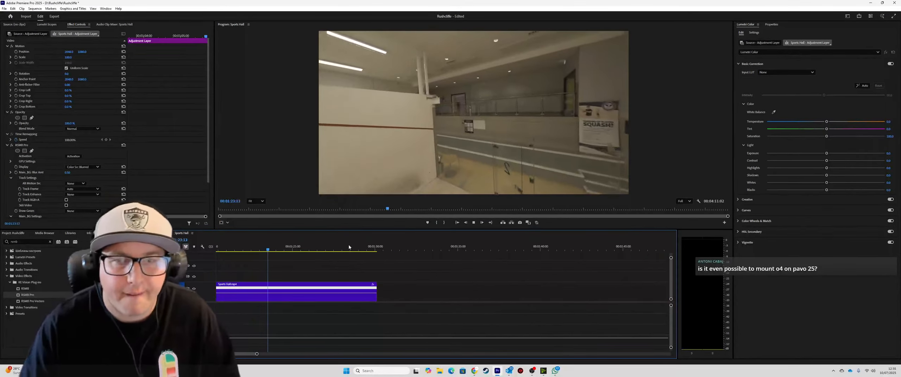
# Display the Sports Hall clip's time-remapping speed line and add a speed keyframe at 00:01:24:24 beside the squash courts.
pyautogui.press('space')
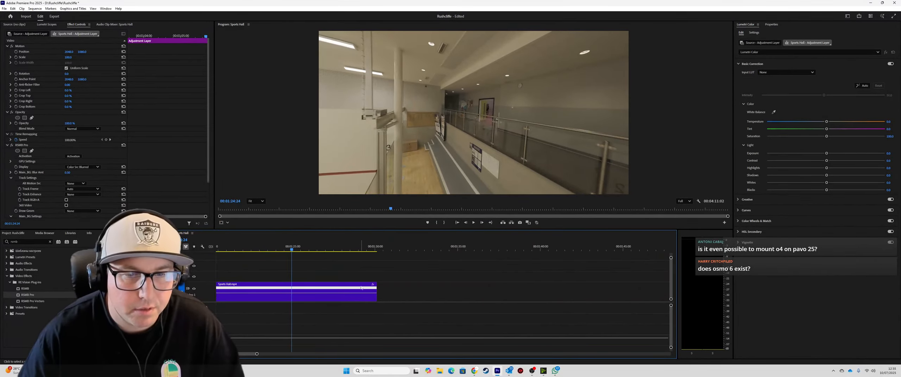
pyautogui.click(373, 285)
pyautogui.moveTo(405, 301)
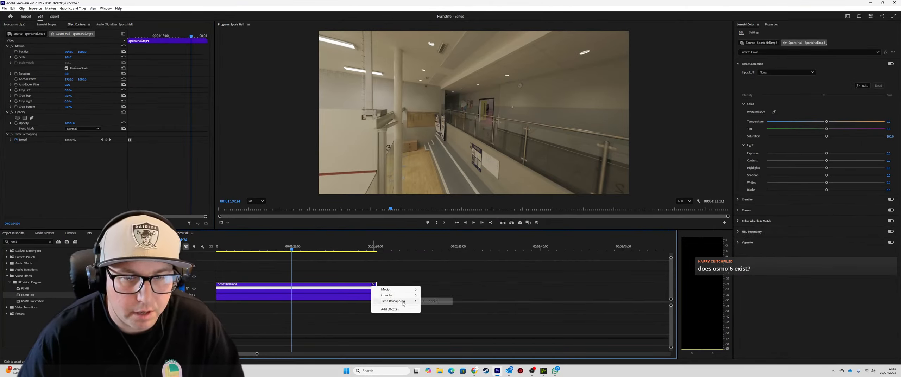
pyautogui.click(442, 303)
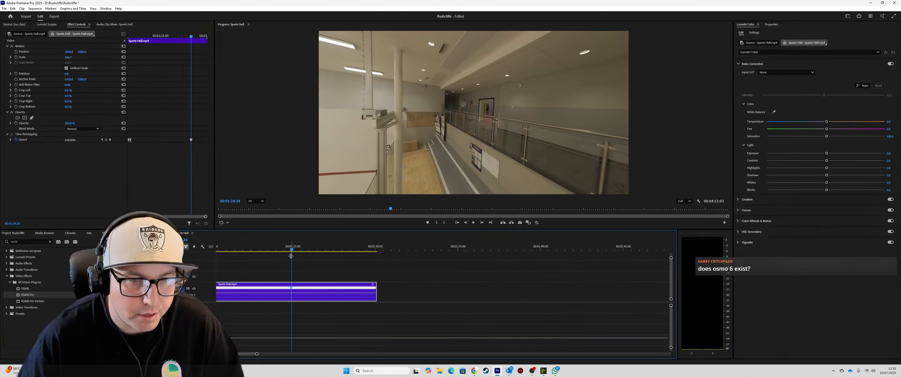
# Speed up the Sports Hall clip after the squash court keyframe and spread the keyframe into a gradual ramp.
pyautogui.moveTo(336, 297); pyautogui.dragTo(336, 282)
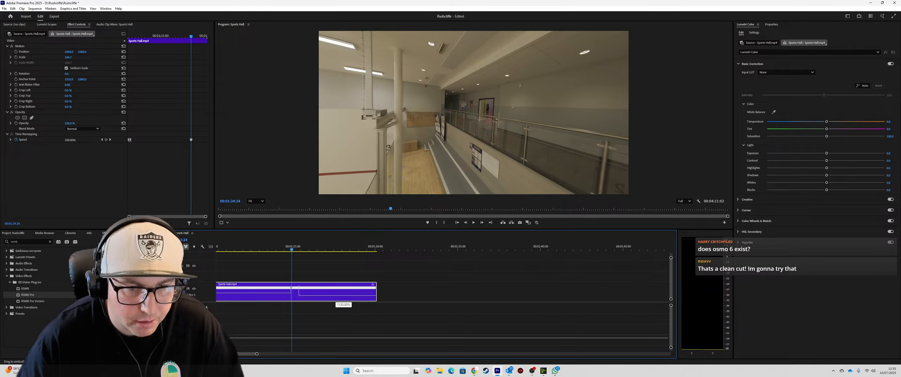
pyautogui.moveTo(337, 286); pyautogui.dragTo(336, 288)
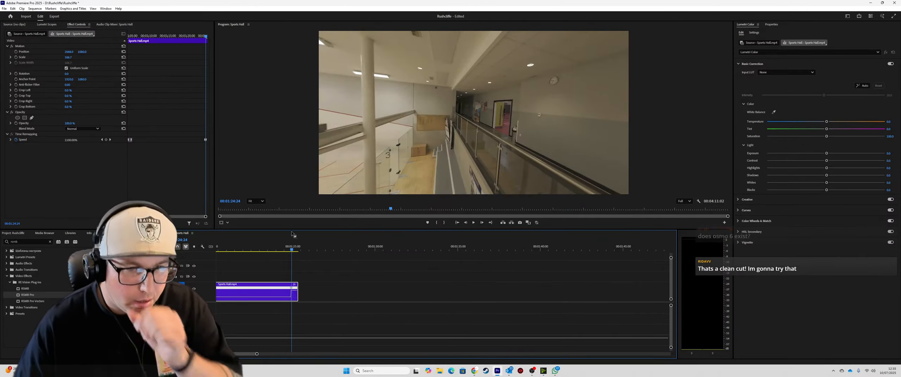
pyautogui.moveTo(292, 288); pyautogui.dragTo(302, 294)
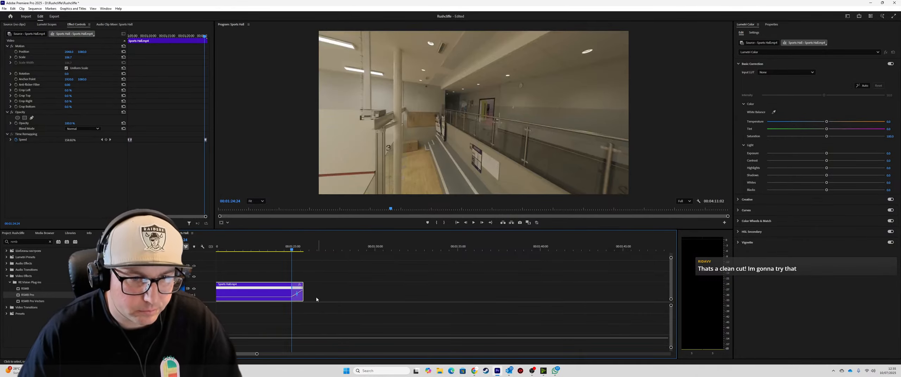
pyautogui.click(14, 234)
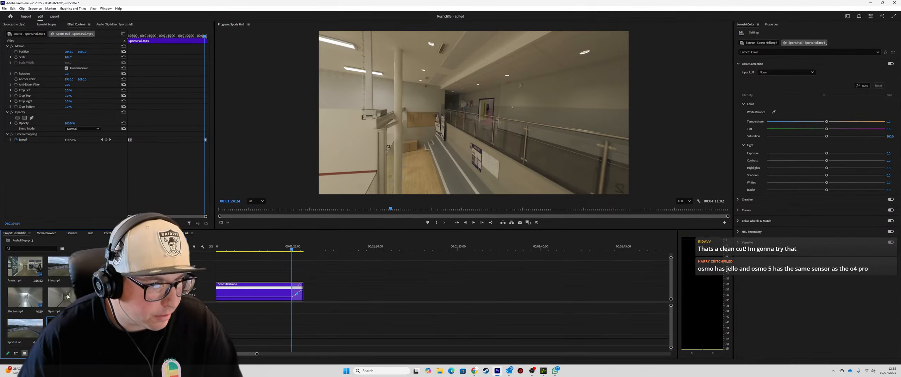
pyautogui.moveTo(58, 298); pyautogui.dragTo(308, 273)
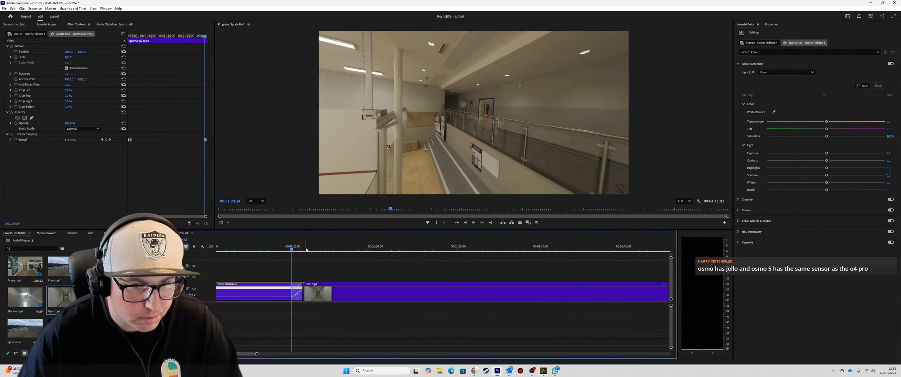
pyautogui.hotkey('ctrl', 'z')
# Move the existing Gym clip in the sequence to just after the Sports Hall clip and scrub to its corridor at 00:01:28:07.
pyautogui.moveTo(257, 354); pyautogui.dragTo(430, 343)
pyautogui.moveTo(422, 302); pyautogui.dragTo(360, 302)
pyautogui.click(337, 246)
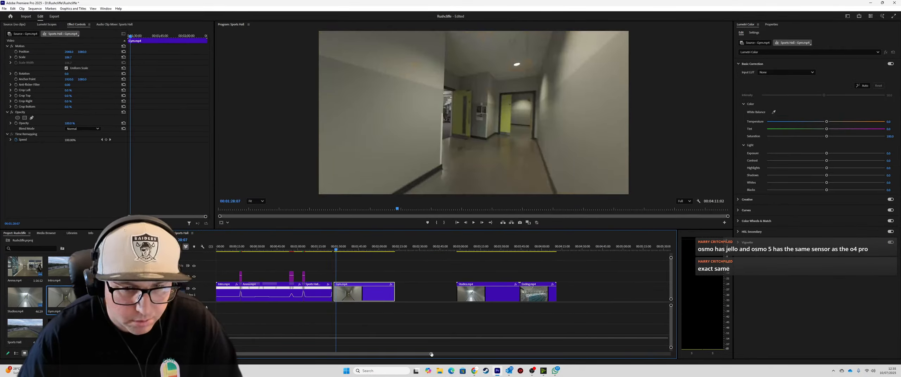
pyautogui.moveTo(431, 355); pyautogui.dragTo(332, 357)
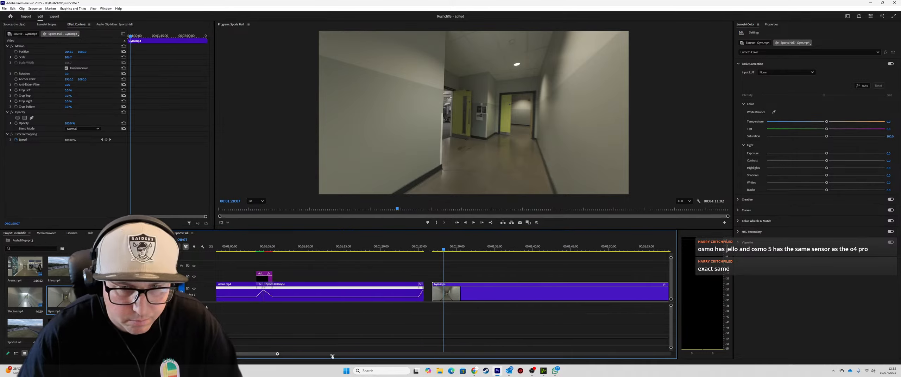
# Display the Gym clip's time-remapping speed line and add a speed keyframe at 00:01:32:04 inside the gym entrance.
pyautogui.rightClick(666, 285)
pyautogui.moveTo(686, 302)
pyautogui.click(727, 302)
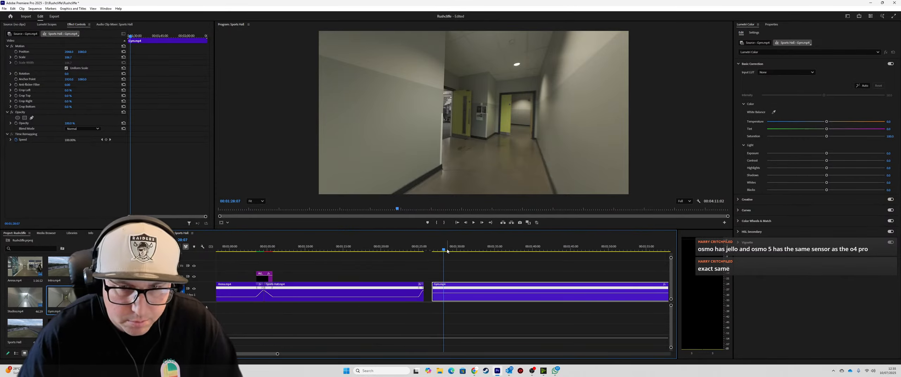
pyautogui.moveTo(447, 251); pyautogui.dragTo(475, 249)
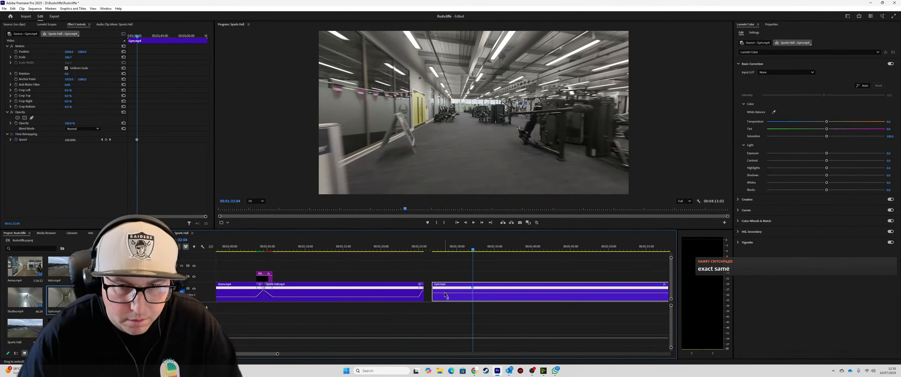
# Speed up the Gym clip before its keyframe, spread the keyframe into a gradual ramp and butt the clip against Sports Hall.
pyautogui.moveTo(445, 295); pyautogui.dragTo(446, 282)
pyautogui.click(433, 246)
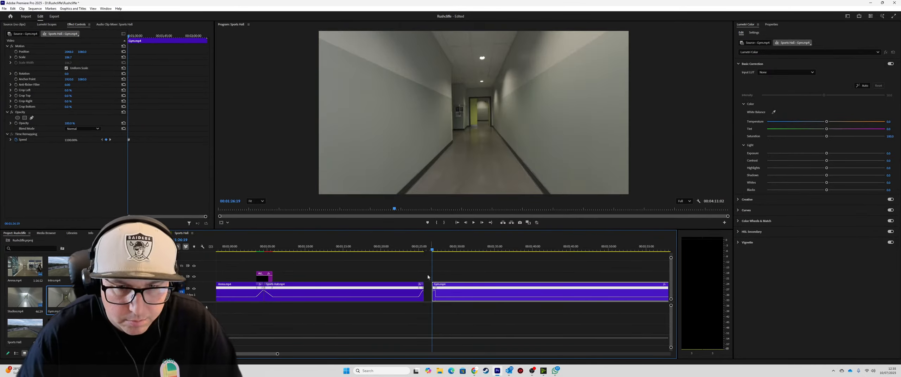
pyautogui.scroll(6, 456, 303)
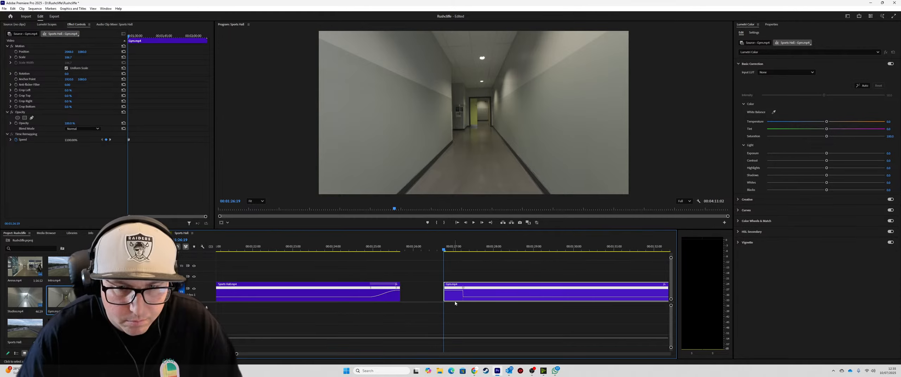
pyautogui.moveTo(461, 291); pyautogui.dragTo(516, 301)
# Place an adjustment layer over the Sports Hall–Gym join, trim it to the speed ramp and apply RSMB Pro to it.
pyautogui.moveTo(59, 327); pyautogui.dragTo(374, 279)
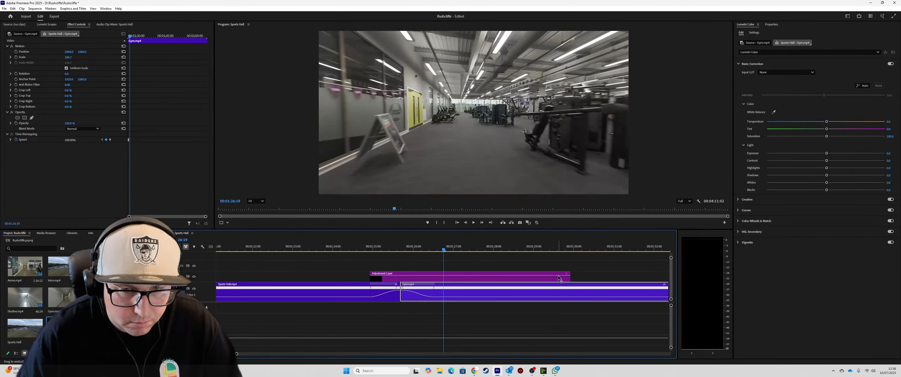
pyautogui.moveTo(567, 279); pyautogui.dragTo(436, 279)
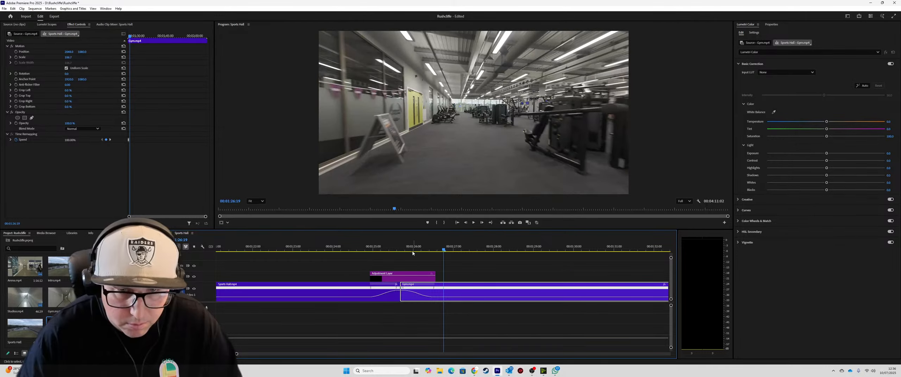
pyautogui.click(416, 280)
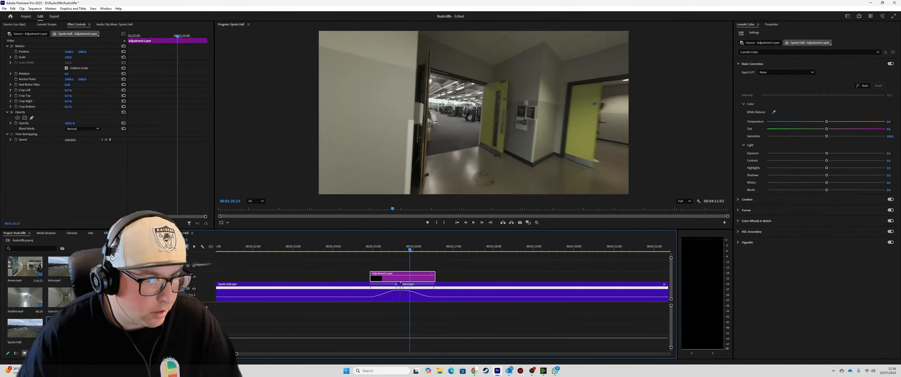
pyautogui.click(107, 233)
pyautogui.moveTo(32, 297); pyautogui.dragTo(401, 277)
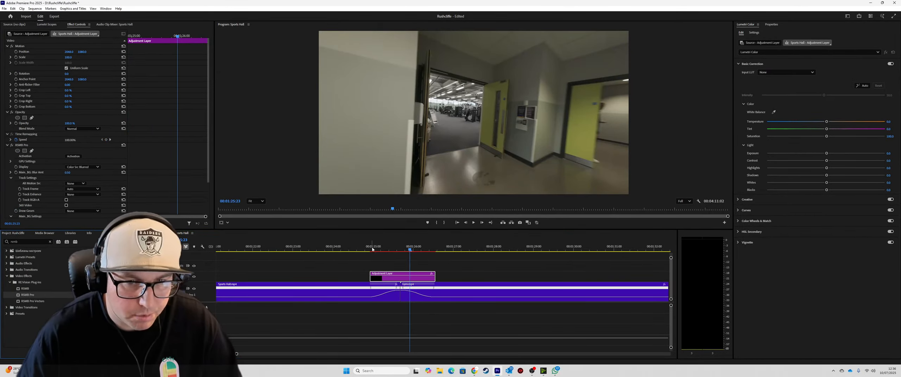
# Mark In and Out points around the Sports Hall–Gym transition, ending at 00:01:27:04, and render that range.
pyautogui.click(360, 250)
pyautogui.press('i')
pyautogui.click(463, 248)
pyautogui.press('o')
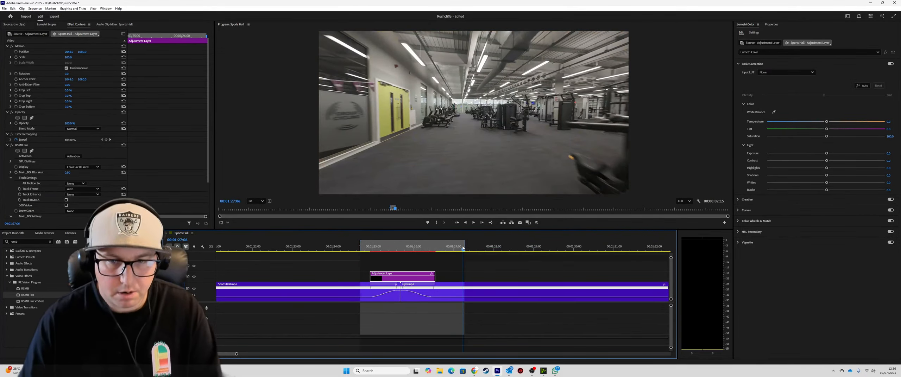
pyautogui.press('Return')
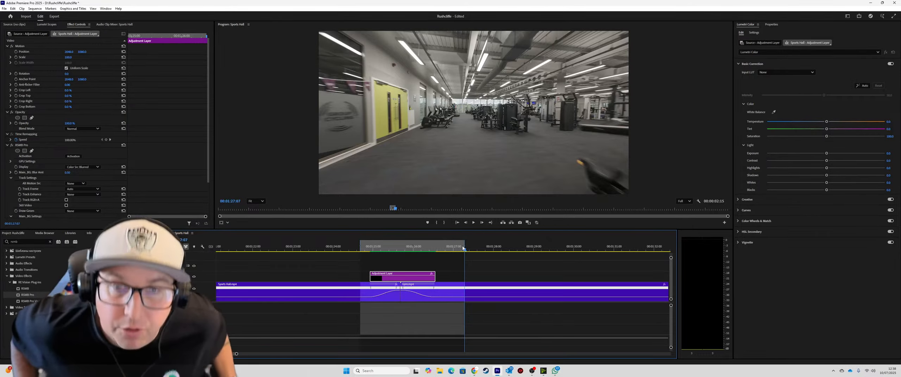
# Clear the In and Out points and play the rendered Sports Hall–Gym transition from 00:01:24:10.
pyautogui.rightClick(367, 246)
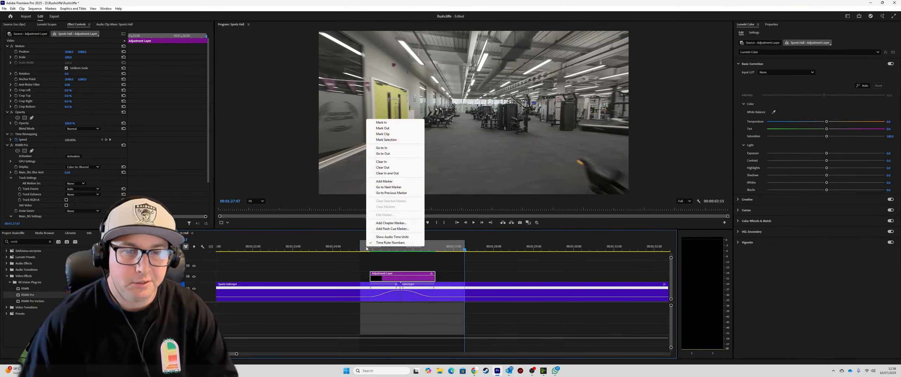
pyautogui.click(394, 174)
pyautogui.click(349, 247)
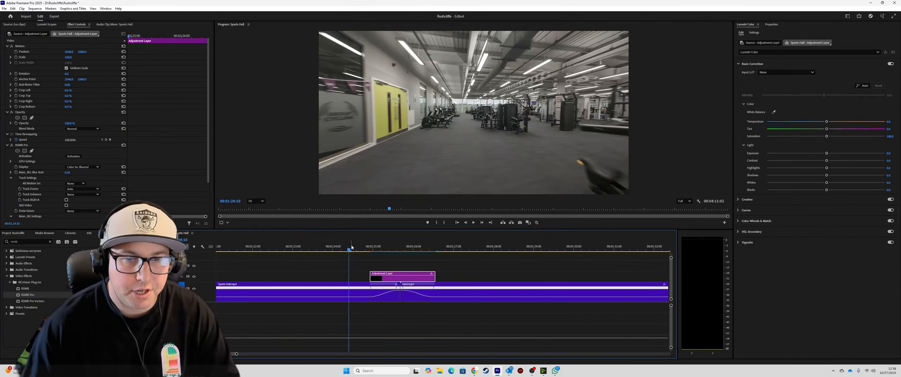
pyautogui.press('space')
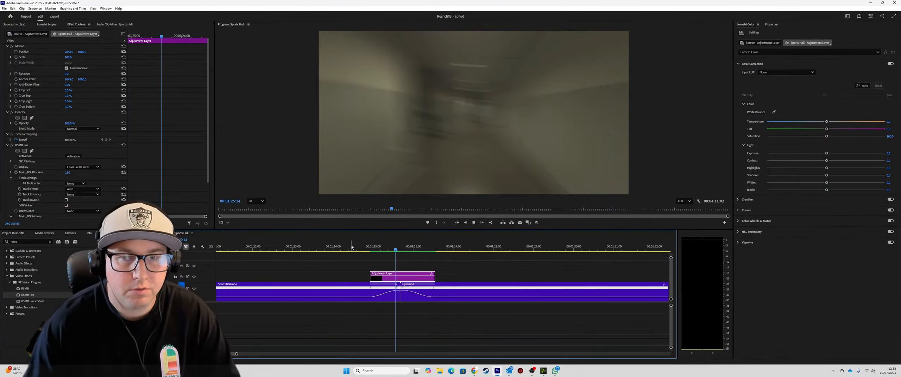
pyautogui.press('space')
# Step frame by frame back through the transition to 00:01:25:07 to examine the motion blur in the corridor.
pyautogui.moveTo(384, 247); pyautogui.dragTo(399, 245)
pyautogui.press('Left')
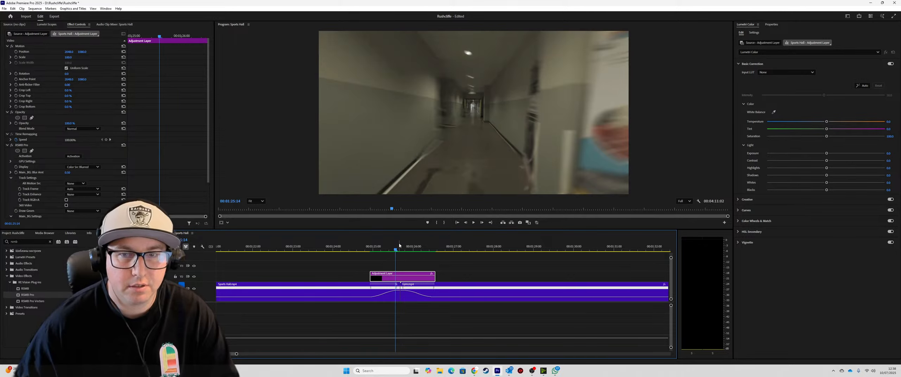
pyautogui.press('Left')
pyautogui.press('Left')
pyautogui.press('Left')
pyautogui.press('Left')
pyautogui.press('Left')
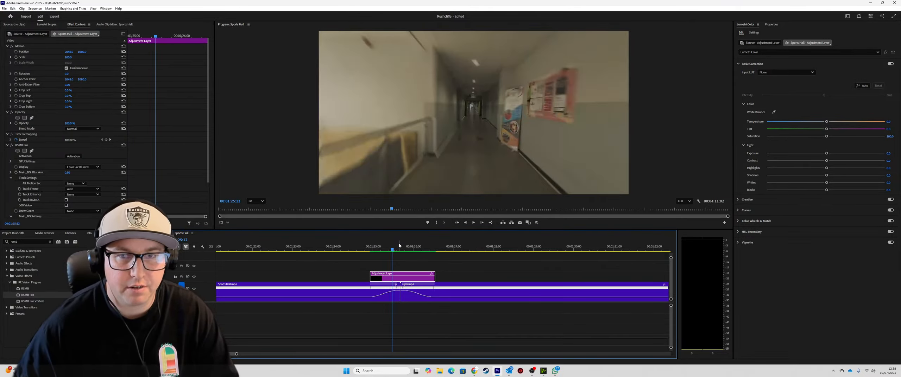
pyautogui.press('Left')
pyautogui.press('Left')
pyautogui.press('Left')
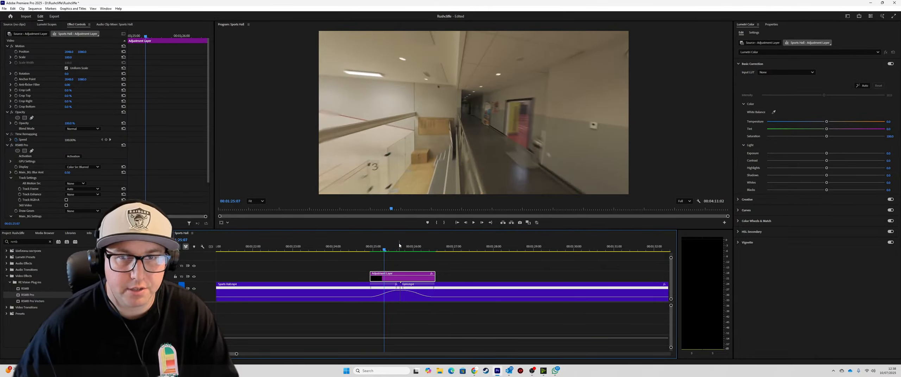
pyautogui.press('Left')
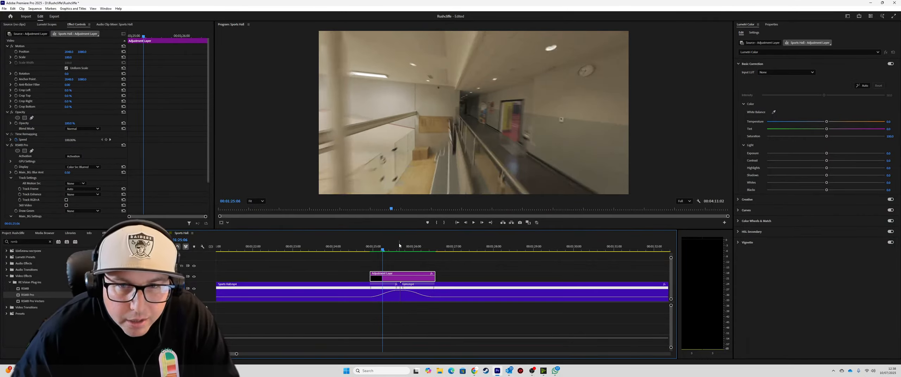
pyautogui.press('Right')
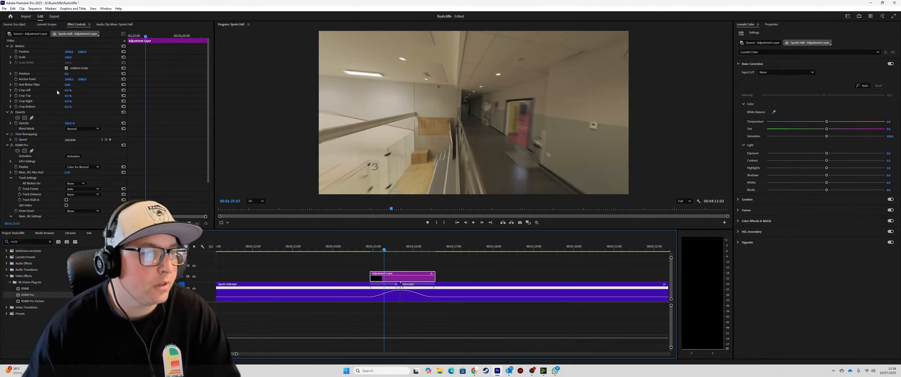
# Set the RSMB Pro display to Color Src Unblurred, assign track point 1 to FG 1 and enable keyframing of its position.
pyautogui.click(82, 167)
pyautogui.click(80, 184)
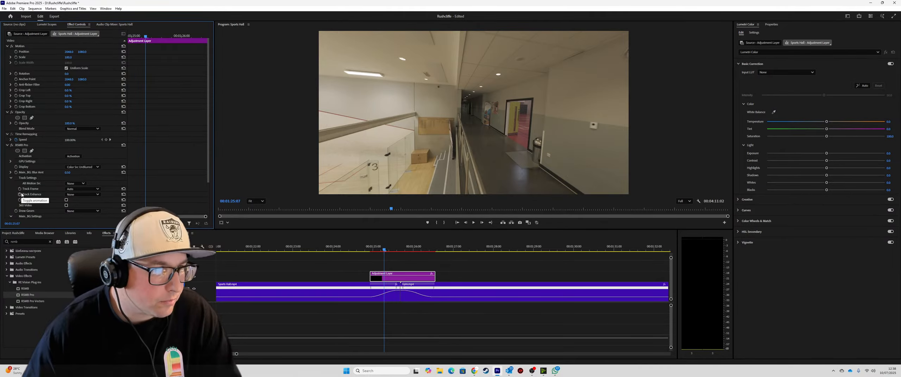
pyautogui.scroll(-3, 21, 200)
pyautogui.click(10, 198)
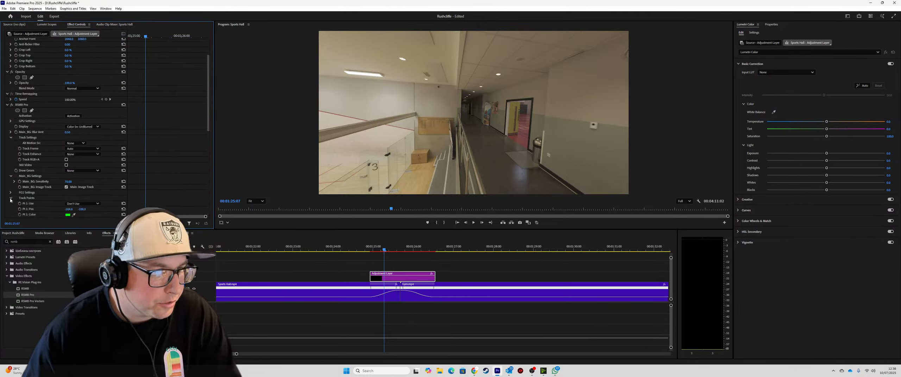
pyautogui.click(82, 203)
pyautogui.click(74, 216)
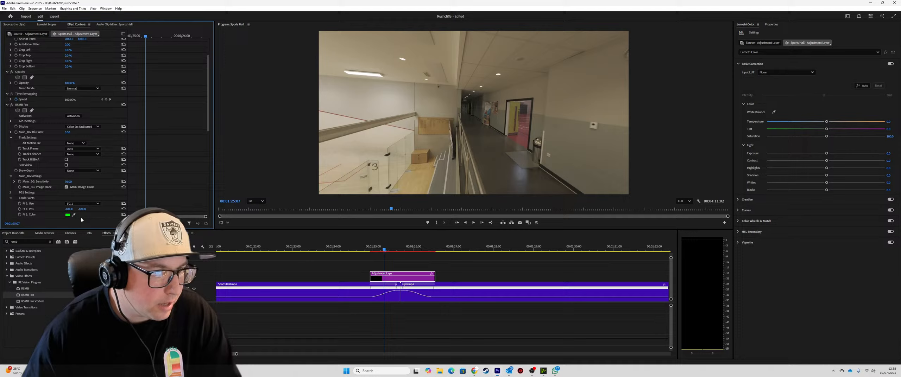
pyautogui.click(20, 209)
# Place RSMB Pro track point 1 on the distant corridor ceiling at 00:01:25:07.
pyautogui.click(262, 201)
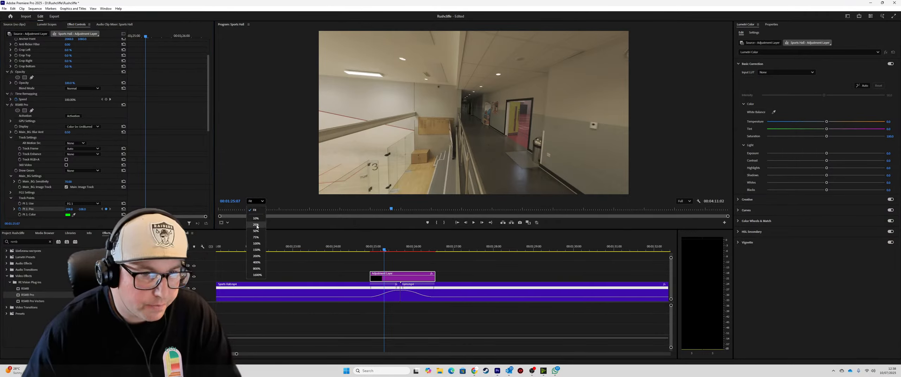
pyautogui.click(256, 224)
pyautogui.click(256, 204)
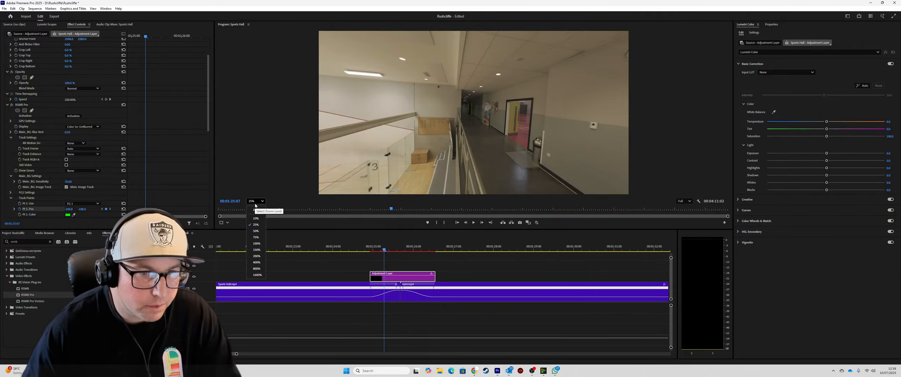
pyautogui.click(256, 225)
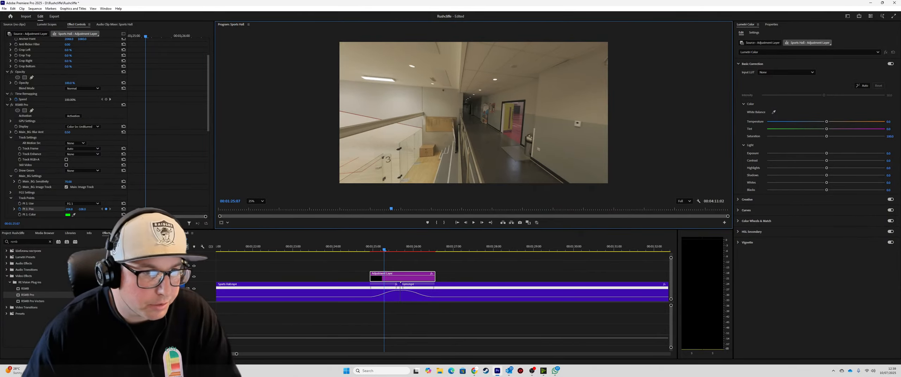
pyautogui.click(27, 208)
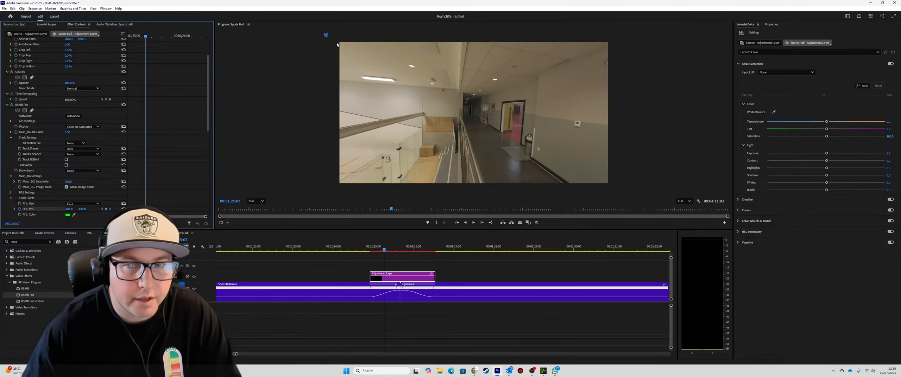
pyautogui.moveTo(326, 36); pyautogui.dragTo(466, 102)
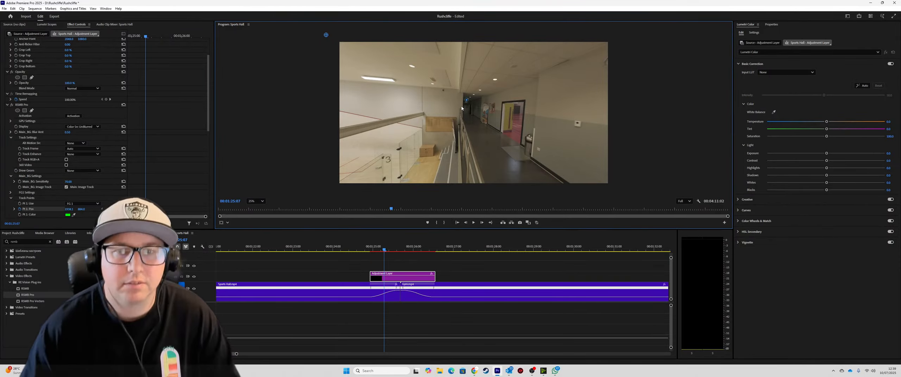
# With the program view at 75%, keyframe RSMB Pro track point 1 on the distant corridor ceiling at 00:01:25:08 and 00:01:25:09.
pyautogui.click(255, 201)
pyautogui.click(260, 240)
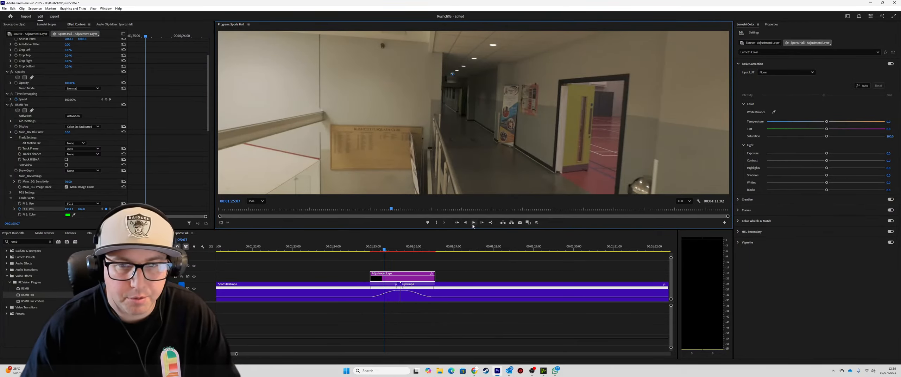
pyautogui.click(482, 223)
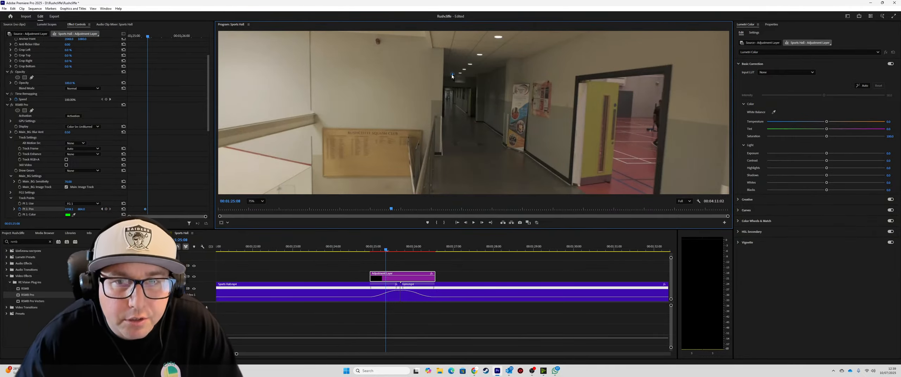
pyautogui.moveTo(453, 74); pyautogui.dragTo(461, 75)
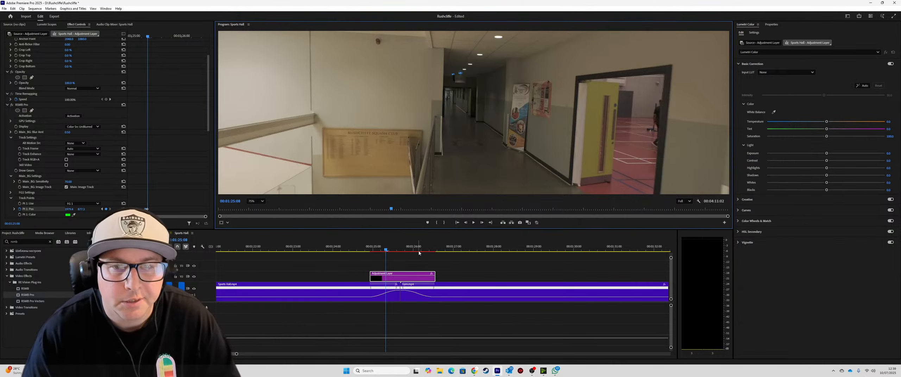
pyautogui.click(481, 222)
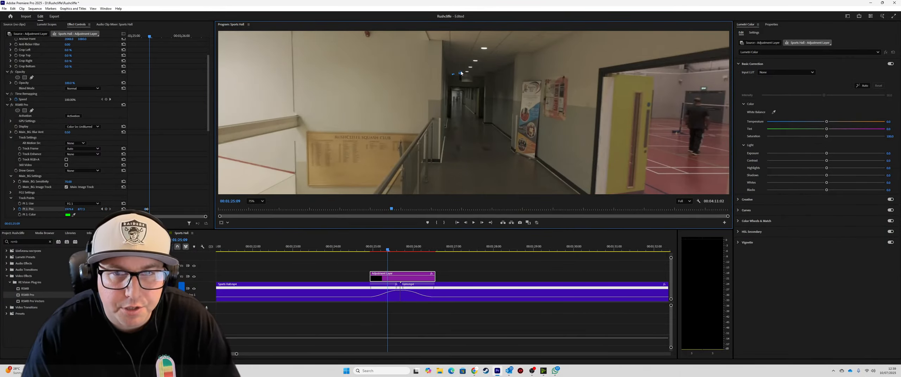
pyautogui.moveTo(463, 73); pyautogui.dragTo(468, 73)
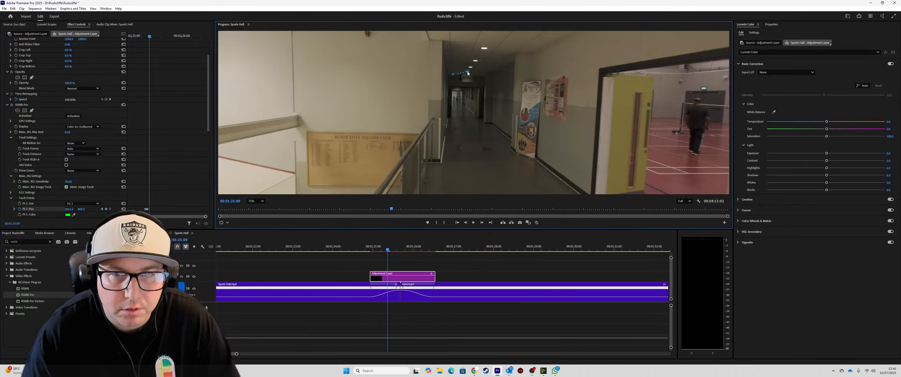
# Keyframe track point 1 to follow the corridor ceiling through frames 00:01:25:10, 00:01:25:11 and 00:01:25:12.
pyautogui.press('Right')
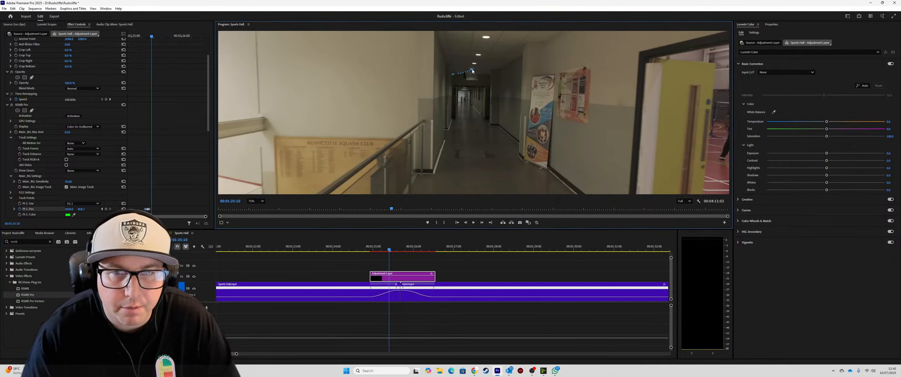
pyautogui.click(482, 223)
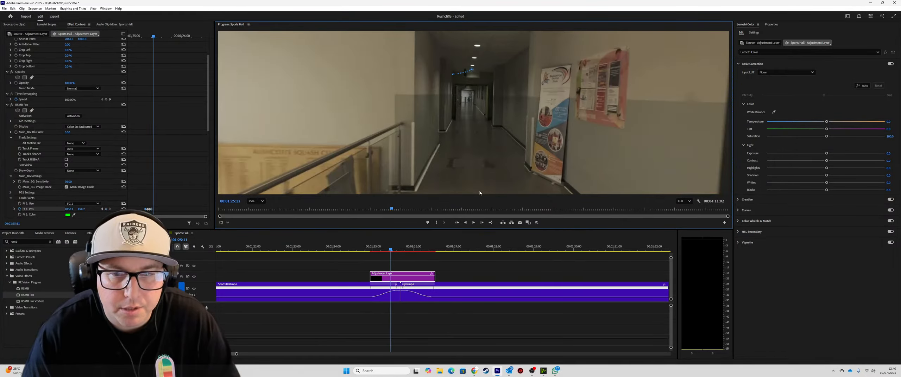
pyautogui.click(474, 66)
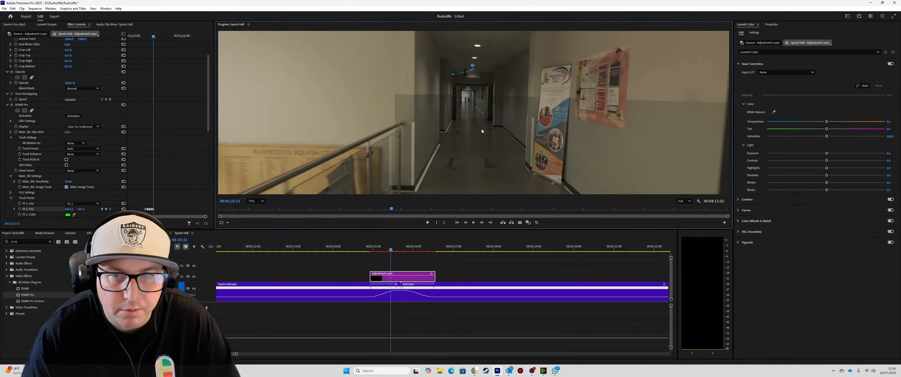
pyautogui.click(482, 222)
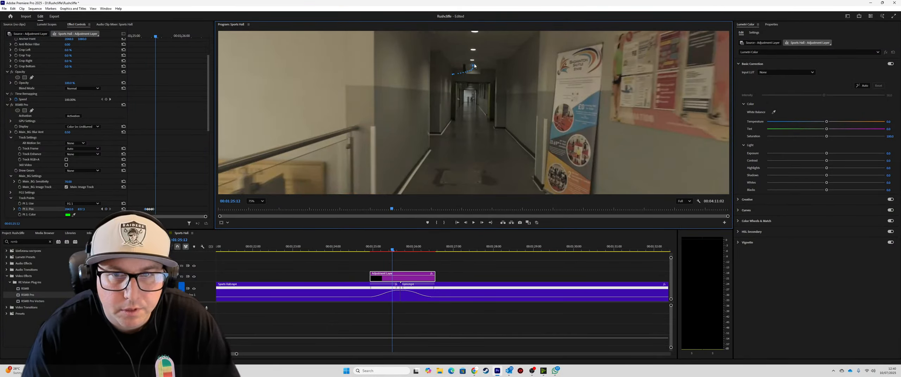
pyautogui.moveTo(474, 65); pyautogui.dragTo(472, 61)
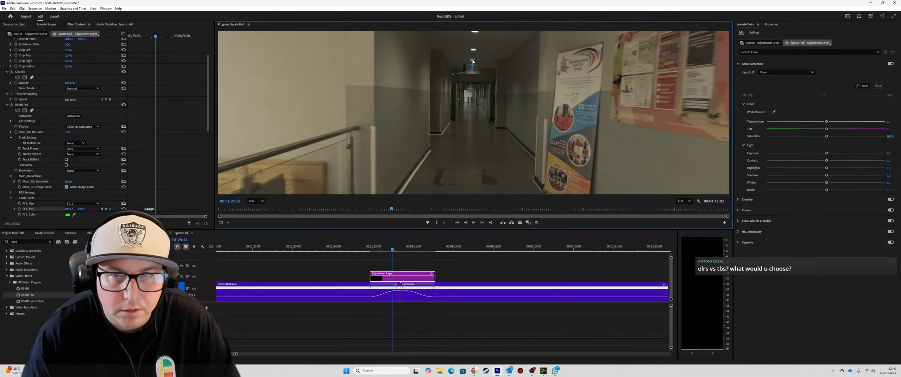
# Move track point 1 up along the corridor ceiling at 00:01:25:13 and 00:01:25:14.
pyautogui.click(481, 223)
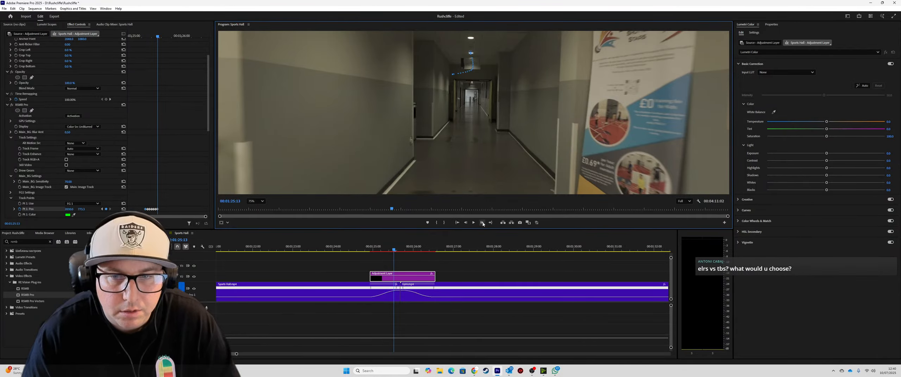
pyautogui.press('Right')
pyautogui.moveTo(470, 54); pyautogui.dragTo(469, 46)
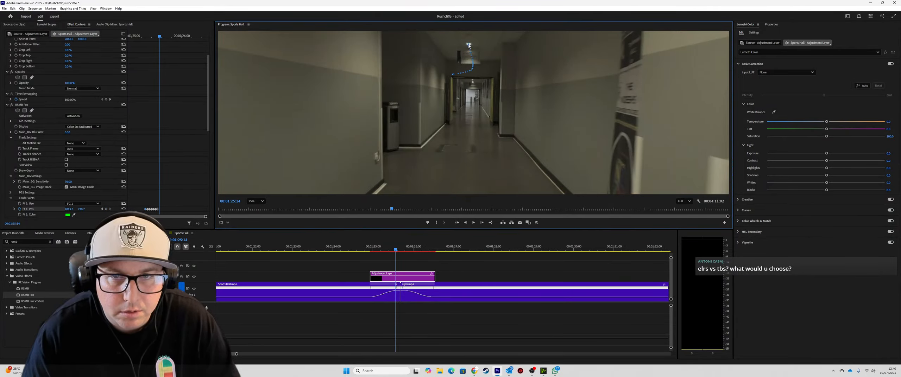
# Fit the whole frame in the program view and keyframe track point 1 on the ceiling at 00:01:25:15 and 00:01:25:16.
pyautogui.click(262, 201)
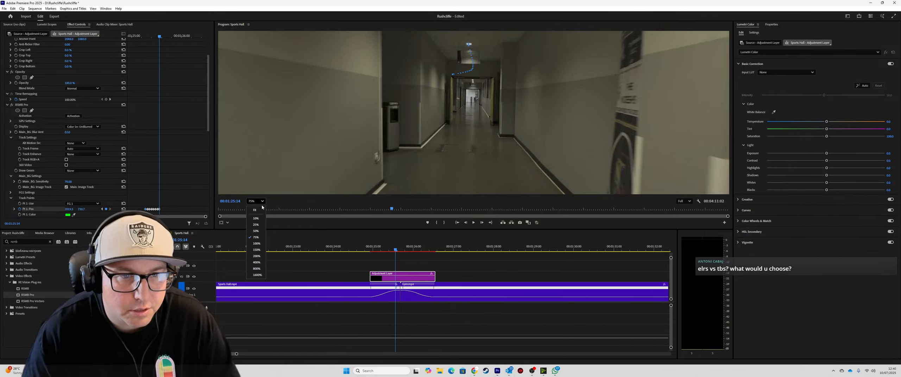
pyautogui.click(253, 210)
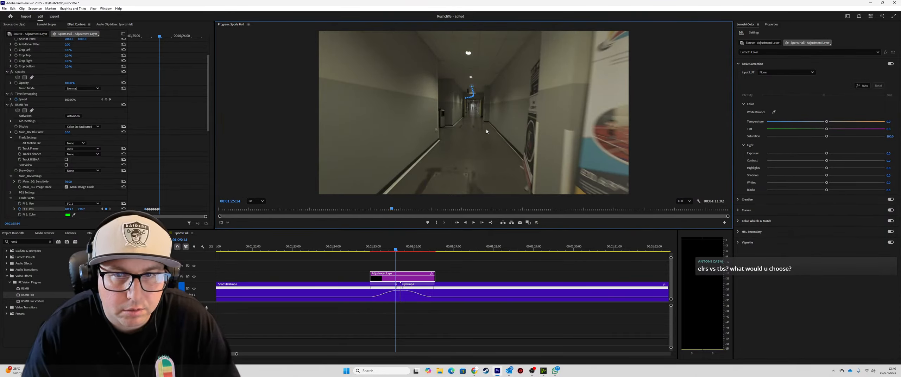
pyautogui.click(482, 222)
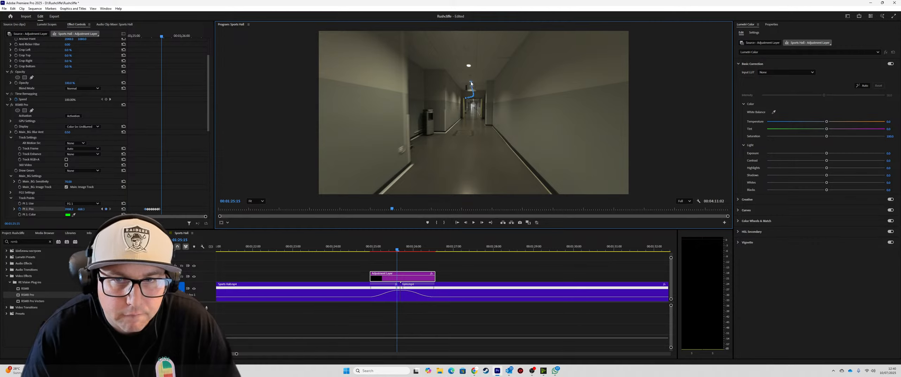
pyautogui.click(481, 222)
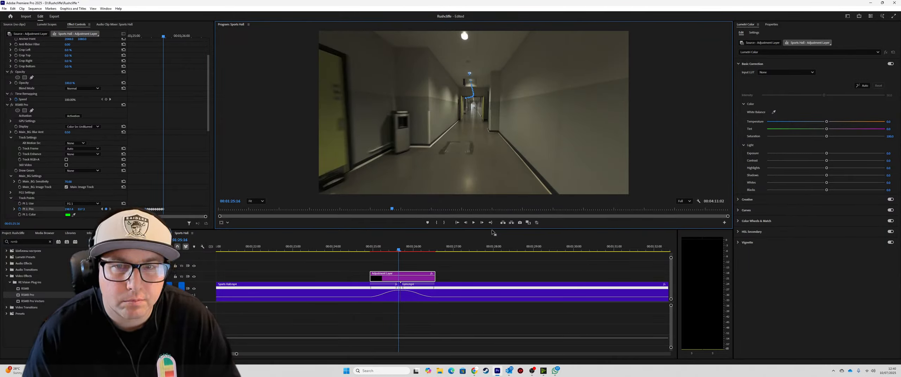
pyautogui.click(482, 222)
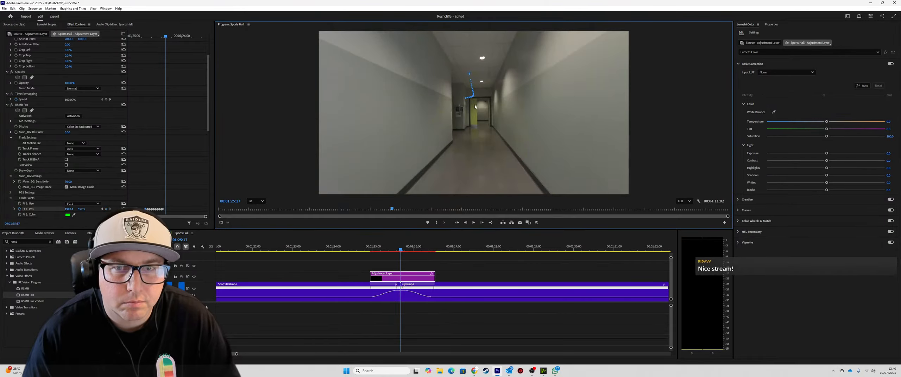
# Return to 00:01:25:03 and set the RSMB Pro display to Color Src Blurred.
pyautogui.click(377, 250)
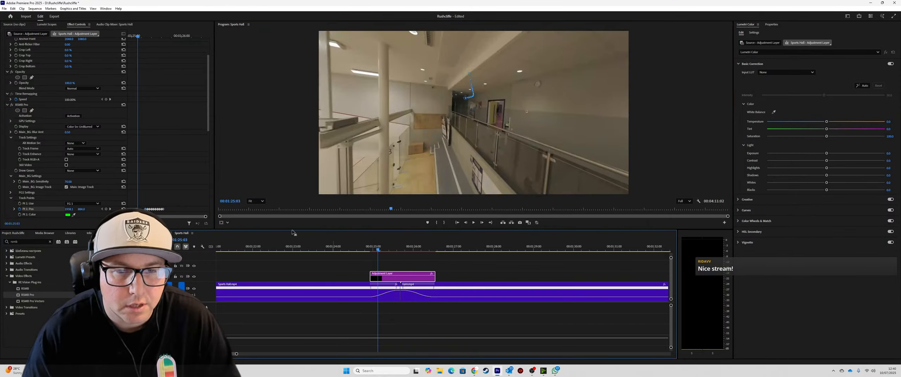
pyautogui.click(82, 127)
pyautogui.click(80, 135)
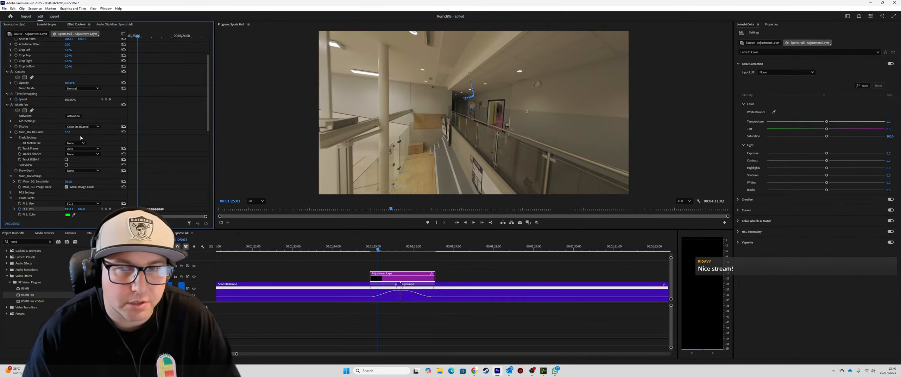
# Step frame by frame through the tracked corridor section from 00:01:25:03 and back to 00:01:25:06 to examine the motion blur.
pyautogui.press('Right')
pyautogui.press('Right')
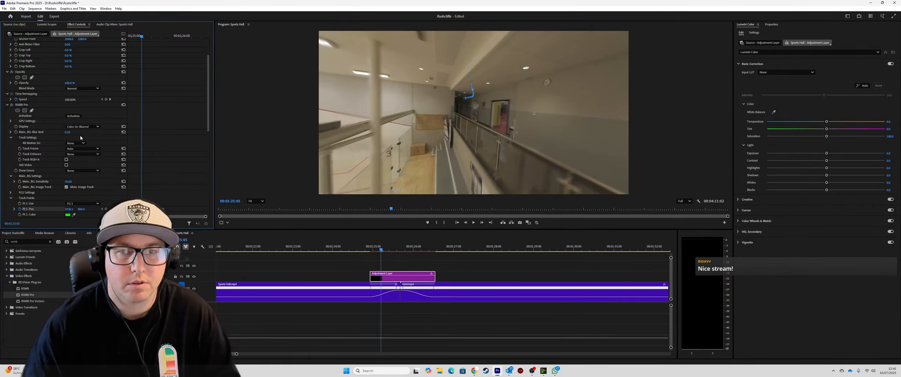
pyautogui.press('Right')
pyautogui.press('Right')
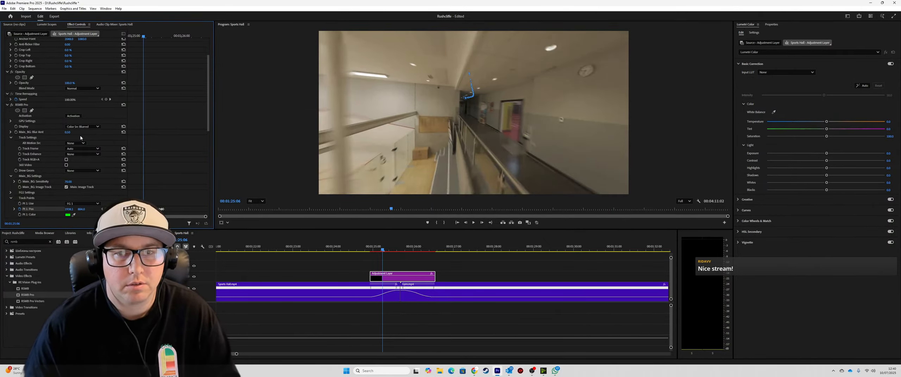
pyautogui.press('Right')
pyautogui.press('Right')
pyautogui.press('Right')
pyautogui.press('Right')
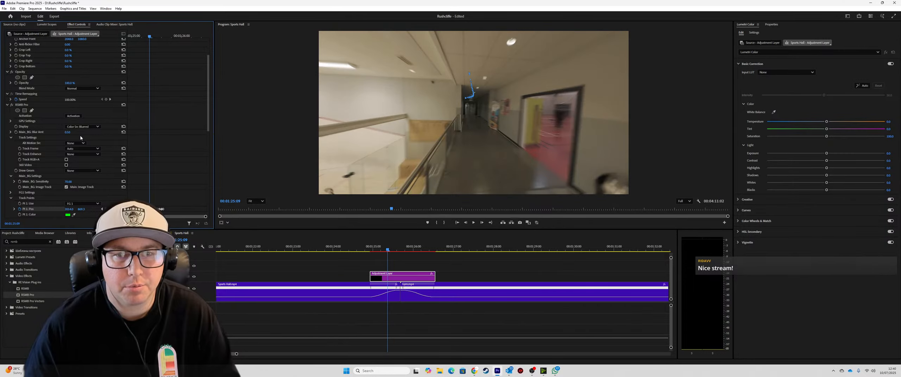
pyautogui.press('Right')
pyautogui.press('Right')
pyautogui.press('Right')
pyautogui.press('Right')
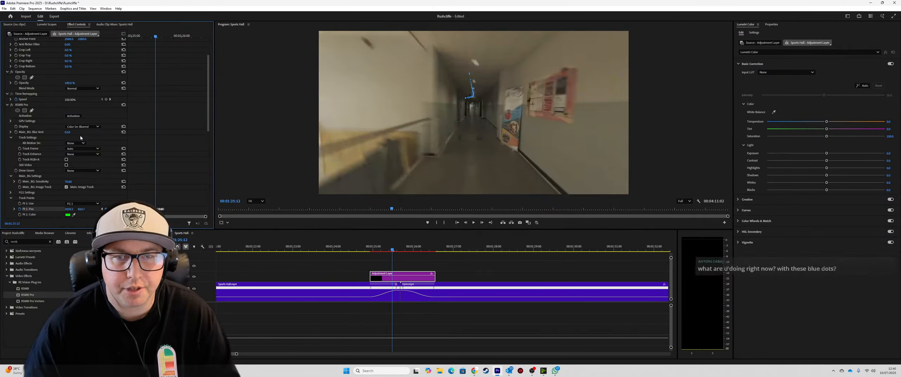
pyautogui.press('Left')
pyautogui.press('Left')
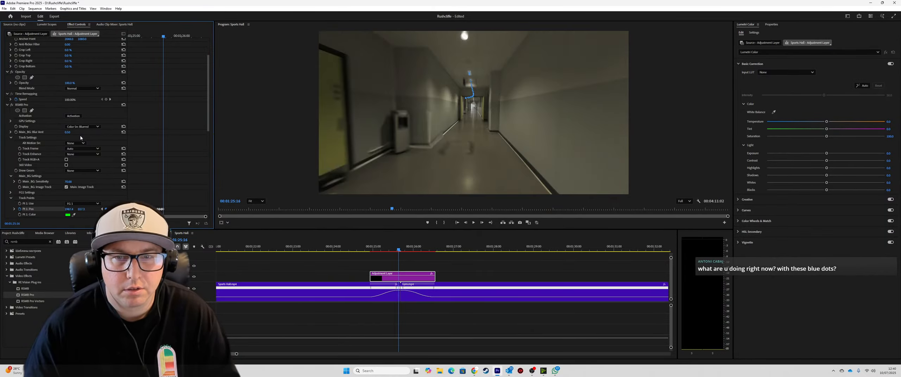
pyautogui.press('Left')
pyautogui.press('Left')
pyautogui.press('Left')
pyautogui.press('Left')
pyautogui.press('Left')
pyautogui.press('Left')
pyautogui.press('Left')
pyautogui.press('Left')
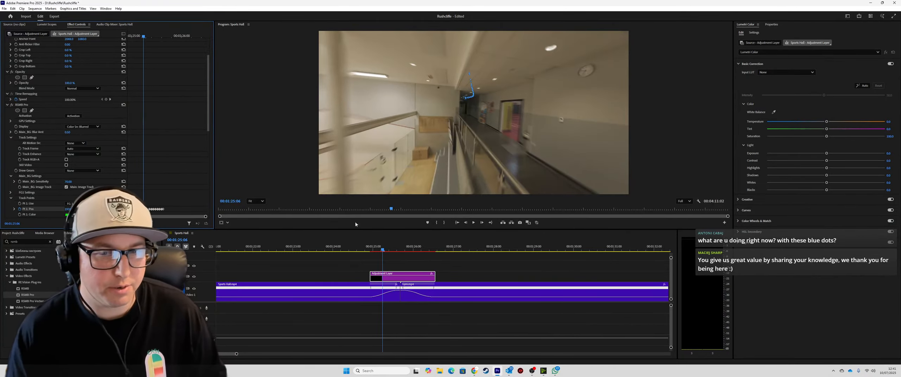
# Mark In and Out points just outside the Sports Hall–Gym adjustment layer and render that range.
pyautogui.click(359, 250)
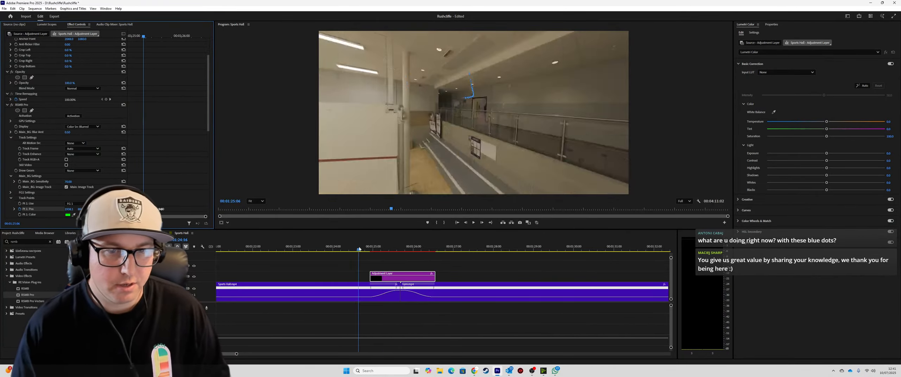
pyautogui.click(468, 251)
pyautogui.press('o')
pyautogui.press('Return')
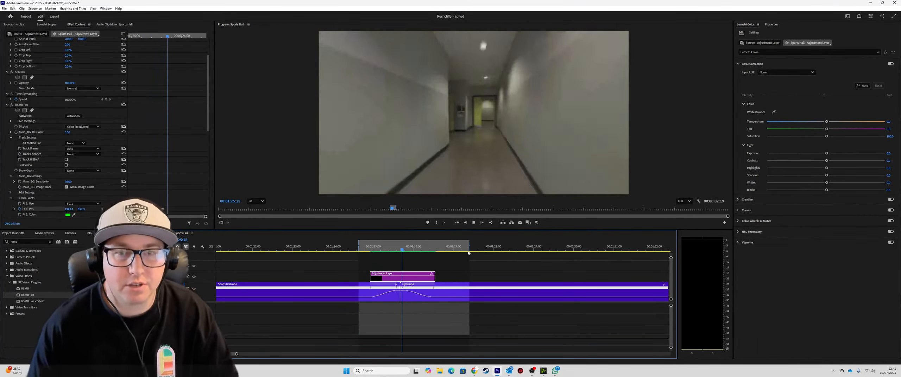
# Play back the rendered Sports Hall–Gym transition to review the tracked motion blur.
pyautogui.press('space')
pyautogui.press('space')
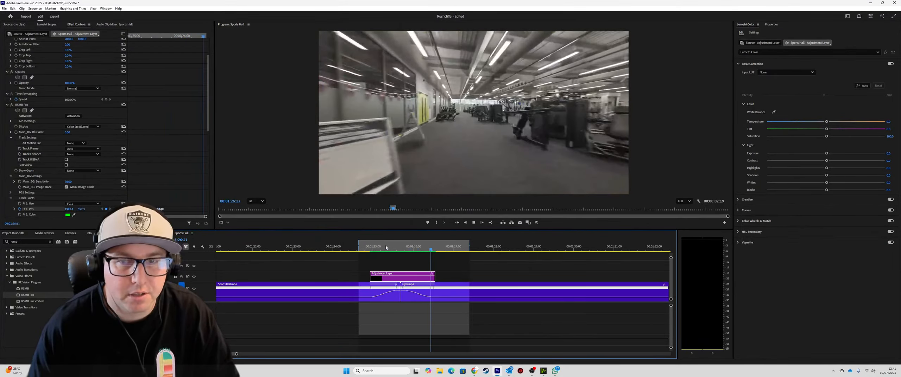
pyautogui.click(376, 247)
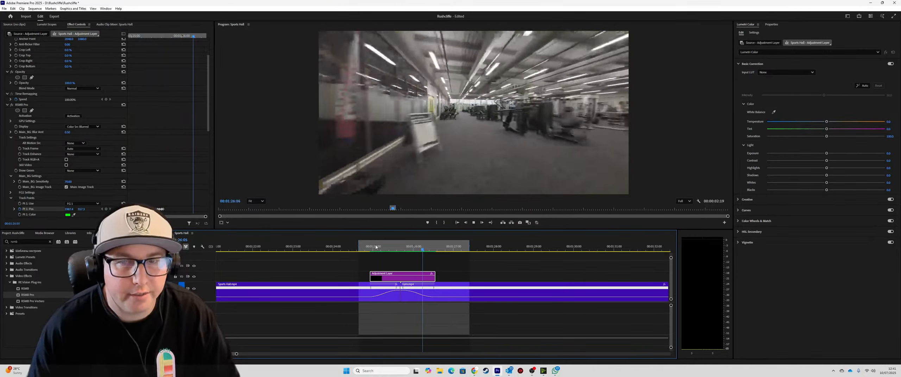
pyautogui.press('space')
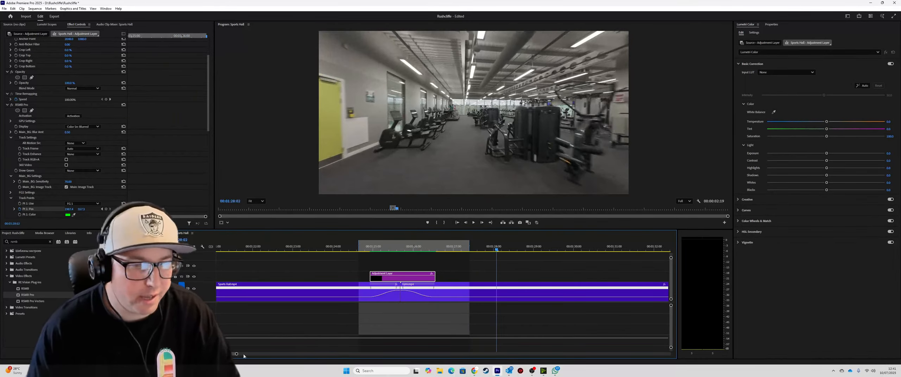
# Show more of the sequence in the timeline and save the project.
pyautogui.moveTo(237, 354); pyautogui.dragTo(344, 354)
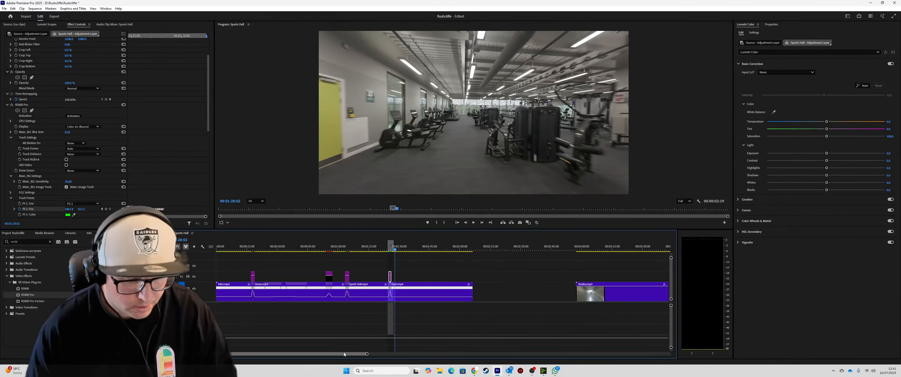
pyautogui.hotkey('ctrl', 's')
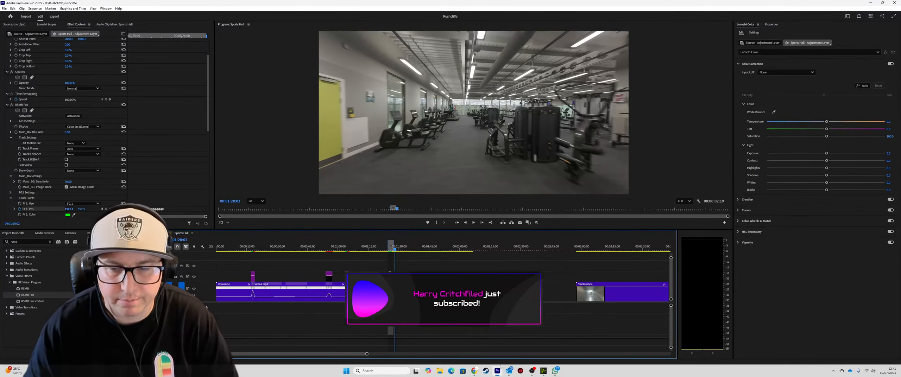
pyautogui.click(534, 372)
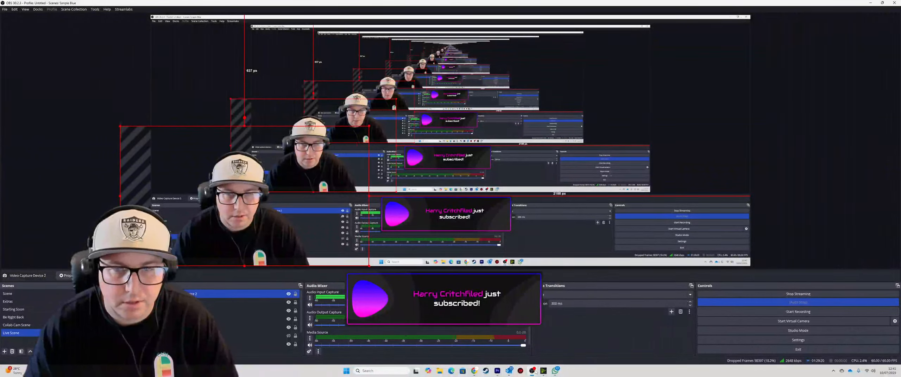
pyautogui.click(534, 373)
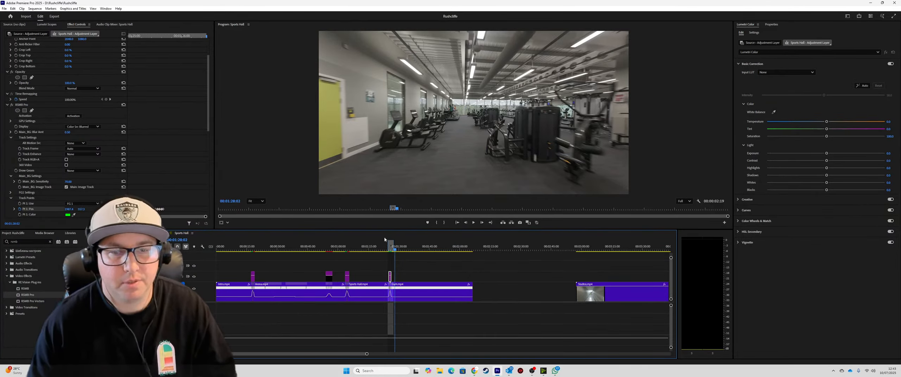
# Clear the In and Out points around the Sports Hall–Gym transition.
pyautogui.moveTo(388, 247); pyautogui.dragTo(376, 247)
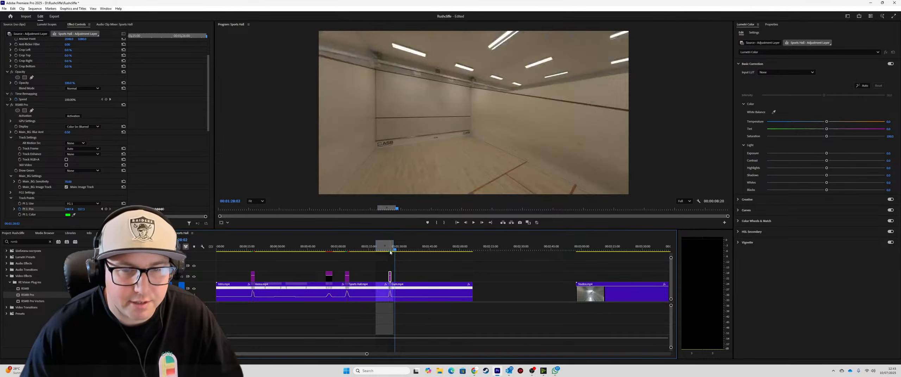
pyautogui.rightClick(385, 246)
pyautogui.click(398, 173)
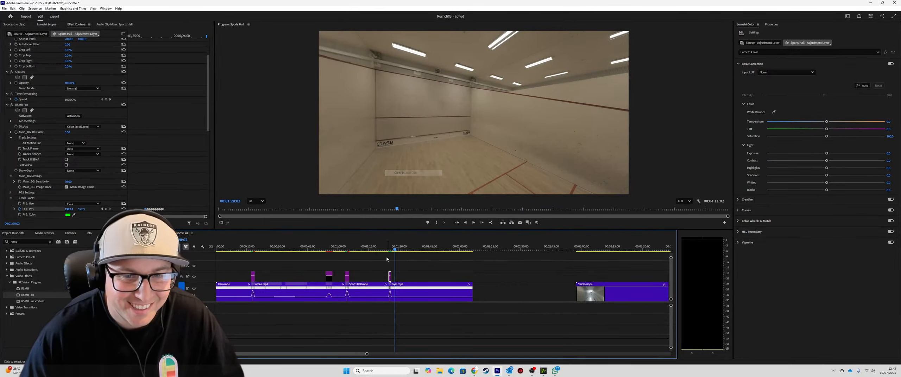
# Move the playhead to 00:01:52:00 in the Gym clip, save the project and show all clips in the timeline.
pyautogui.moveTo(395, 247); pyautogui.dragTo(445, 245)
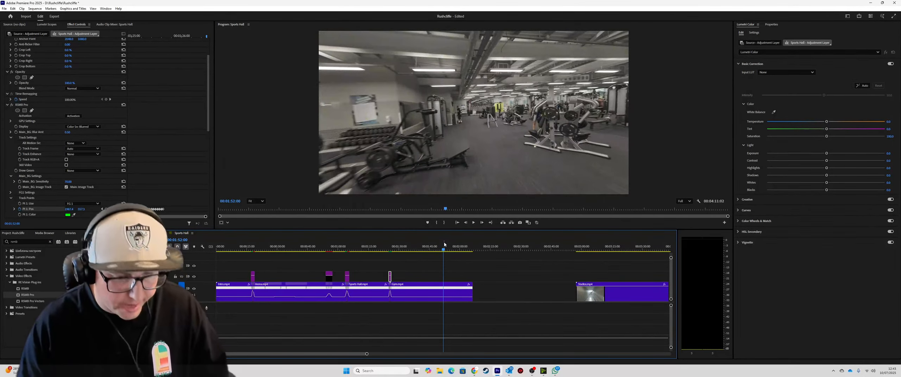
pyautogui.hotkey('ctrl', 's')
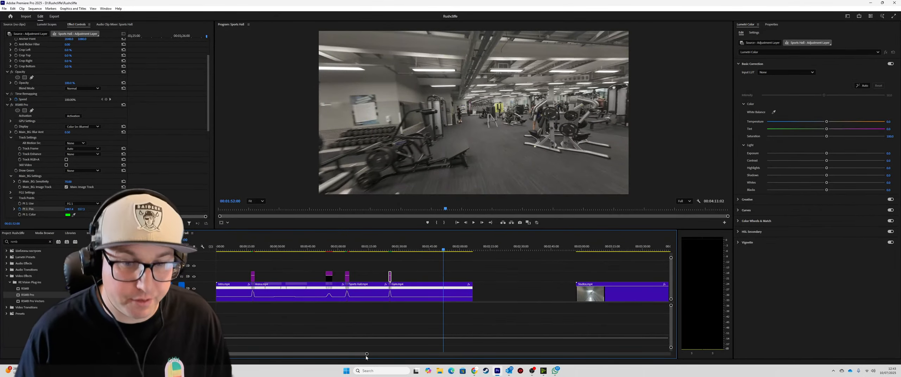
pyautogui.moveTo(367, 354); pyautogui.dragTo(482, 354)
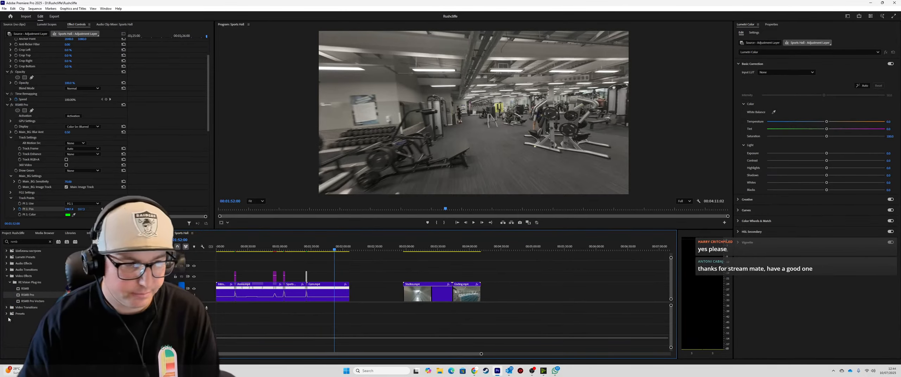
pyautogui.click(532, 372)
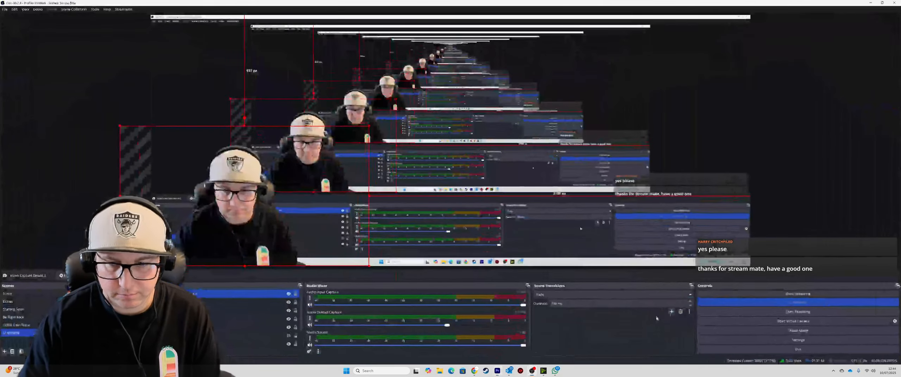